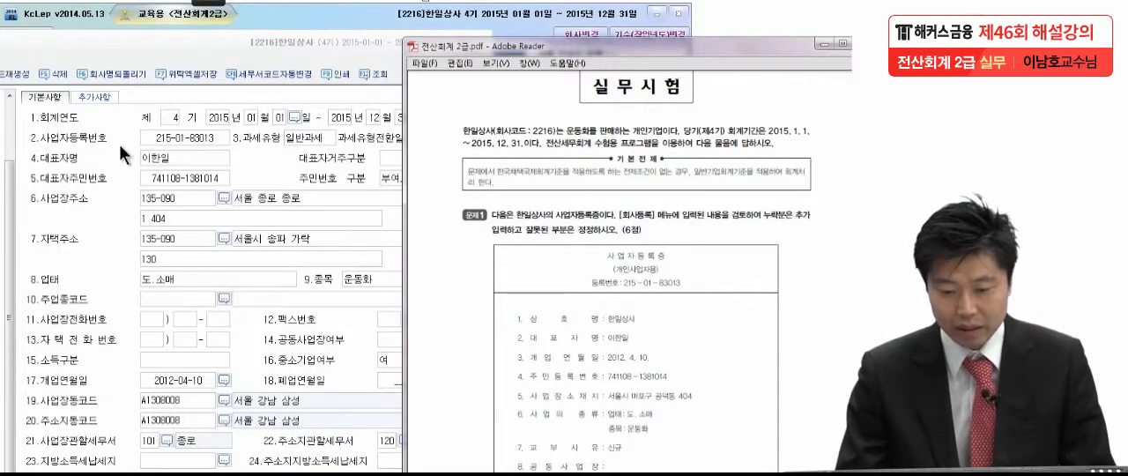
Tick the representative, opening date, resident number and business location entries on the business registration certificate with the pen
scroll(578, 224, "down", 1)
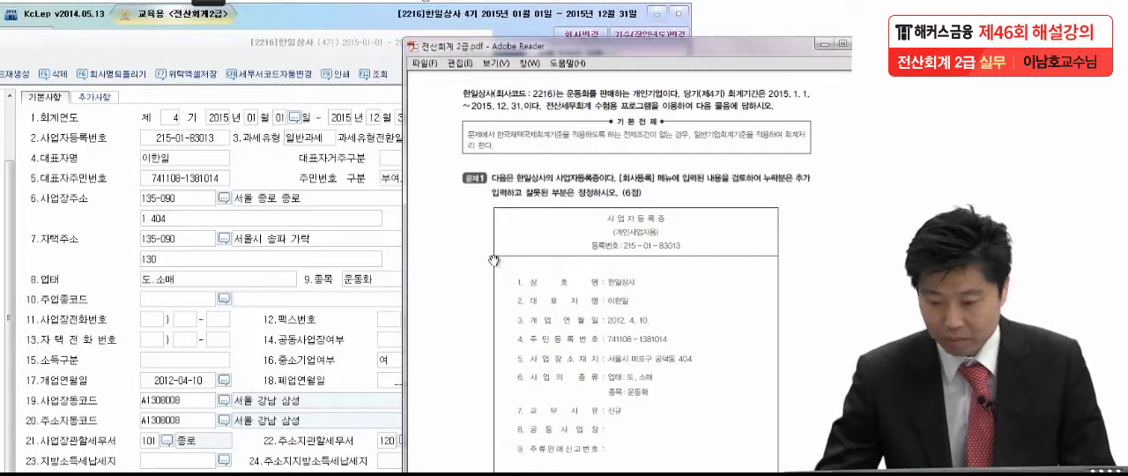
mouse_move(211, 3)
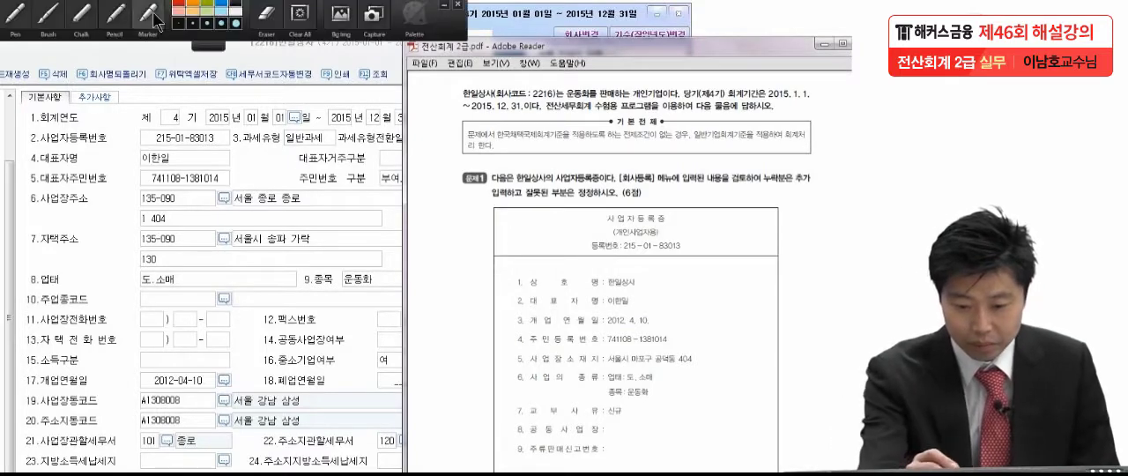
left_click(9, 16)
mouse_move(636, 296)
left_mouse_down()
mouse_move(653, 290)
mouse_move(649, 311)
mouse_move(669, 326)
left_mouse_up()
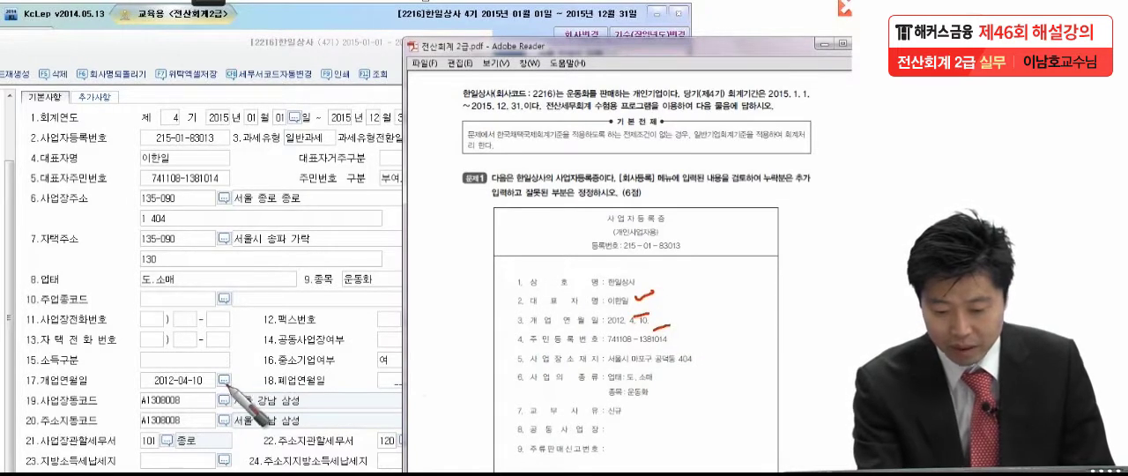
left_click_drag(681, 347, 699, 342)
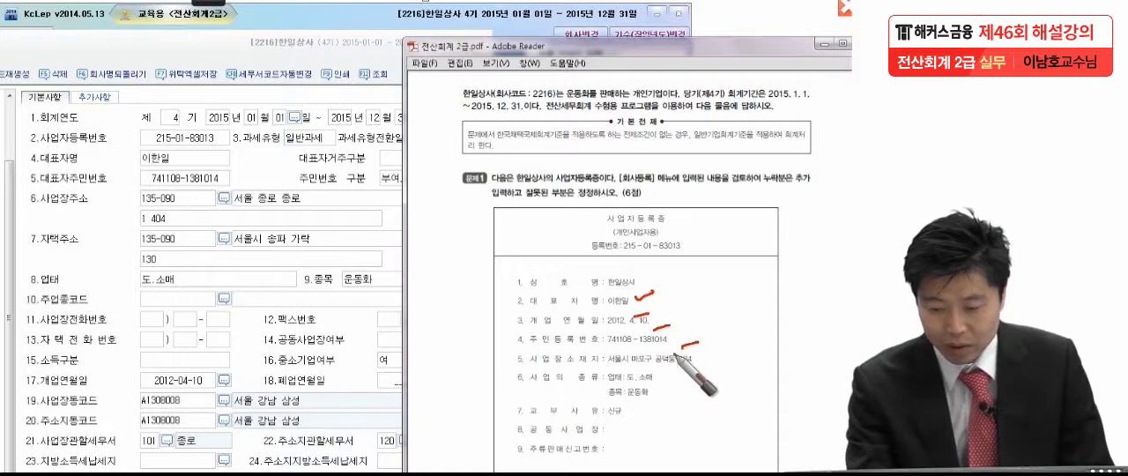
left_click_drag(702, 371, 720, 361)
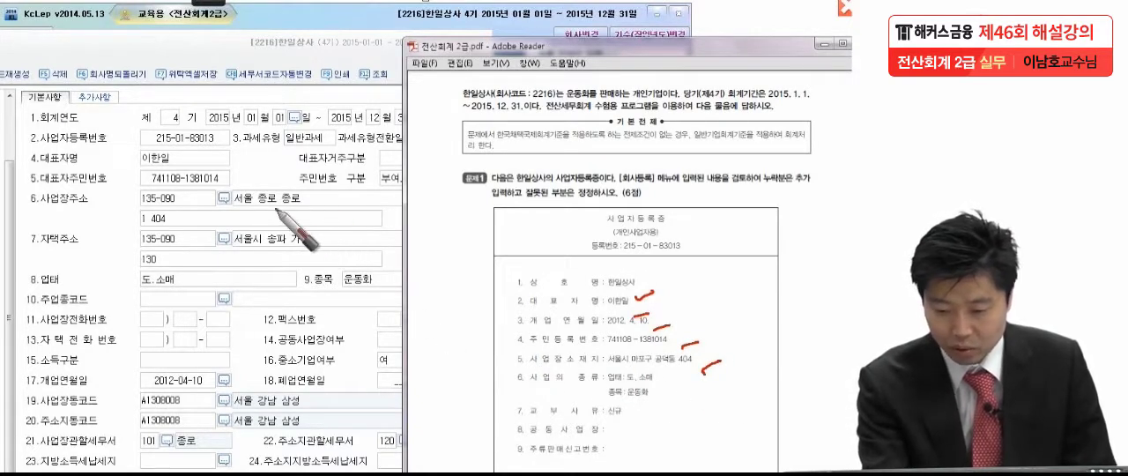
Mark the business address and 사업장관할세무서 fields in the company registration form with the pen, and clear all pen marks
left_click_drag(227, 180, 244, 174)
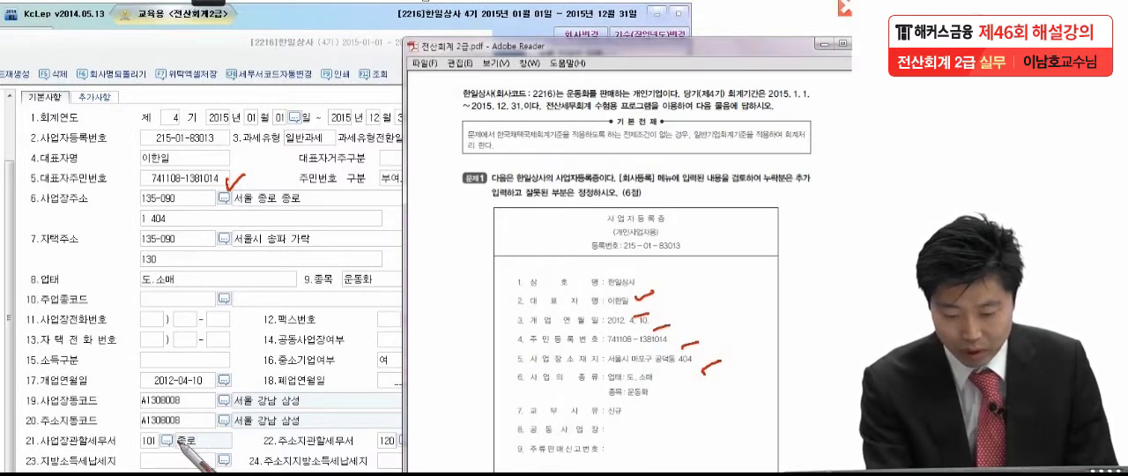
left_click_drag(169, 429, 188, 424)
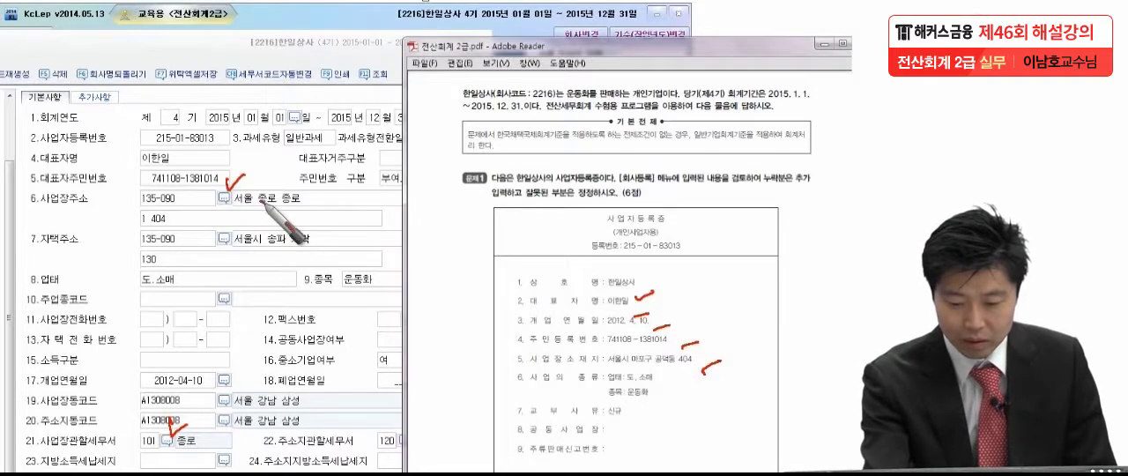
key("Escape")
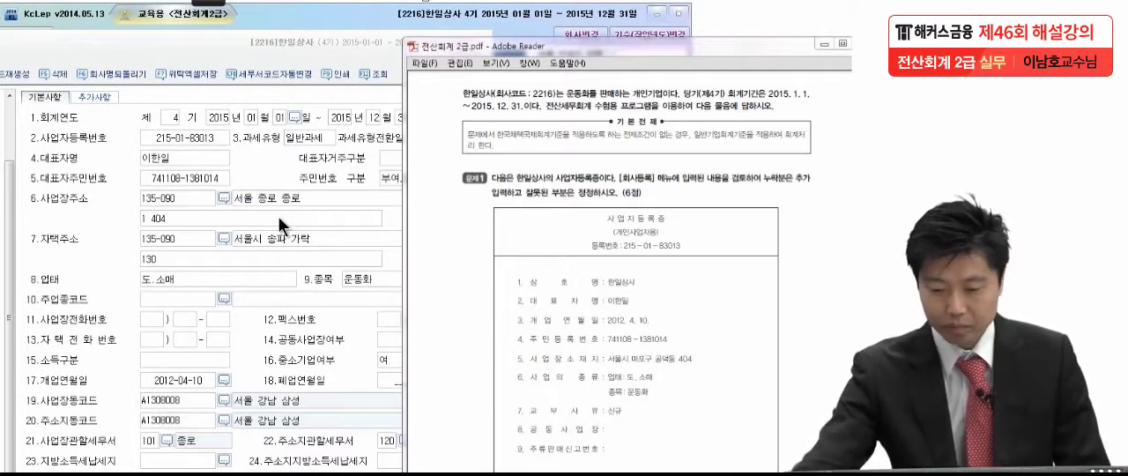
Correct the main line of the business address (사업장주소) to the location given on the business registration certificate
left_click(309, 198)
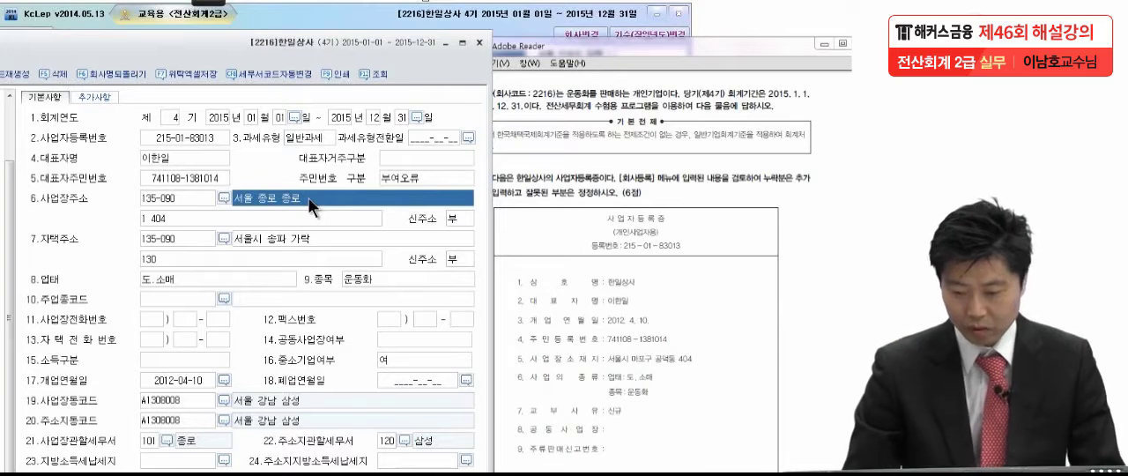
left_click(308, 198)
key("BackSpace")
key("BackSpace")
key("BackSpace")
key("BackSpace")
key("BackSpace")
key("BackSpace")
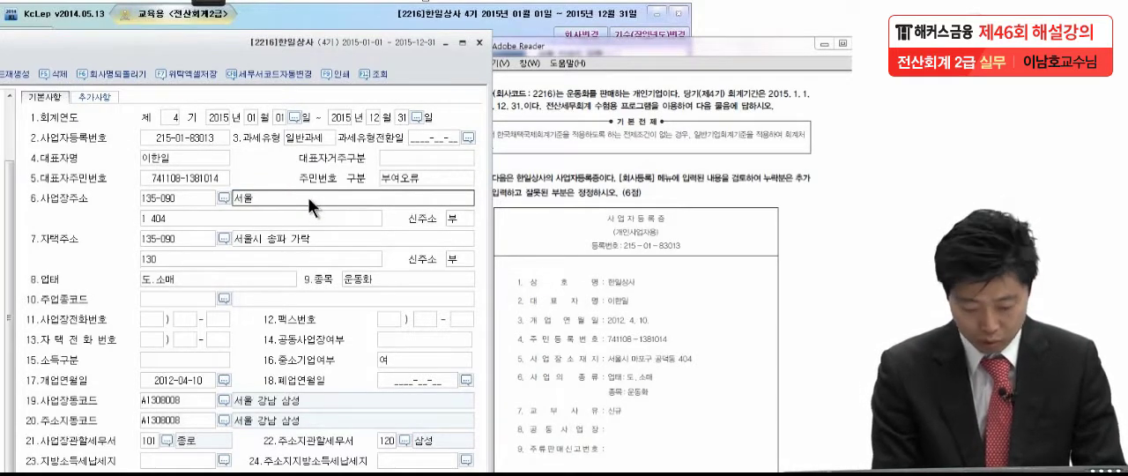
type("맢ㅗ")
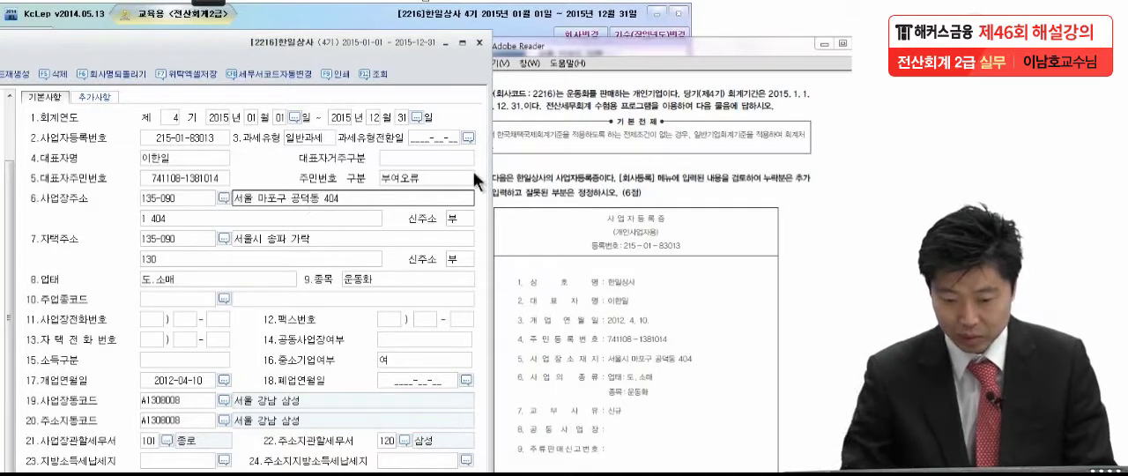
Clear the detail line under the business address
left_click(265, 216)
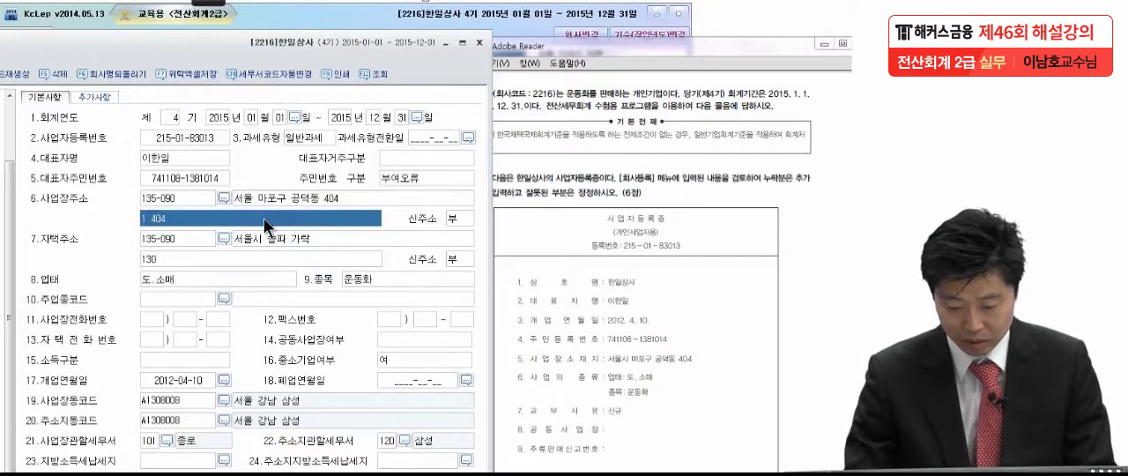
left_click(263, 218)
key("BackSpace")
key("BackSpace")
key("BackSpace")
key("BackSpace")
key("BackSpace")
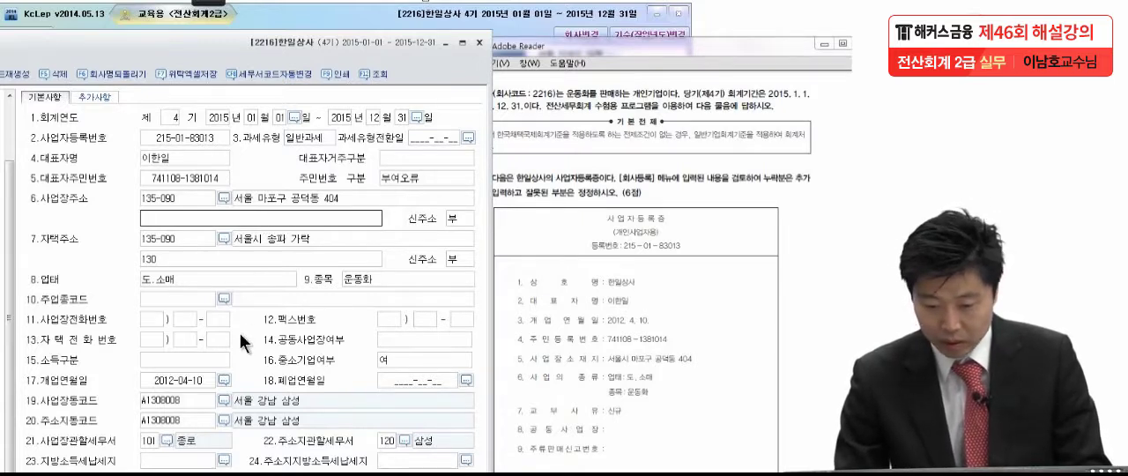
Set the business's competent tax office (사업장관할세무서) to 105 마포 and close the company registration form
left_click(167, 441)
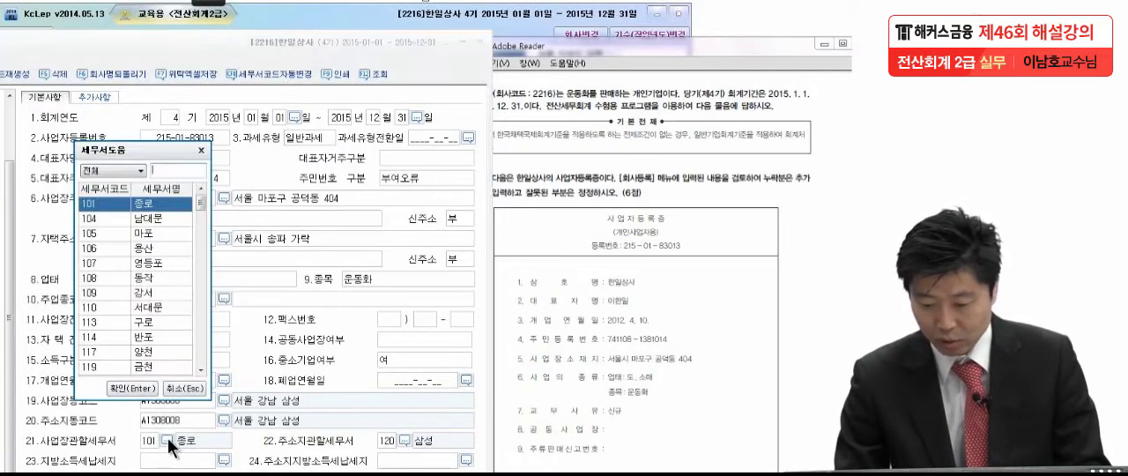
type("ㅁ")
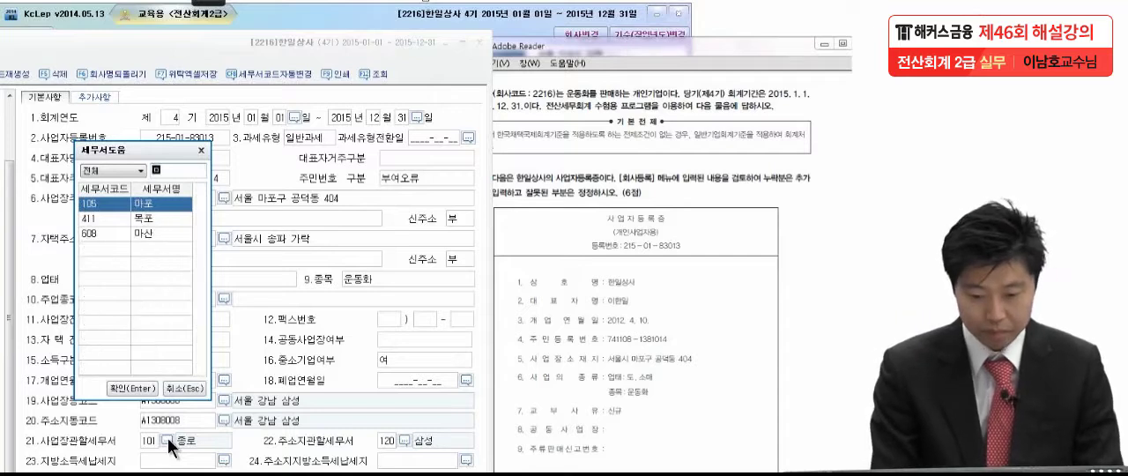
key("Return")
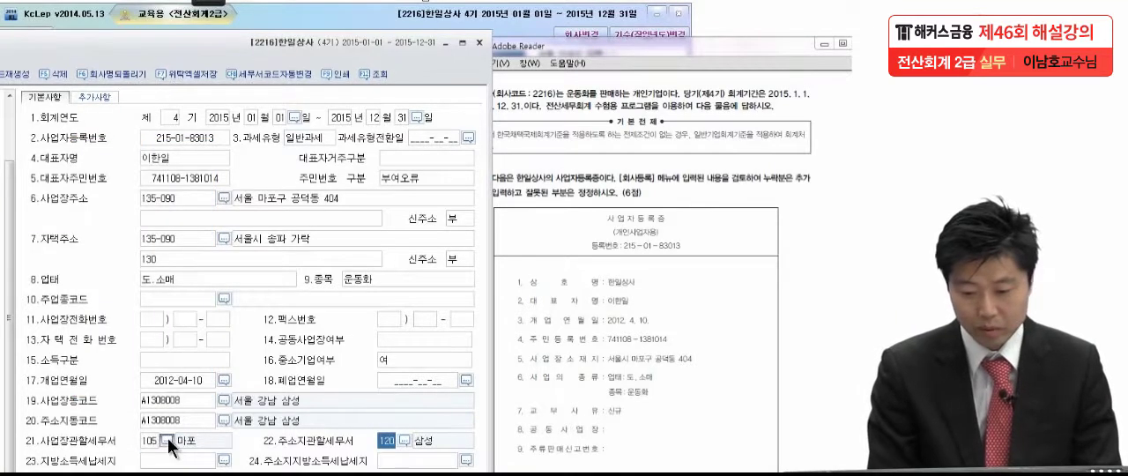
key("Return")
left_click_drag(76, 50, 304, 26)
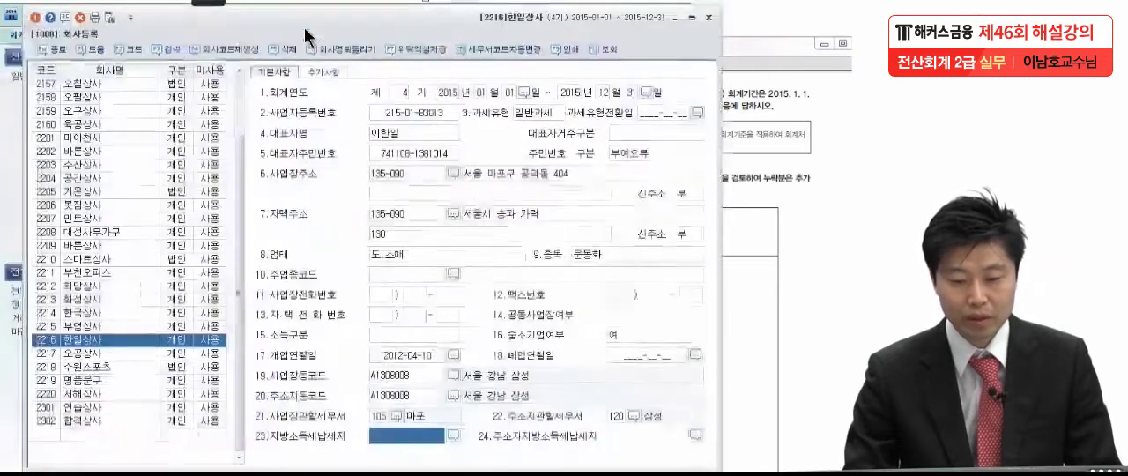
left_click(47, 45)
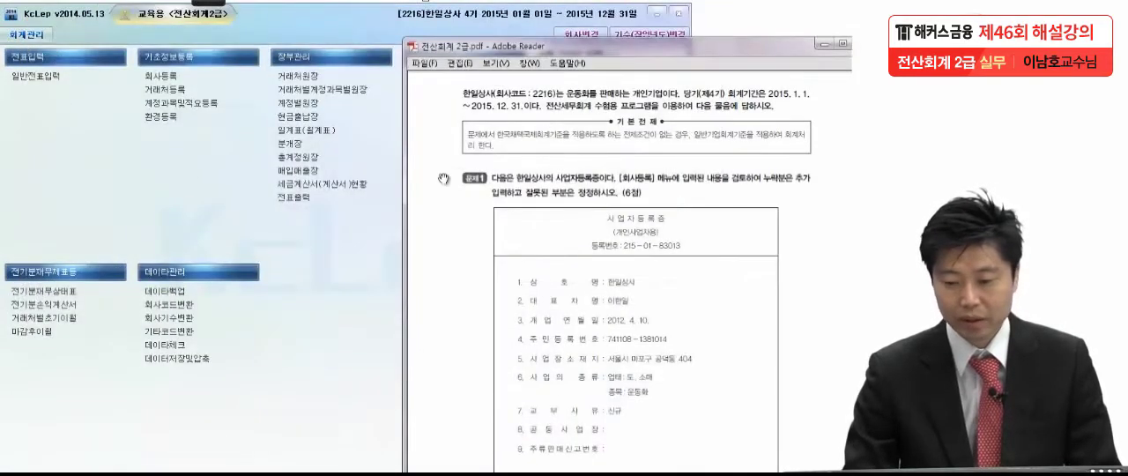
Bring up problem 2 in the exam PDF and open the prior-period income statement (전기분손익계산서) beside it
scroll(692, 340, "down", 10)
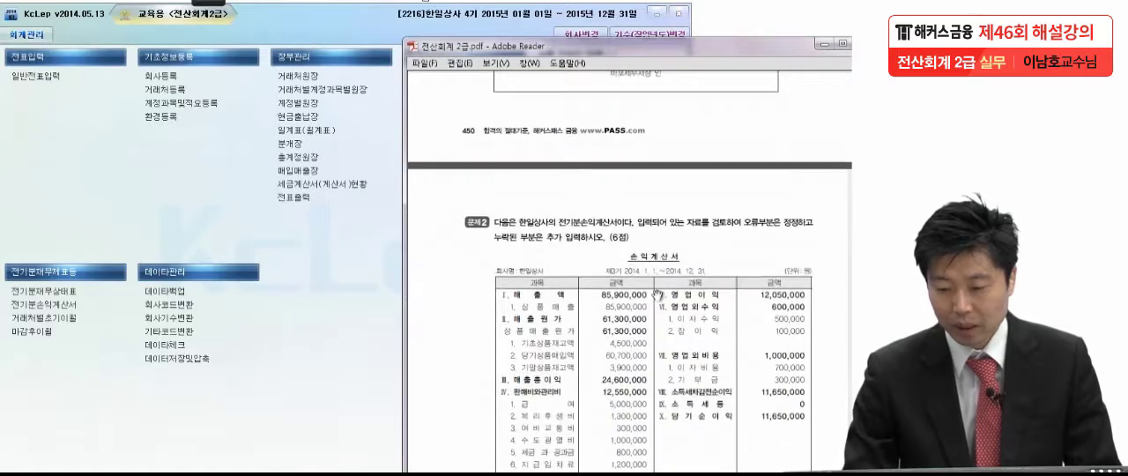
scroll(656, 294, "down", 3)
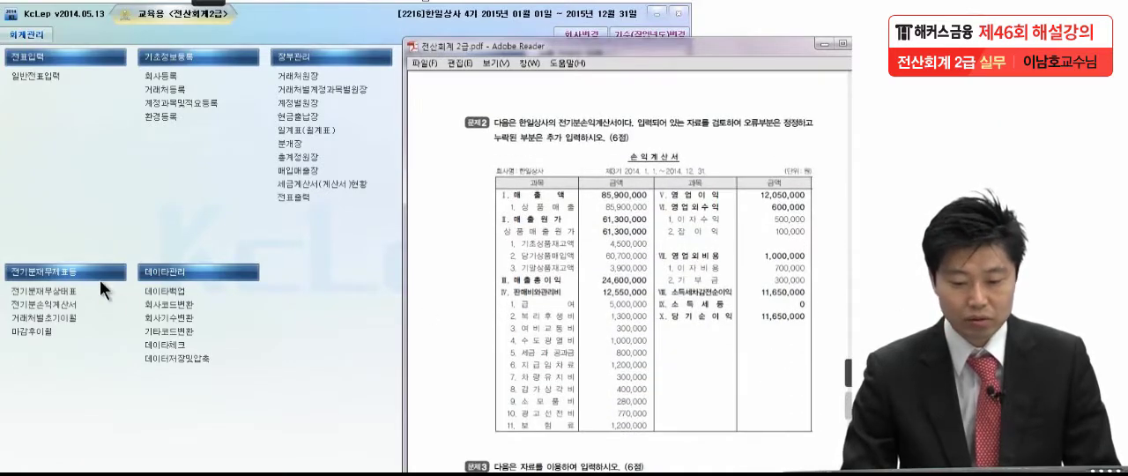
left_click(71, 305)
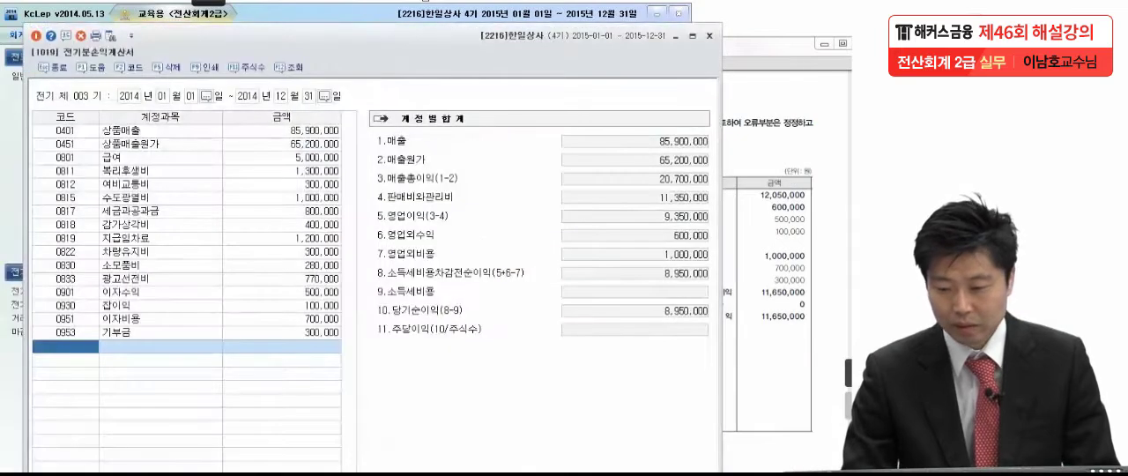
left_click(751, 189)
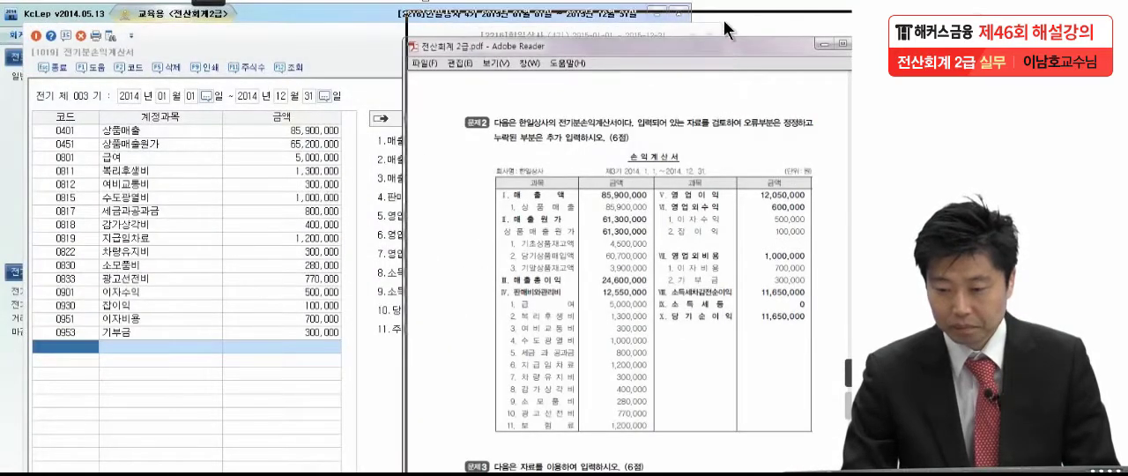
left_click_drag(724, 28, 725, 18)
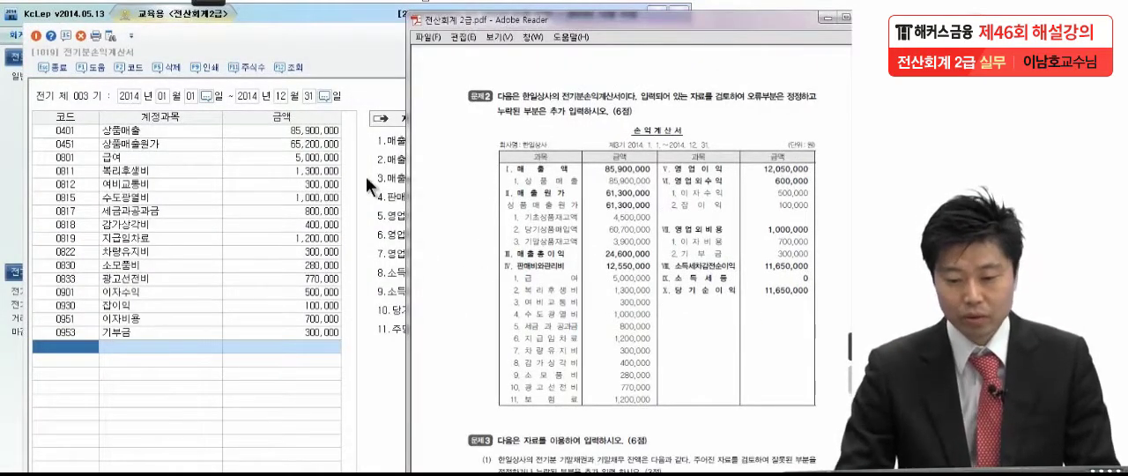
Open the 상품매출원가 breakdown, compare its opening stock, purchases and closing stock with the exam PDF, and close it
left_click(314, 147)
left_click_drag(316, 148, 247, 137)
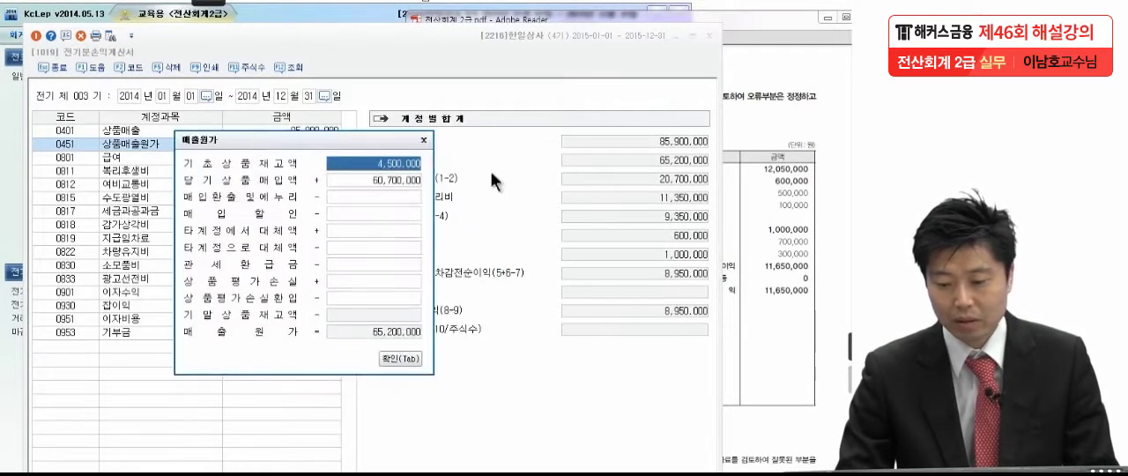
left_click(724, 165)
left_click(275, 137)
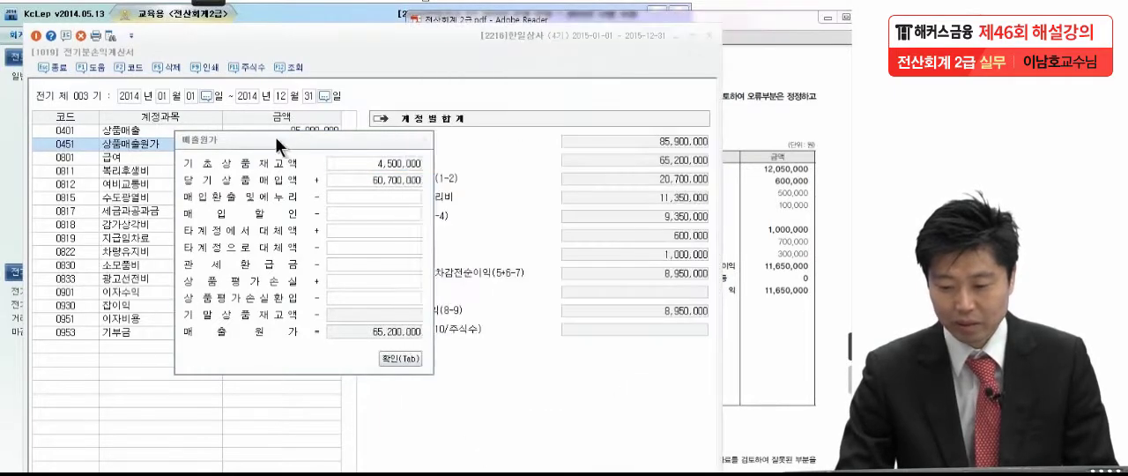
left_click(824, 203)
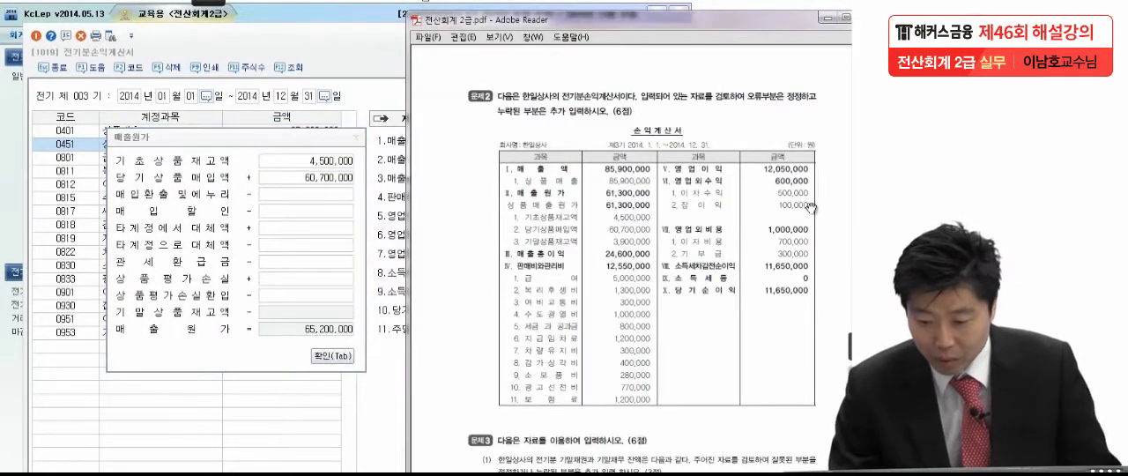
left_click(282, 311)
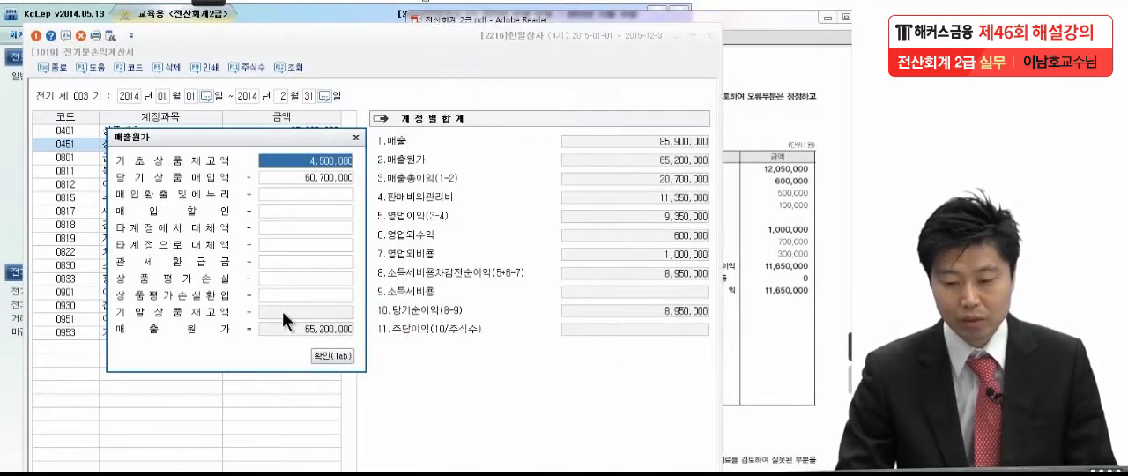
left_click(330, 356)
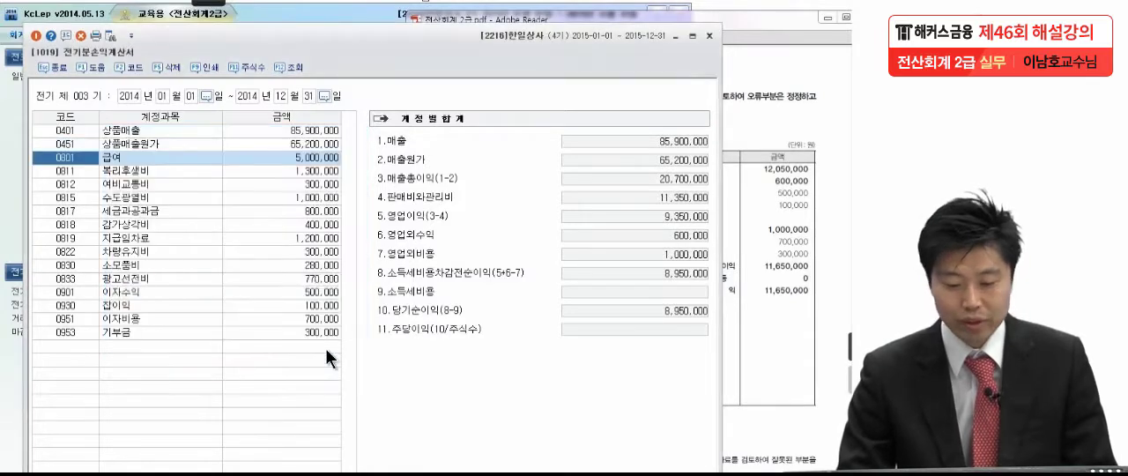
Open the prior-period balance sheet (전기분재무상태표) and move its window so the accounts are fully visible
key("Escape")
left_click(43, 295)
left_click_drag(223, 11, 695, 23)
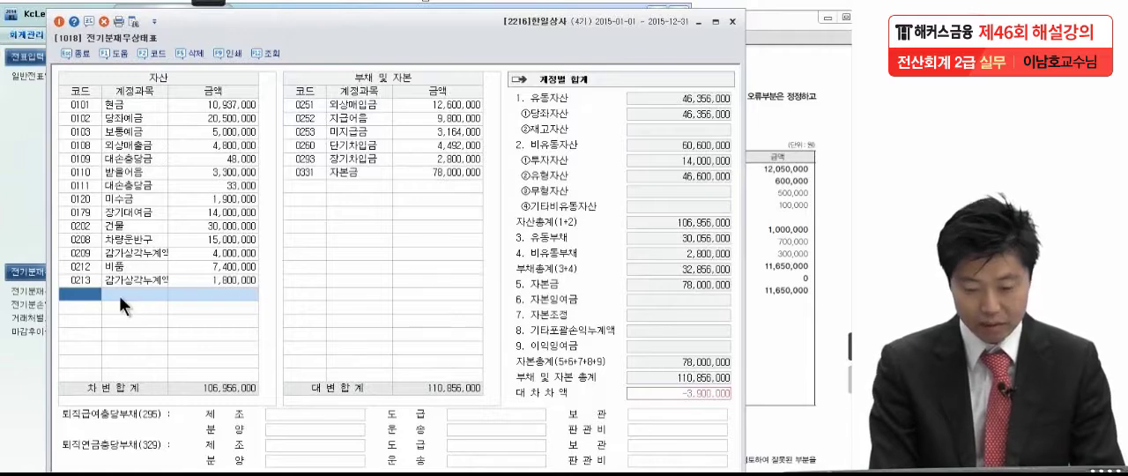
Add the account 0146 상품 with an amount of 3,900,000 to the assets and close the prior-period balance sheet
key("F2")
type("상")
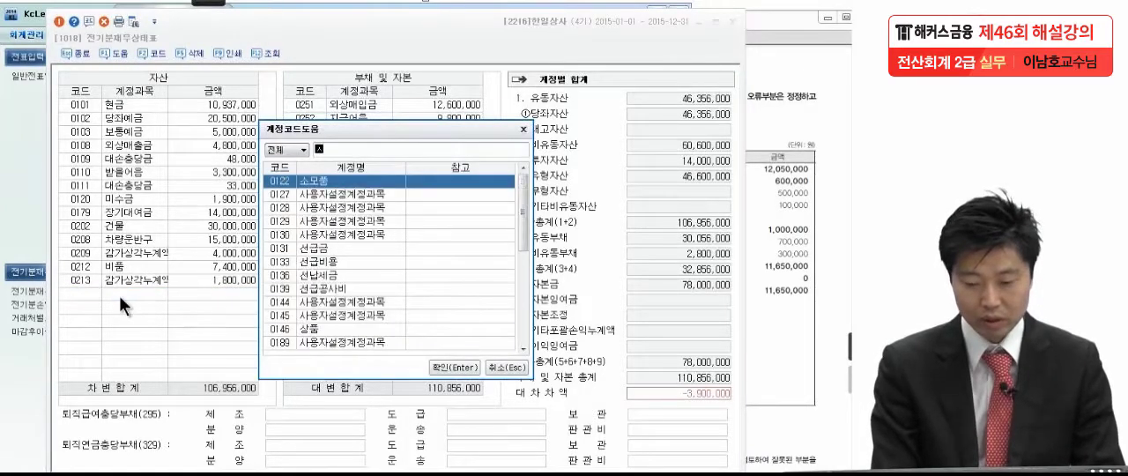
type("품")
key("Return")
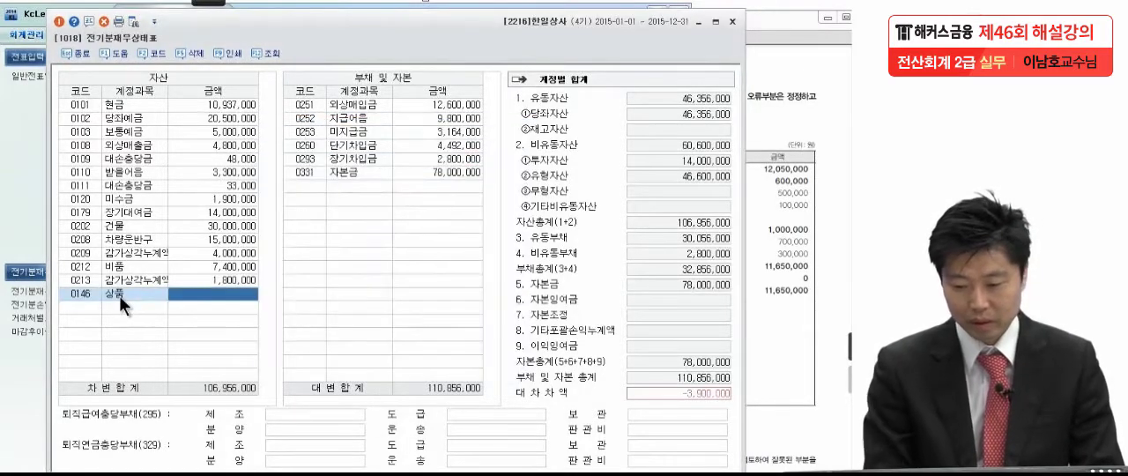
type("3900000")
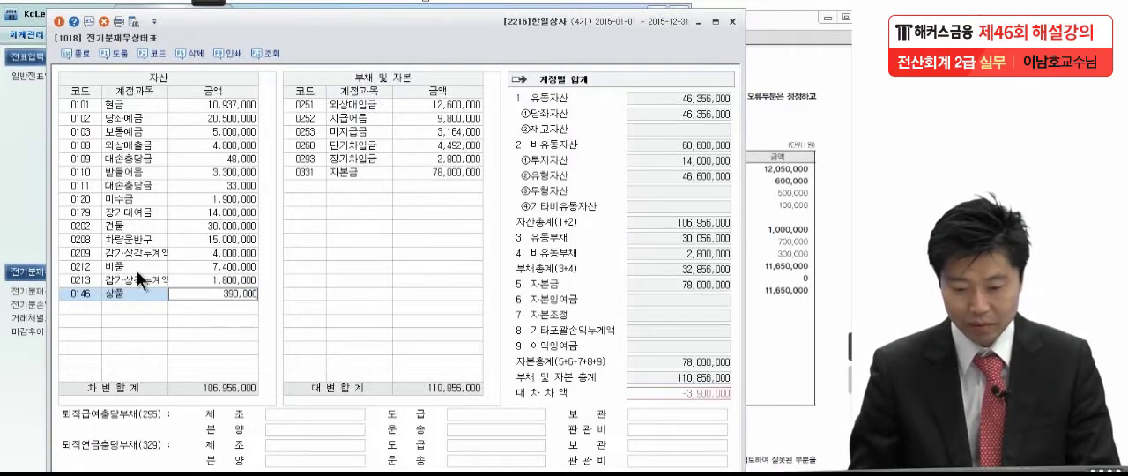
key("Return")
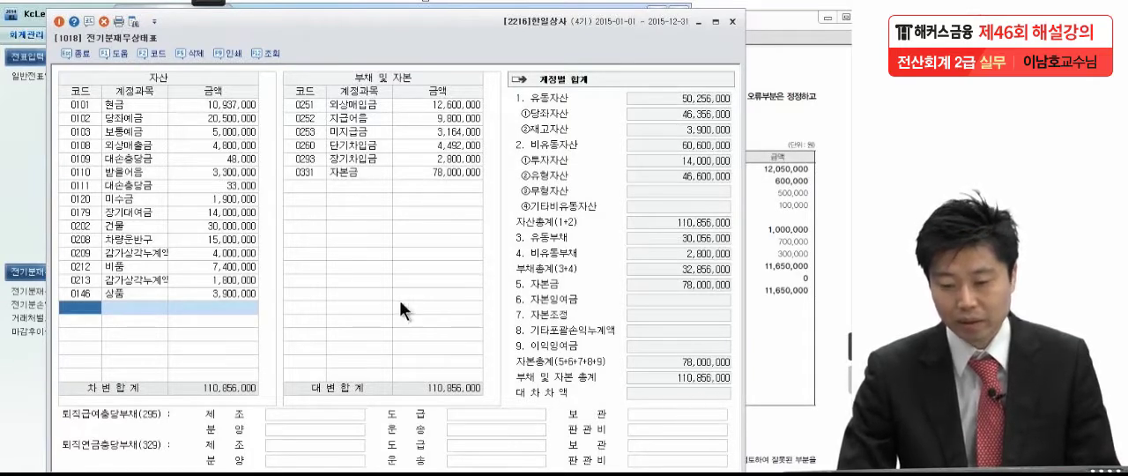
left_click(361, 189)
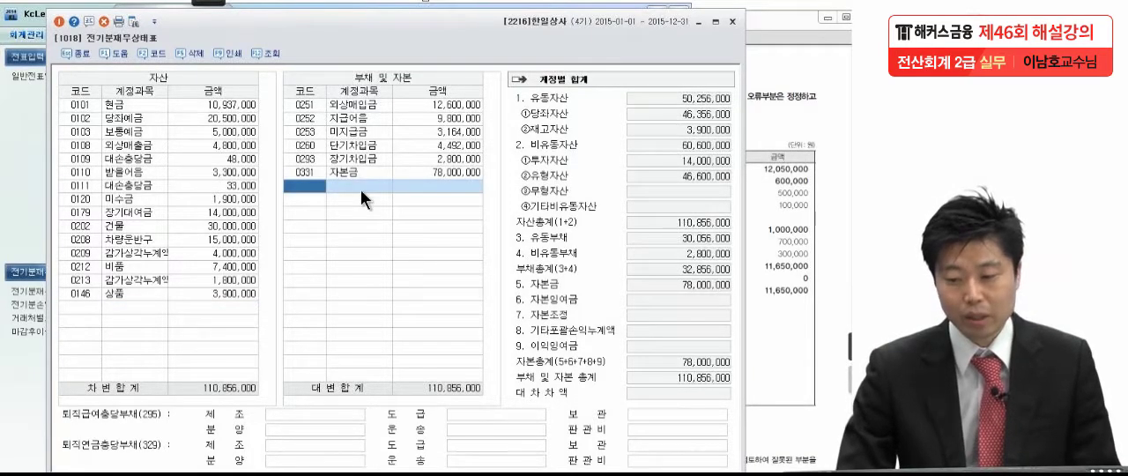
left_click(74, 53)
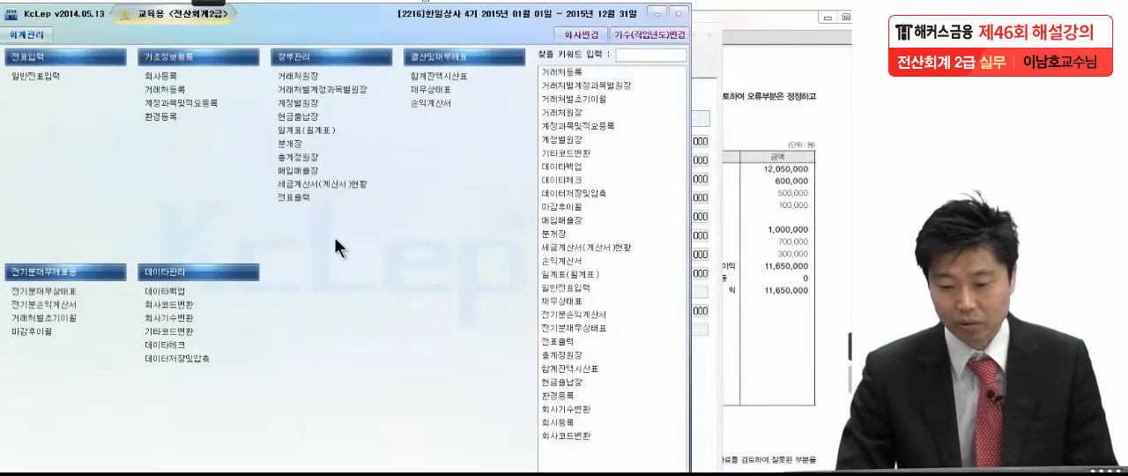
Return to the prior-period income statement (전기분손익계산서) and reload it to apply the values changed in the balance sheet
left_click(701, 95)
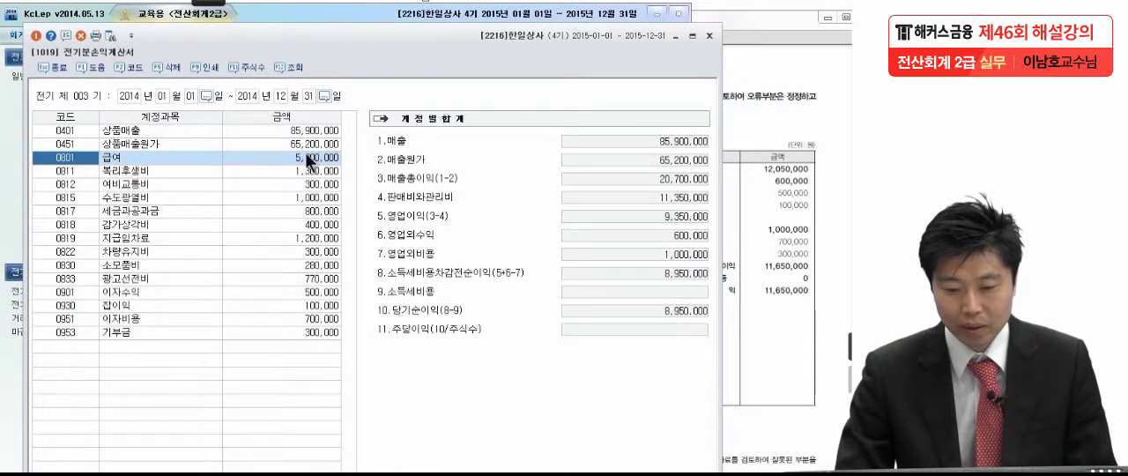
left_click(294, 72)
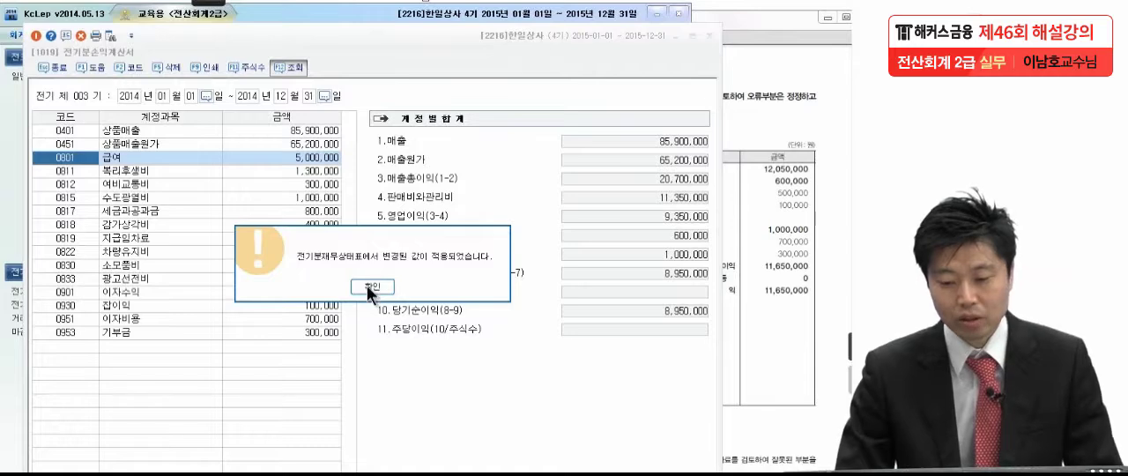
left_click(369, 286)
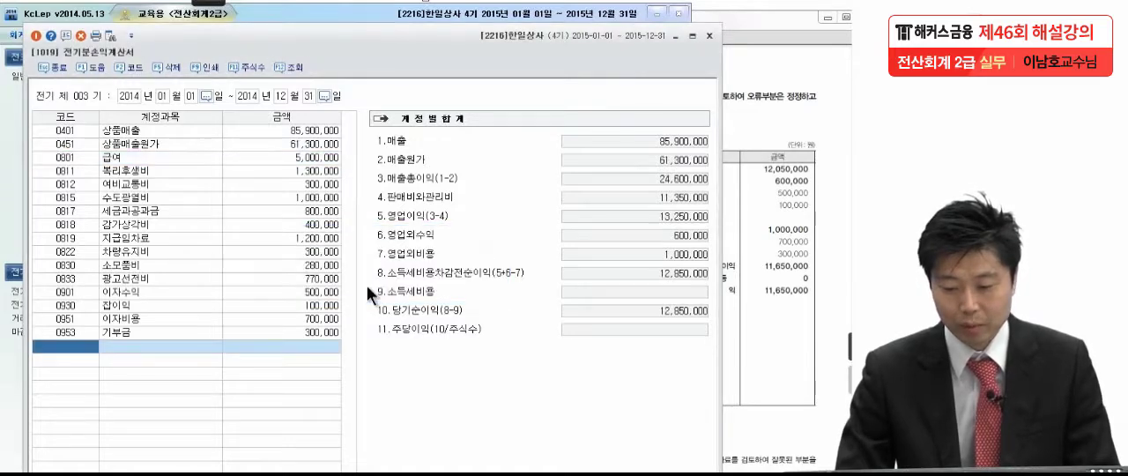
Open the 상품매출원가 breakdown again, check its closing stock and cost of sales against the exam PDF, and close it
left_click(316, 145)
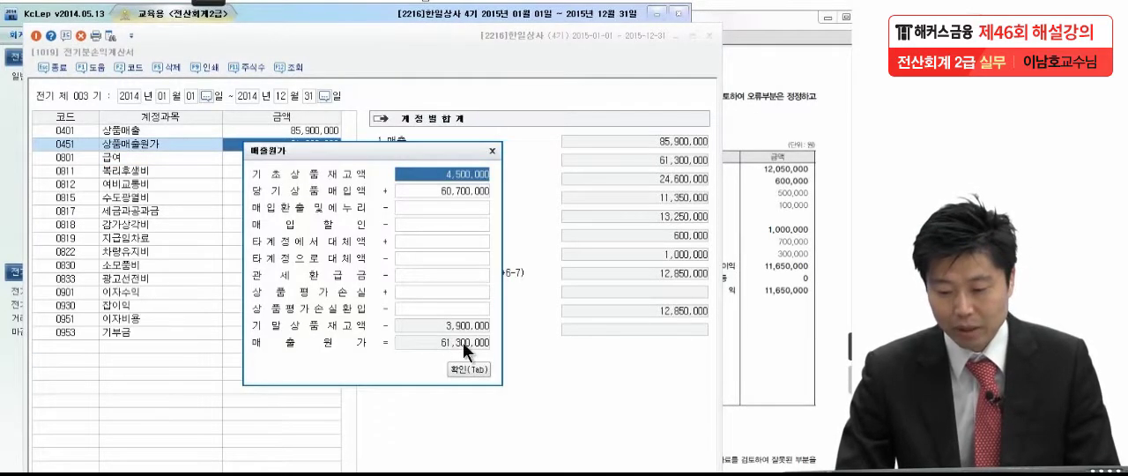
left_click(781, 282)
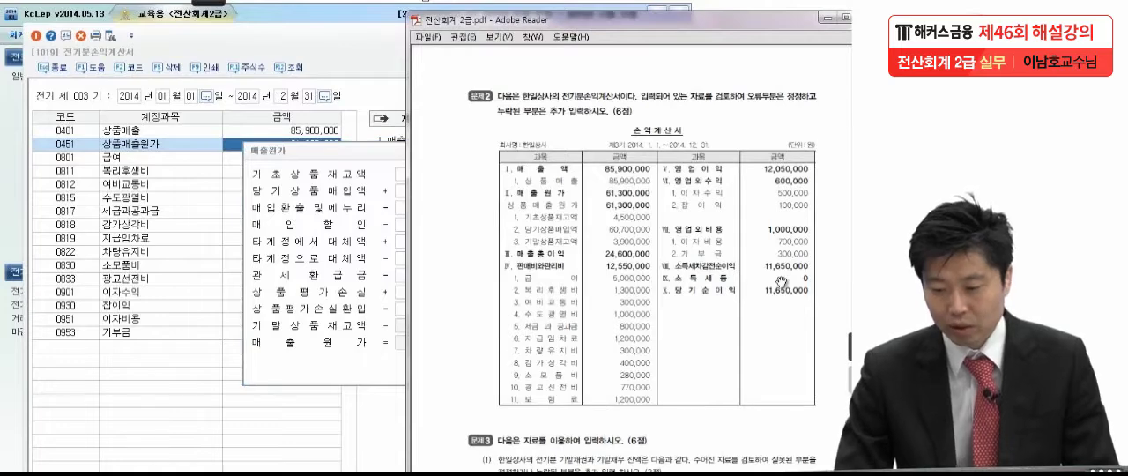
left_click_drag(370, 149, 280, 150)
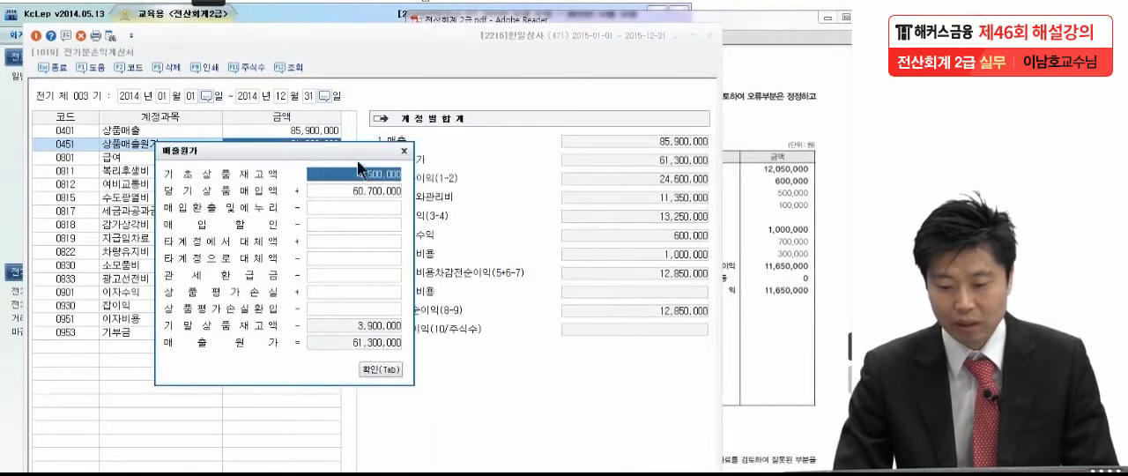
left_click(406, 151)
Compare the 판매비와관리비 and non-operating items with problem 2 in the exam PDF, ticking off matches with the pen and underlining 보험료
left_click(770, 241)
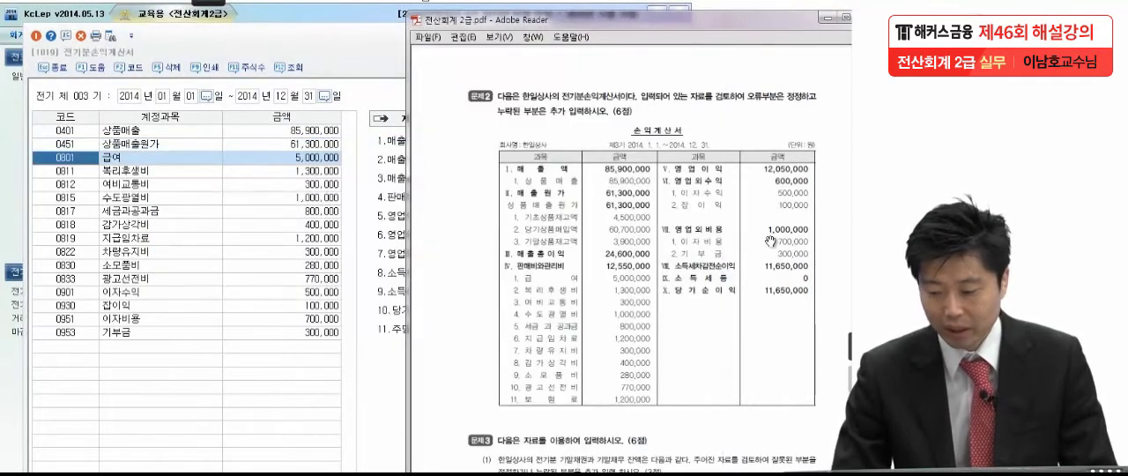
left_click(208, 2)
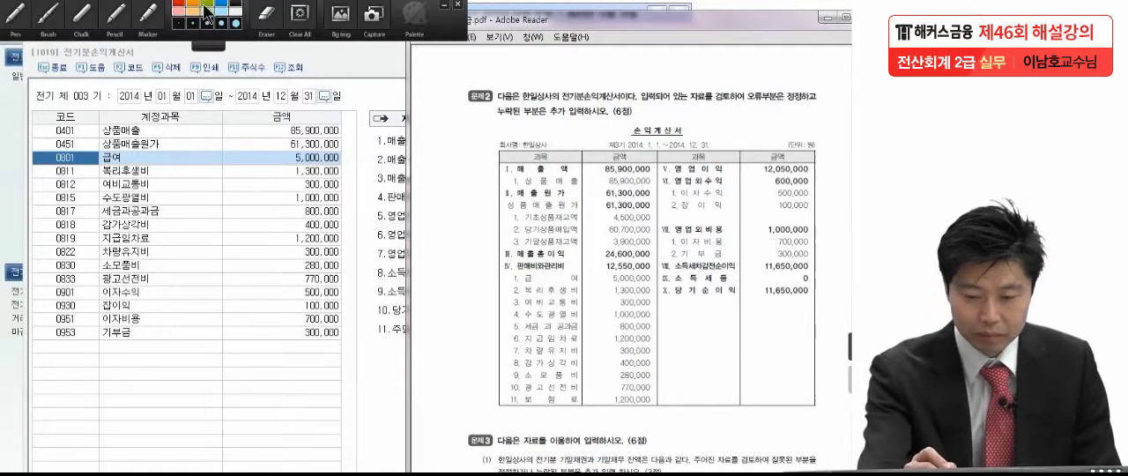
left_click(52, 35)
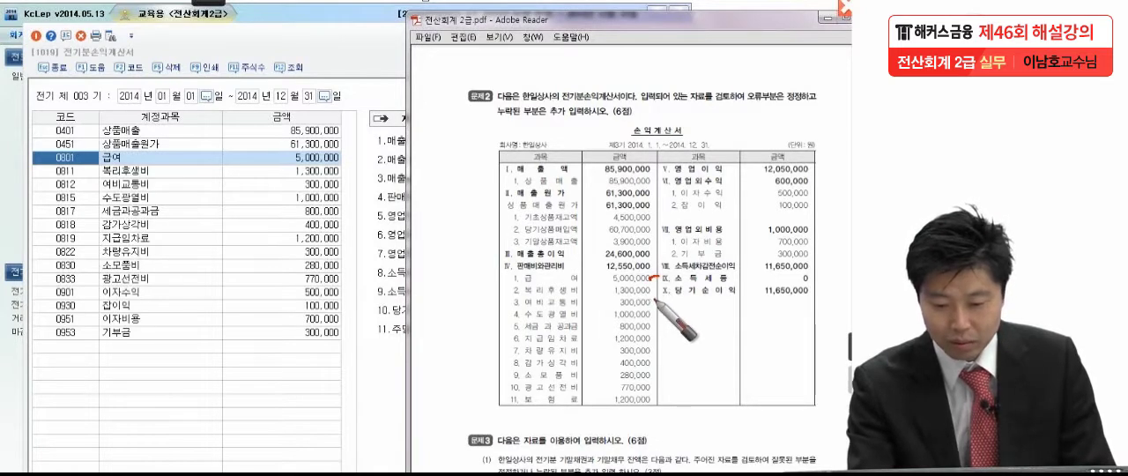
mouse_move(651, 294)
left_mouse_down()
mouse_move(660, 288)
mouse_move(663, 333)
left_mouse_up()
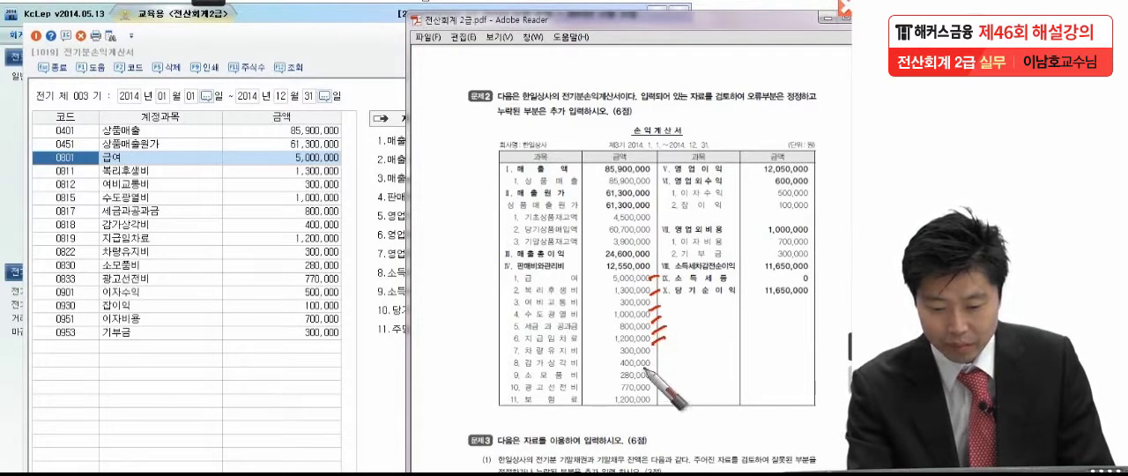
left_click_drag(657, 363, 669, 356)
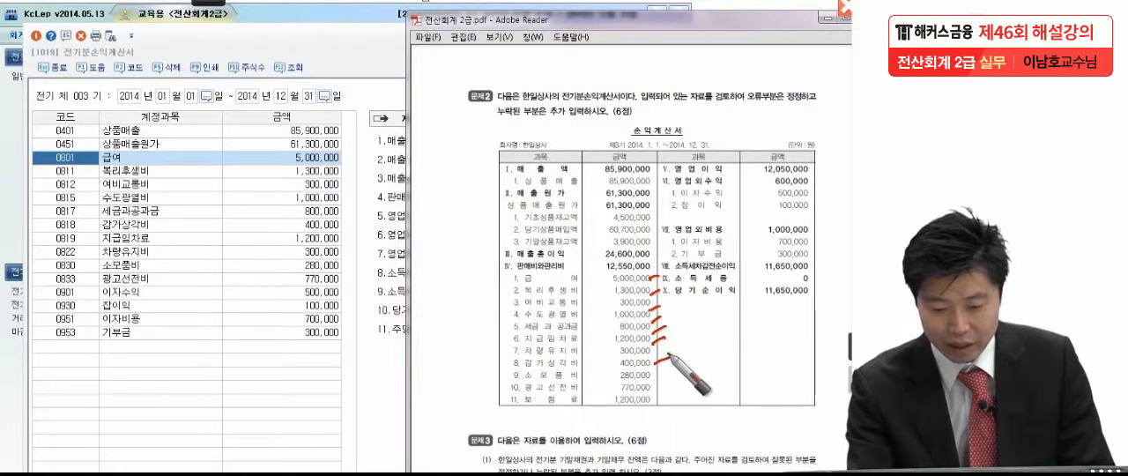
left_click_drag(654, 353, 661, 347)
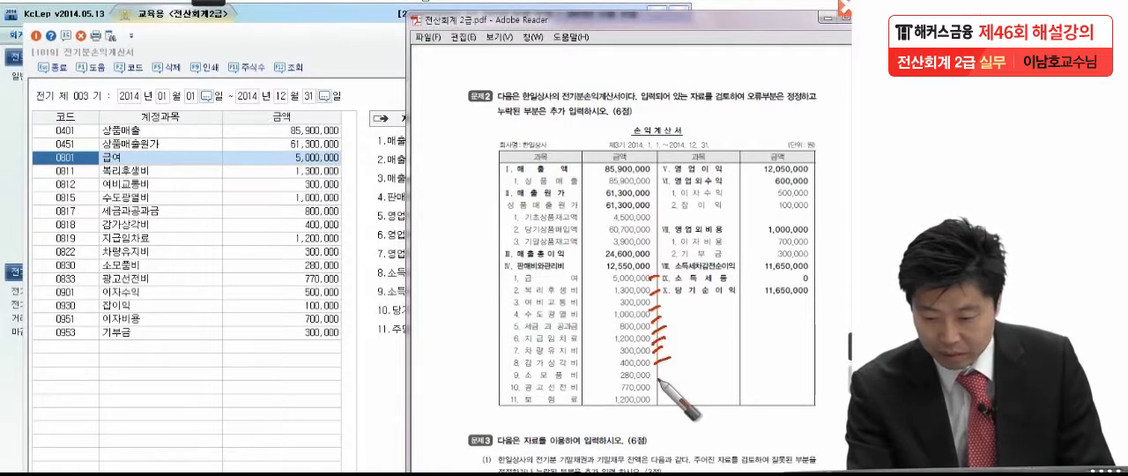
left_click_drag(655, 378, 668, 384)
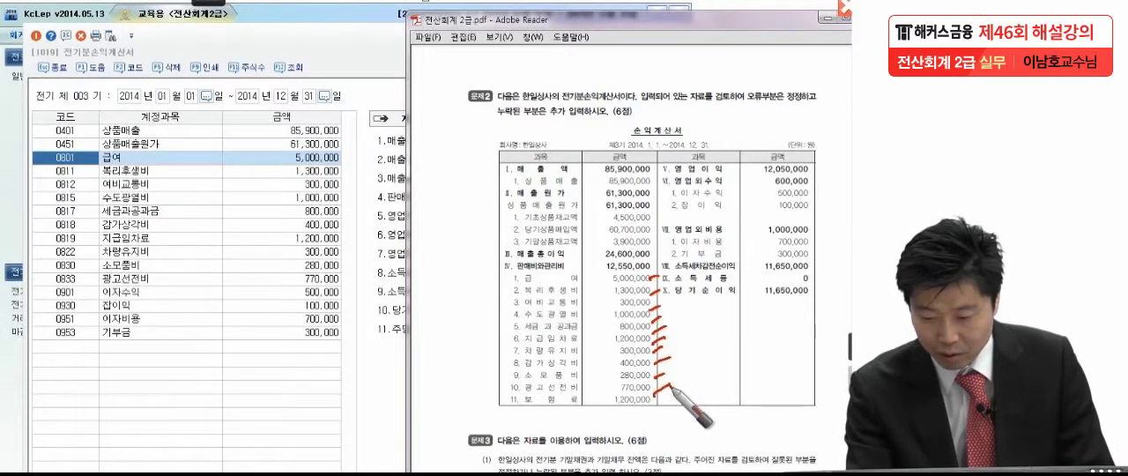
left_click_drag(655, 403, 666, 405)
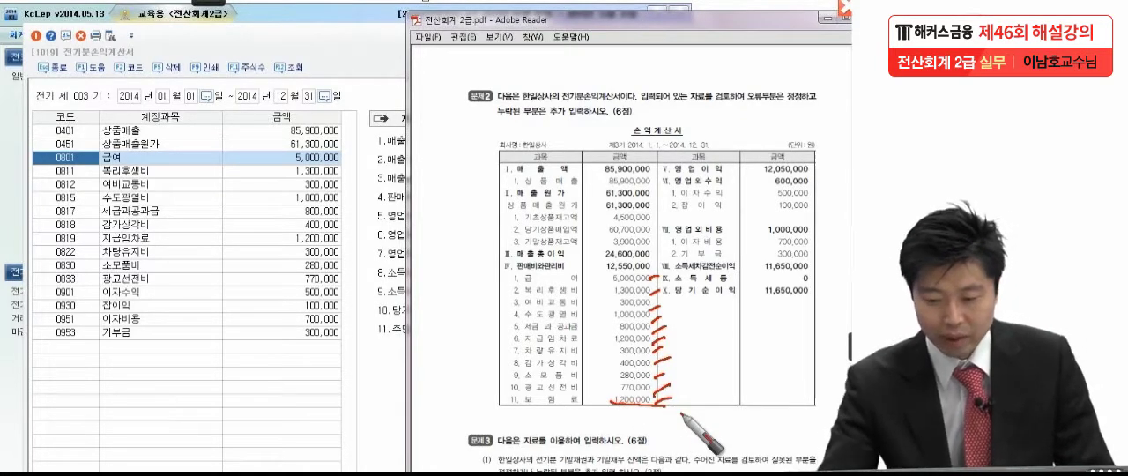
left_click_drag(806, 209, 819, 200)
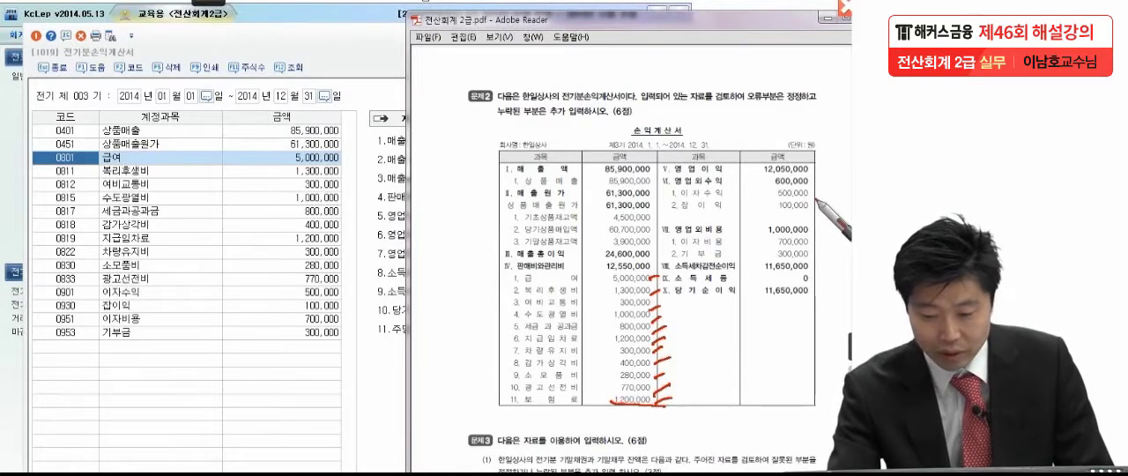
left_click_drag(813, 252, 826, 251)
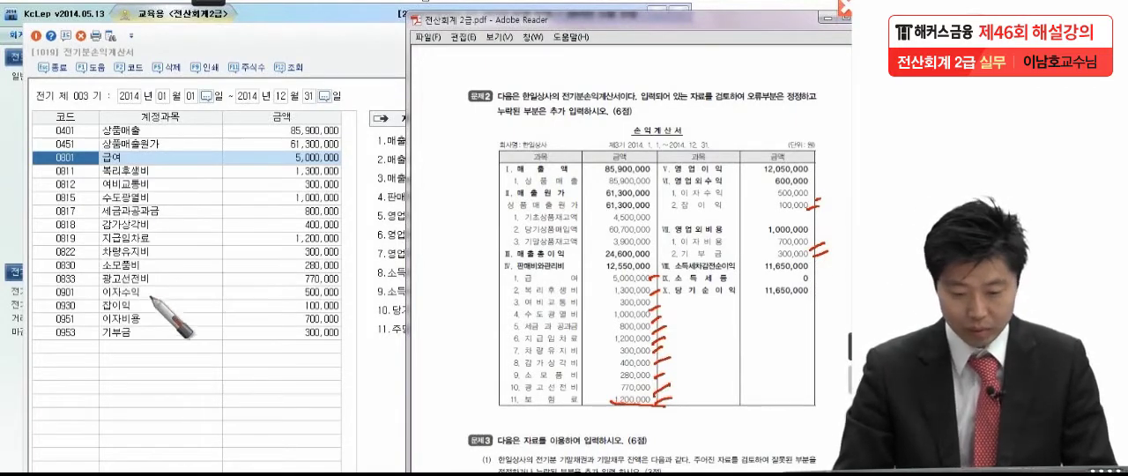
left_click(67, 345)
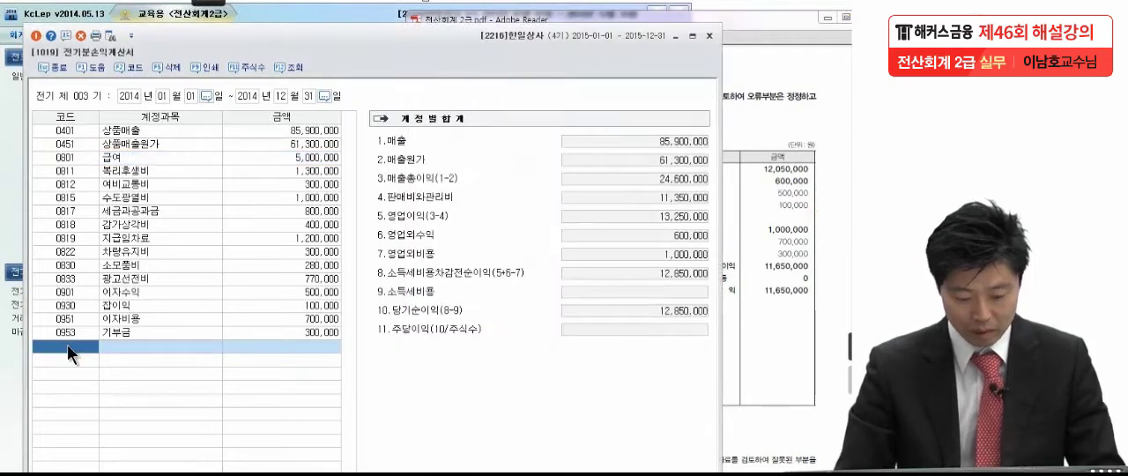
key("F2")
type("보험")
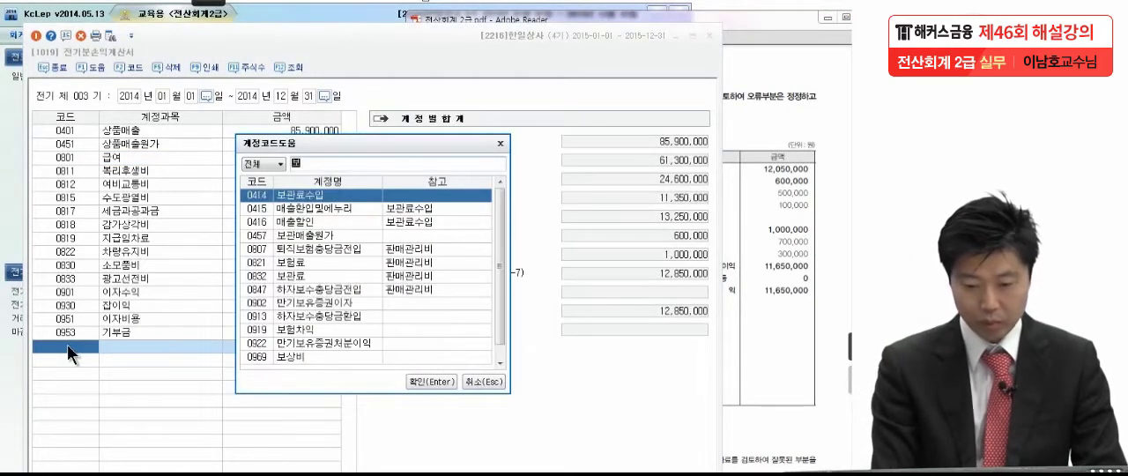
key("Return")
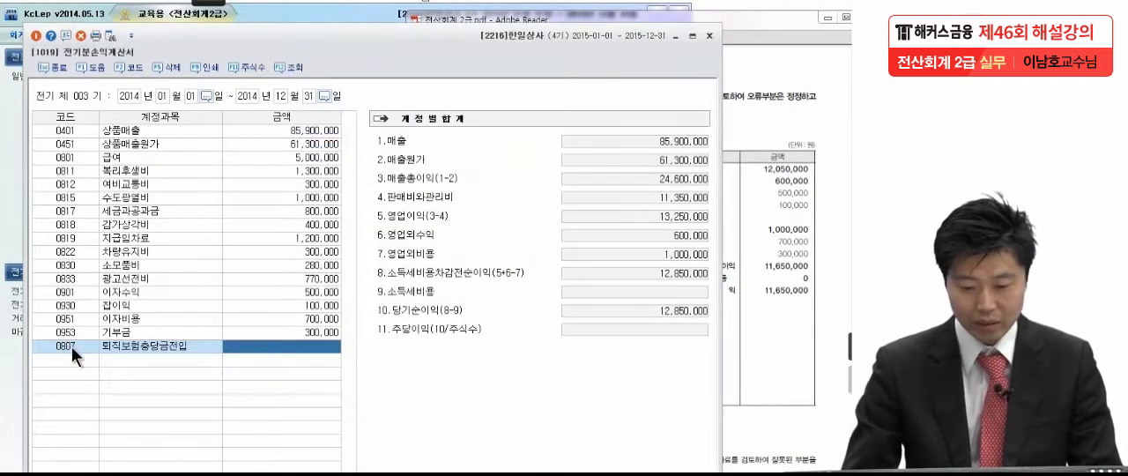
Add the account 0821 보험료 with an amount of 1,200,000 in the row below 기부금 of the prior-period income statement
left_click(72, 346)
key("F2")
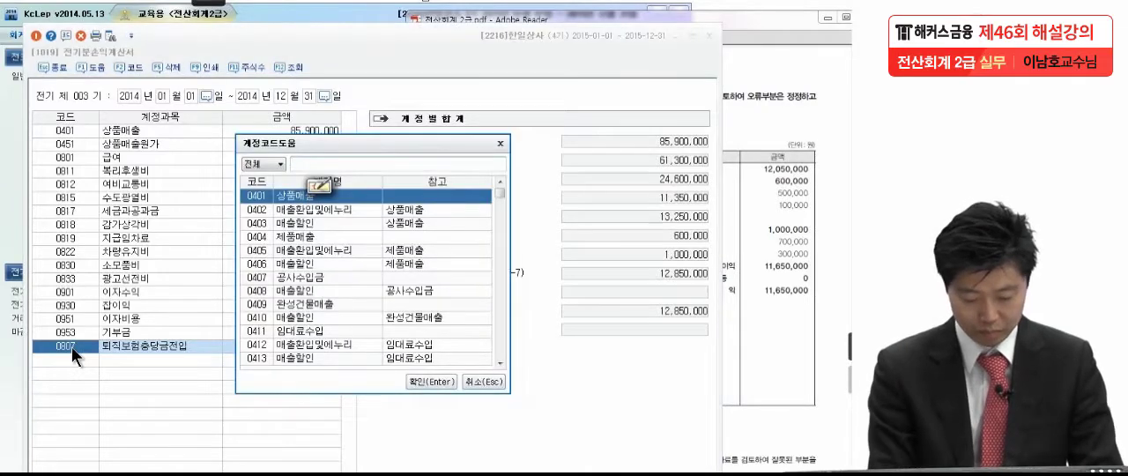
type("보험")
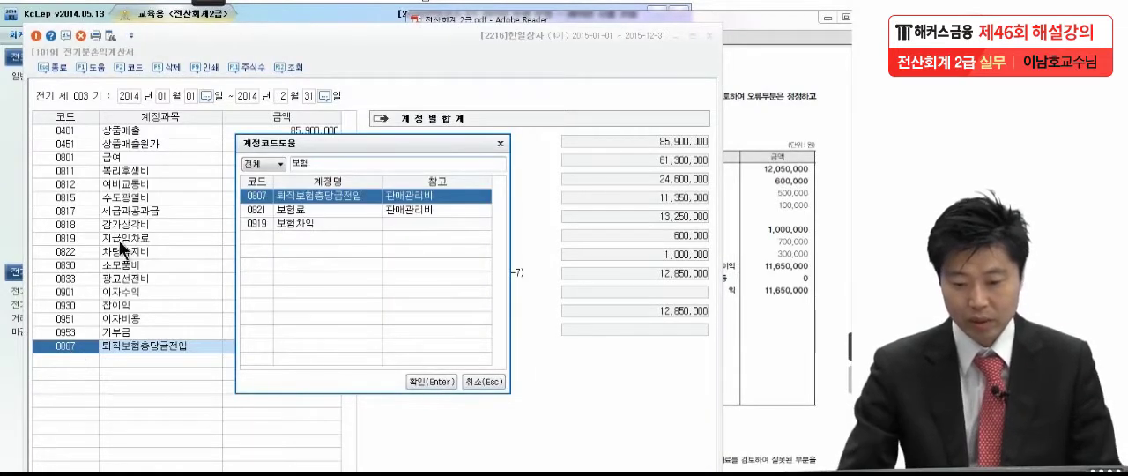
left_click(301, 212)
left_click(442, 380)
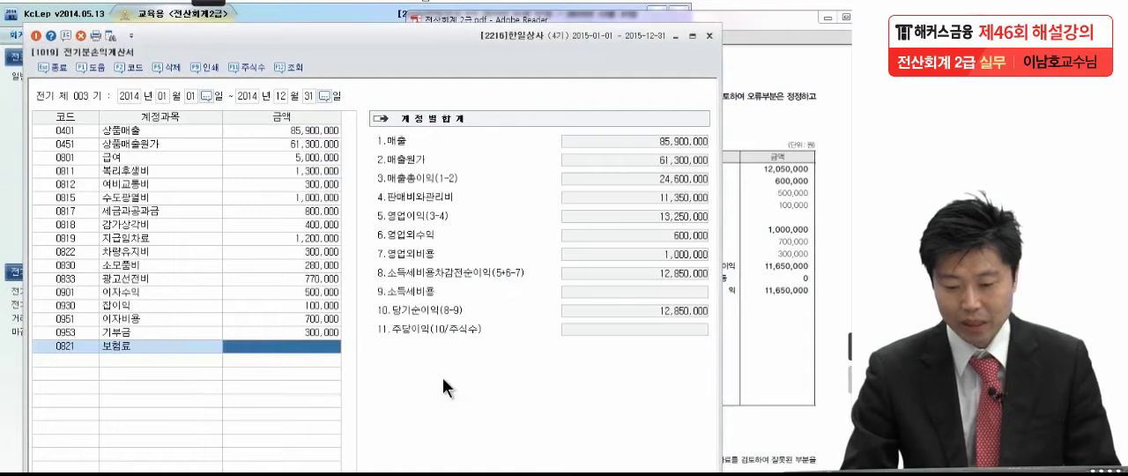
left_click(765, 347)
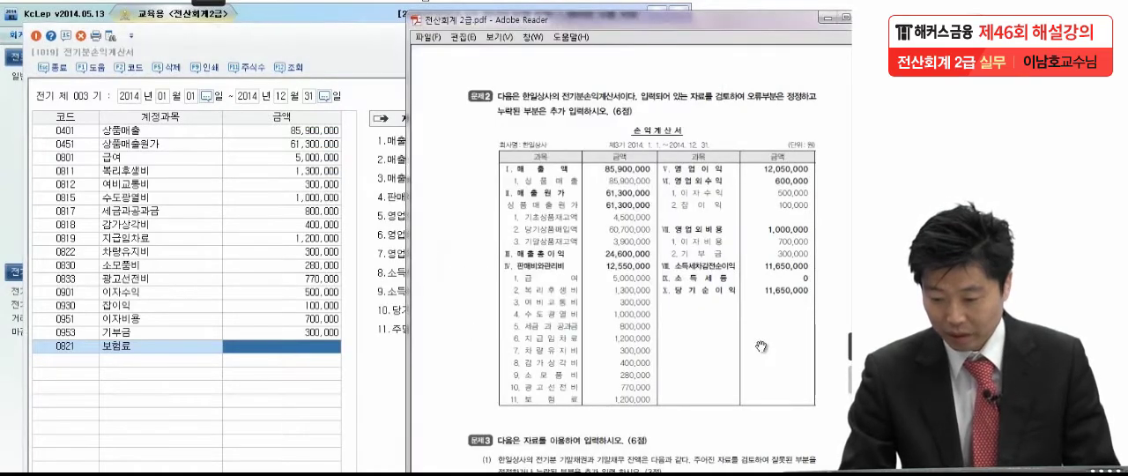
left_click(344, 359)
left_click(271, 346)
type("1200000")
key("Return")
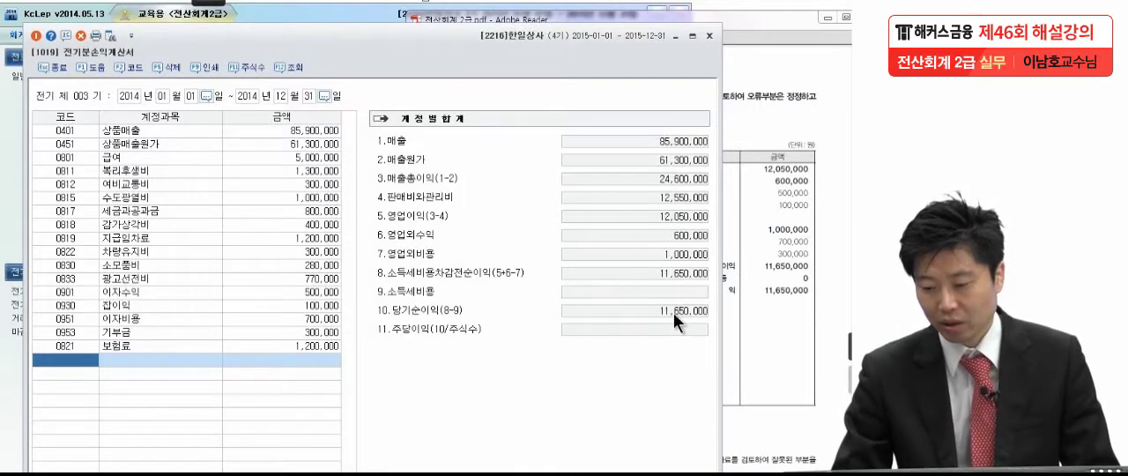
Check the 당기순이익 against the exam PDF and close the prior-period income statement
left_click(799, 291)
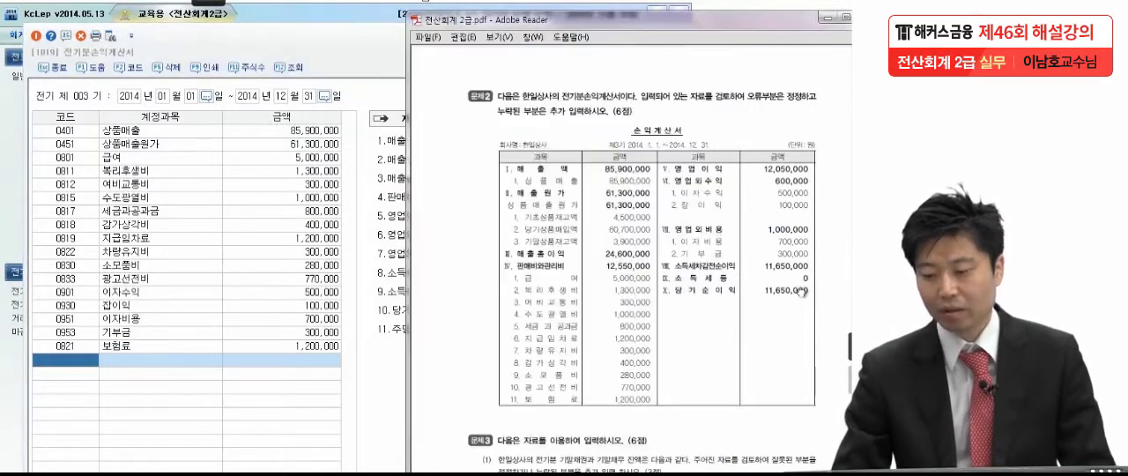
left_click(47, 68)
left_click(53, 67)
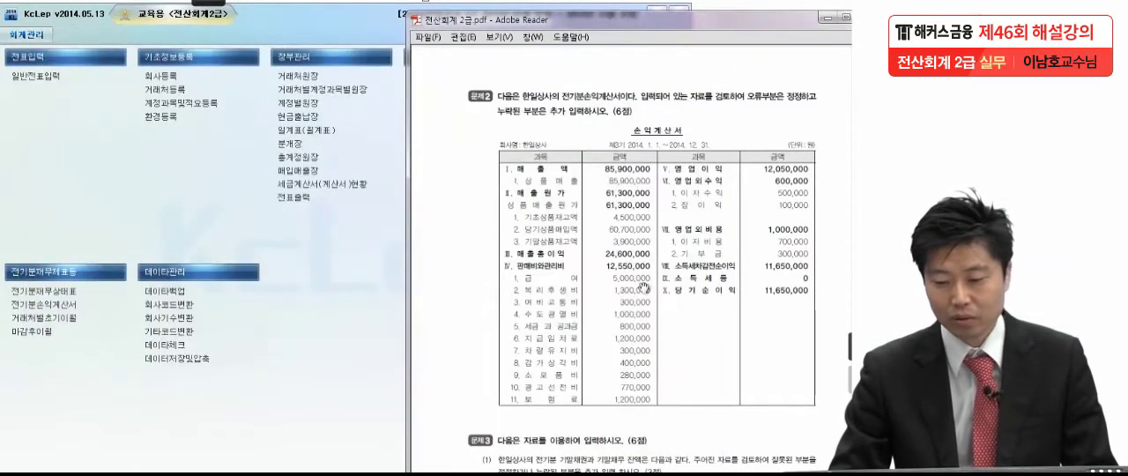
Bring up problem 3 in the exam PDF and open the customer opening balances (거래처별초기이월) beside it
scroll(649, 324, "down", 8)
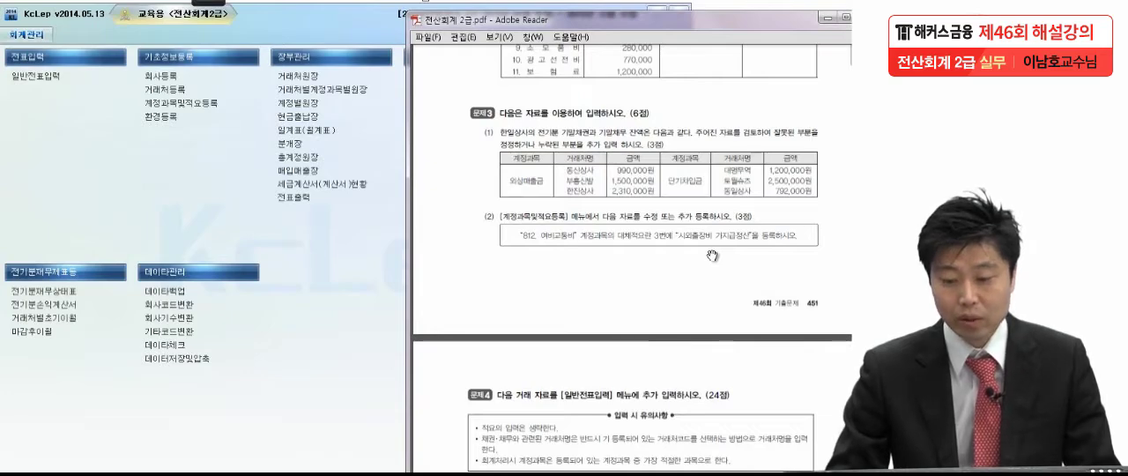
left_click(51, 320)
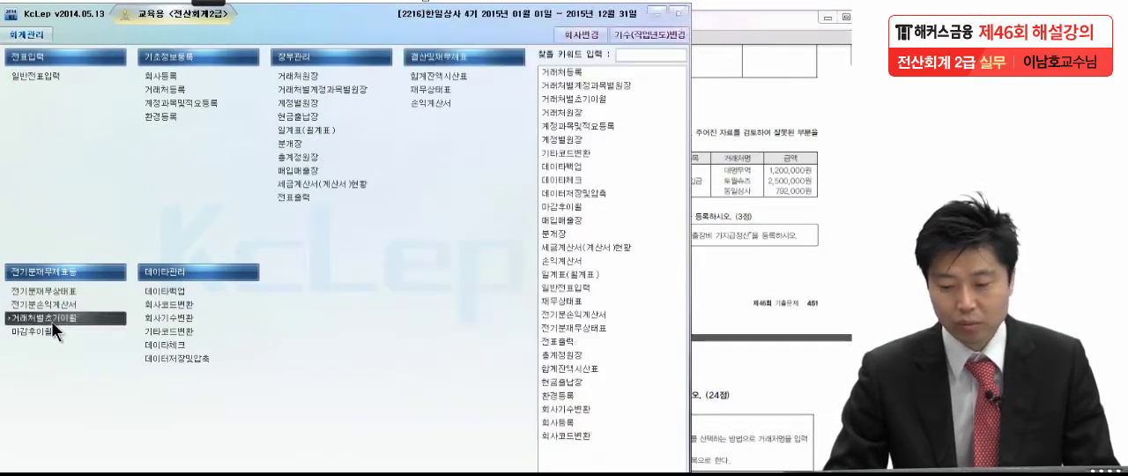
left_click_drag(211, 54, 628, 37)
left_click(831, 192)
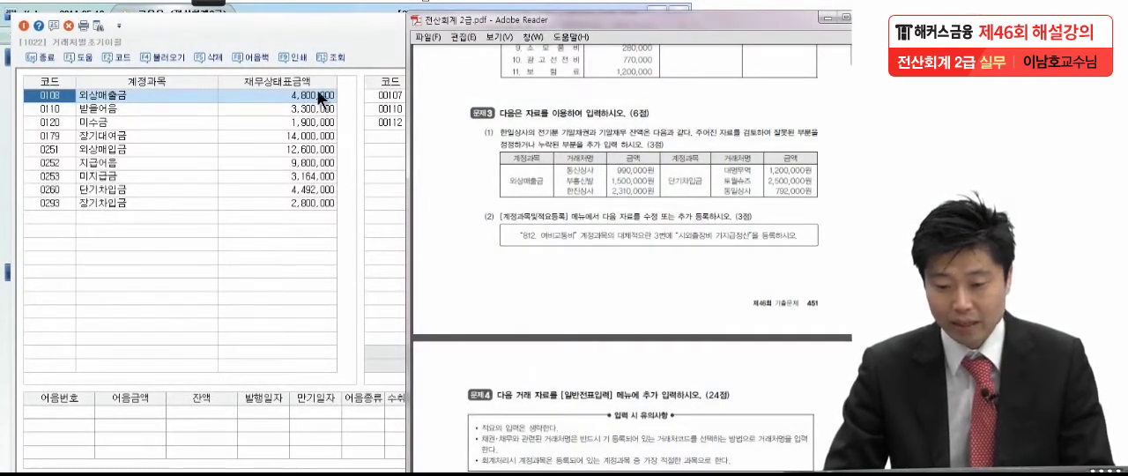
Move the 거래처별초기이월 window so the customer amounts of 외상매출금 can be compared with problem 3 in the exam PDF
left_click(335, 33)
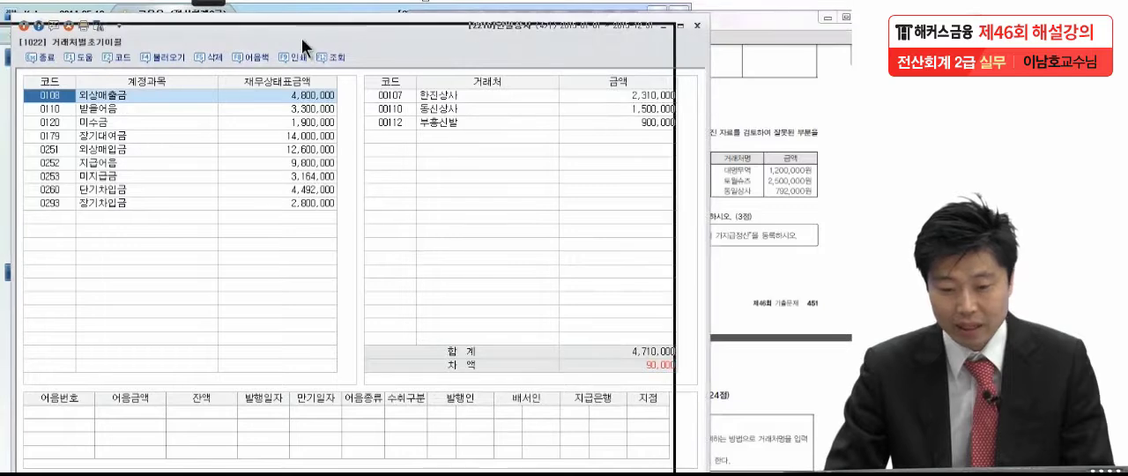
left_click_drag(81, 27, 59, 28)
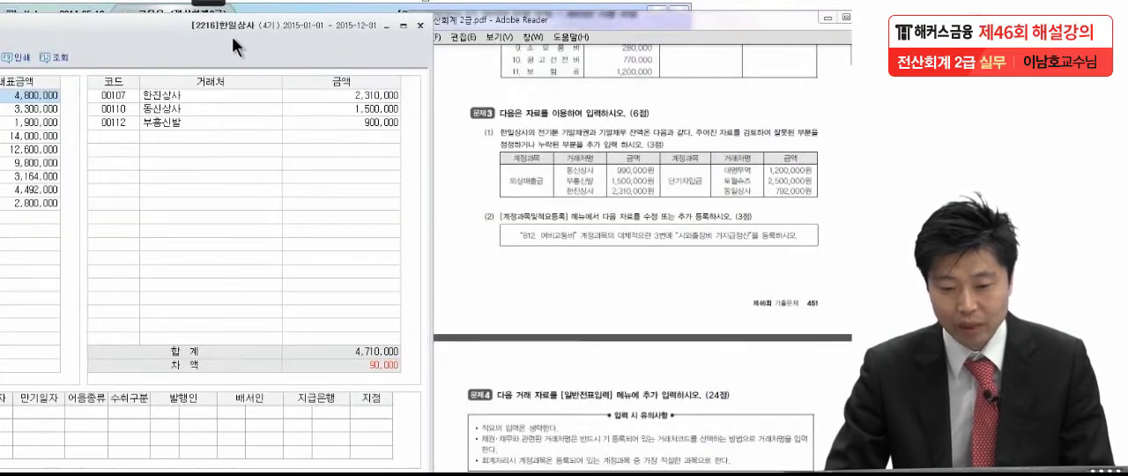
left_click_drag(231, 36, 216, 42)
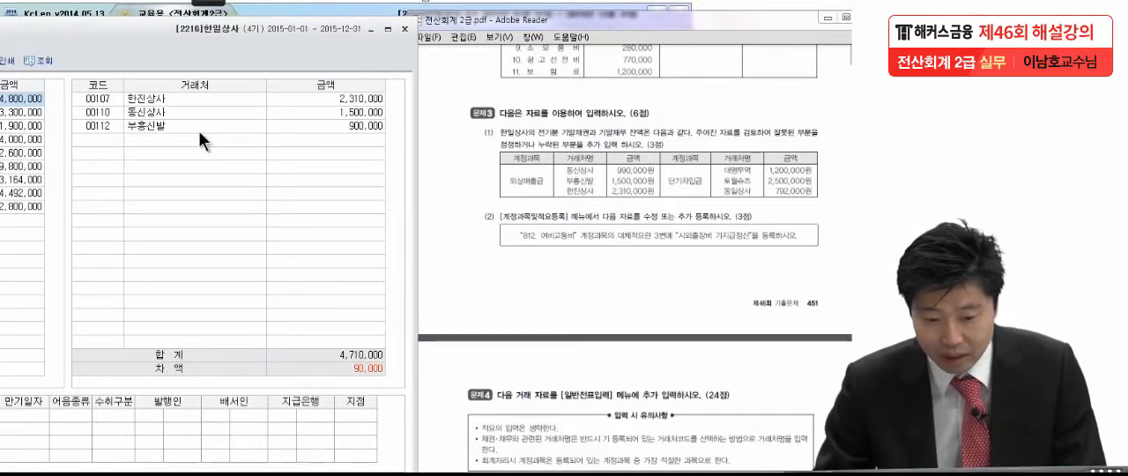
Set the 외상매출금 opening balance of 동신상사 to 990,000
left_click(330, 113)
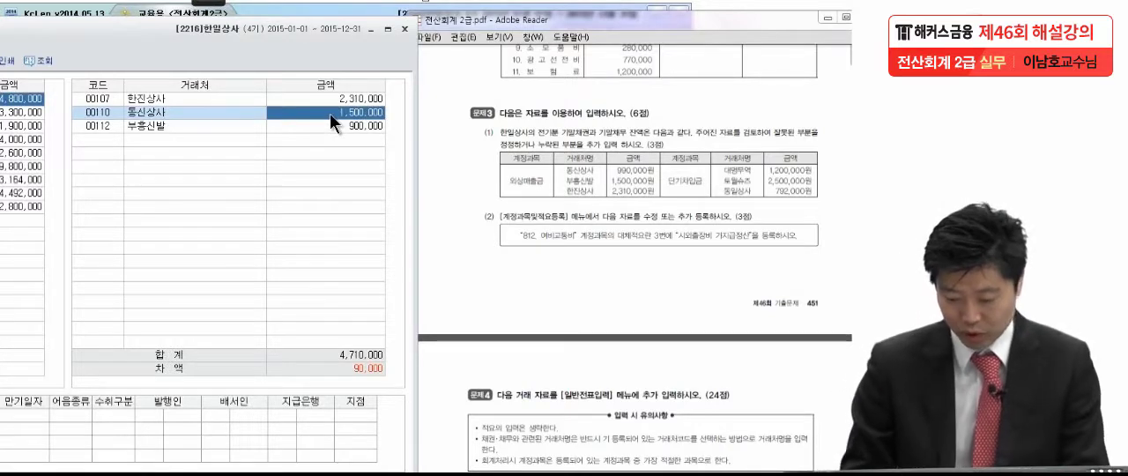
type("950000")
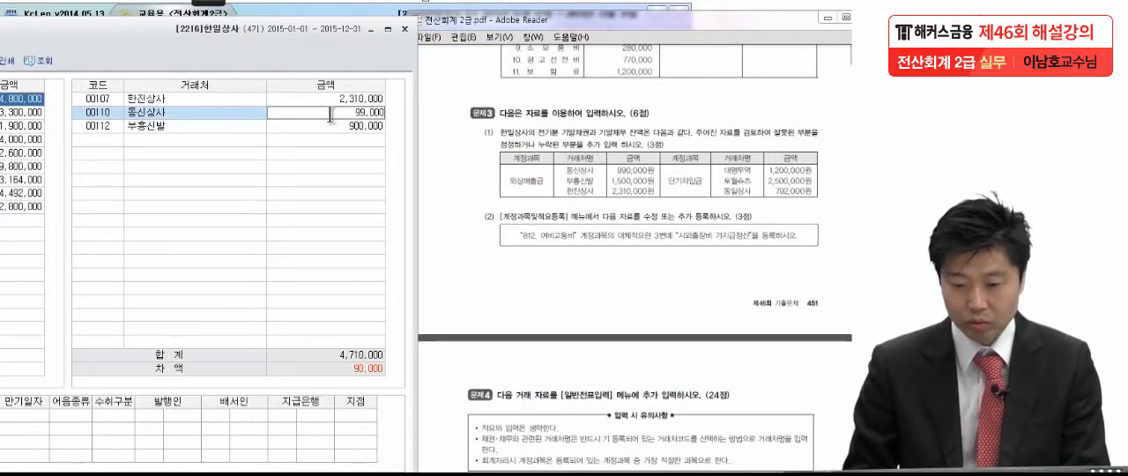
key("Return")
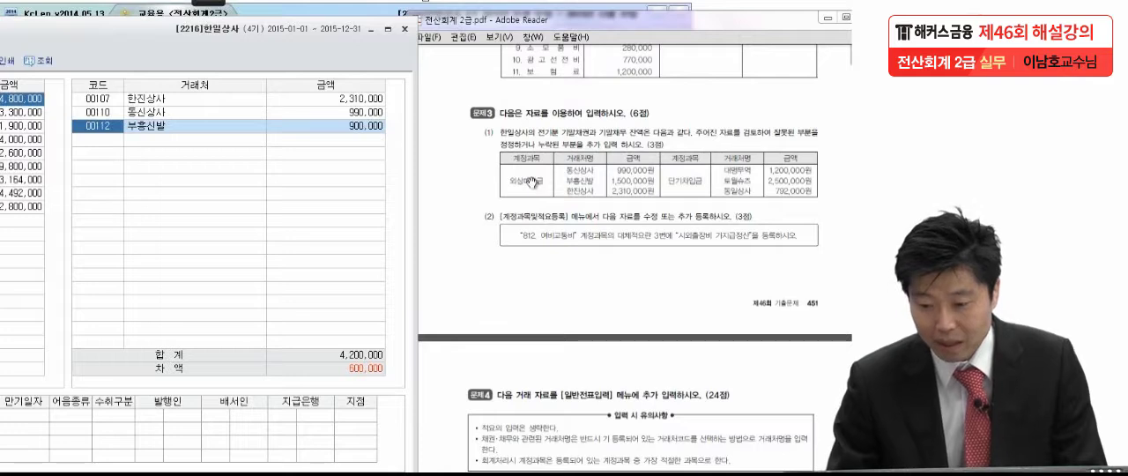
Set the 외상매출금 opening balance of 부흥신발 to 1,500,000
left_click(346, 128)
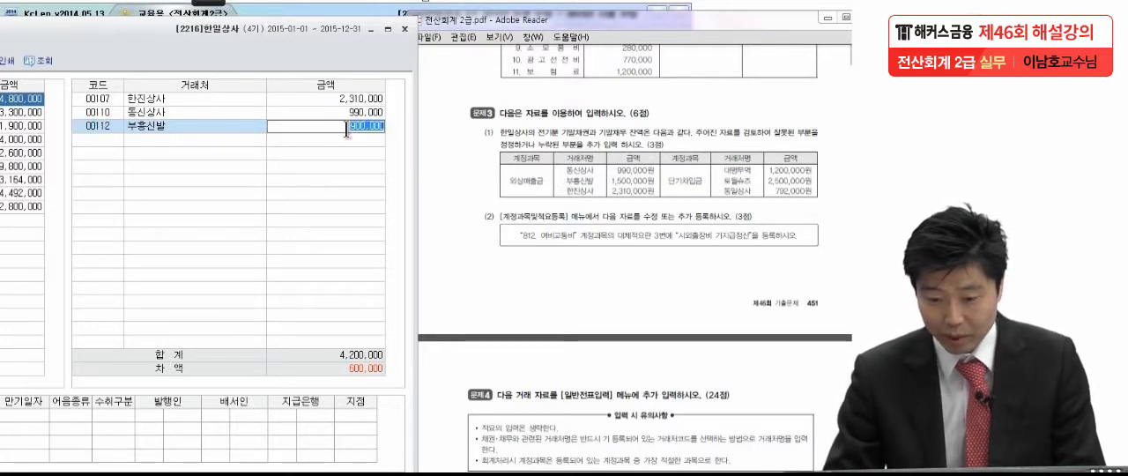
type("1500000")
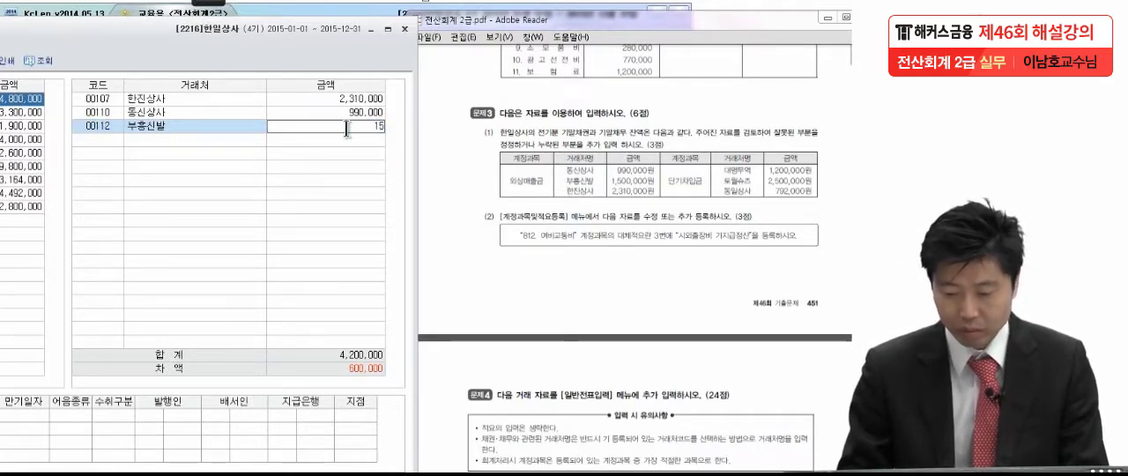
key("Return")
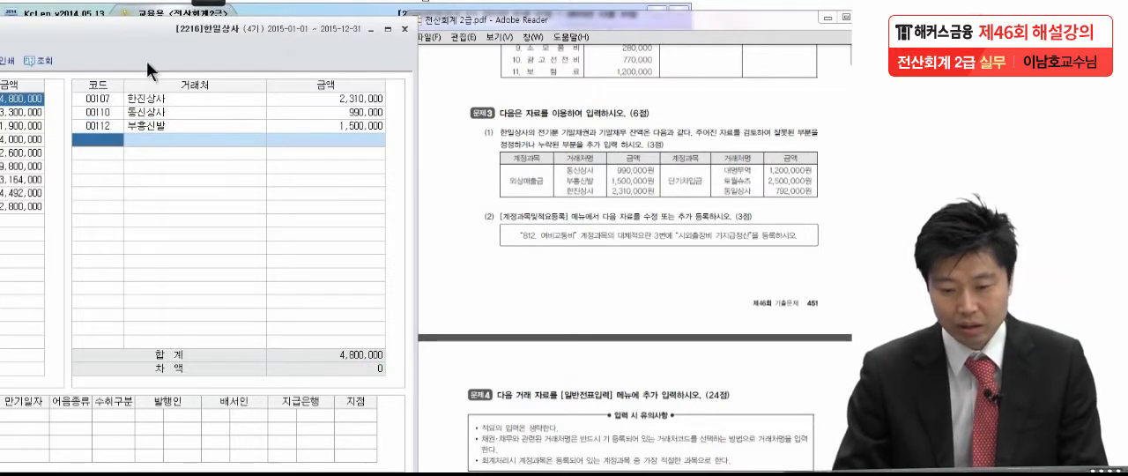
Show the customer balances of 단기차입금 and place them beside problem 3 of the exam PDF
left_click_drag(86, 38, 418, 31)
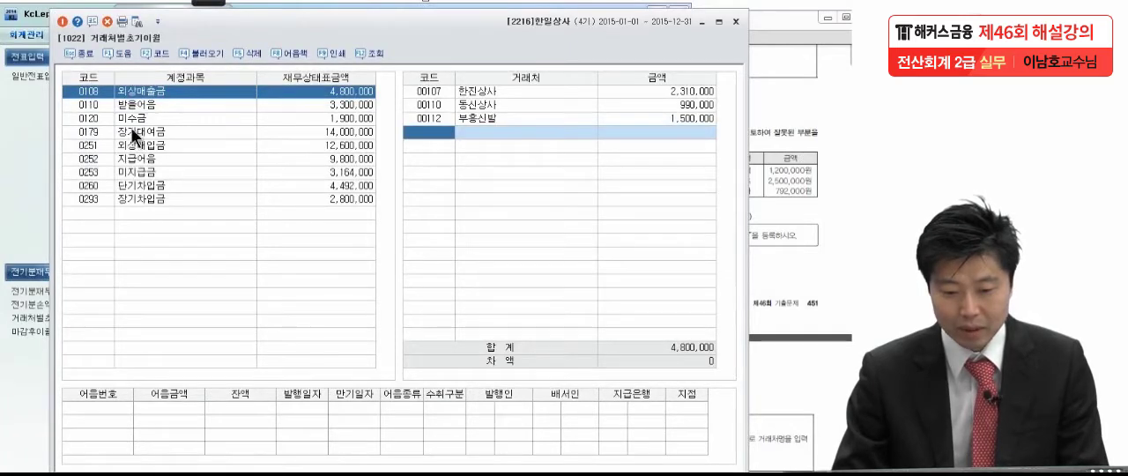
left_click(137, 185)
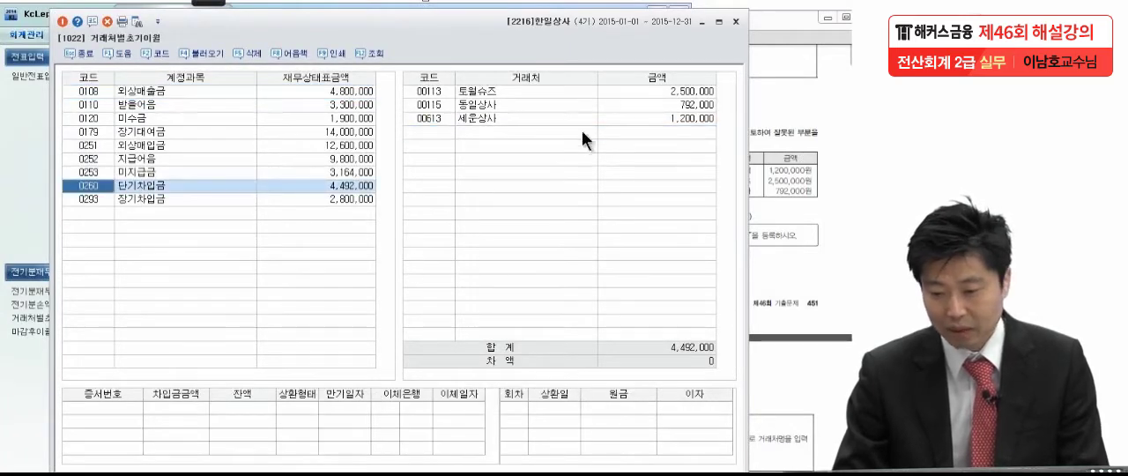
left_click_drag(488, 24, 174, 25)
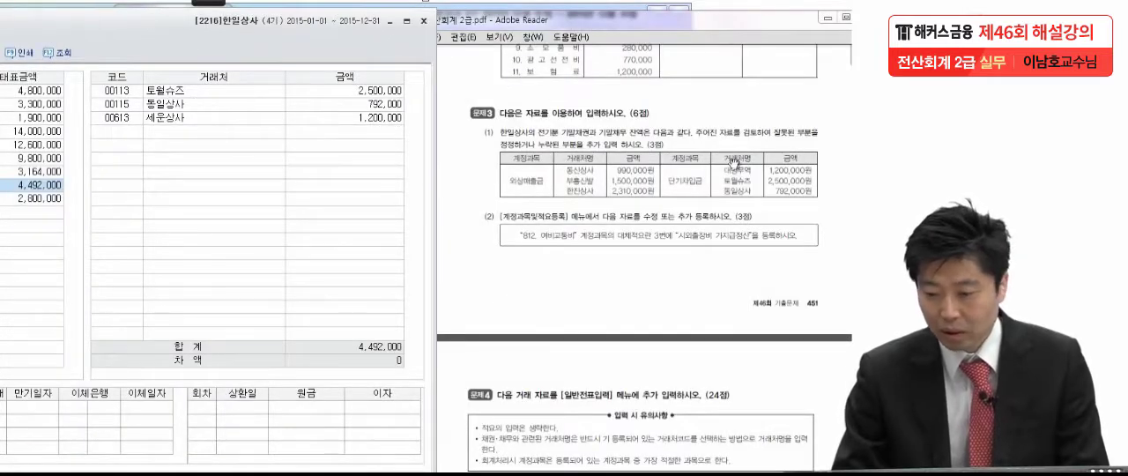
Set the 단기차입금 opening balance of 토월슈즈 to 1,200,000
left_click(337, 92)
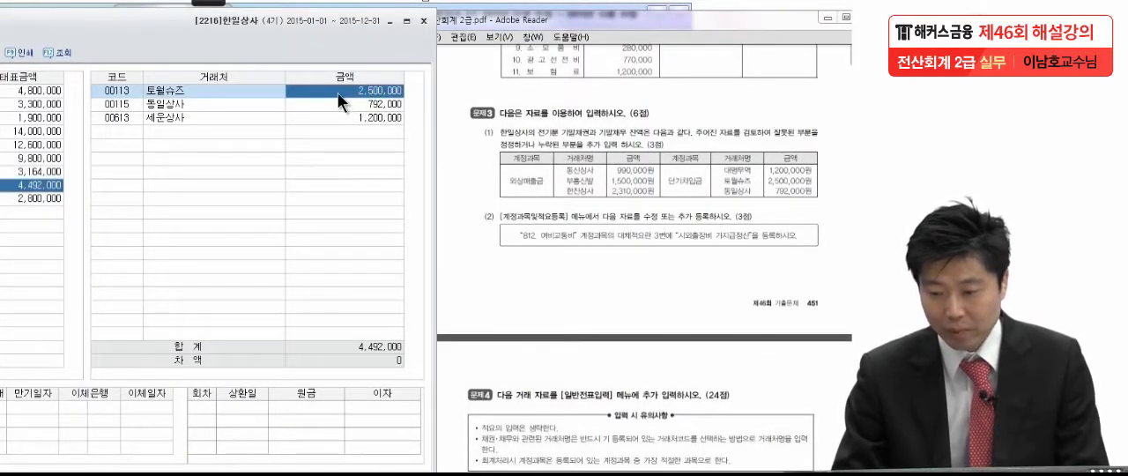
type("1200000")
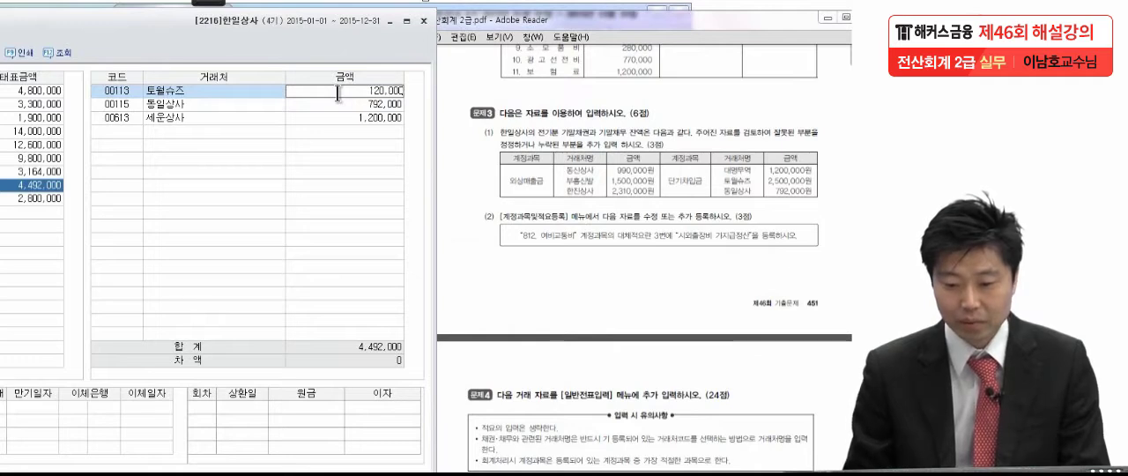
key("Return")
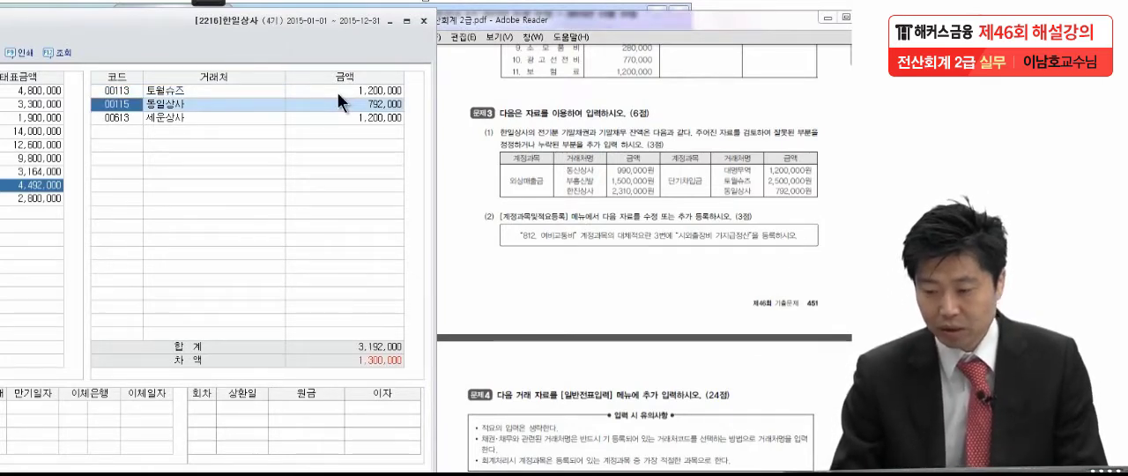
Try to replace the customer 세운상사 under 단기차입금 by looking up 대명무역
left_click(243, 118)
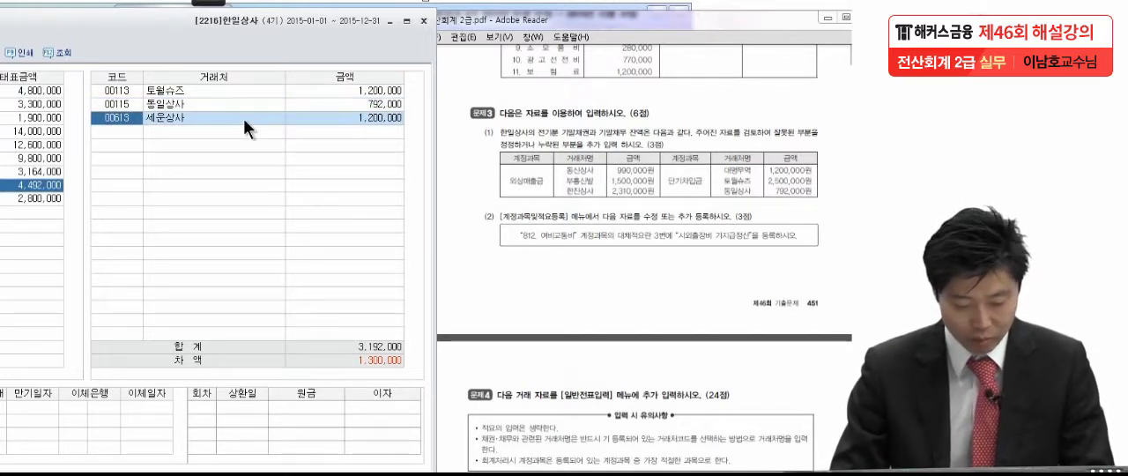
key("F2")
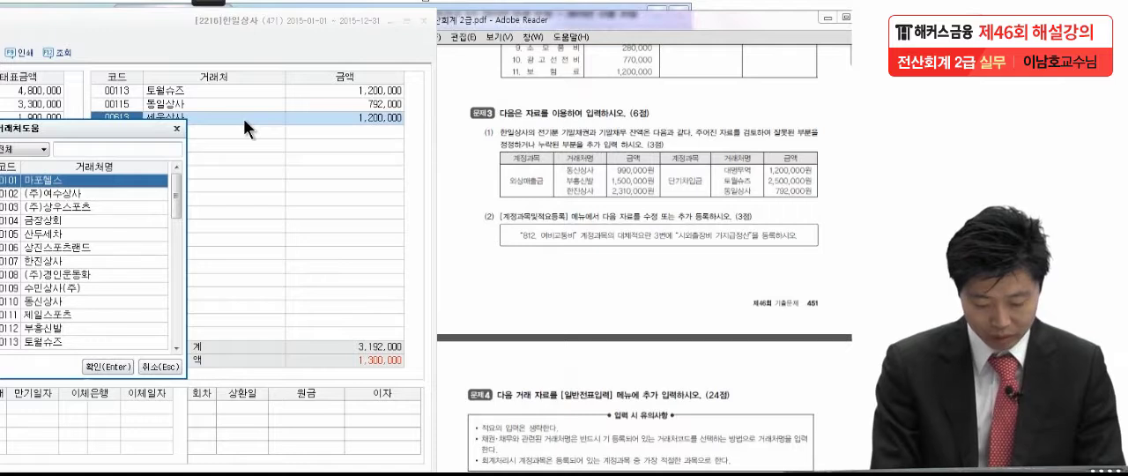
type("대명")
key("Return")
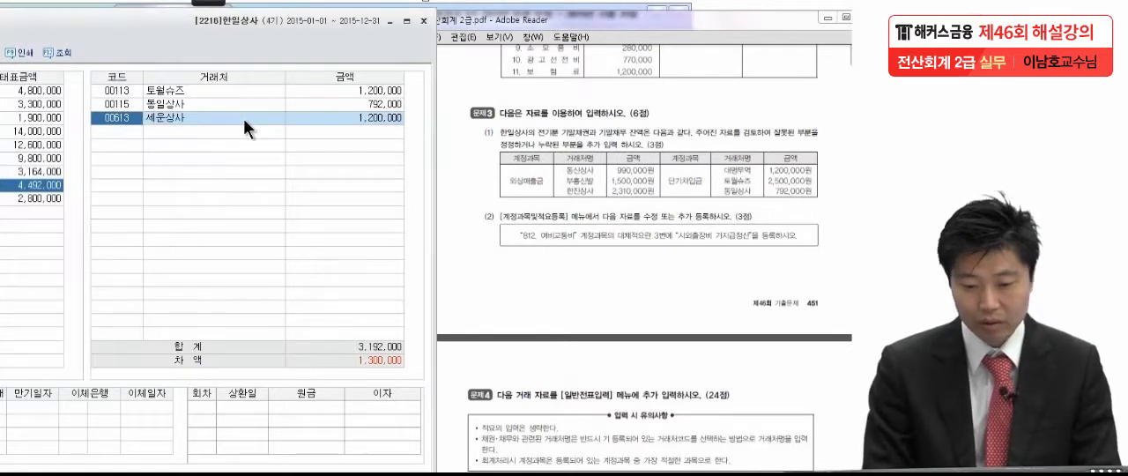
key("Return")
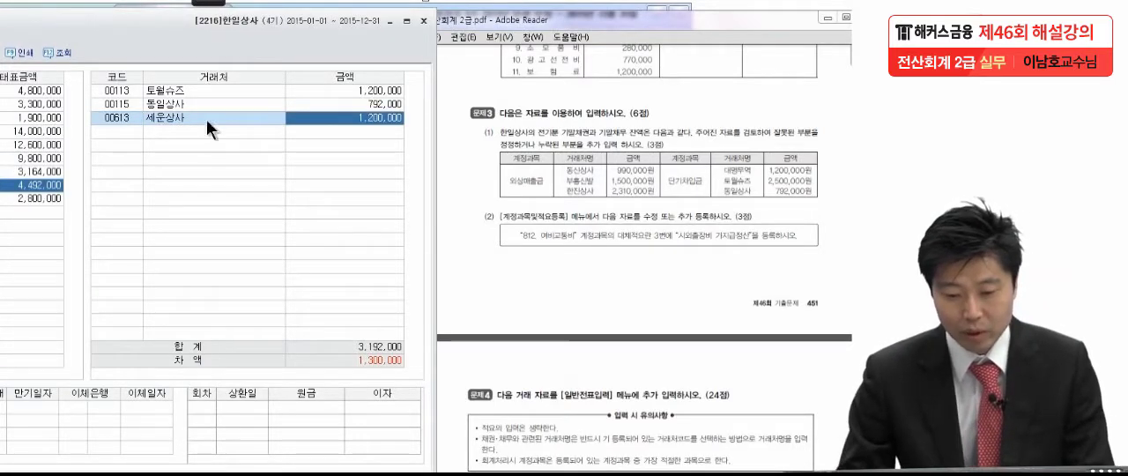
Delete the 세운상사 row from the customers of 단기차입금
left_click(121, 115)
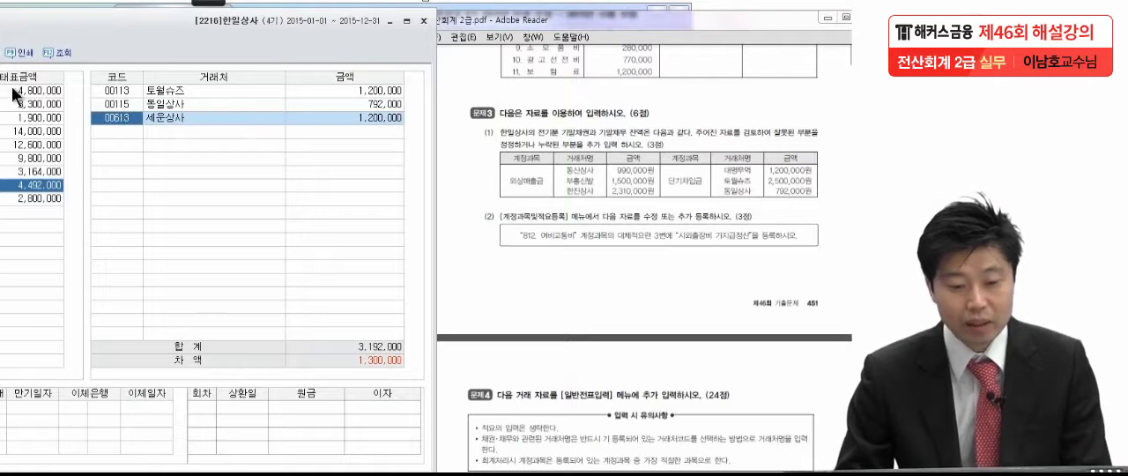
left_click_drag(2, 27, 282, 28)
left_click(75, 20)
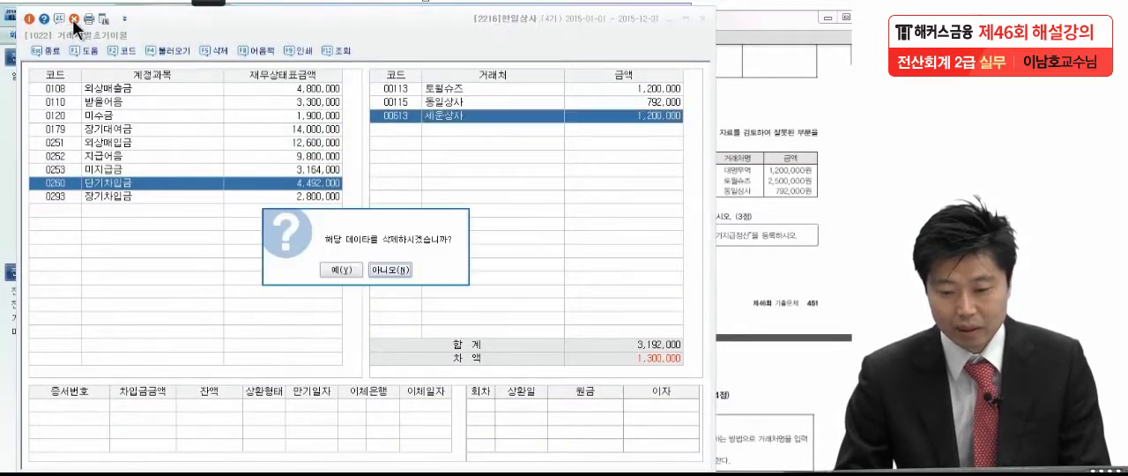
left_click(351, 270)
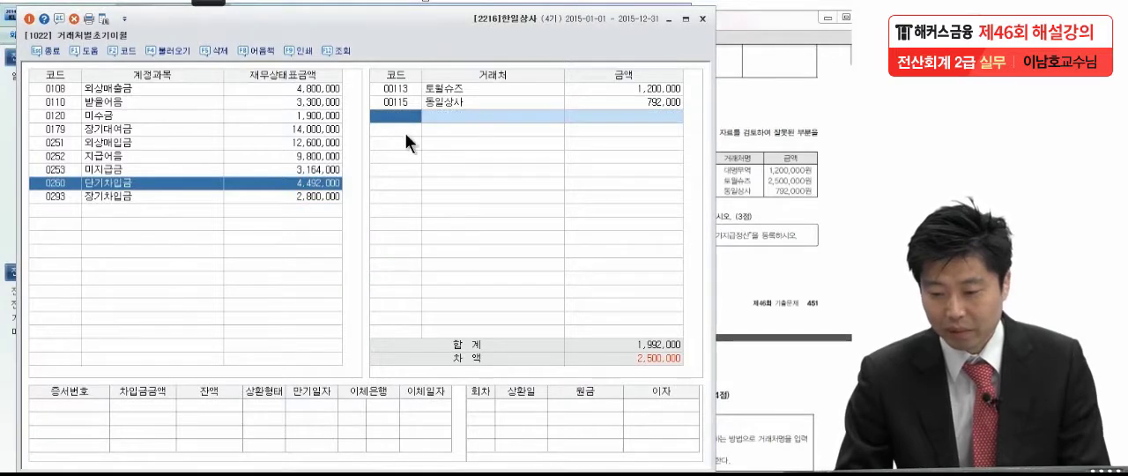
Add 대명무역 as a customer of 단기차입금 with an opening balance of 1,200,000
left_click_drag(464, 28, 270, 30)
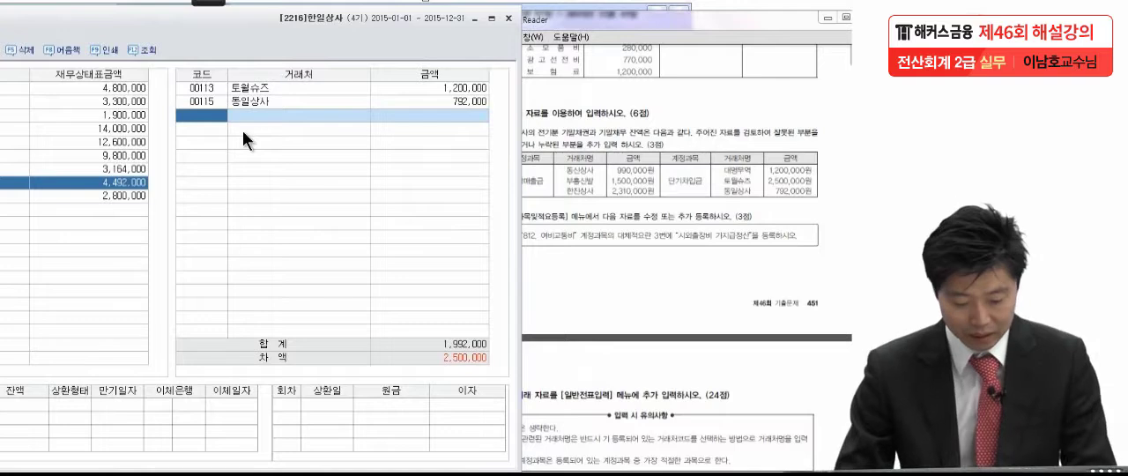
key("F2")
type("동")
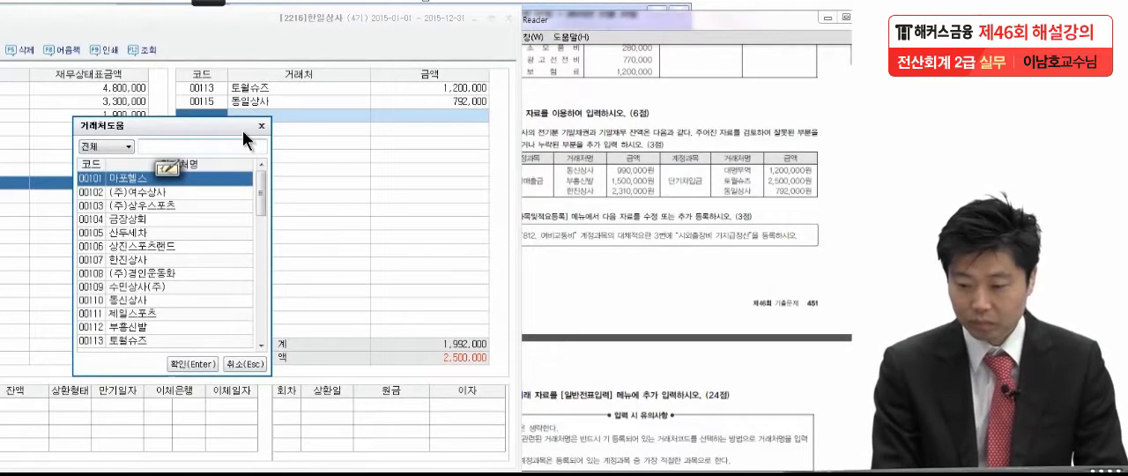
key("BackSpace")
type("대며")
key("Down")
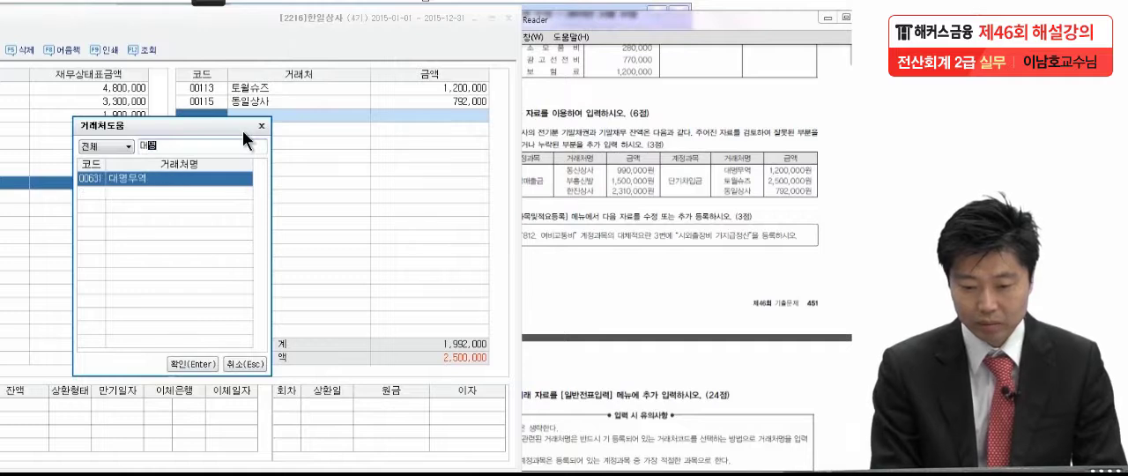
key("Return")
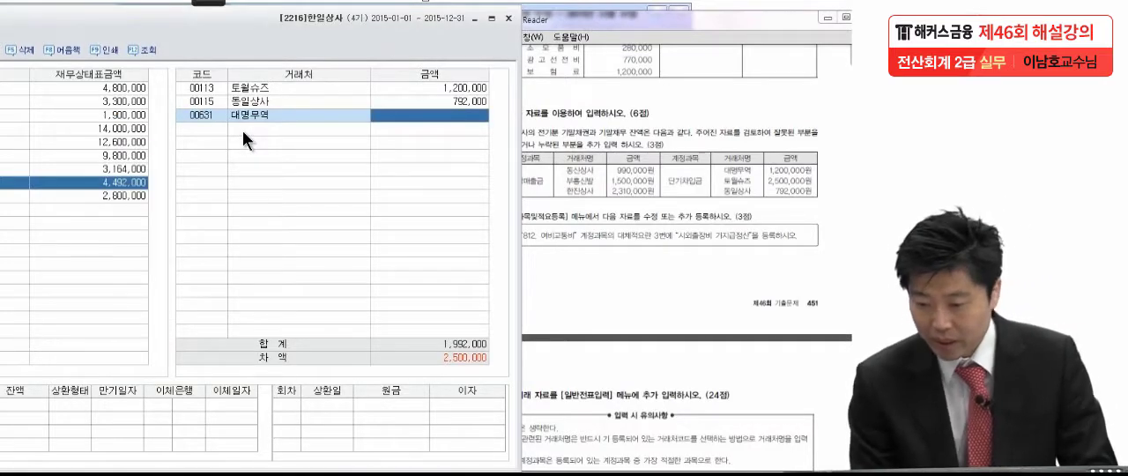
type("1")
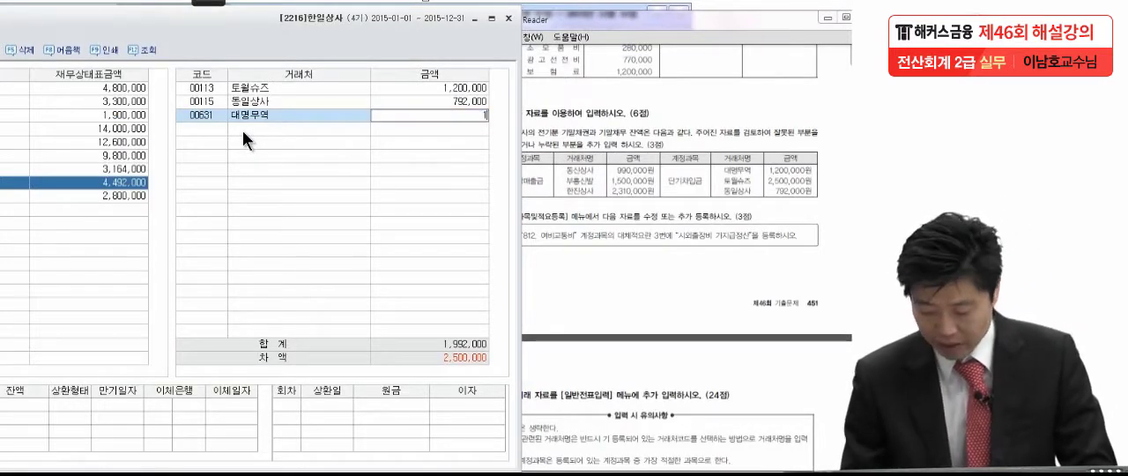
type(",200,000")
key("Return")
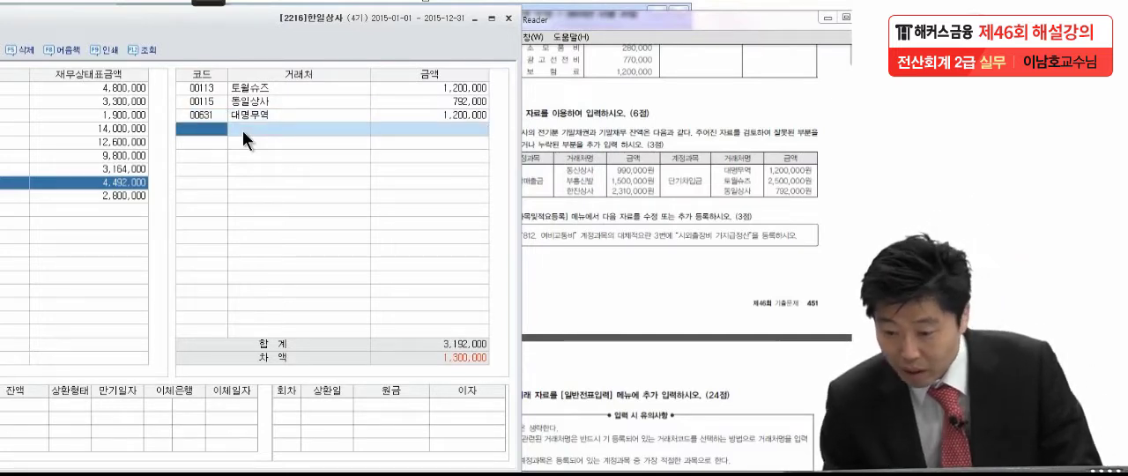
Sort the 단기차입금 customers by name and set the opening balance of 토월슈즈 to 2,500,000
left_click(272, 100)
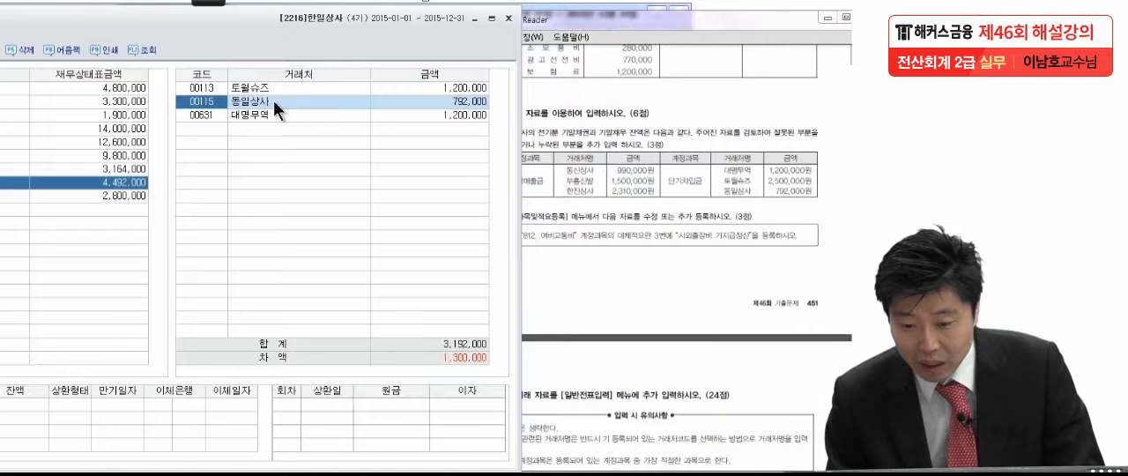
left_click(287, 77)
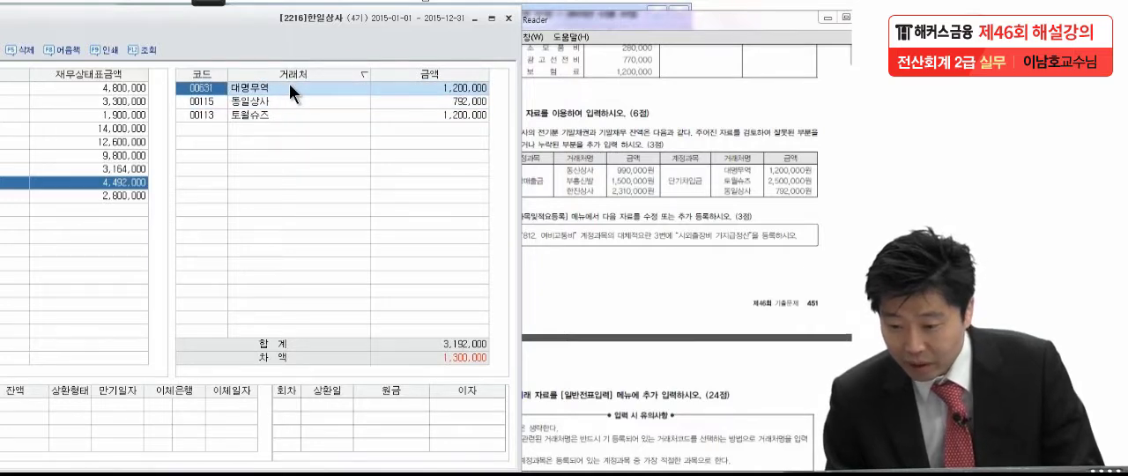
left_click(411, 117)
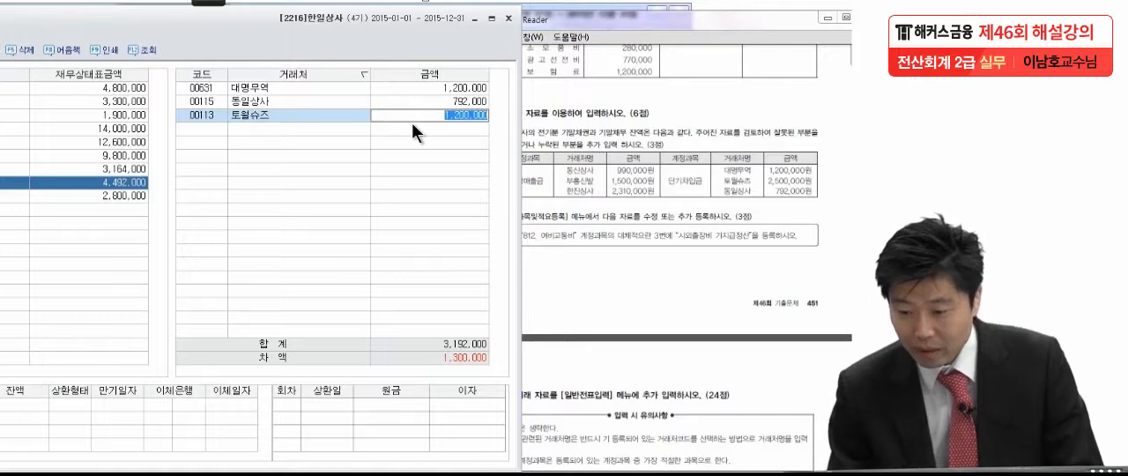
type("2500000")
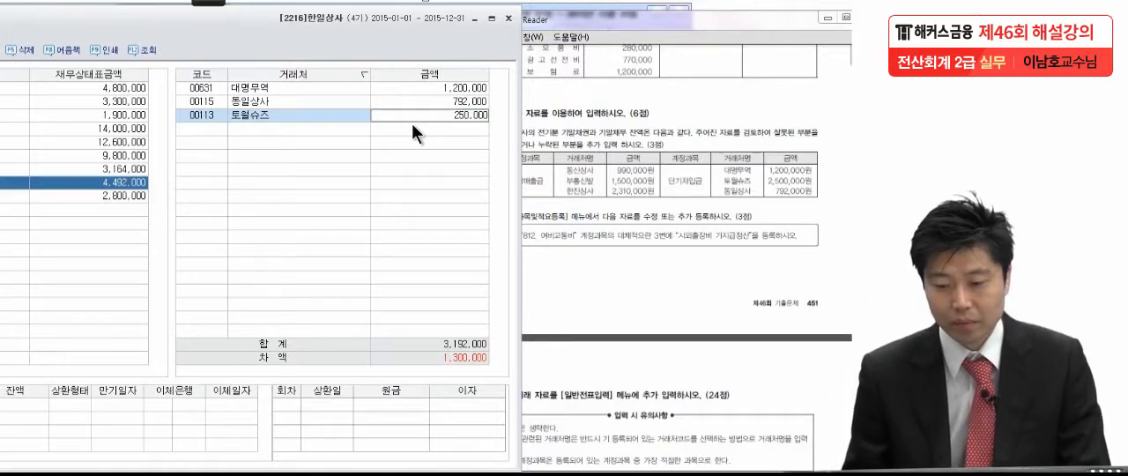
key("Return")
left_click(412, 100)
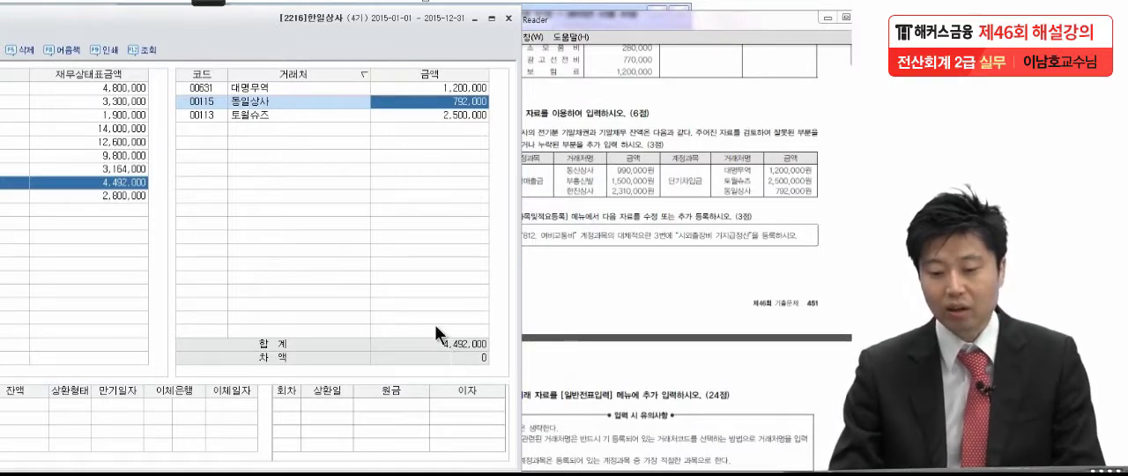
Close 거래처별초기이월 and bring up part (2) of problem 3 in the exam PDF
left_click_drag(197, 20, 409, 30)
left_click(71, 57)
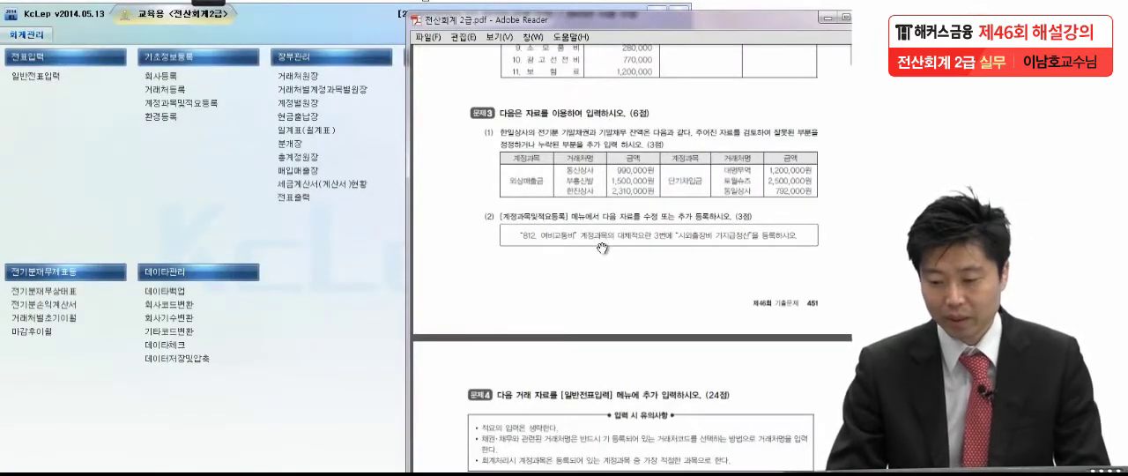
left_click_drag(602, 267, 612, 205)
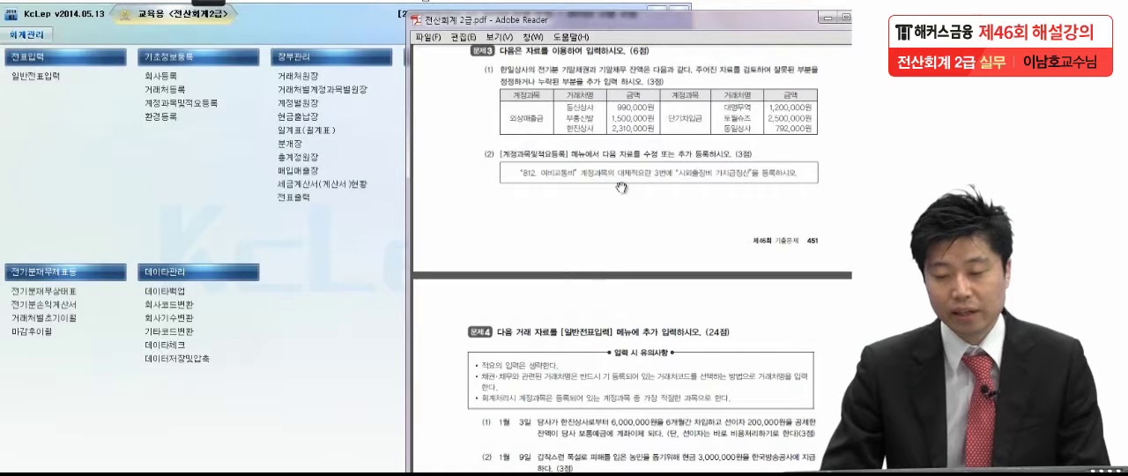
Open 계정과목및적요등록 and go to account 0812 여비교통비
left_click(169, 103)
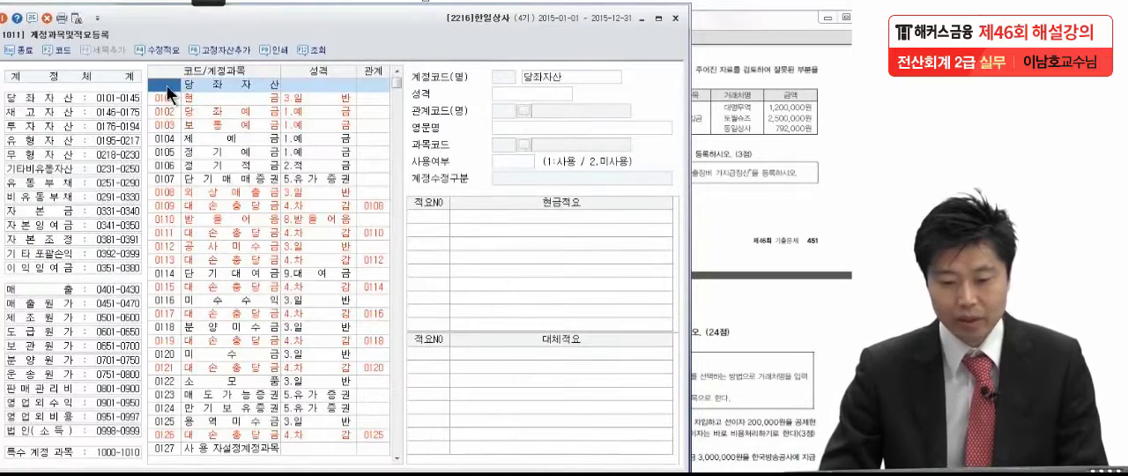
type("0812")
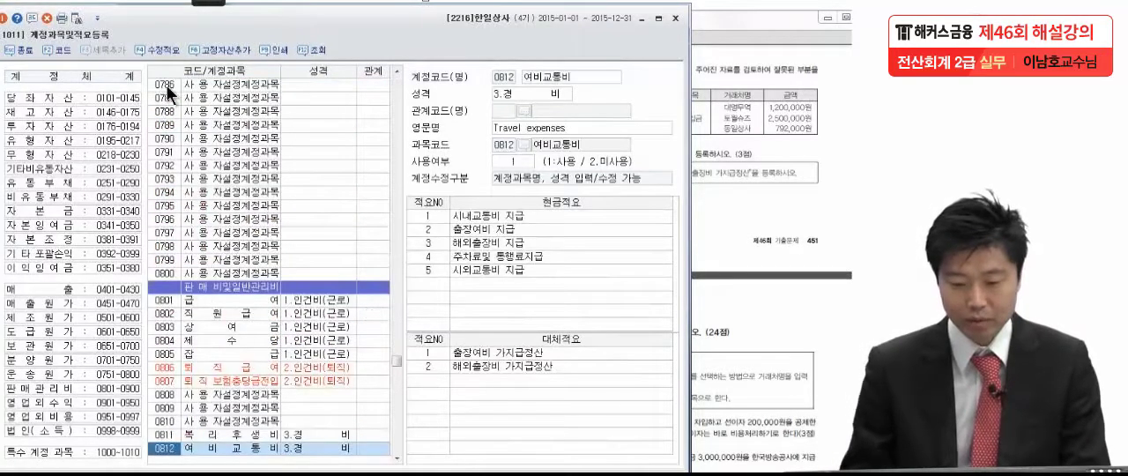
left_click(398, 456)
left_click(399, 455)
left_click(398, 456)
left_click(398, 455)
left_click(398, 455)
left_click(398, 456)
left_click(399, 455)
left_click(398, 456)
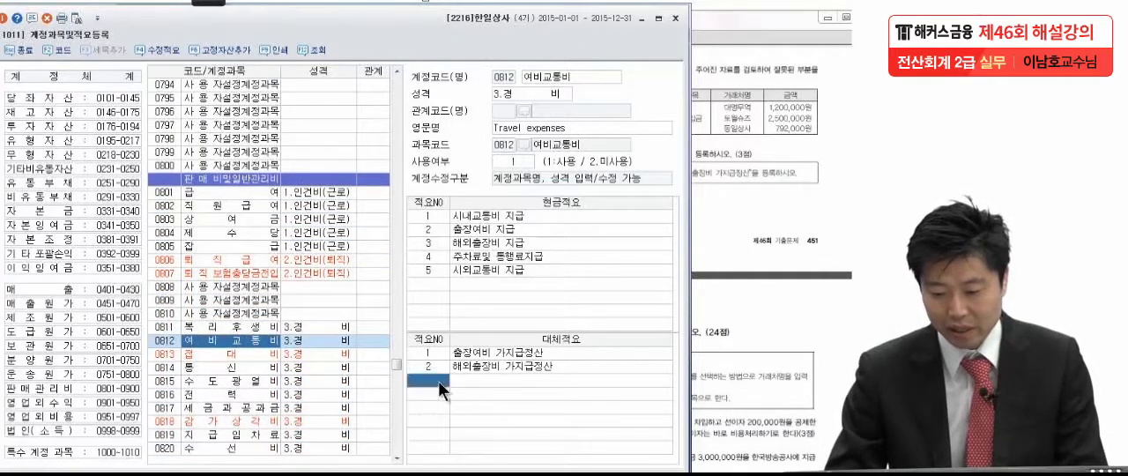
Register "시외출장비 가지급정산" as 대체적요 number 3 of account 0812 여비교통비
type("3")
key("Return")
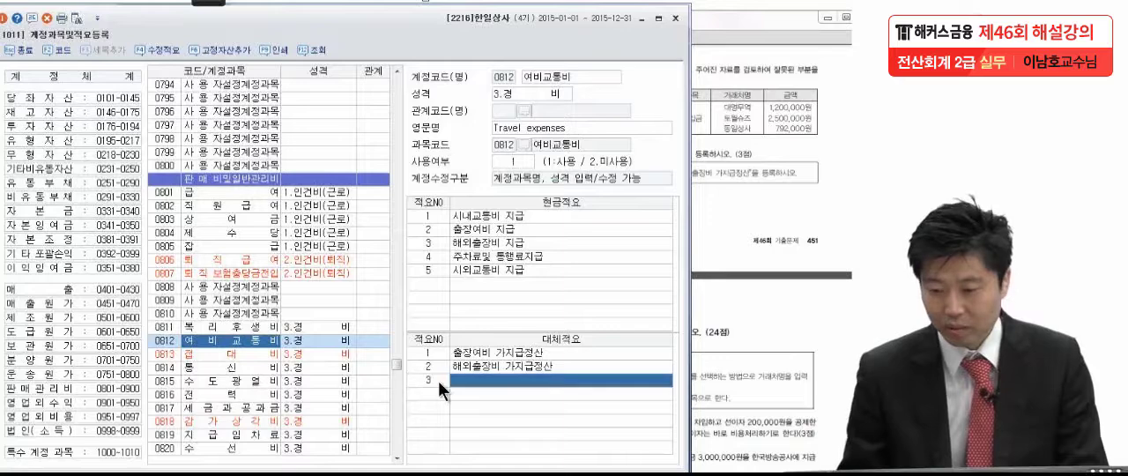
left_click(742, 208)
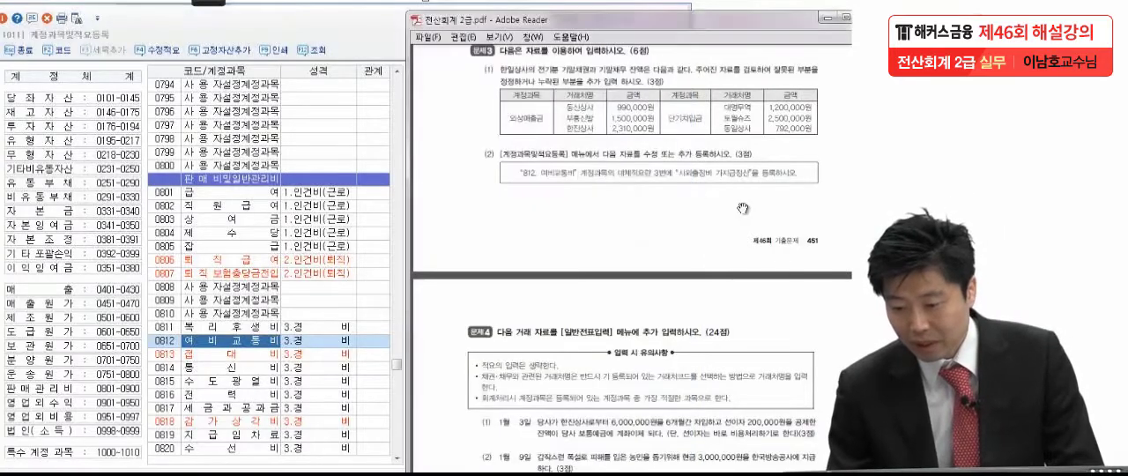
left_click(258, 341)
left_click(511, 382)
left_click(511, 384)
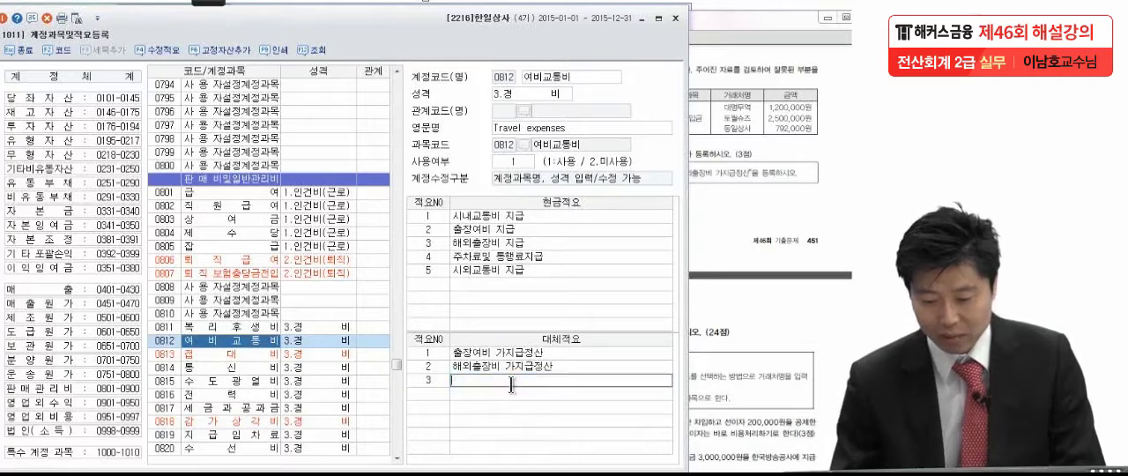
type("시외")
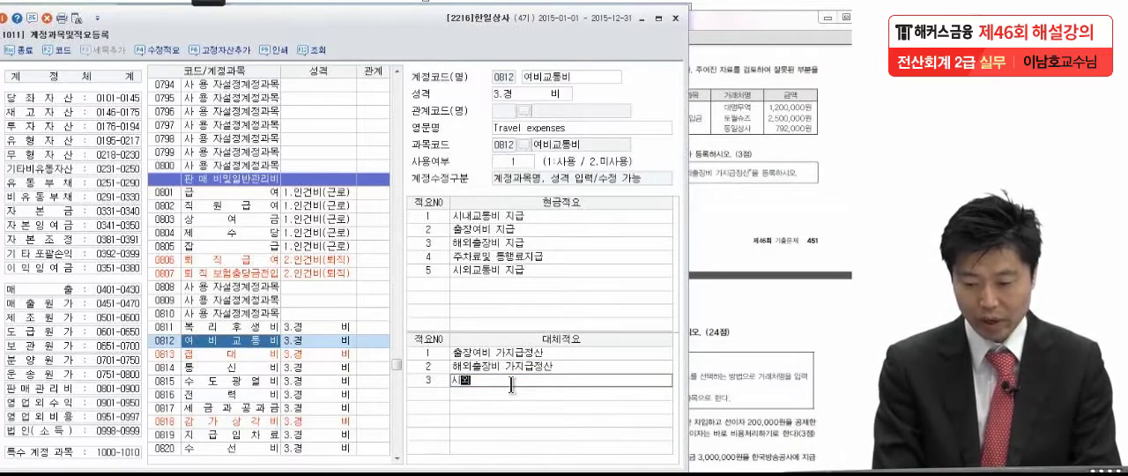
type("출장비 가")
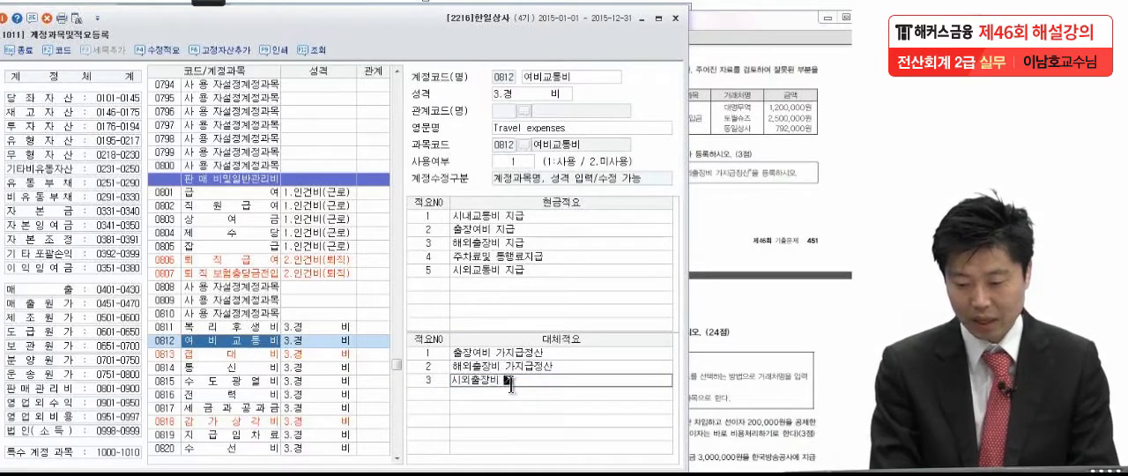
type("지급")
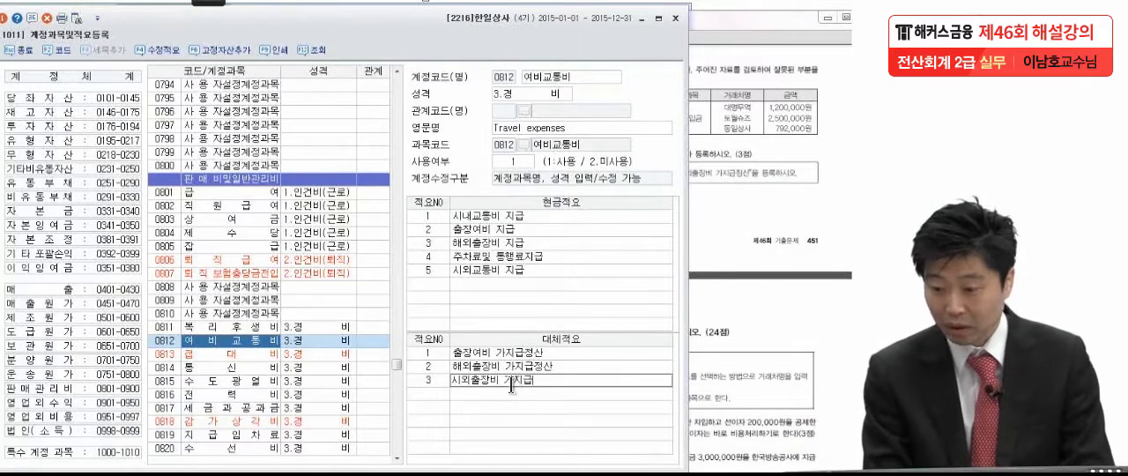
type("정산")
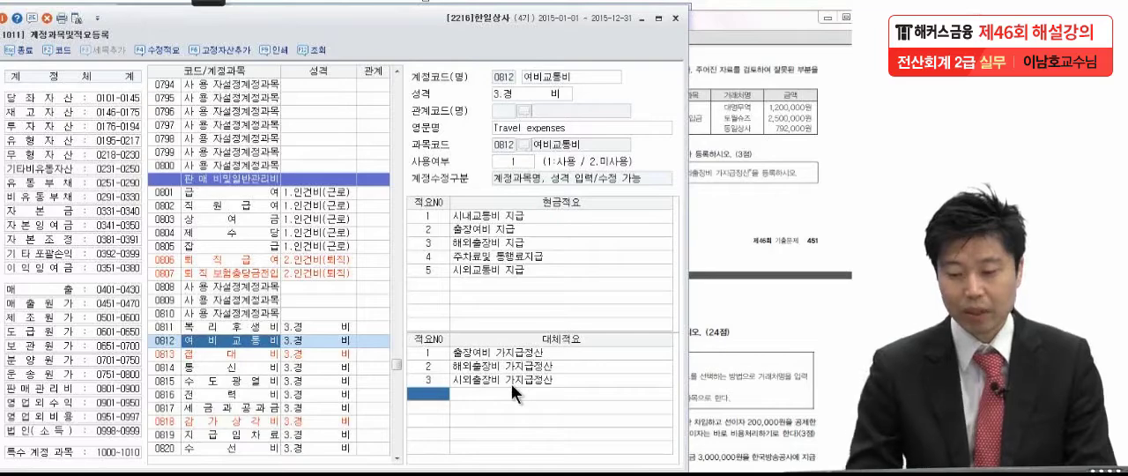
Close 계정과목및적요등록 and bring up the transactions of problem 4 in the exam PDF
left_click(20, 51)
left_click(118, 148)
left_click(770, 222)
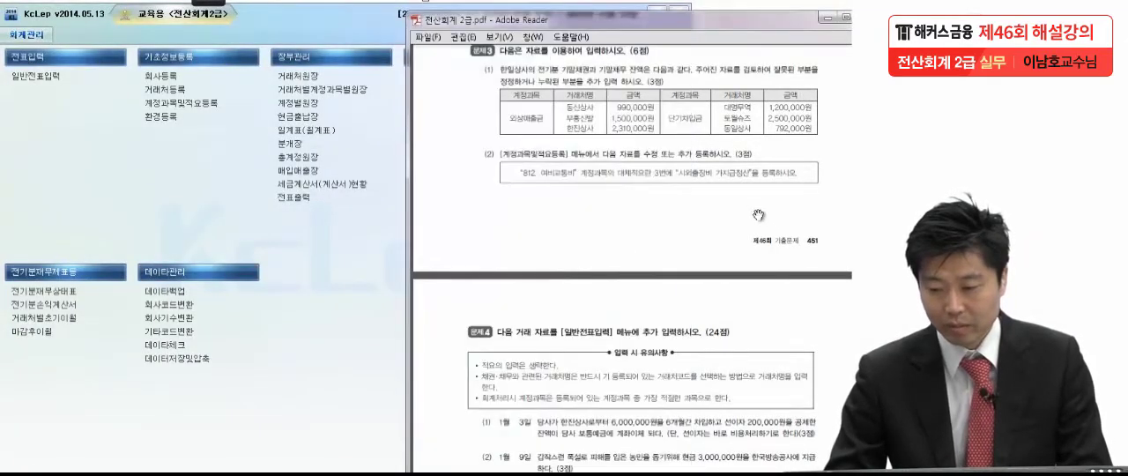
scroll(751, 331, "down", 5)
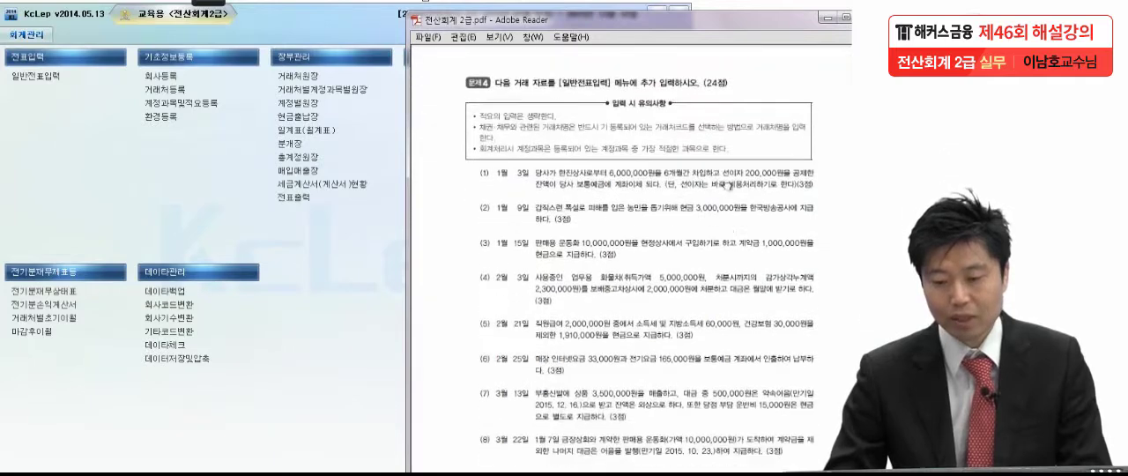
scroll(730, 276, "down", 1)
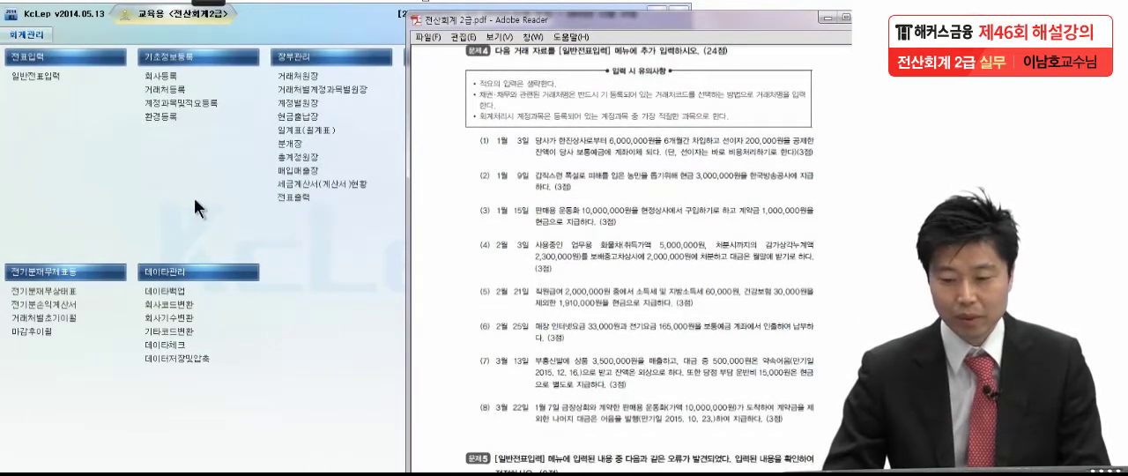
Open 일반전표입력 and set the voucher date to January 3, 2015, as given in problem 4 (1)
left_click(41, 79)
left_click(41, 80)
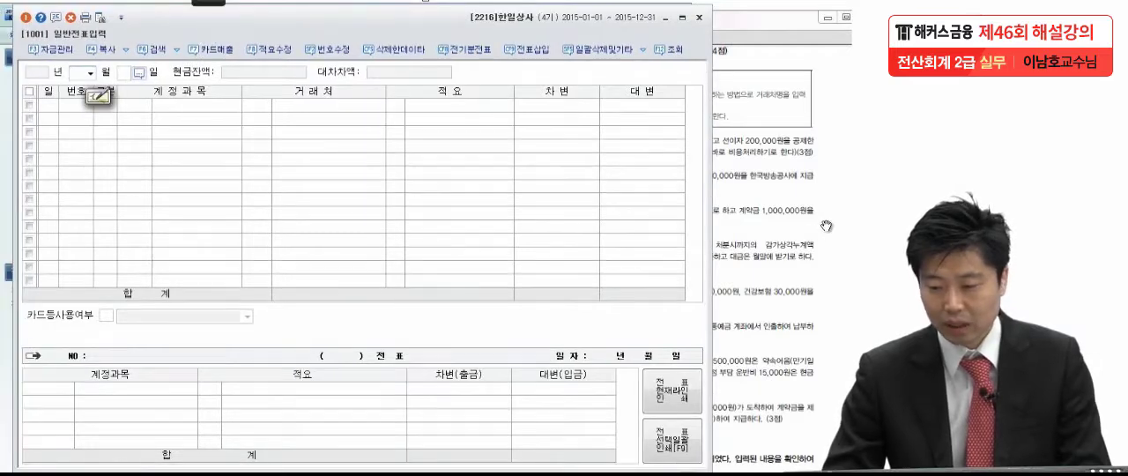
left_click(809, 231)
scroll(776, 325, "down", 2)
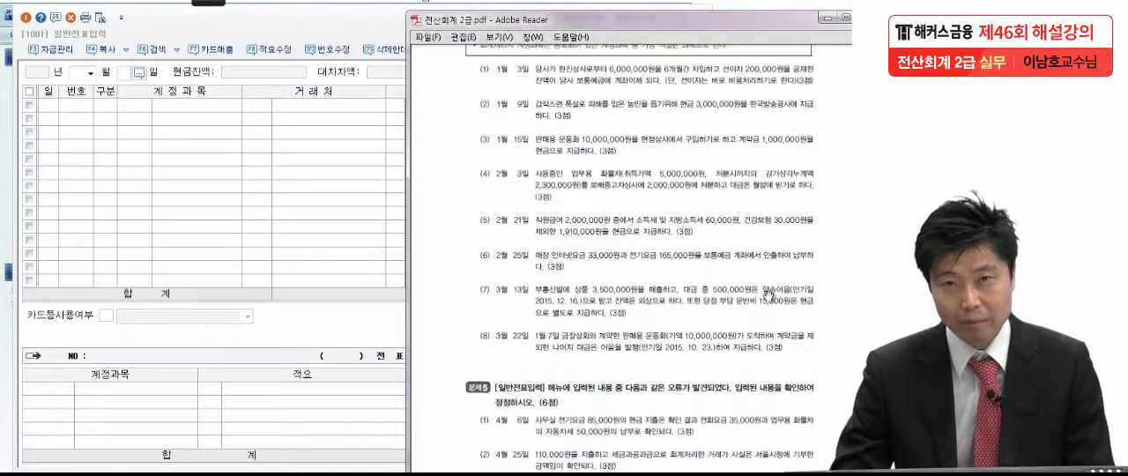
left_click(90, 72)
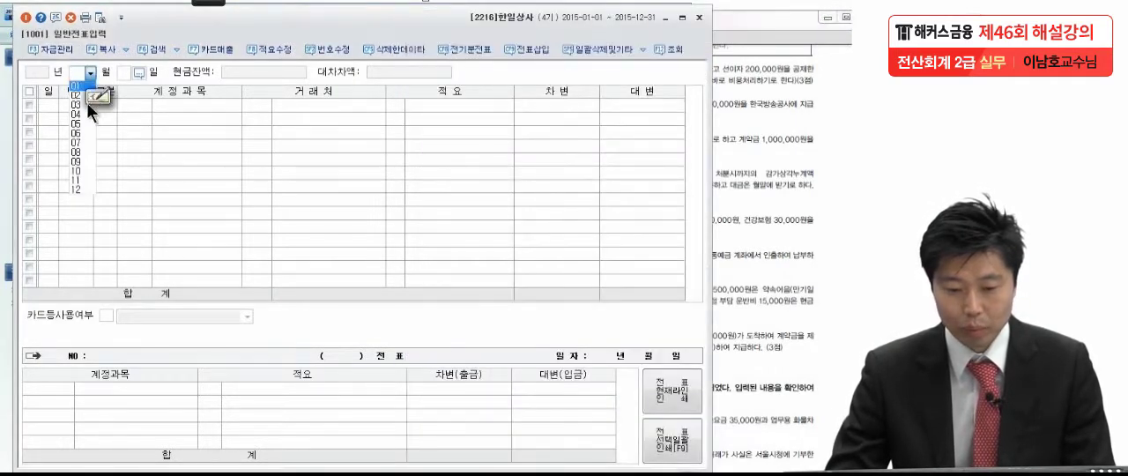
left_click(86, 85)
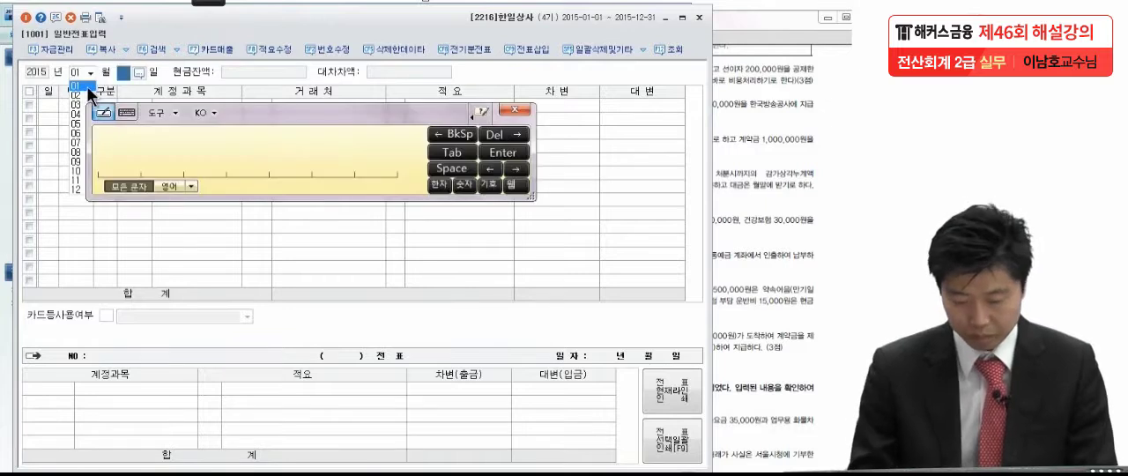
type("3")
key("Return")
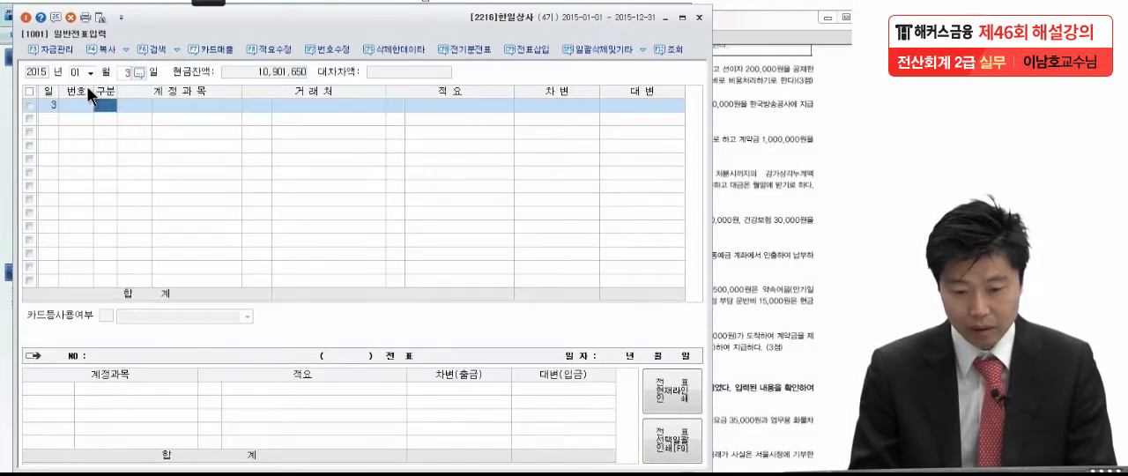
Start a 대변 line in the January 3 voucher with account 0260 단기차입금
type("4")
key("Return")
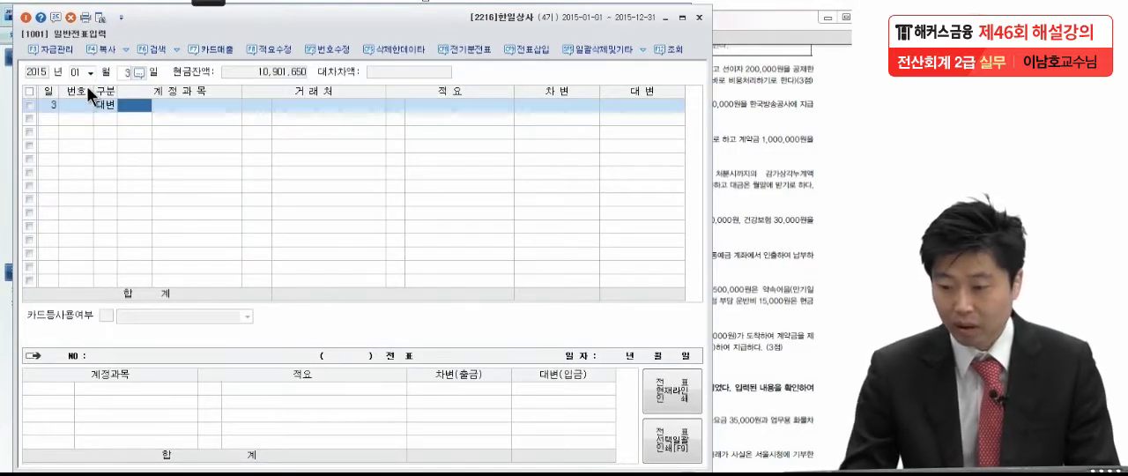
left_click(839, 116)
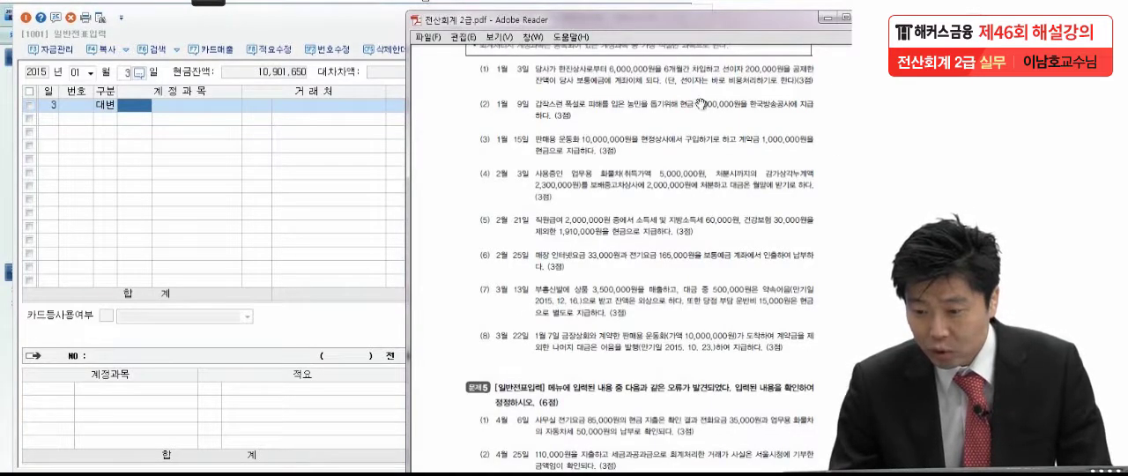
left_click(124, 102)
type("단기")
key("Return")
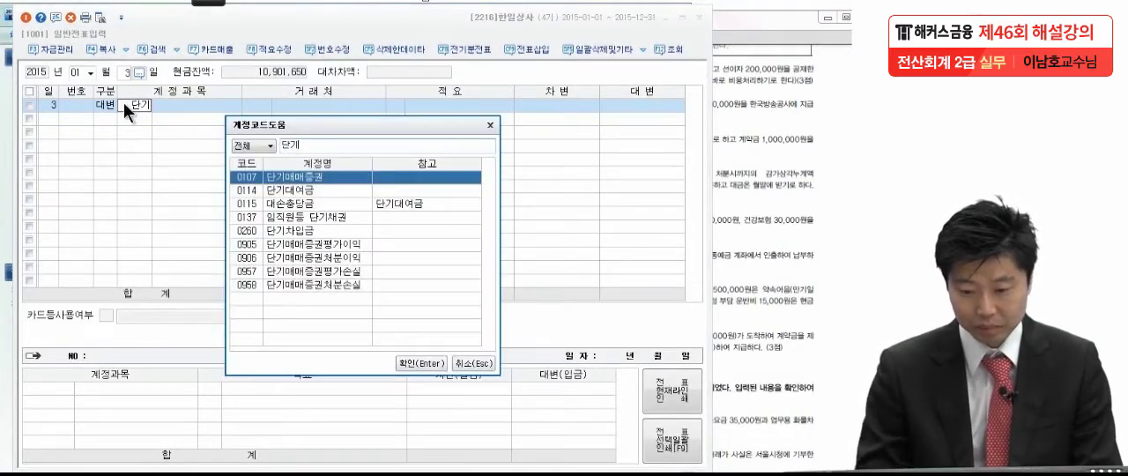
left_click(304, 230)
key("Return")
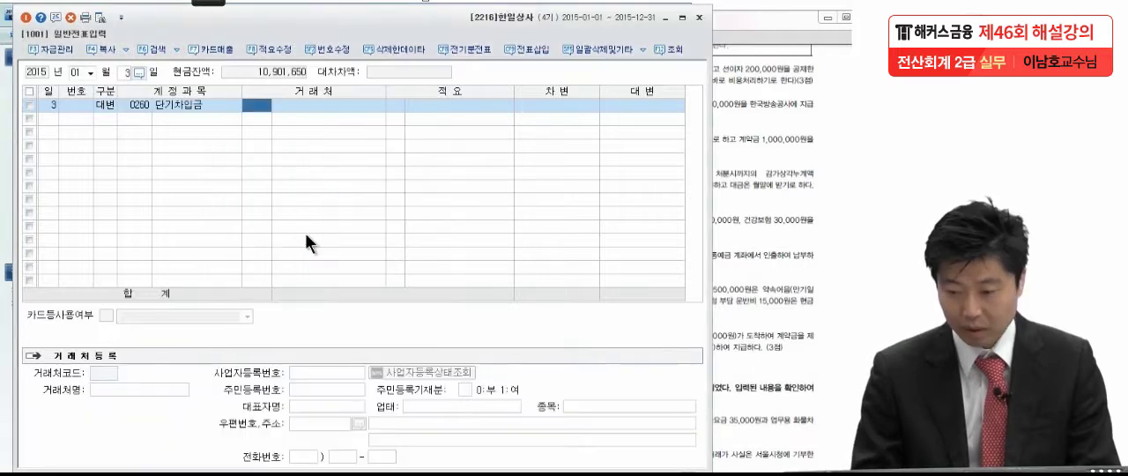
Assign 한진상사 as the customer of the 단기차입금 line and enter a credit amount of 6,000,000
left_click(741, 250)
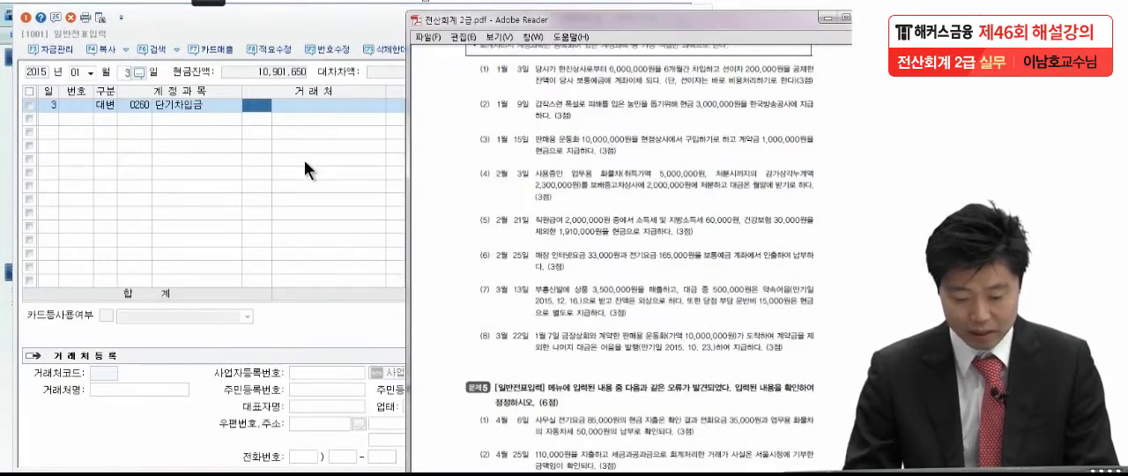
left_click(294, 123)
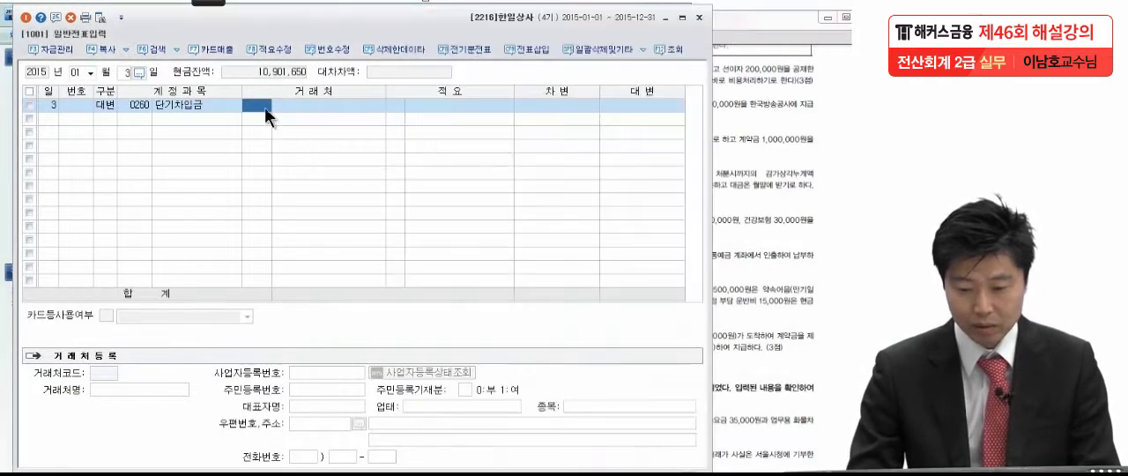
type("한진")
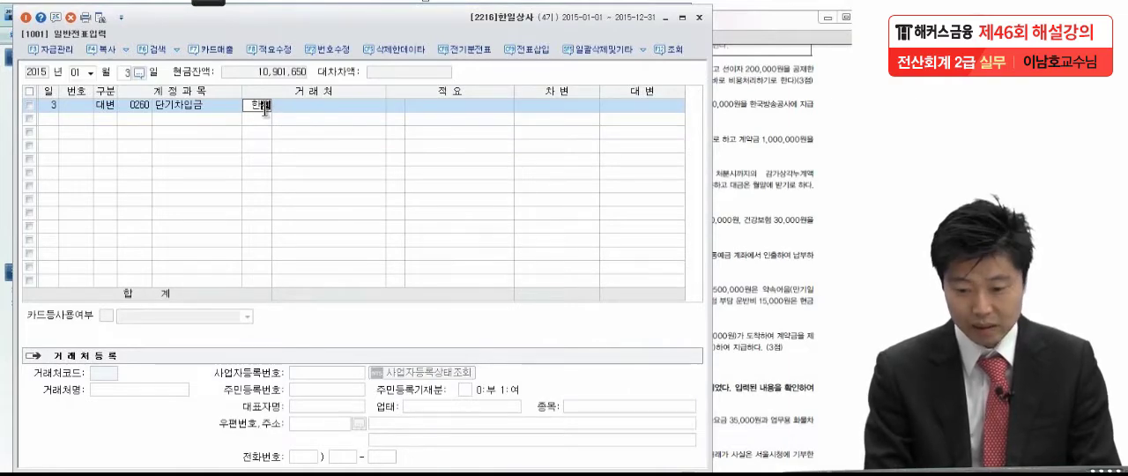
key("Return")
key("Return")
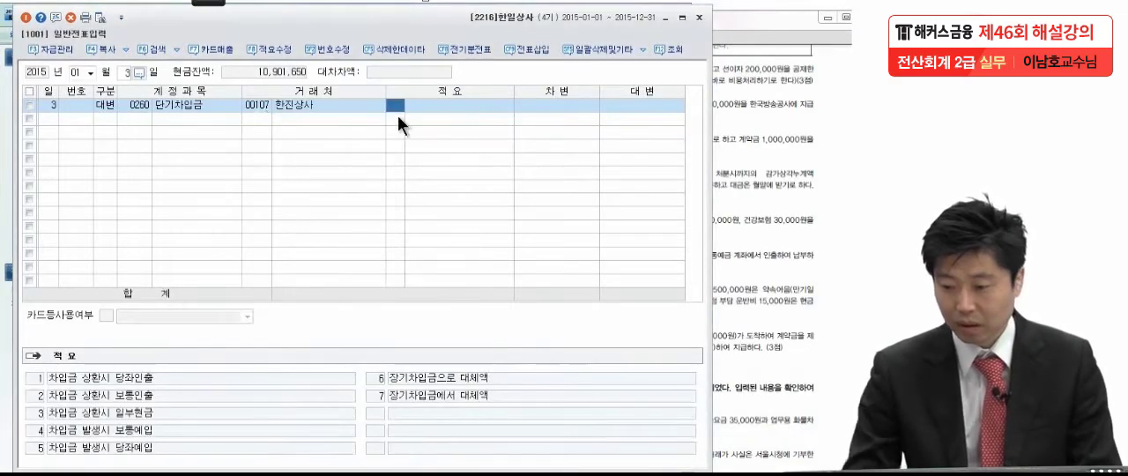
left_click(740, 116)
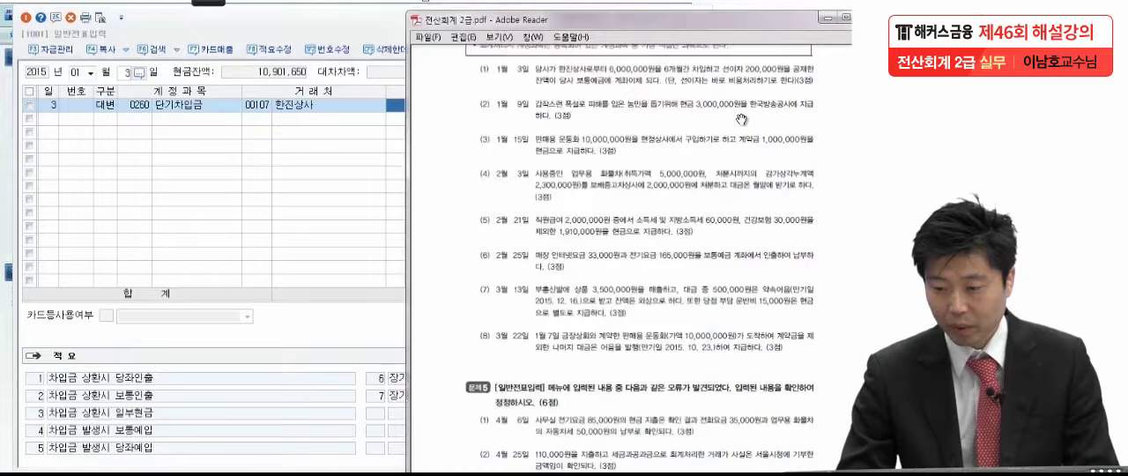
left_click(392, 110)
left_click(641, 105)
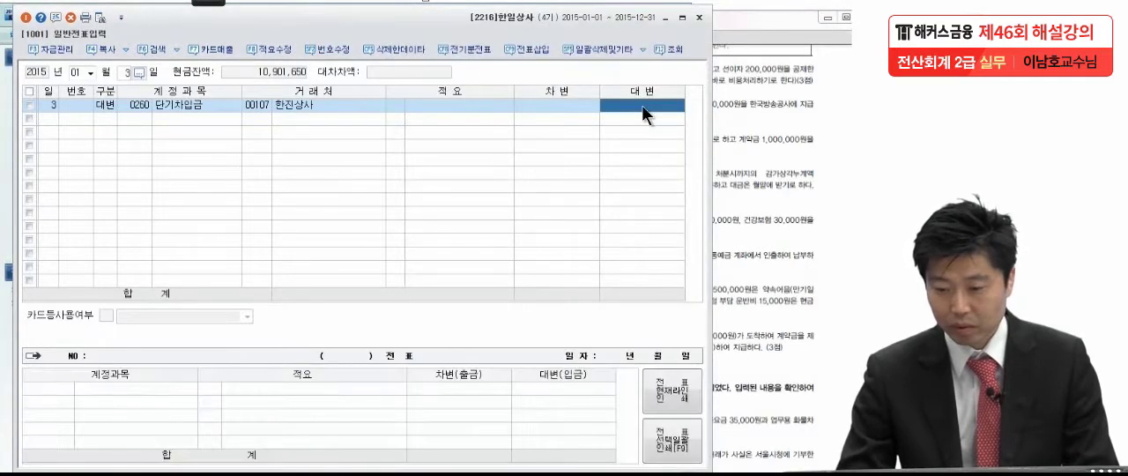
type("6,000,000")
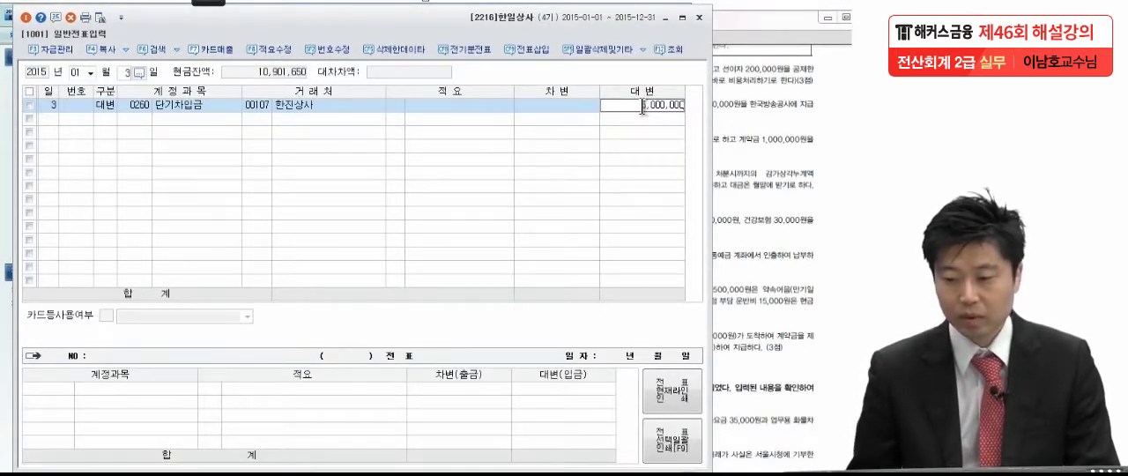
key("Return")
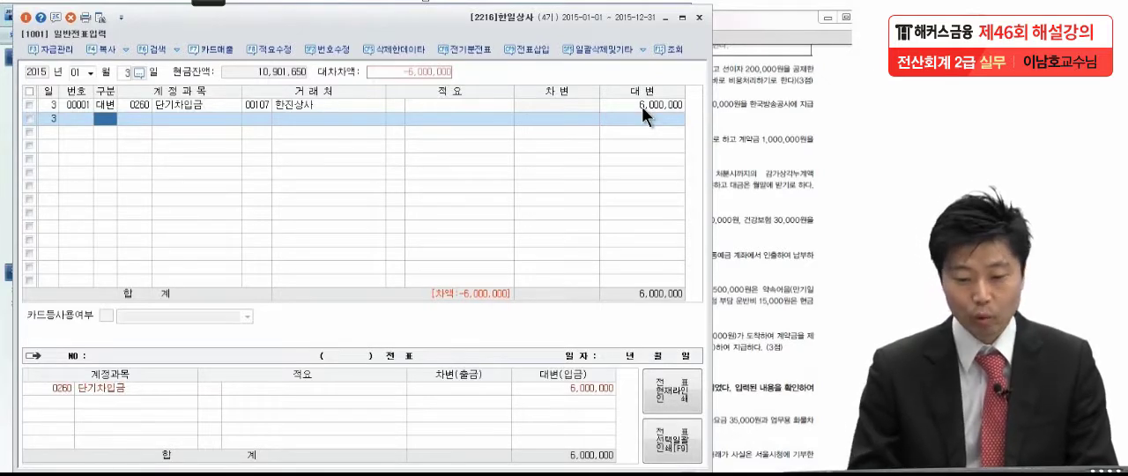
Add a 차변 line for account 0103 보통예금 with an amount of 5,800,000
left_click(763, 97)
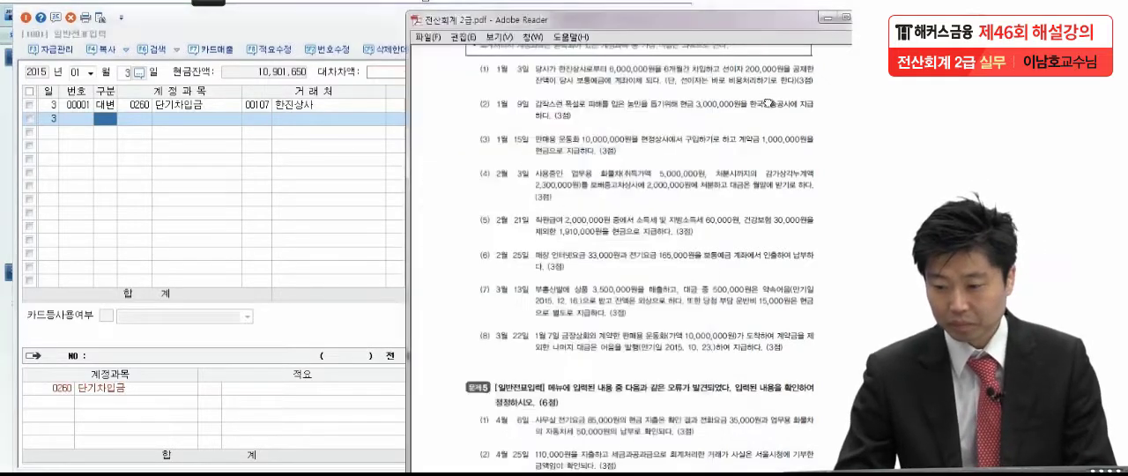
left_click(98, 114)
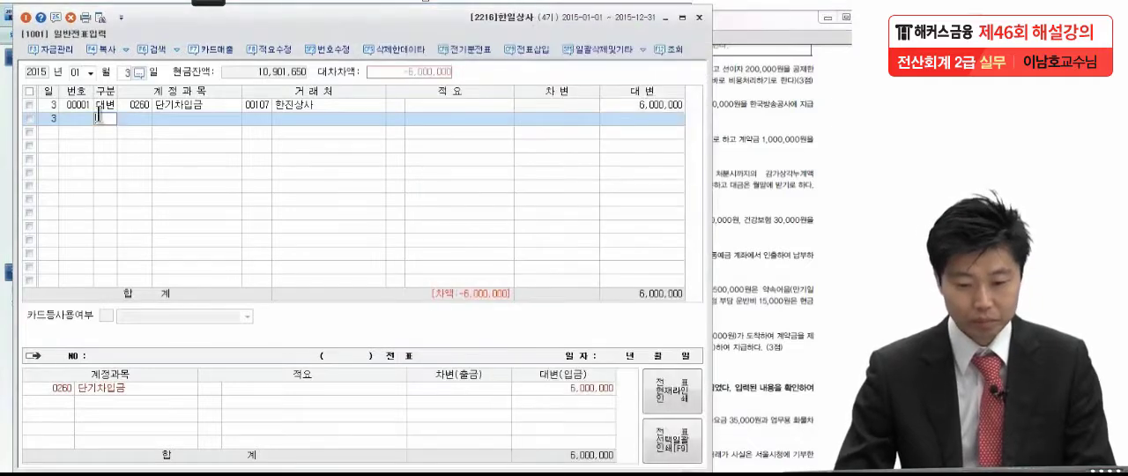
type("3")
key("Return")
type("보통")
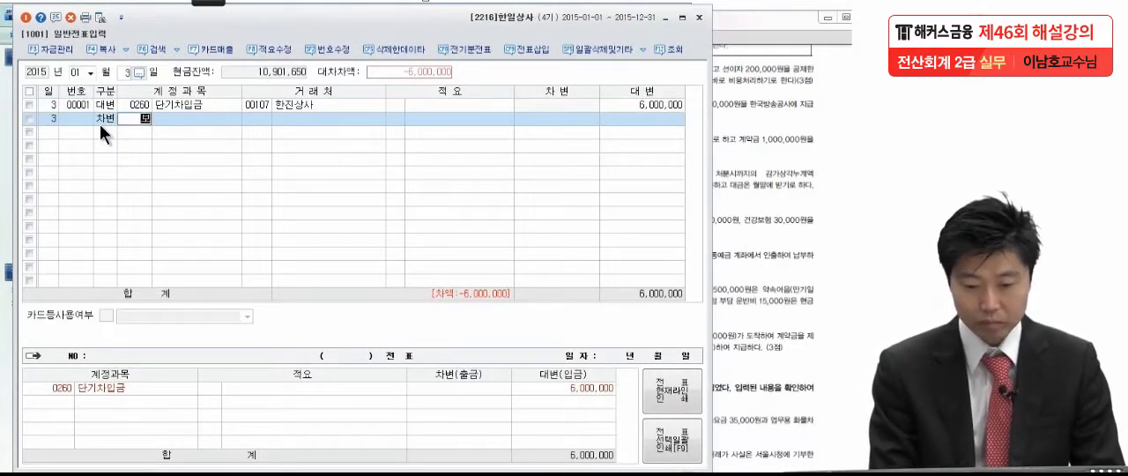
key("Return")
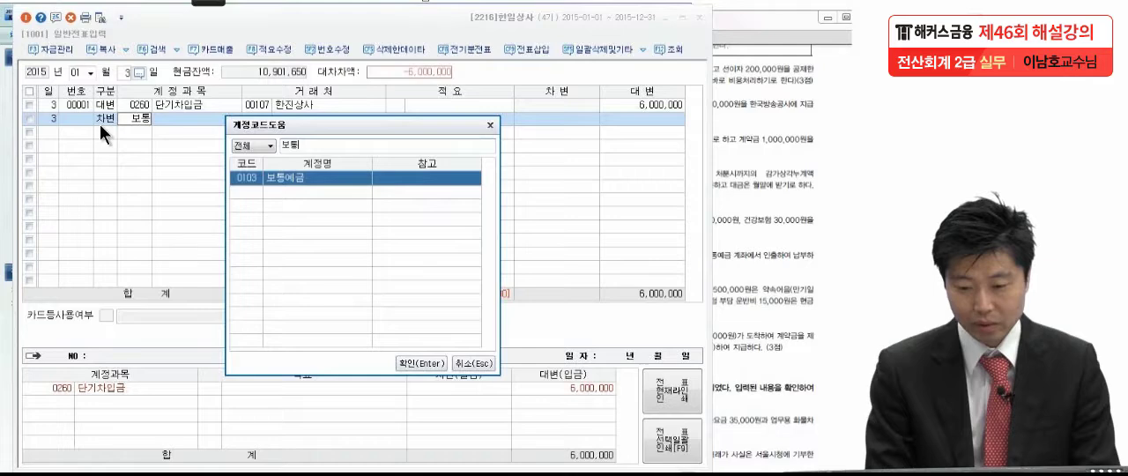
key("Return")
key("Return")
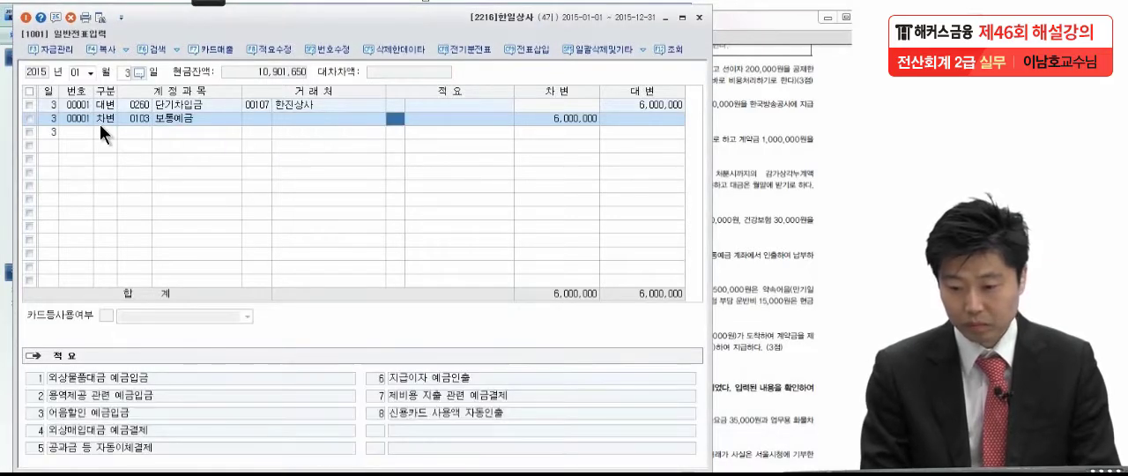
key("Return")
type("5900000")
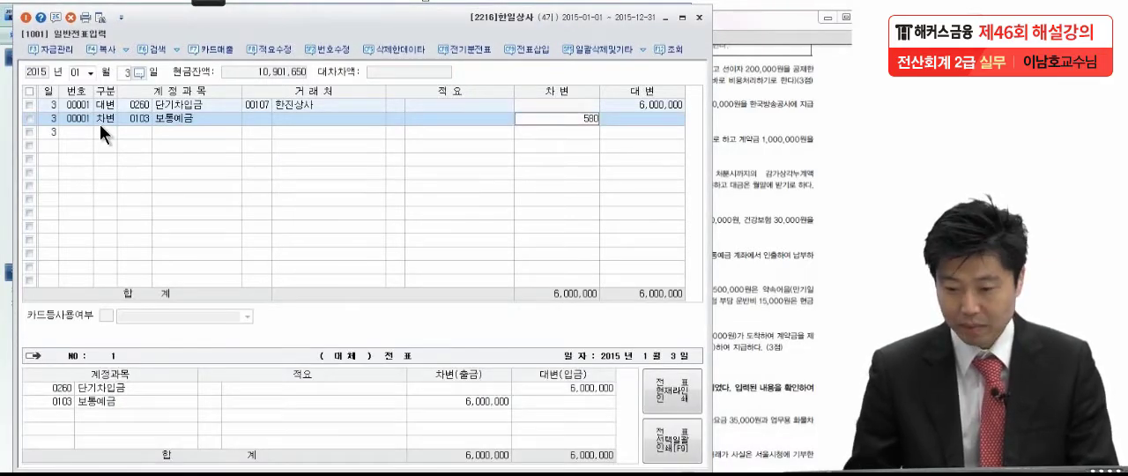
key("Return")
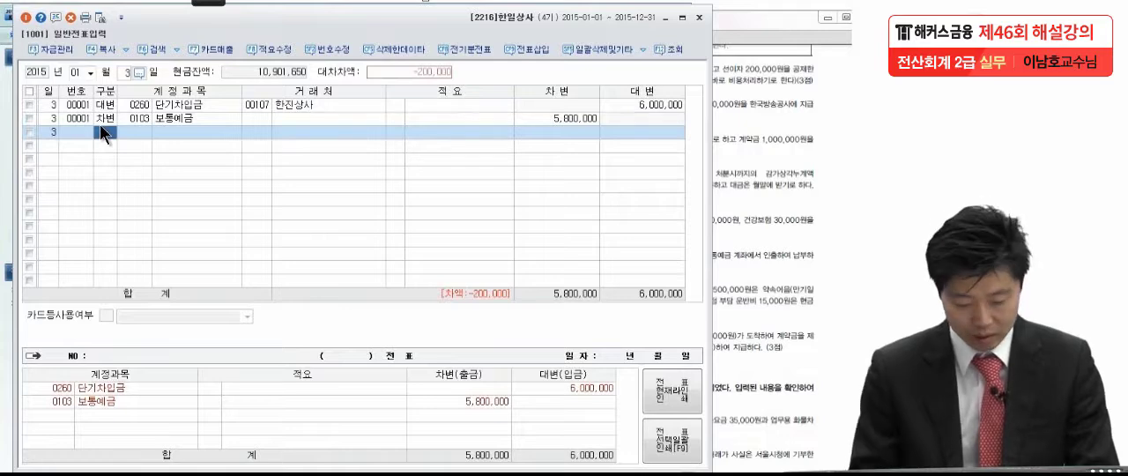
Add a 차변 line for account 0951 이자비용 with the remaining 200,000
type("3이자비")
key("Return")
Finish the 이자비용 line of the January 3 voucher and consult the January 9 transaction in the exam PDF in Adobe Reader
key("Return")
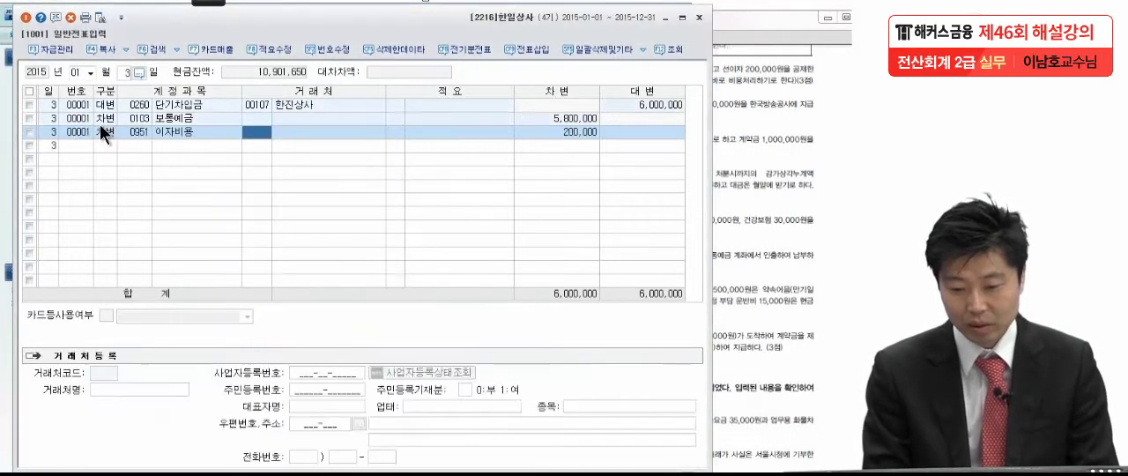
key("Return")
key("Return")
key("Return")
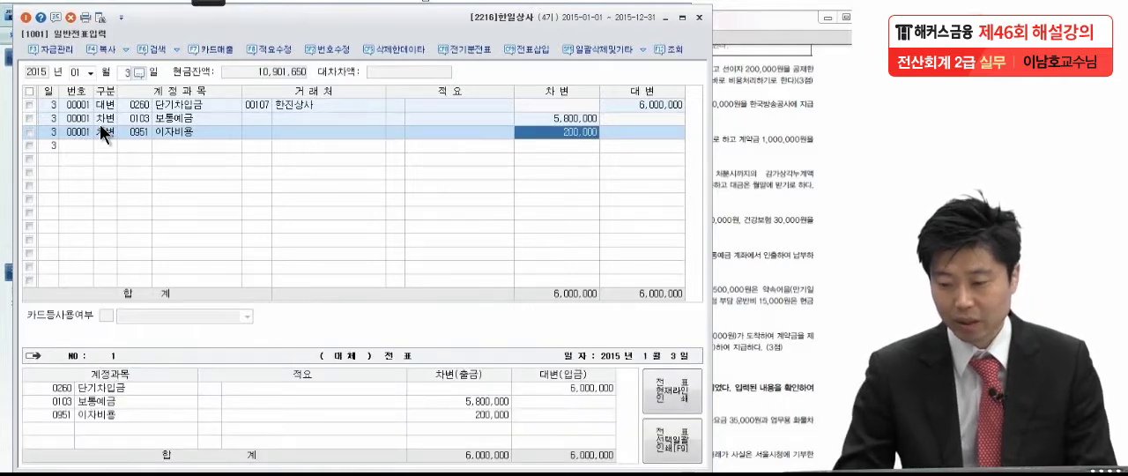
left_click(718, 216)
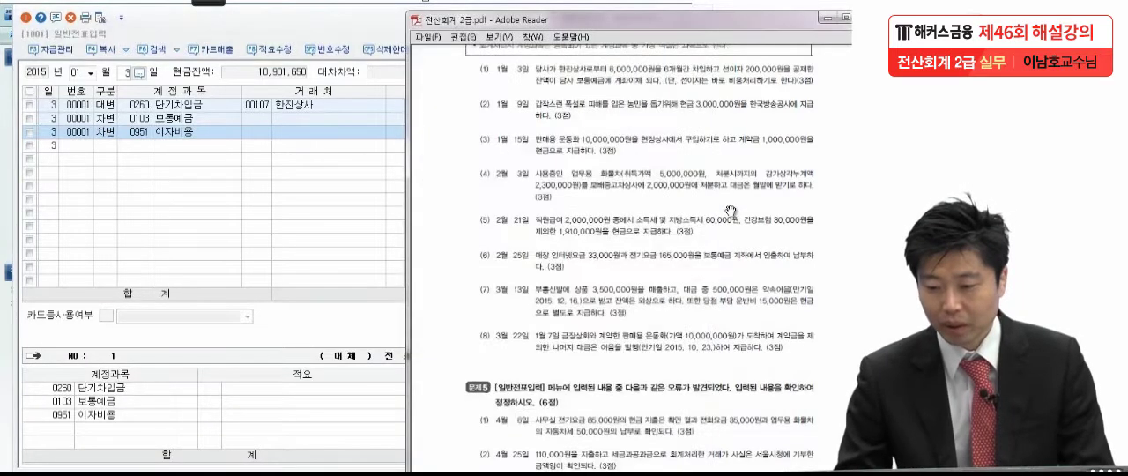
left_click_drag(731, 212, 724, 168)
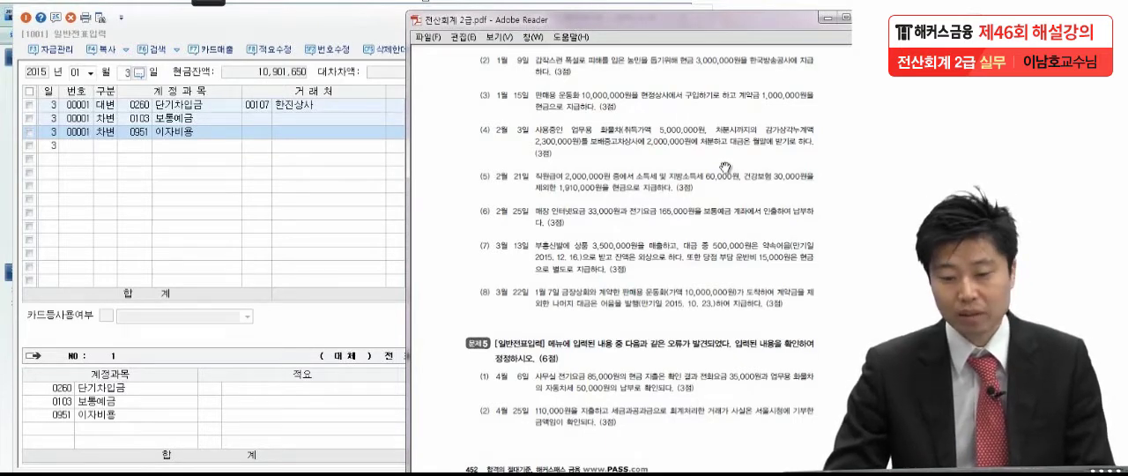
left_click(120, 144)
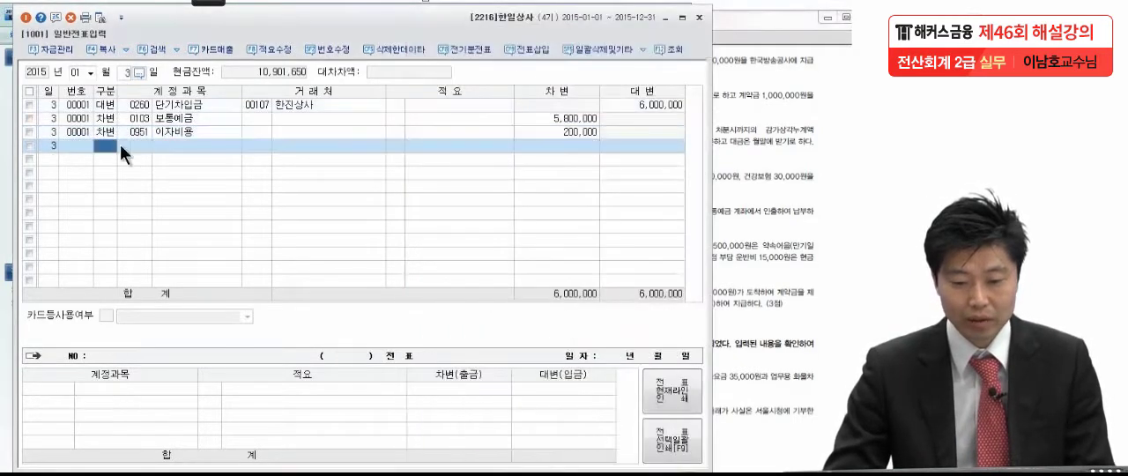
Set the voucher date to January 9 and start a 차변 line with account 0264 유동성장기부채
left_click(125, 74)
type("9")
key("Return")
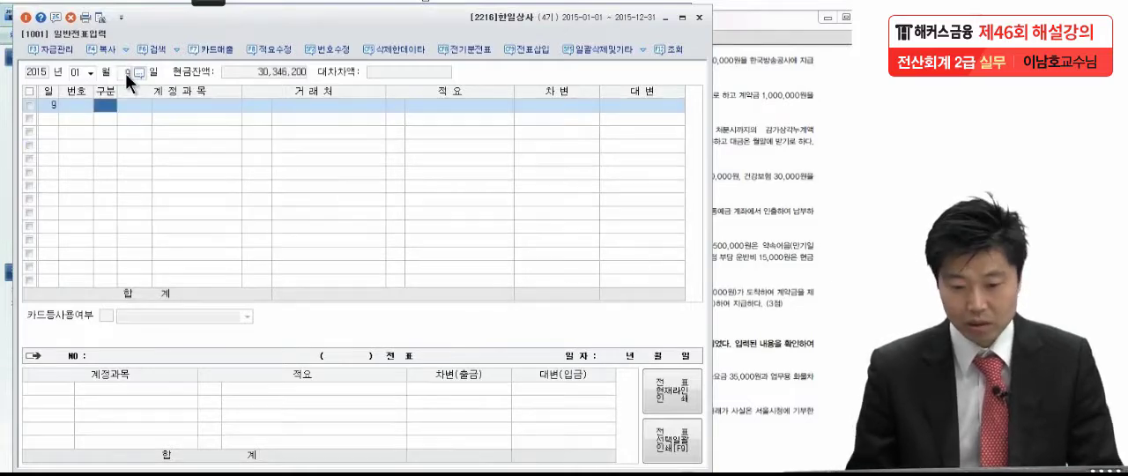
type("3")
key("Return")
type("기부")
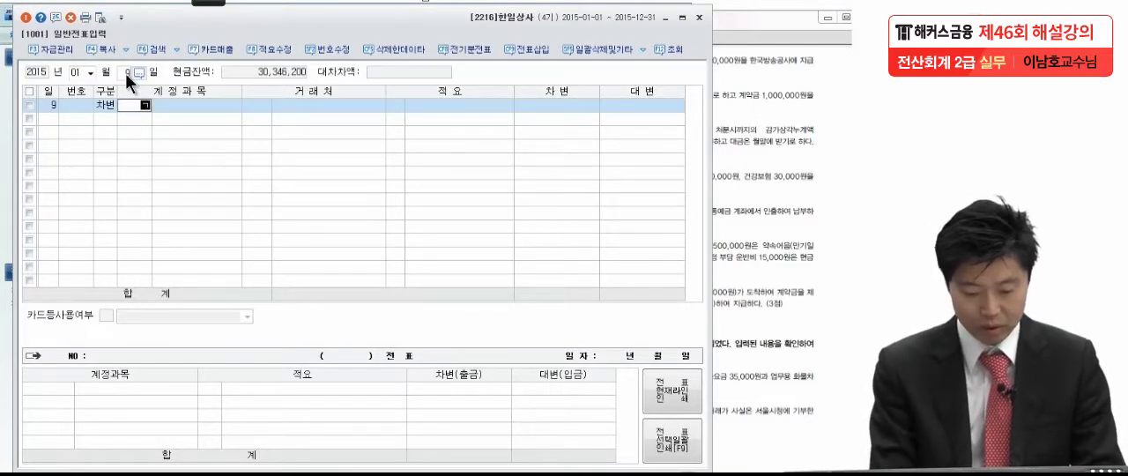
key("Return")
key("Return")
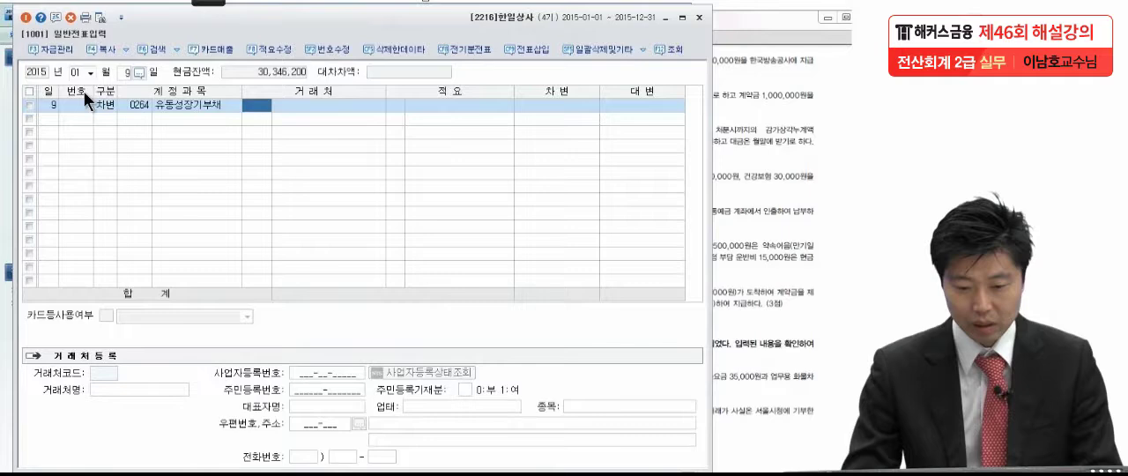
Change the account of the January 9 차변 line to 0953 기부금
left_click(134, 106)
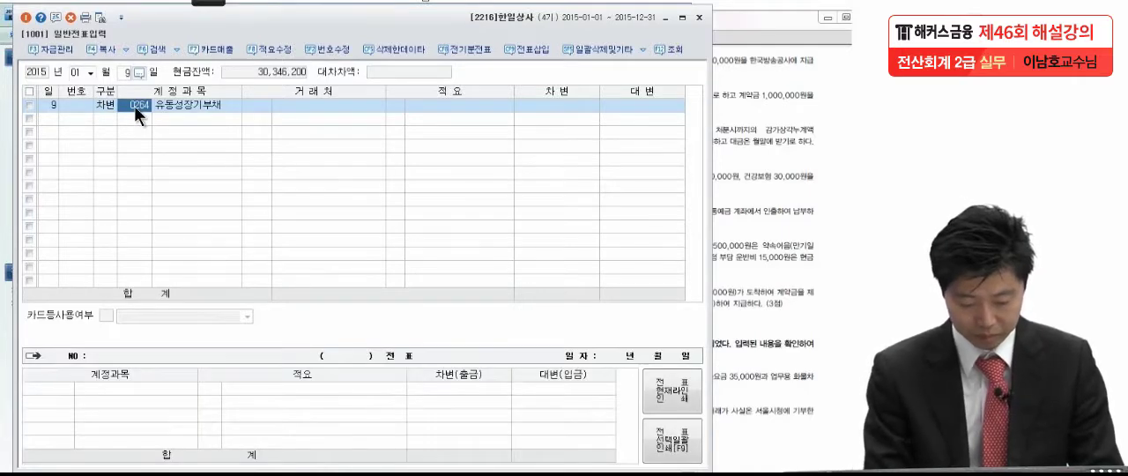
type("기부")
key("Return")
key("Down")
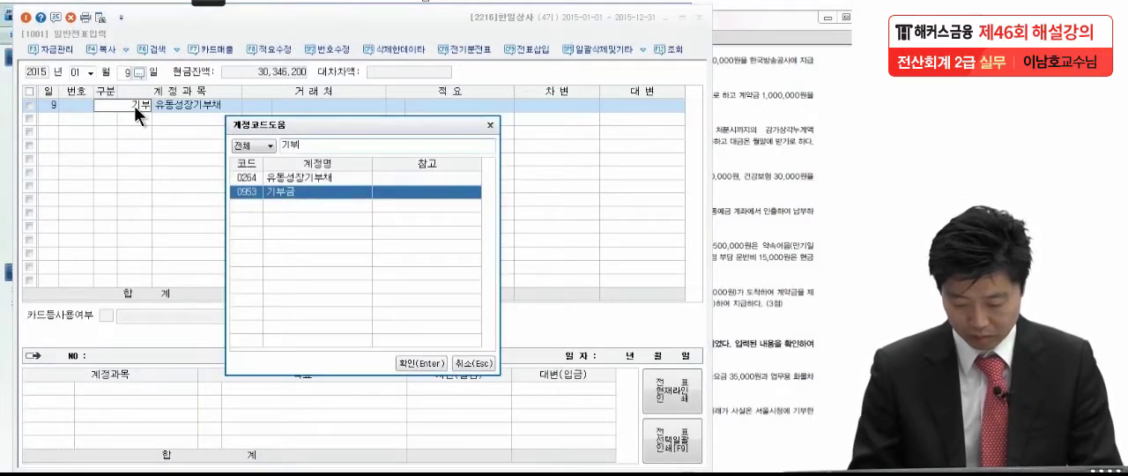
key("Return")
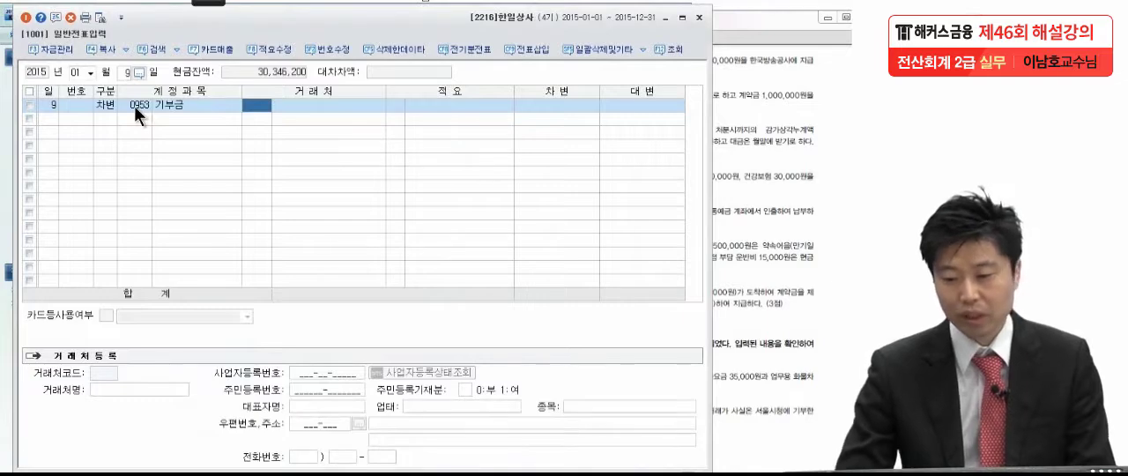
Consult the exam PDF and enter a debit amount of 3,000,000 on the 기부금 line
left_click(547, 102)
left_click(749, 143)
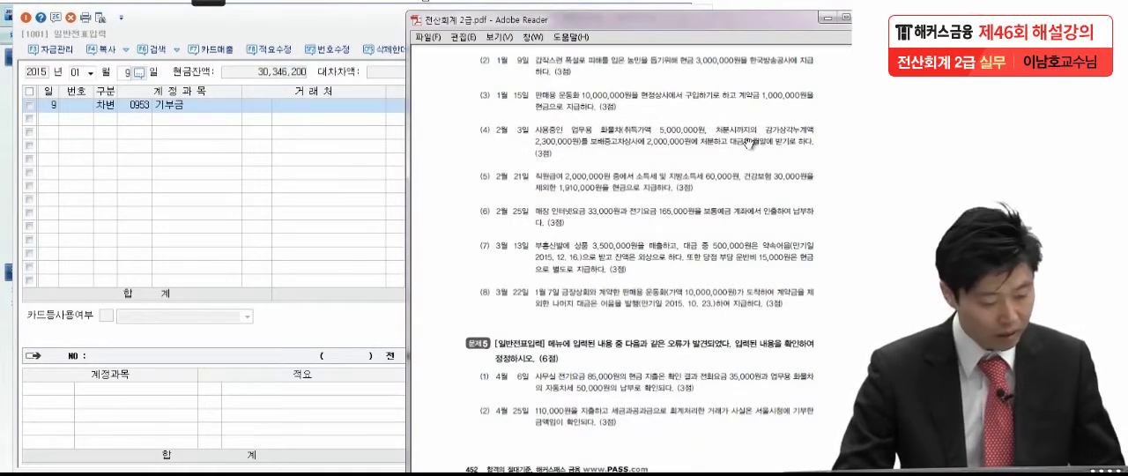
left_click(336, 116)
left_click(555, 104)
type("3000000")
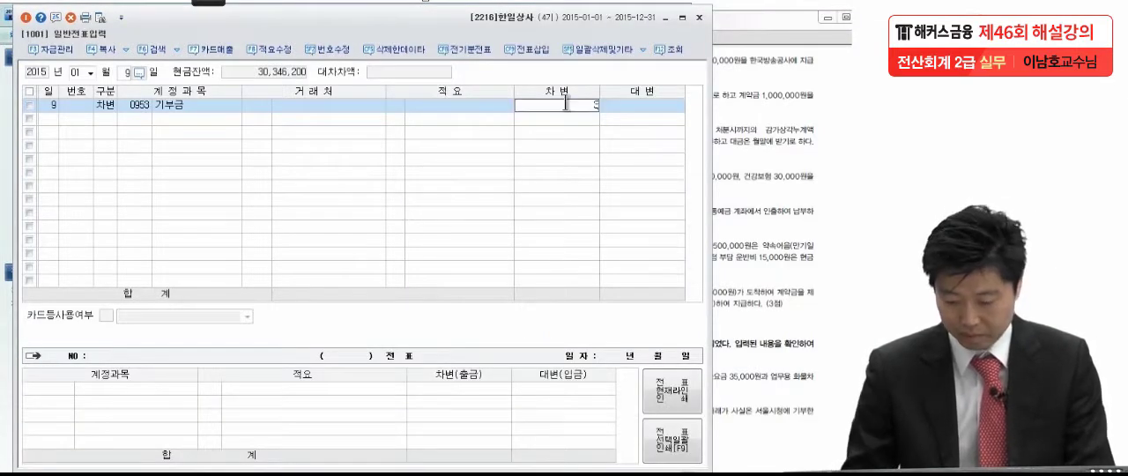
key("Return")
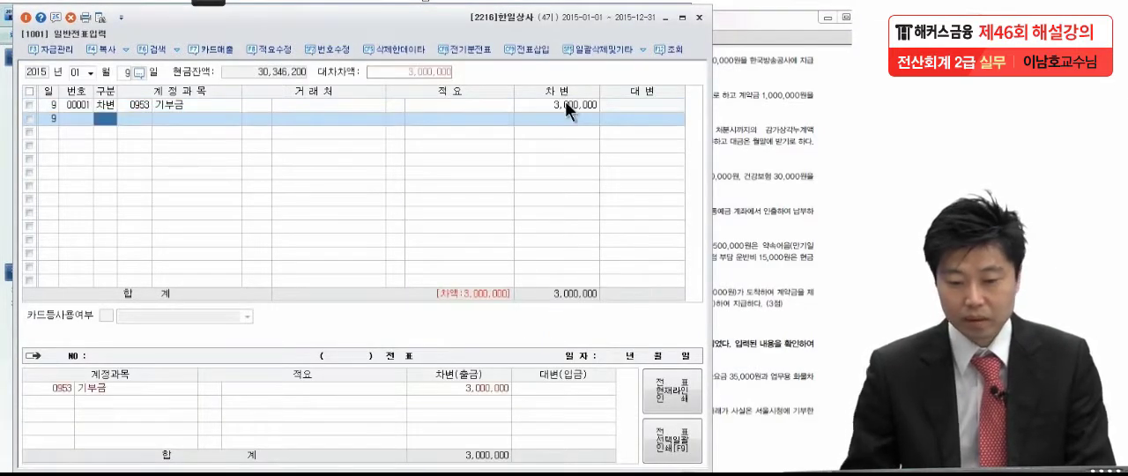
Add a 대변 line for account 0101 현금 with an amount of 3,000,000 to the January 9 voucher
type("4")
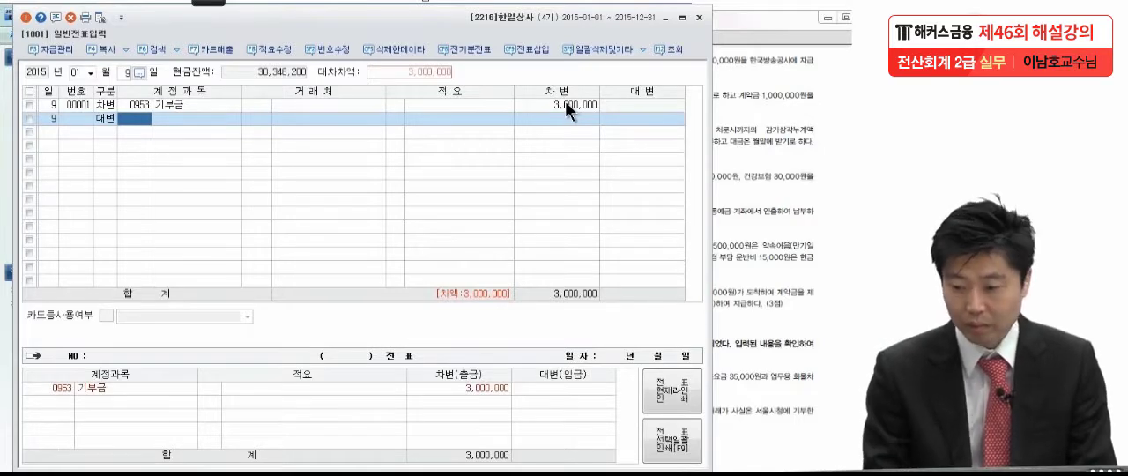
left_click(749, 100)
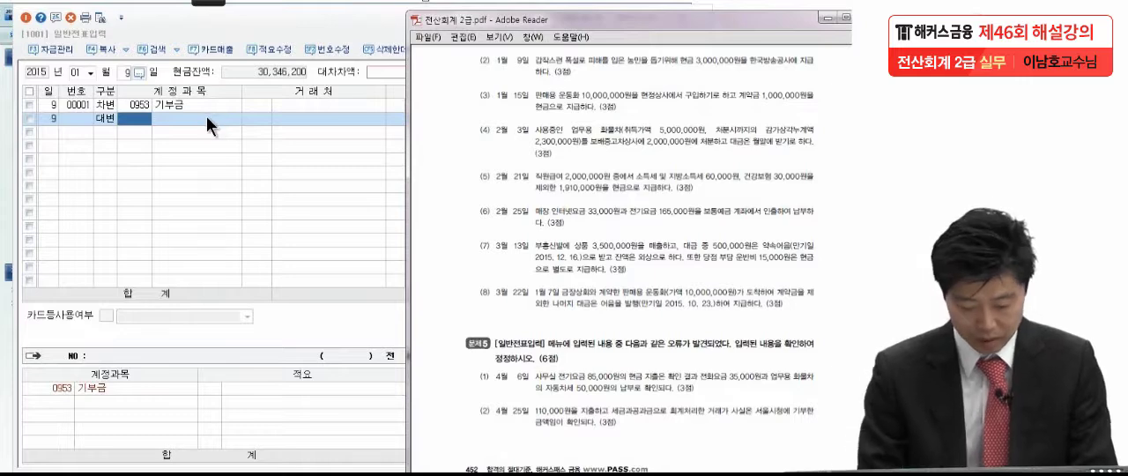
left_click(141, 128)
type("101")
key("Return")
key("Return")
key("Return")
key("Return")
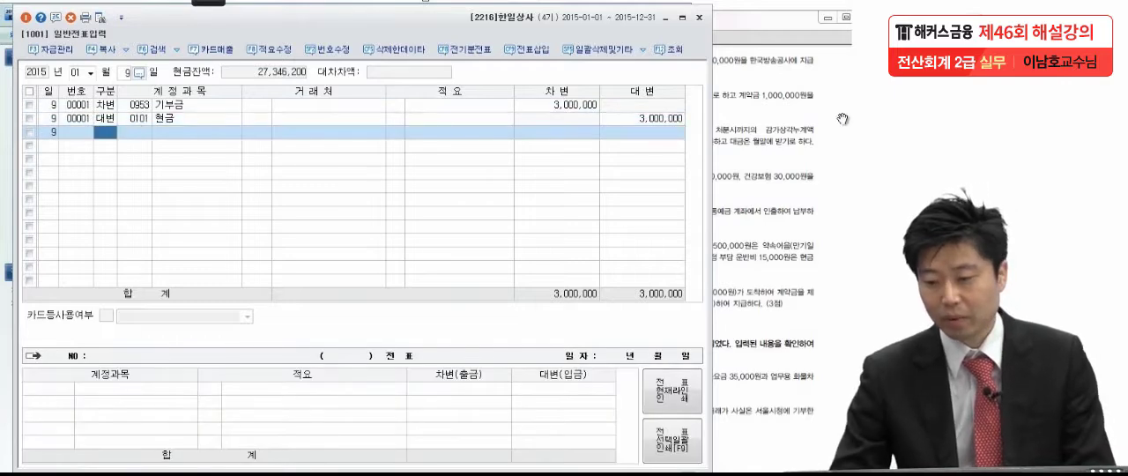
Consult transaction (3) in the exam PDF in Adobe Reader and set the KcLep voucher date to January 15
left_click(802, 182)
scroll(797, 183, "down", 1)
key("ctrl+h")
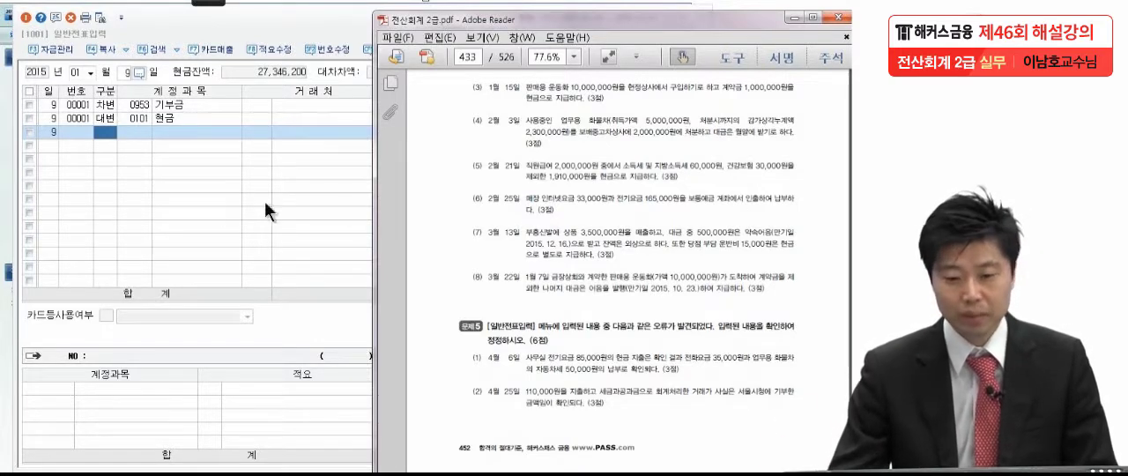
left_click(127, 74)
type("15")
key("Return")
Start a 차변 line in the January 15 voucher with account 0131 선급금
type("3")
key("Return")
type("선급")
key("Return")
key("Return")
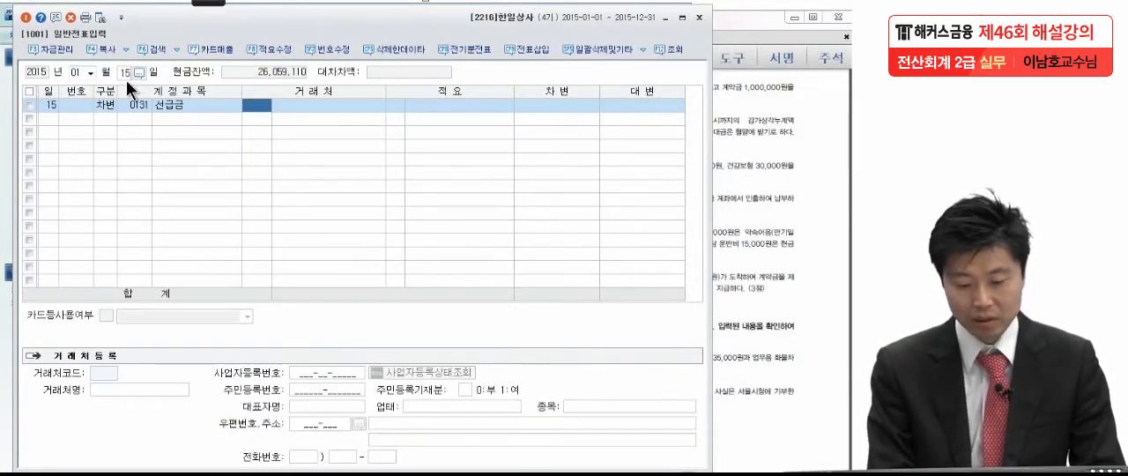
Assign 현정상사 as the customer of the 선급금 line and enter a debit amount of 1,000,000
type("현정")
key("Return")
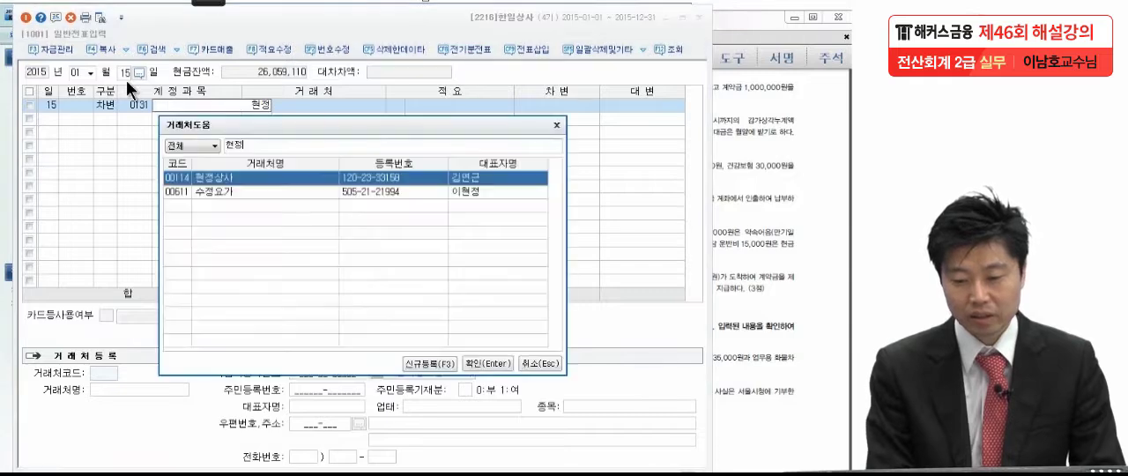
key("Return")
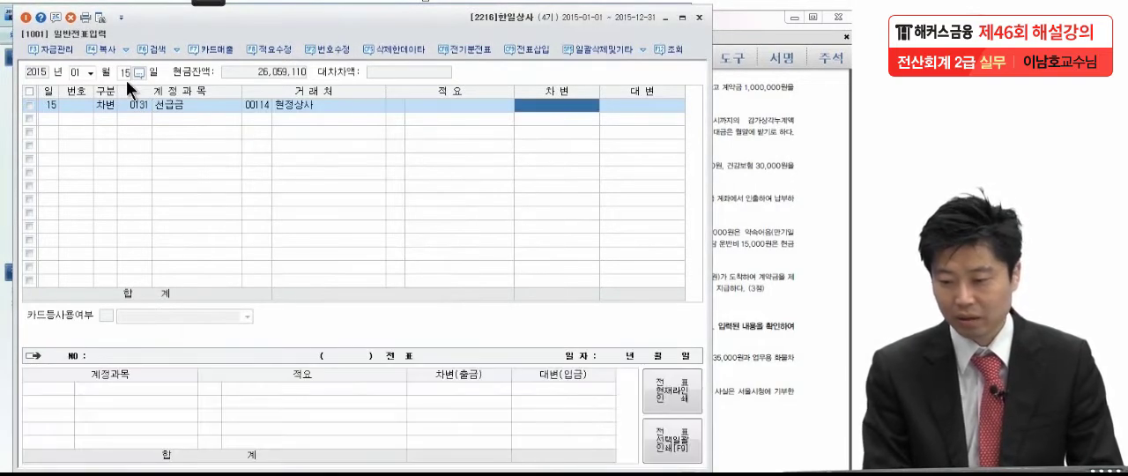
type("1000000")
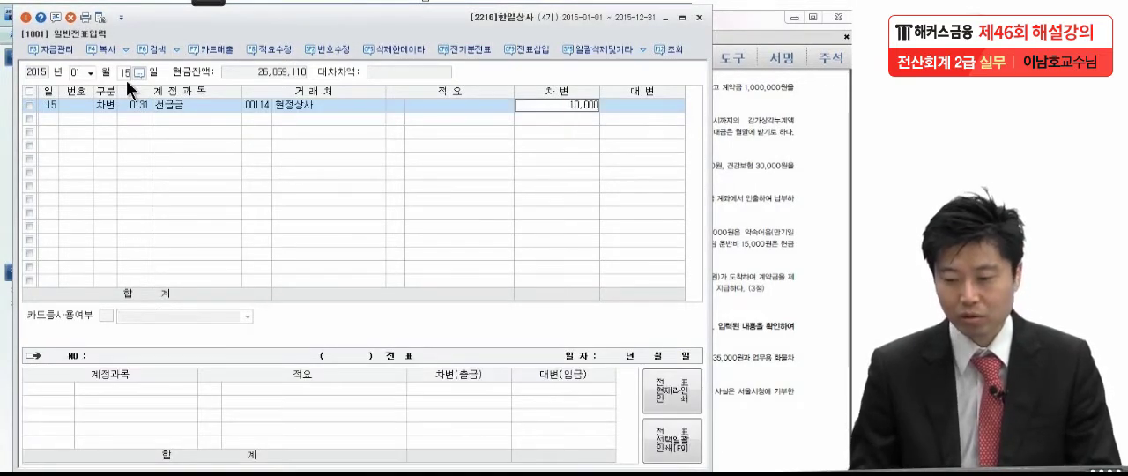
key("Return")
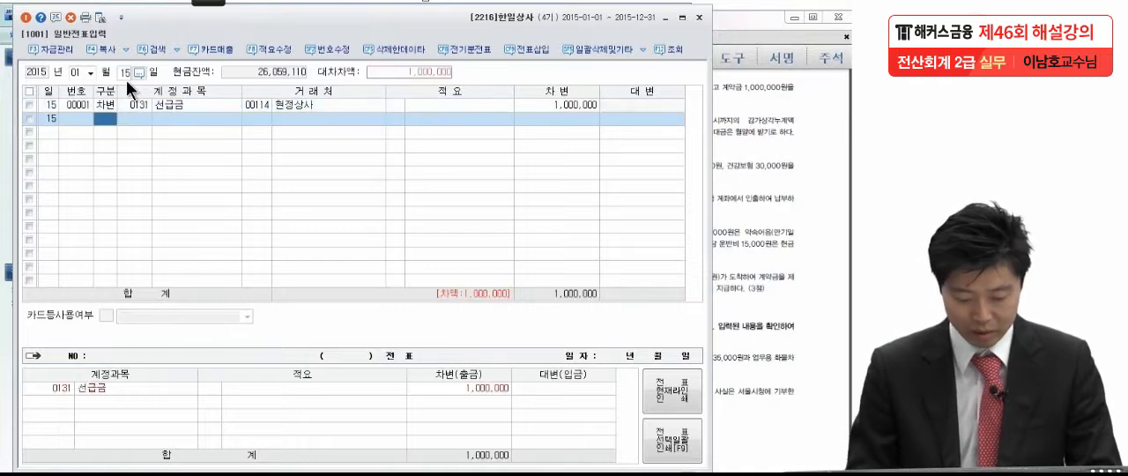
Add a 대변 line for account 0101 현금 with an amount of 1,000,000 to the January 15 voucher
key("4")
type("현금")
key("Return")
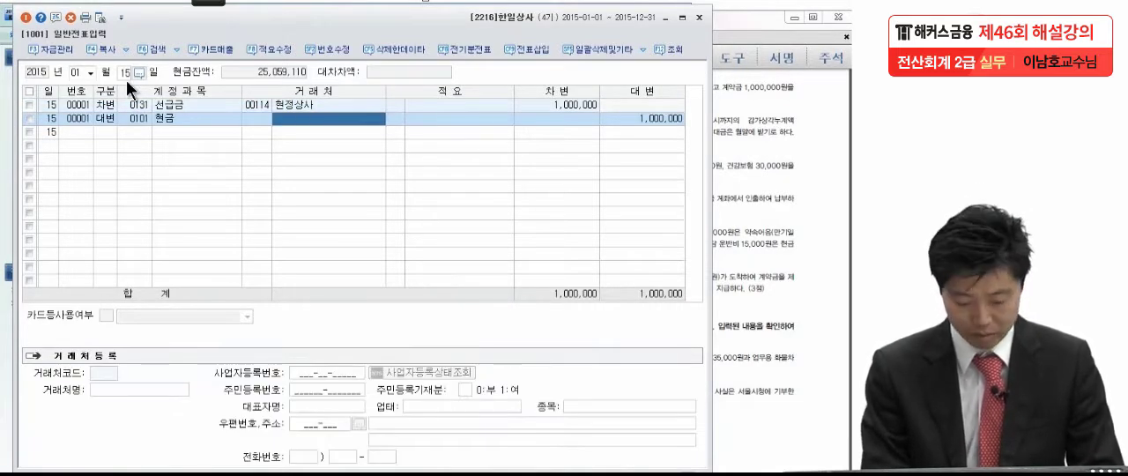
key("Return")
key("Return")
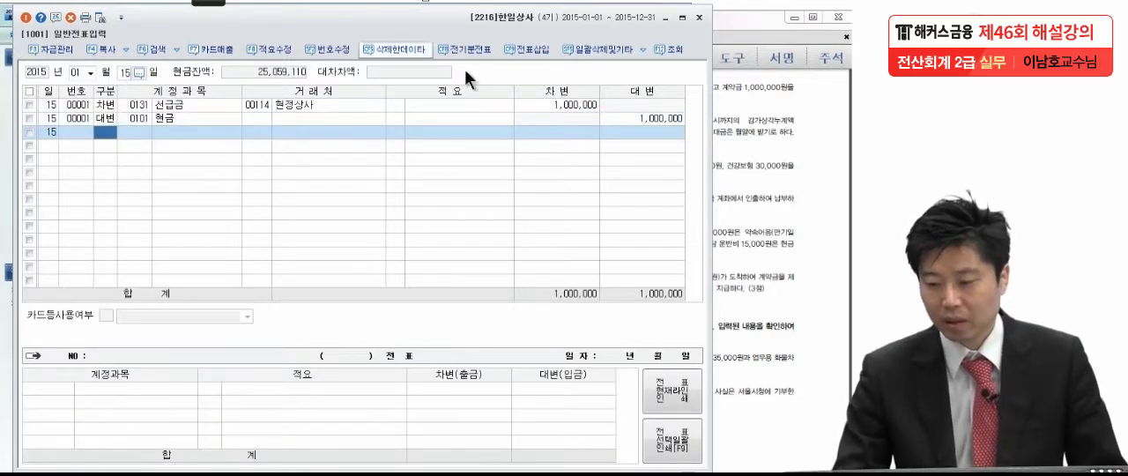
Consult transaction (4) in the exam PDF in Adobe Reader and set the KcLep voucher date to February 3
left_click(739, 150)
left_click_drag(728, 236, 722, 203)
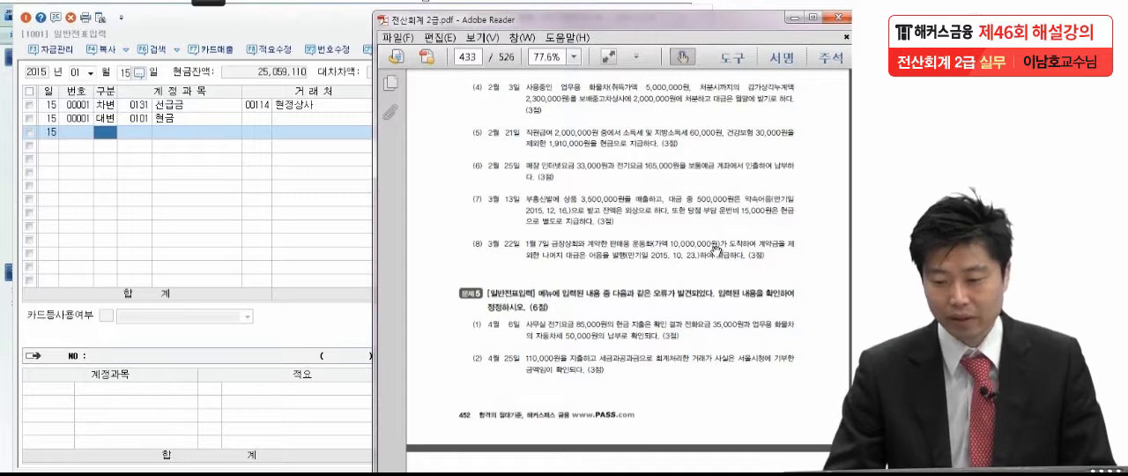
left_click(90, 73)
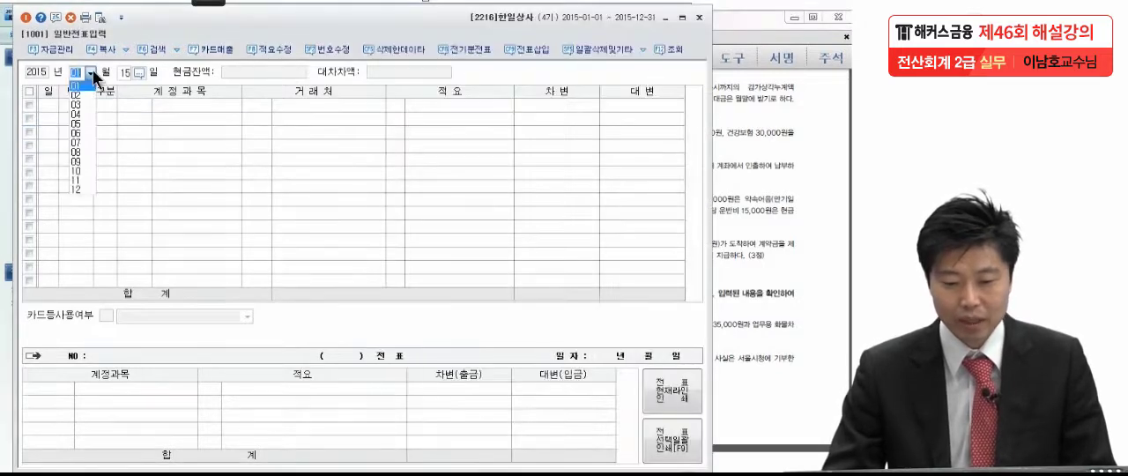
left_click(85, 96)
type("3")
key("Return")
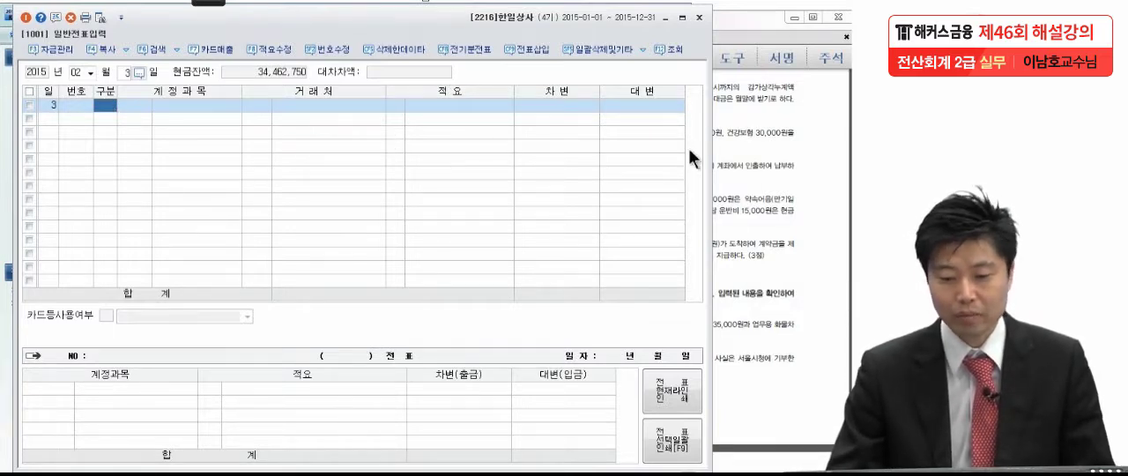
Start a 대변 line in the February 3 voucher with account 0208 차량운반구, leaving customer and description blank
type("4")
key("Return")
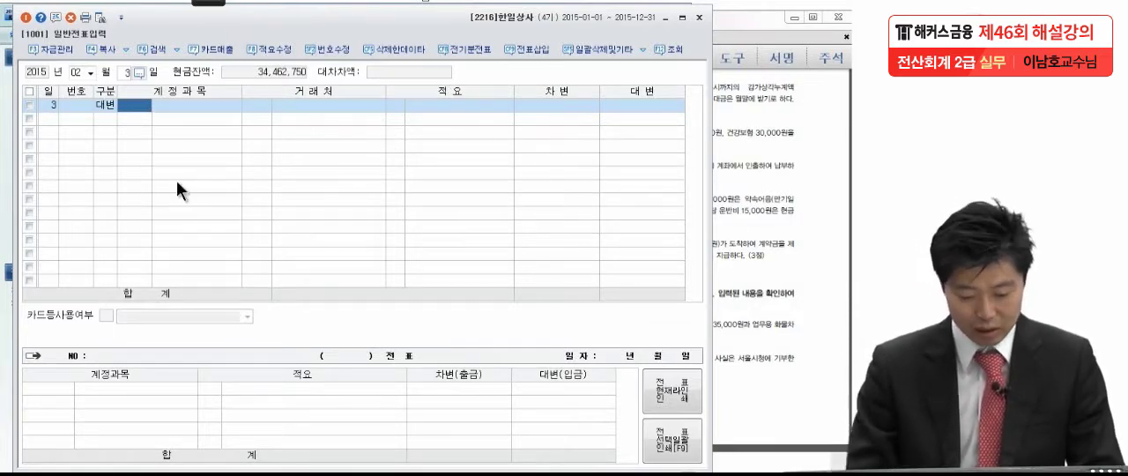
type("차량")
key("Return")
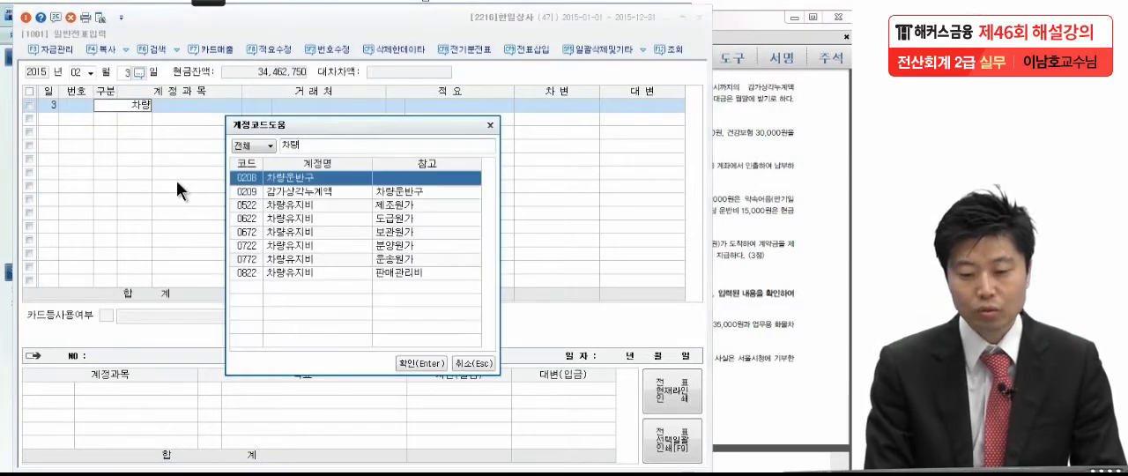
key("Return")
key("Return")
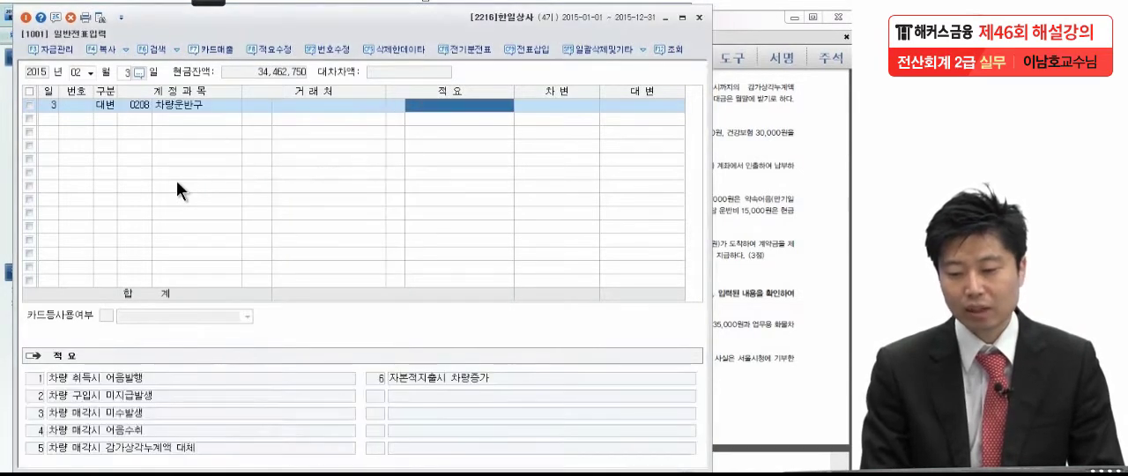
key("Return")
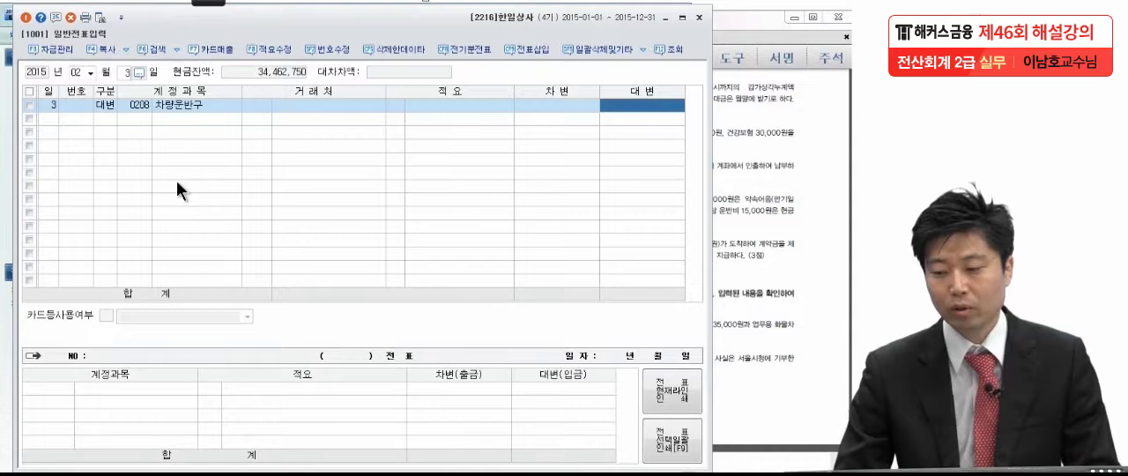
Check the vehicle's acquisition cost in the exam PDF and enter a credit amount of 5,000,000 on the 차량운반구 line
left_click(755, 158)
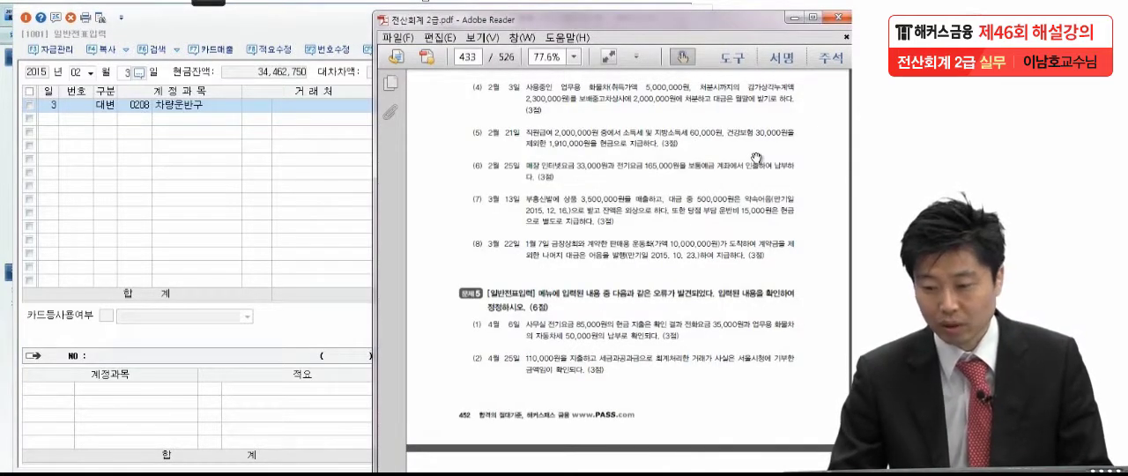
left_click(283, 162)
left_click(661, 103)
type("5,000,000")
key("Return")
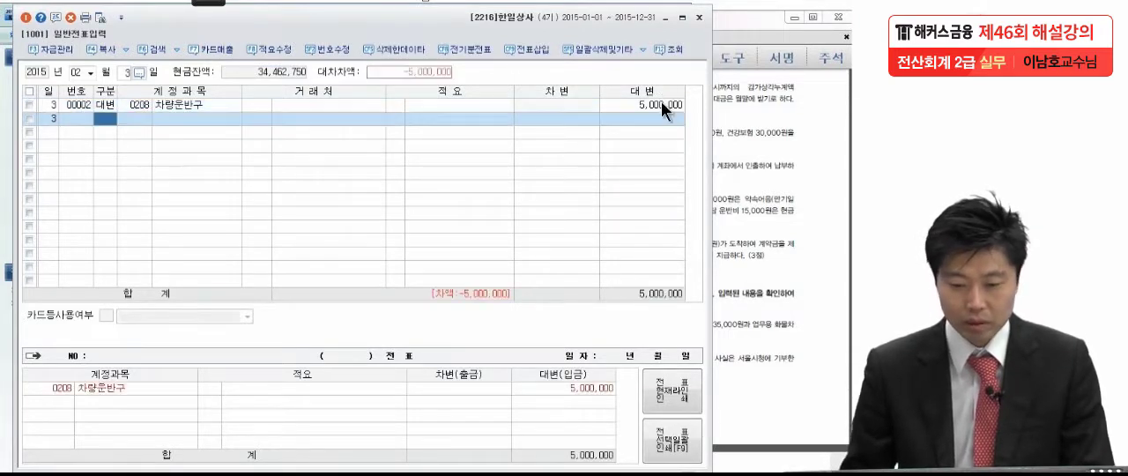
Add a 차변 line for account 0209 감가상각누계액 (차량운반구) with an amount of 2,300,000 to the February 3 voucher
type("3")
key("Return")
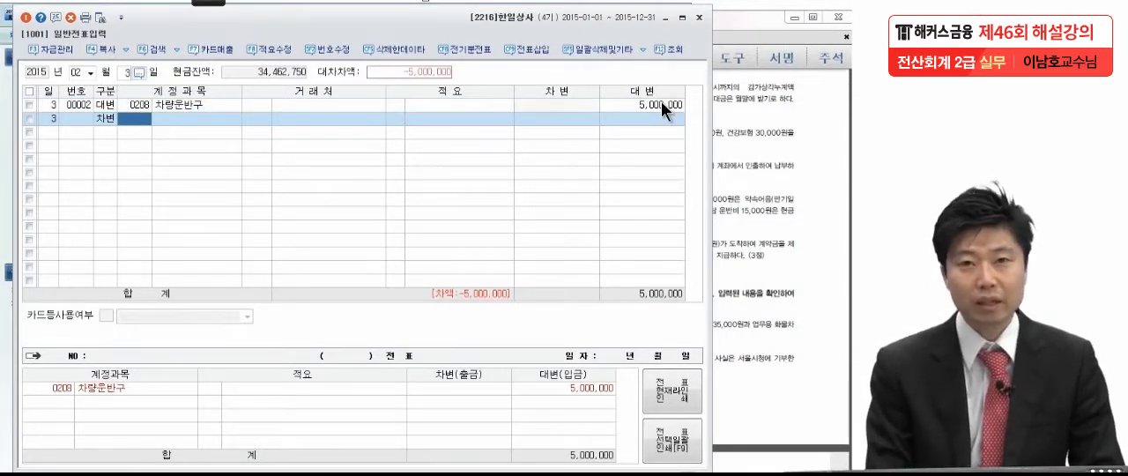
type("차량")
key("Return")
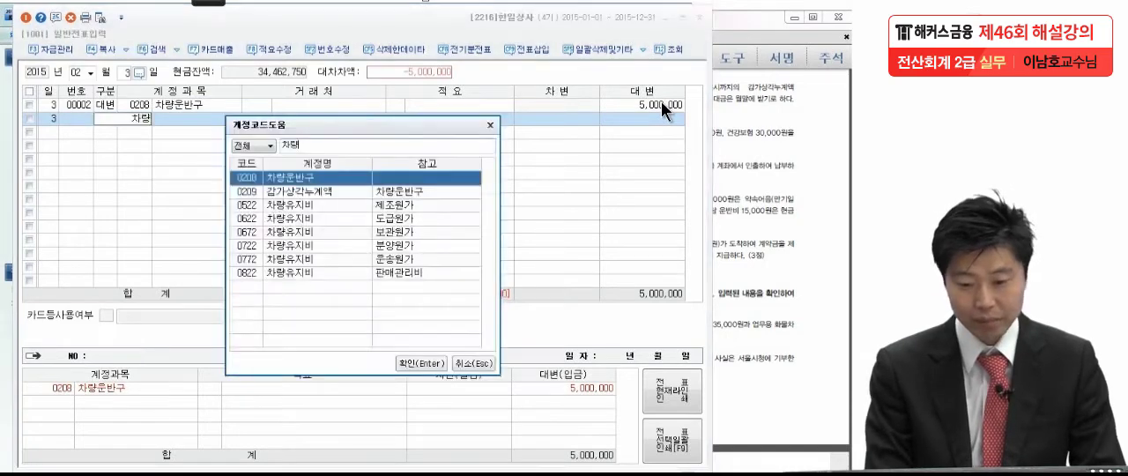
left_click(331, 190)
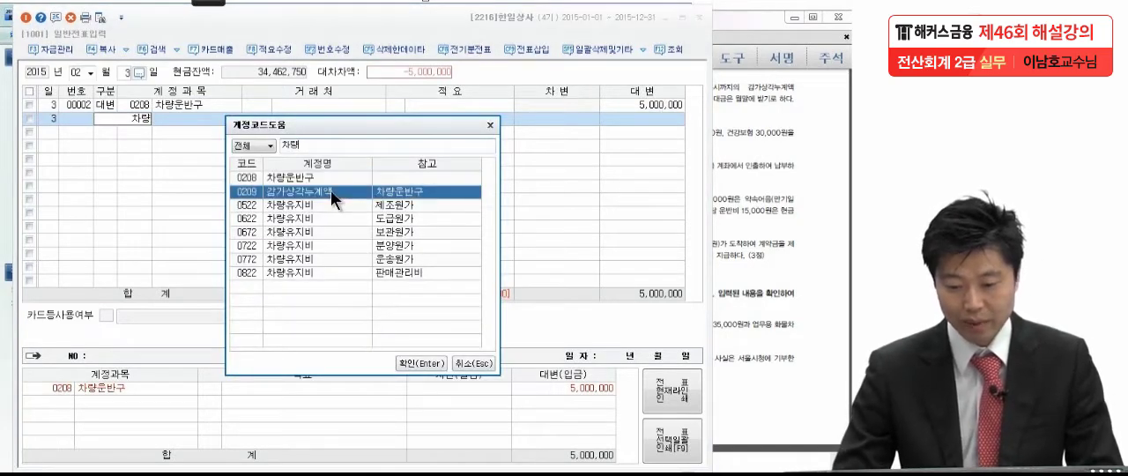
key("Return")
key("Return")
key("Return")
key("Return")
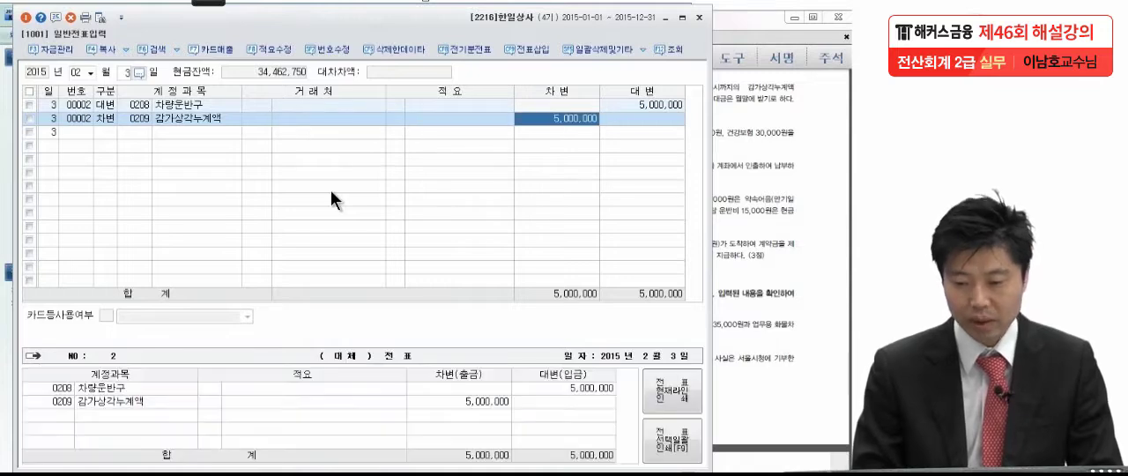
type("2300000")
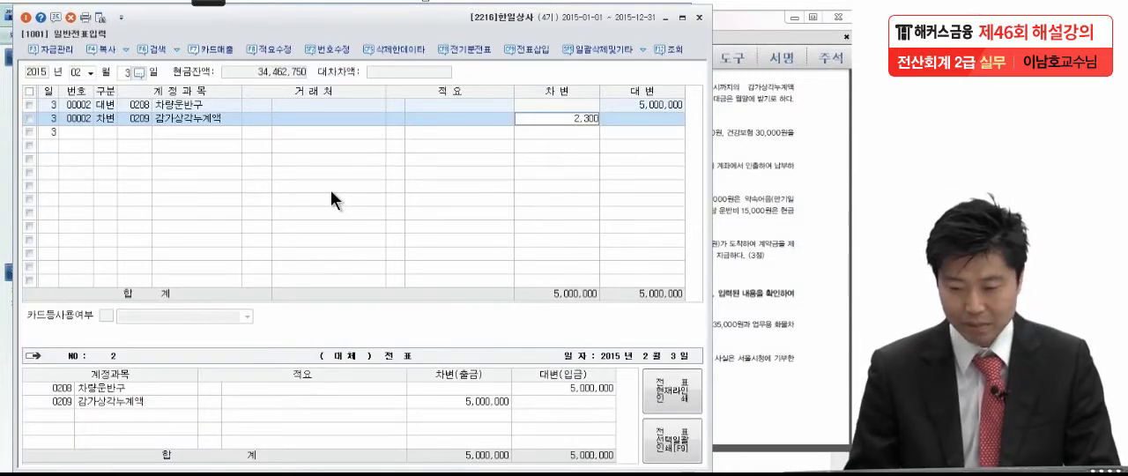
key("Return")
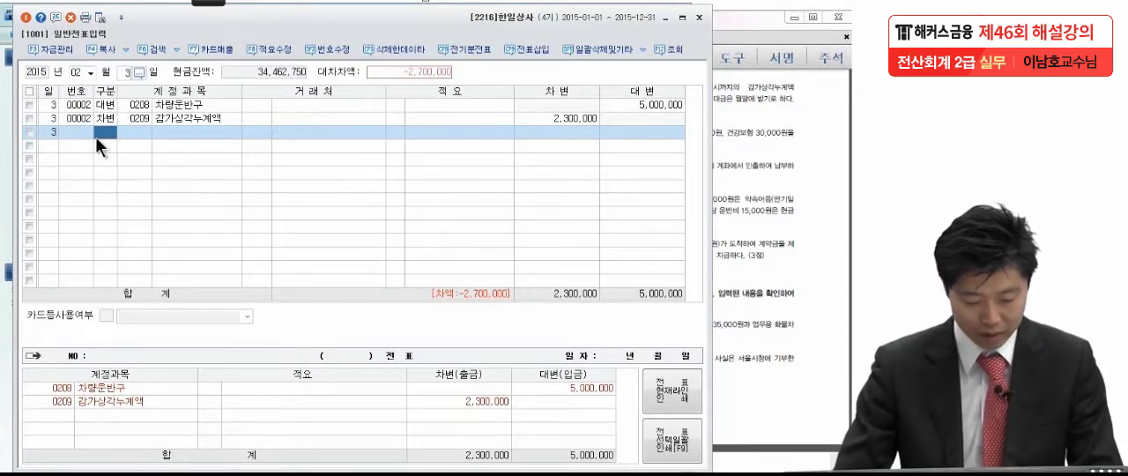
Add a 차변 line for account 0120 미수금 with customer 보배중고차상사 and an amount of 2,000,000 to the February 3 voucher
type("3")
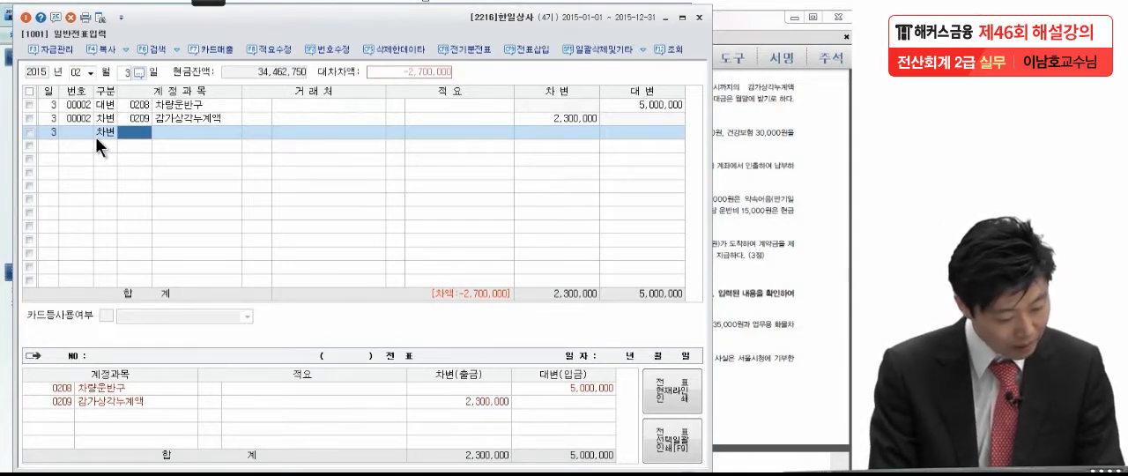
type("미")
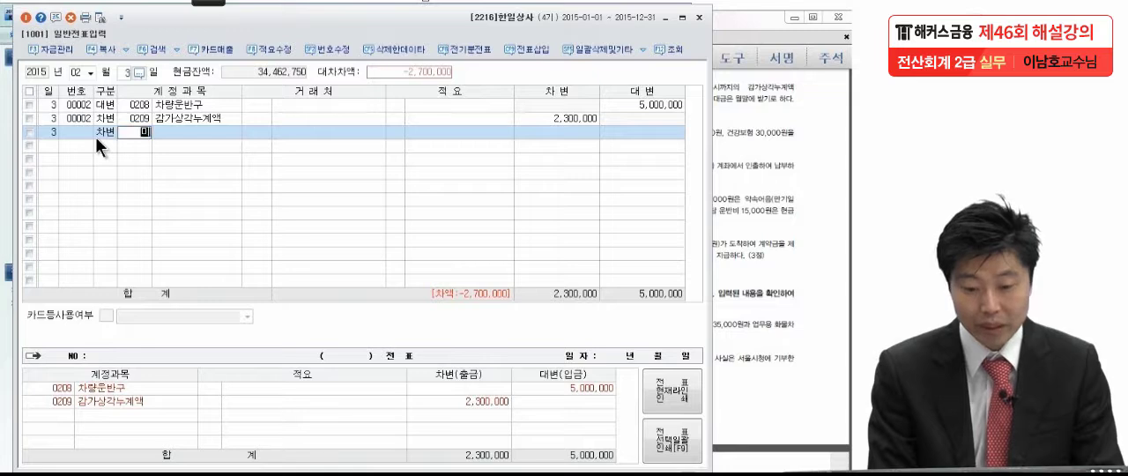
type("수금")
key("Return")
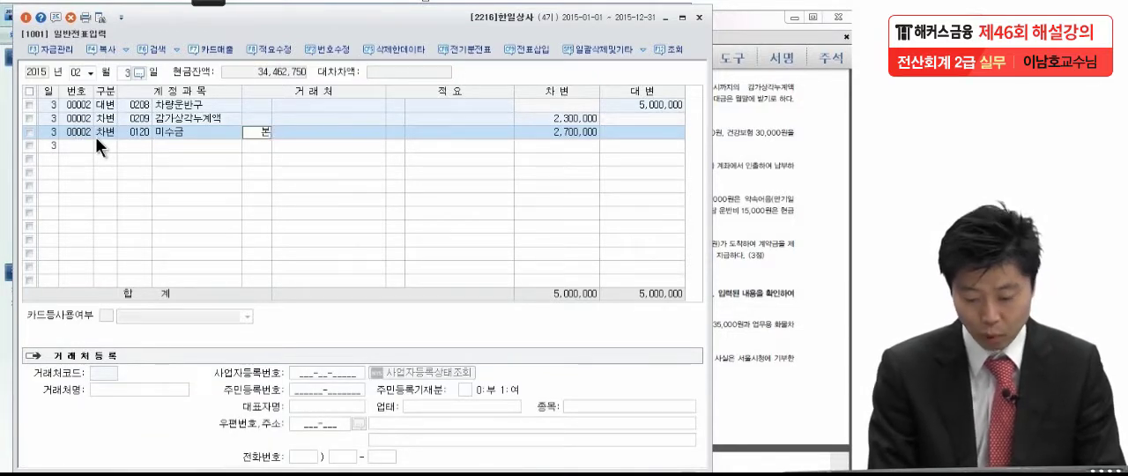
key("F2")
key("Return")
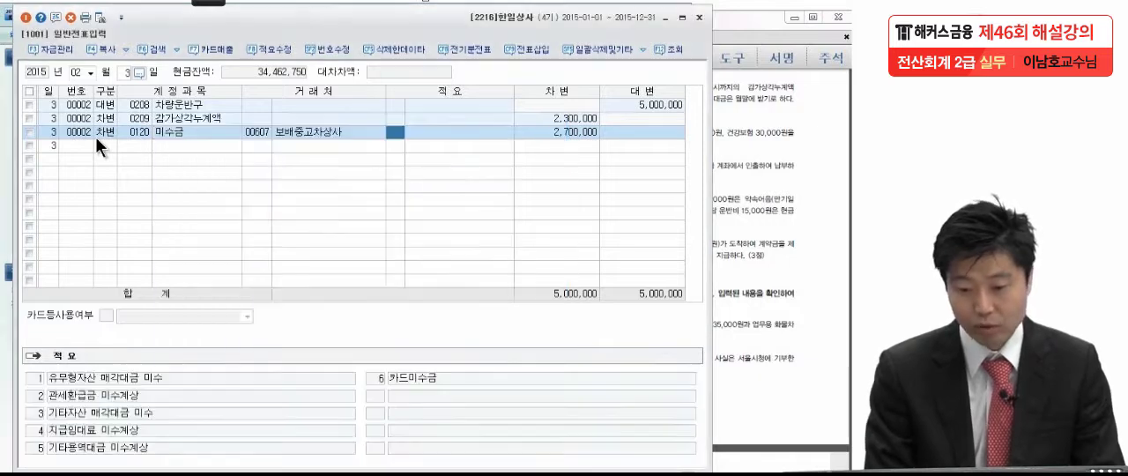
key("Return")
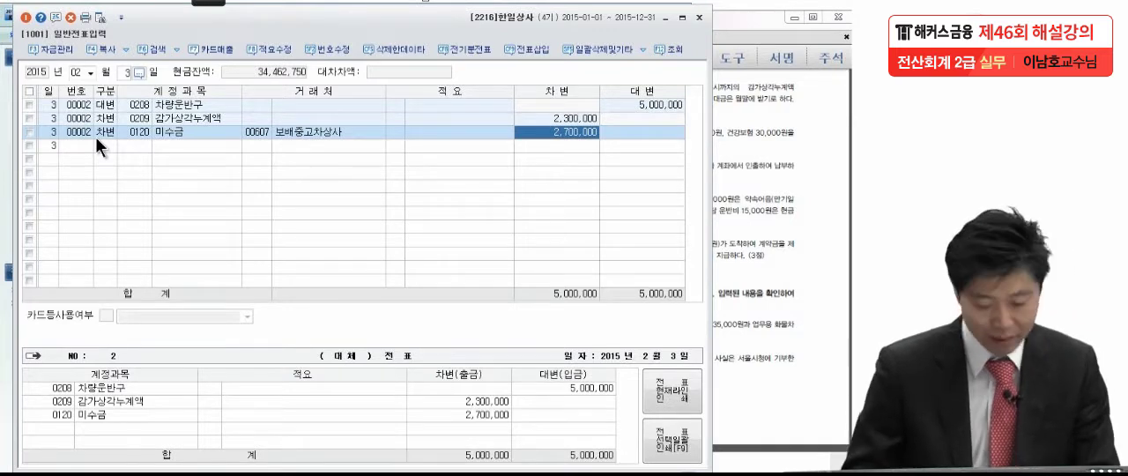
type("2000000")
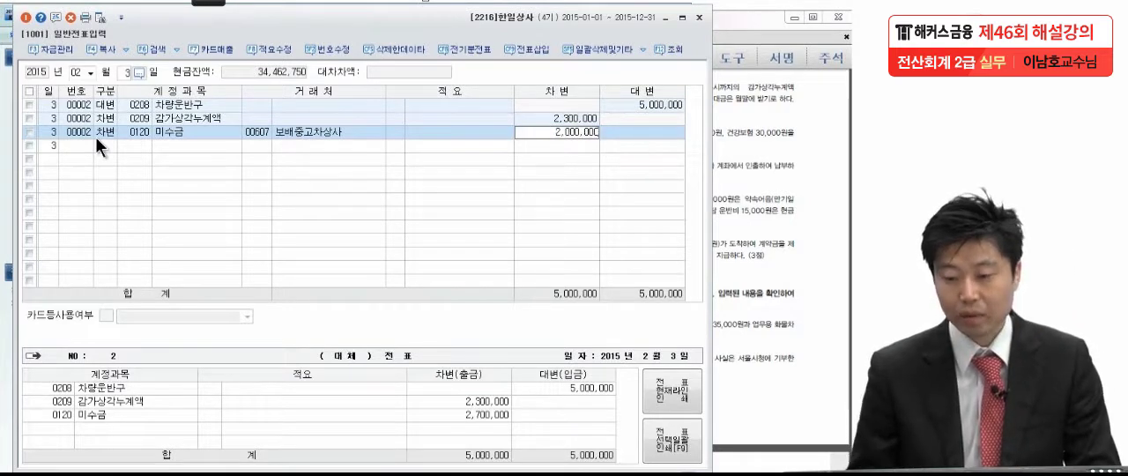
key("Return")
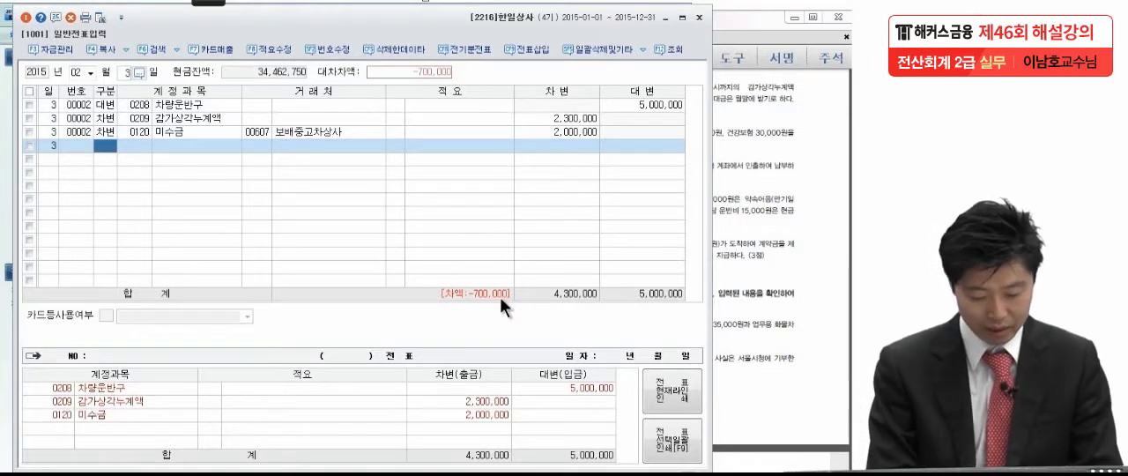
Add a 차변 line for account 0970 유형자산처분손실 to the February 3 voucher
type("3")
key("Return")
type("유형자")
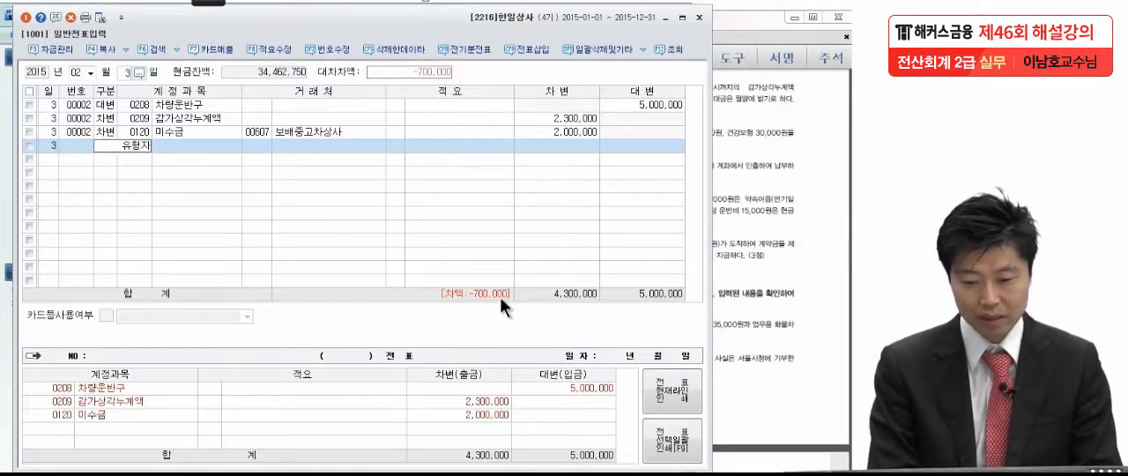
key("Return")
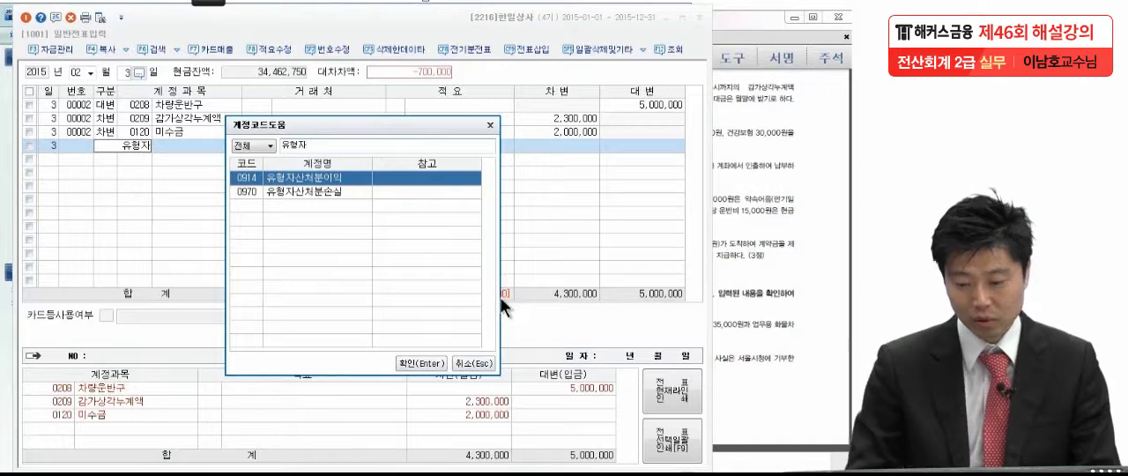
key("Down")
key("Return")
key("Return")
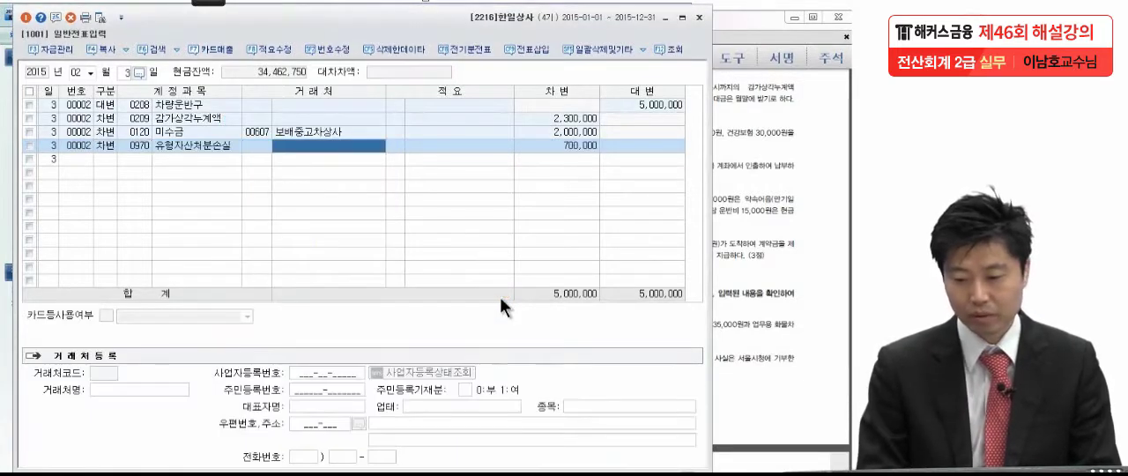
key("Return")
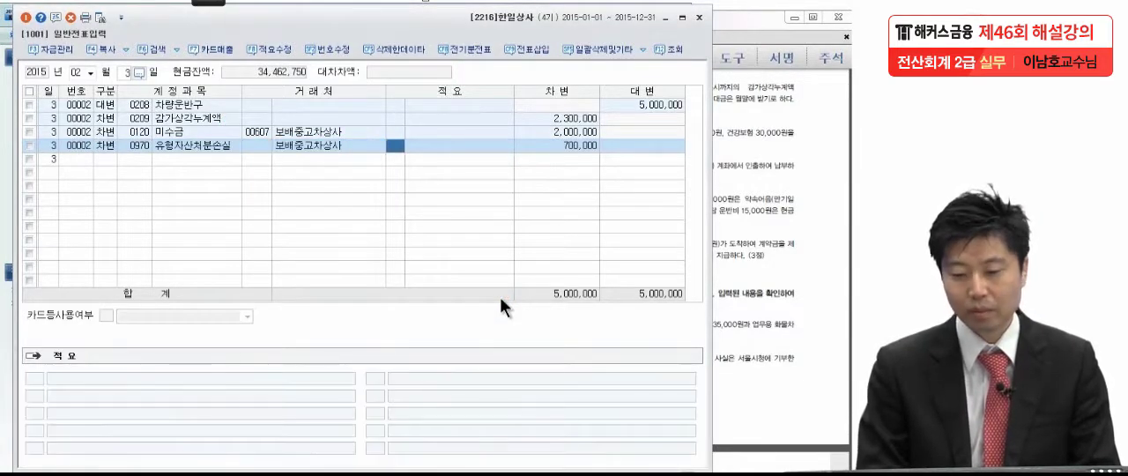
Clear the customer on the 유형자산처분손실 line and accept its 700,000 debit with a blank description
left_click(279, 142)
key("space")
left_click(423, 147)
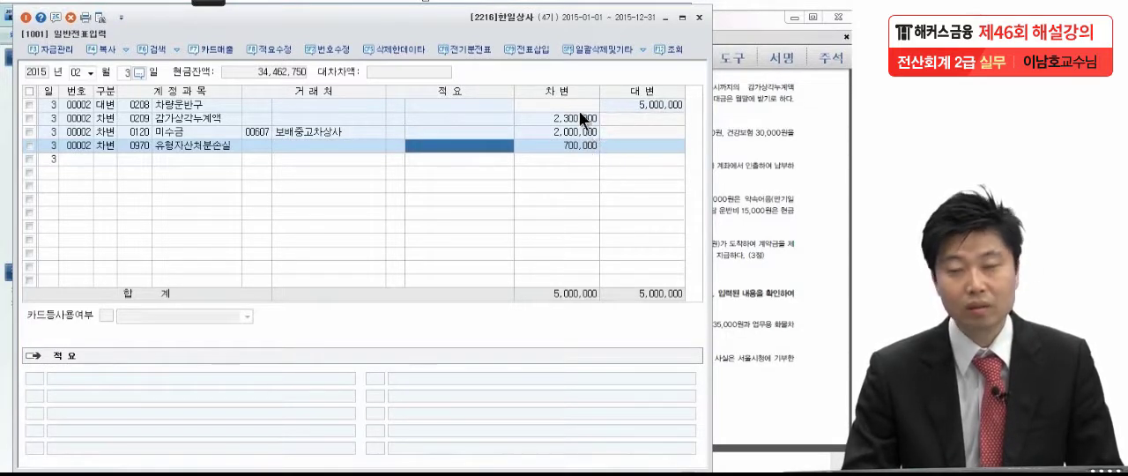
key("Return")
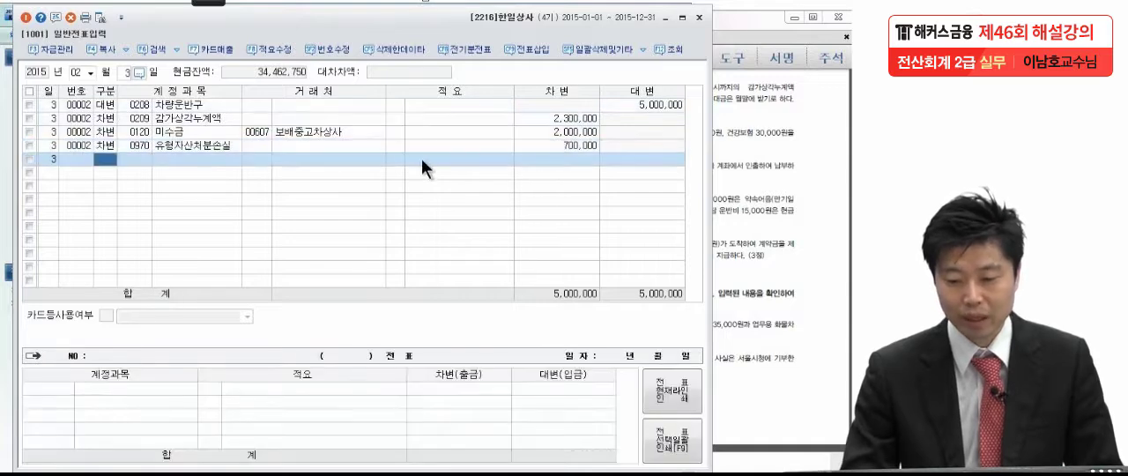
Consult transaction (5) in the exam PDF in Adobe Reader and set the KcLep voucher date to February 21
left_click(772, 195)
scroll(772, 195, "down", 2)
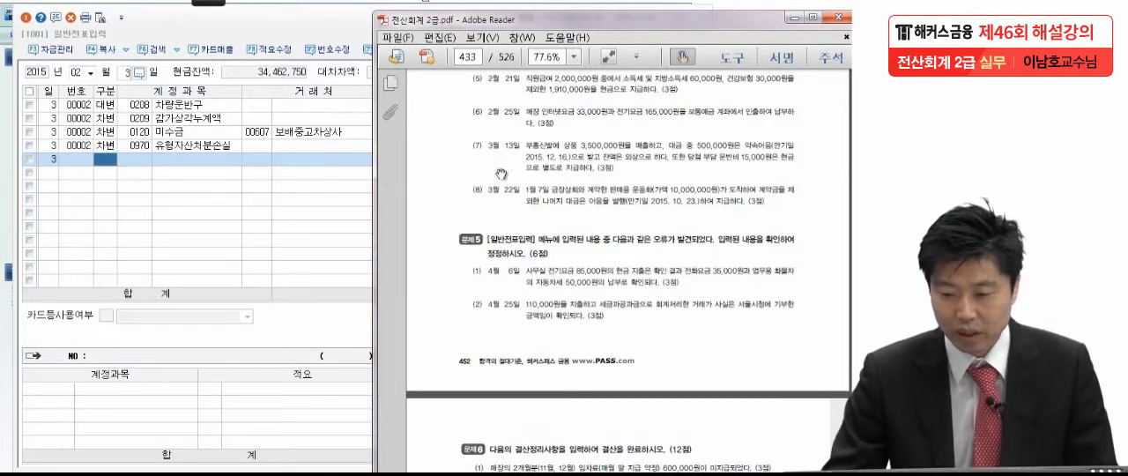
left_click(122, 68)
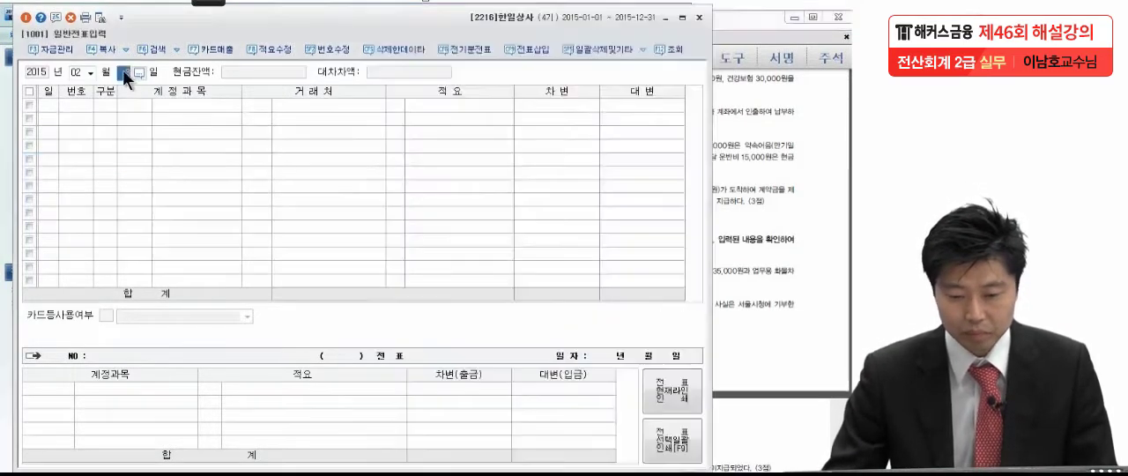
type("21")
key("Return")
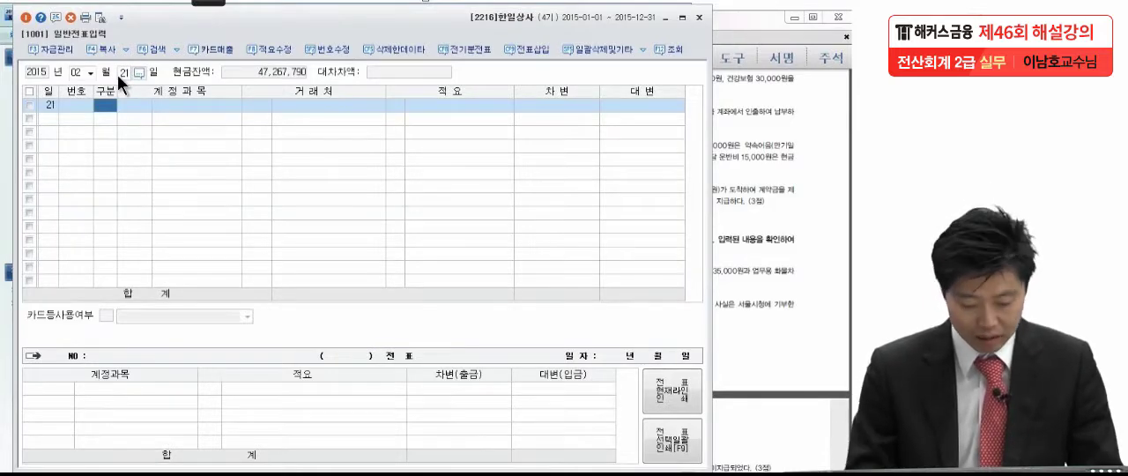
Start a 차변 line in the February 21 voucher with account 0801 급여
type("3")
key("Return")
type("급여")
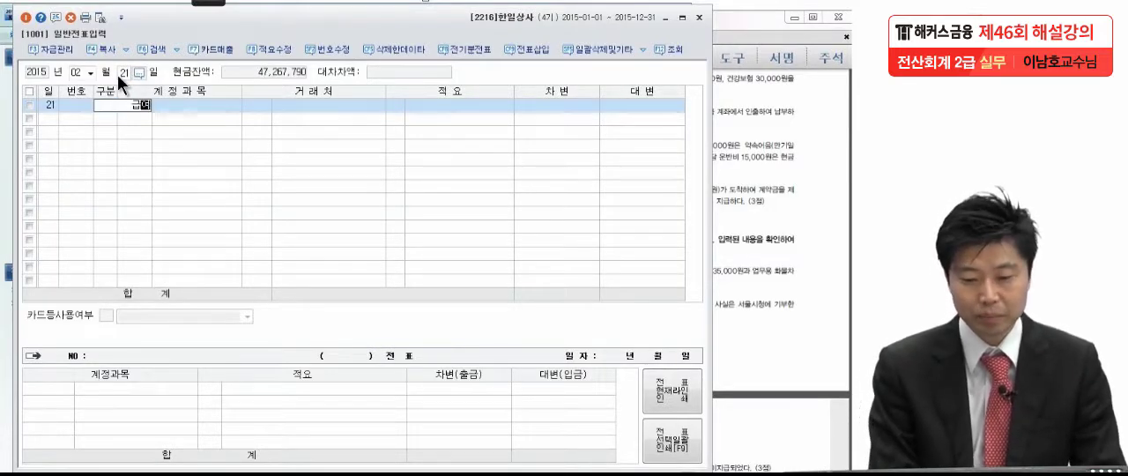
key("Return")
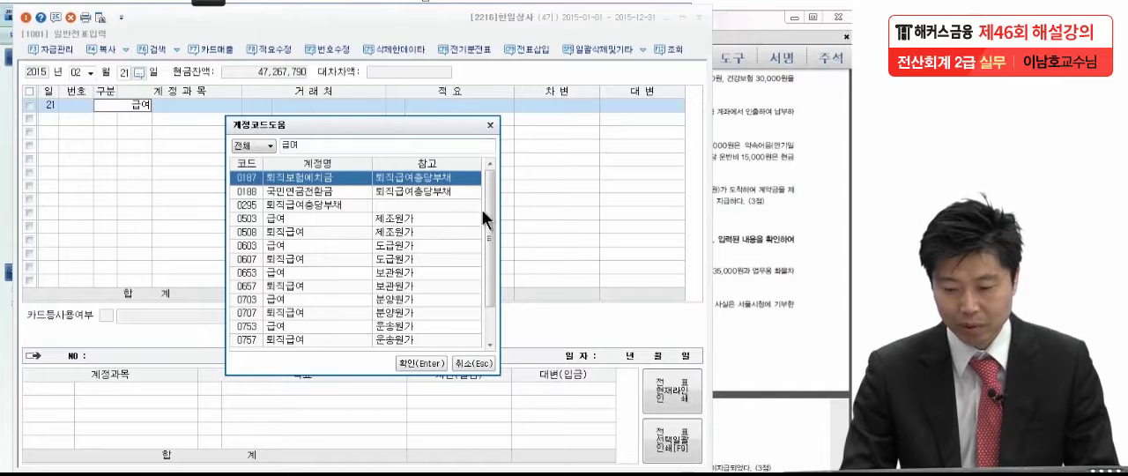
scroll(488, 202, "down", 1)
left_click(292, 311)
left_click(414, 363)
Check the salary amount in the exam PDF and enter a debit of 2,000,000 on the 급여 line, leaving the customer blank
left_click(761, 230)
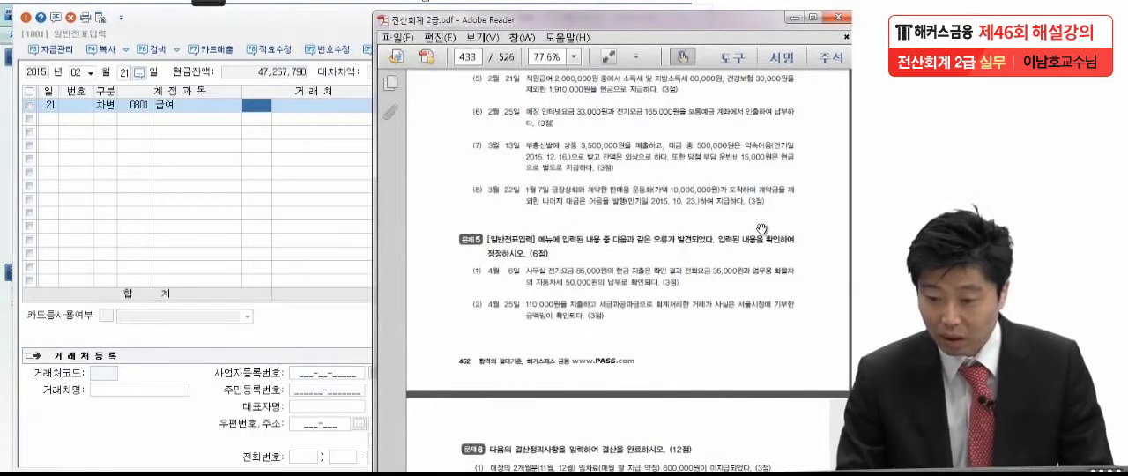
left_click(284, 110)
left_click(569, 105)
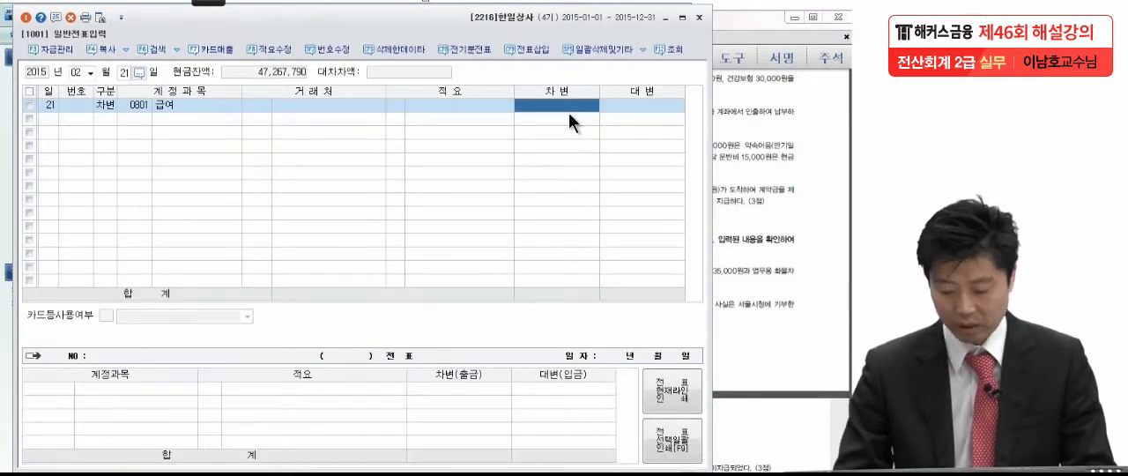
type("2,000,000")
key("Return")
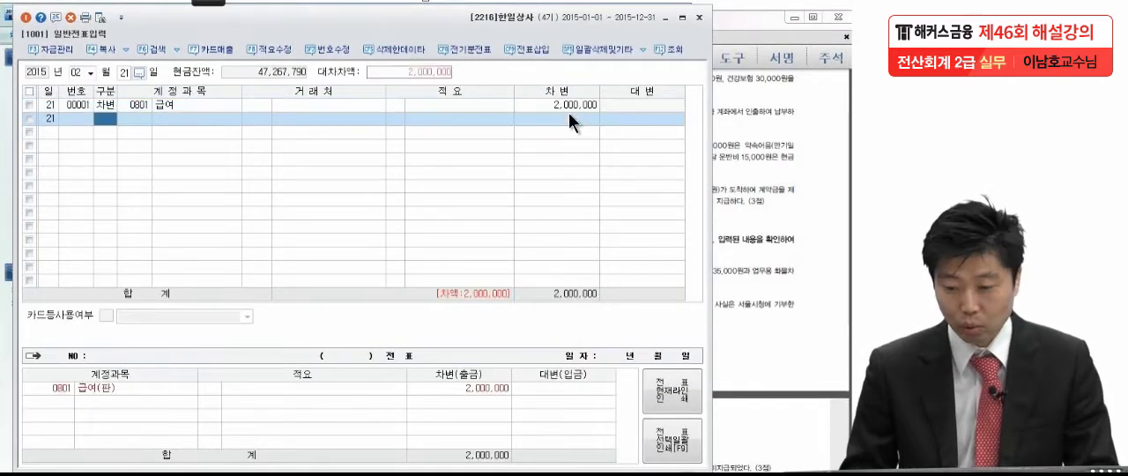
Check the cash payment in the exam PDF and add a 대변 line for account 0101 현금 with 1,910,000 to the February 21 voucher
left_click(759, 129)
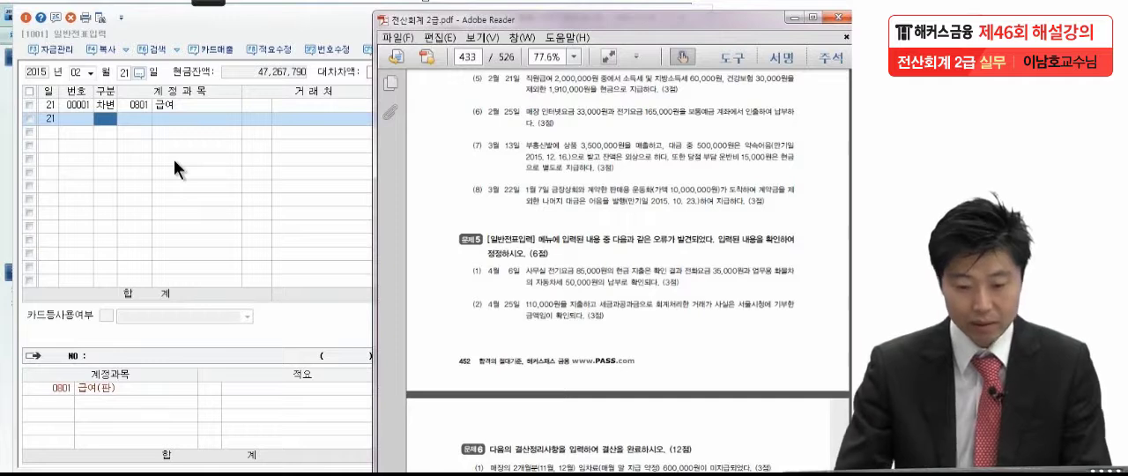
left_click(98, 121)
type("4")
key("Return")
type("현")
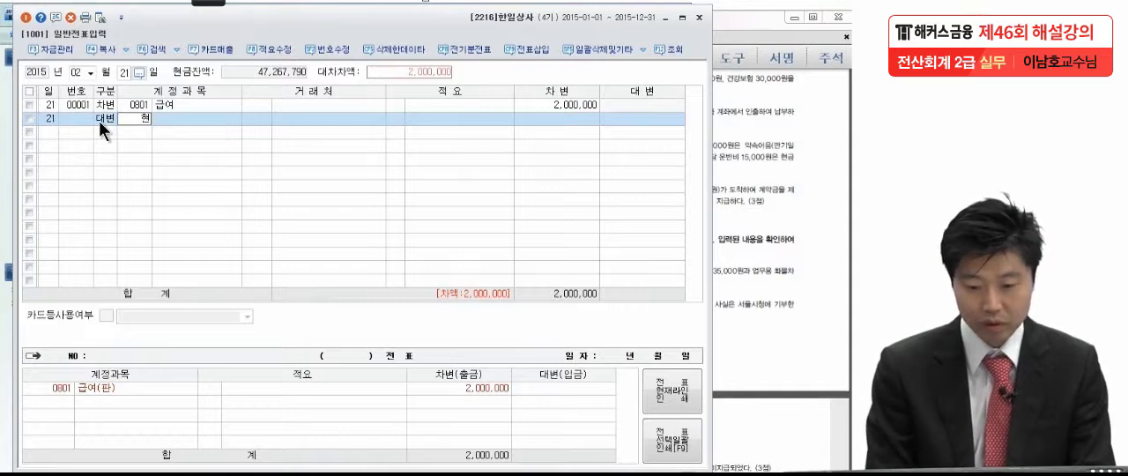
key("Return")
key("Return")
key("Return")
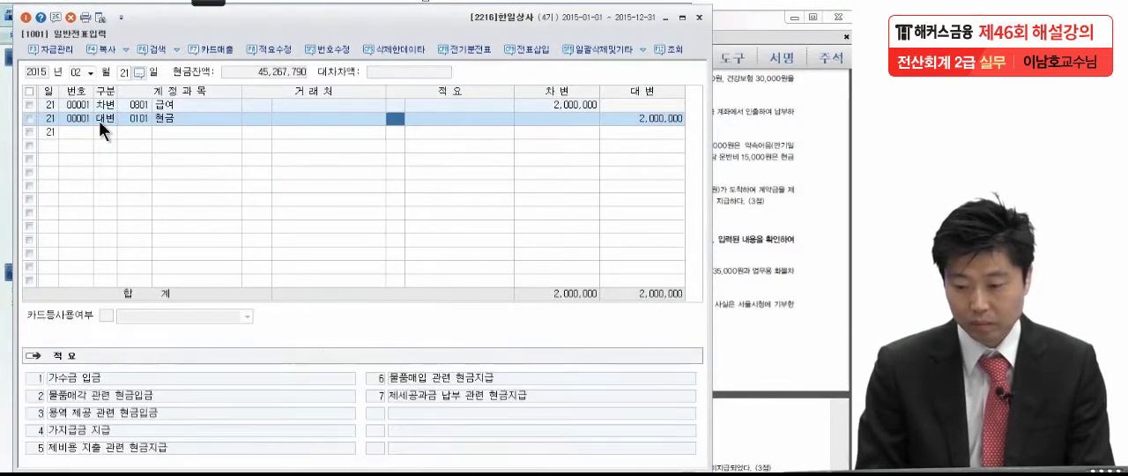
key("Return")
type("1,910")
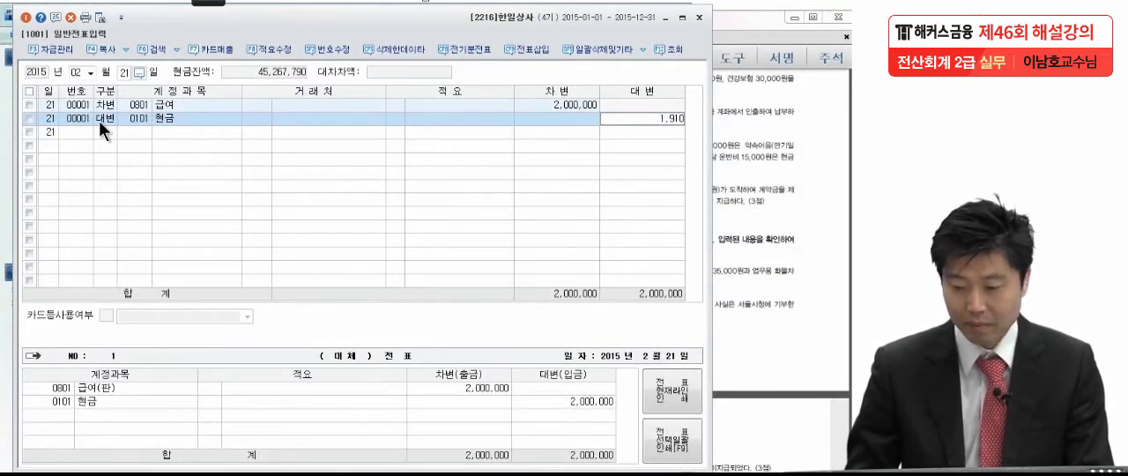
type(",000")
key("Return")
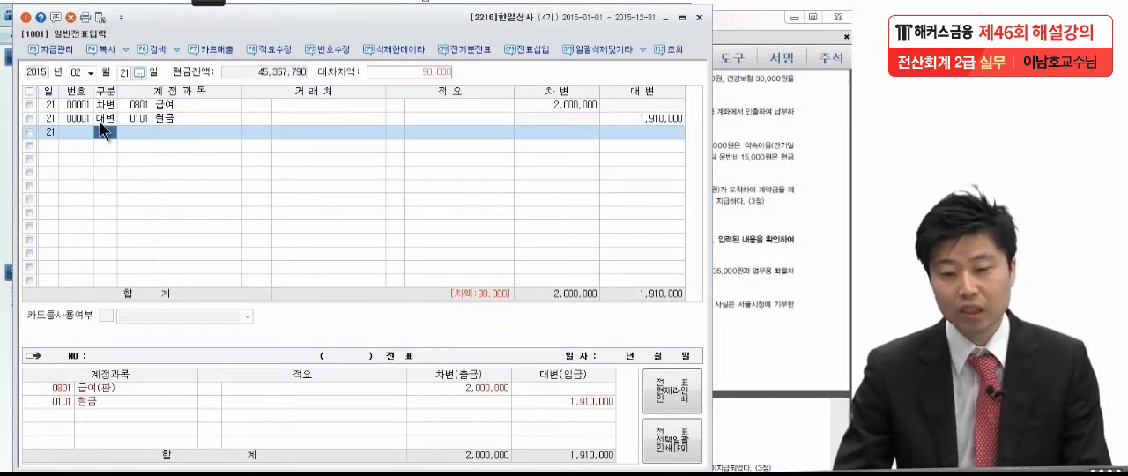
Add a 대변 line for account 0254 예수금 with an amount of 90,000, leaving customer and description blank
type("4")
key("Return")
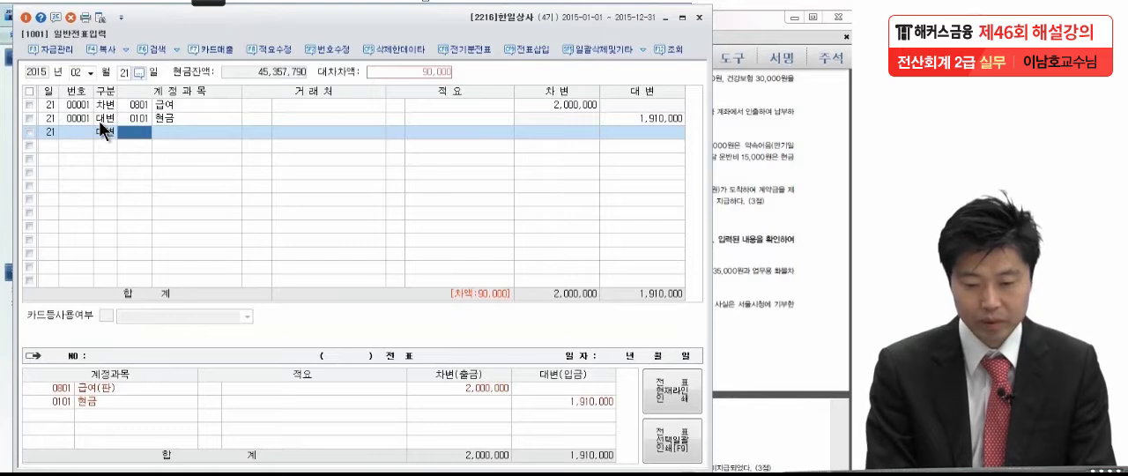
type("예수")
key("Return")
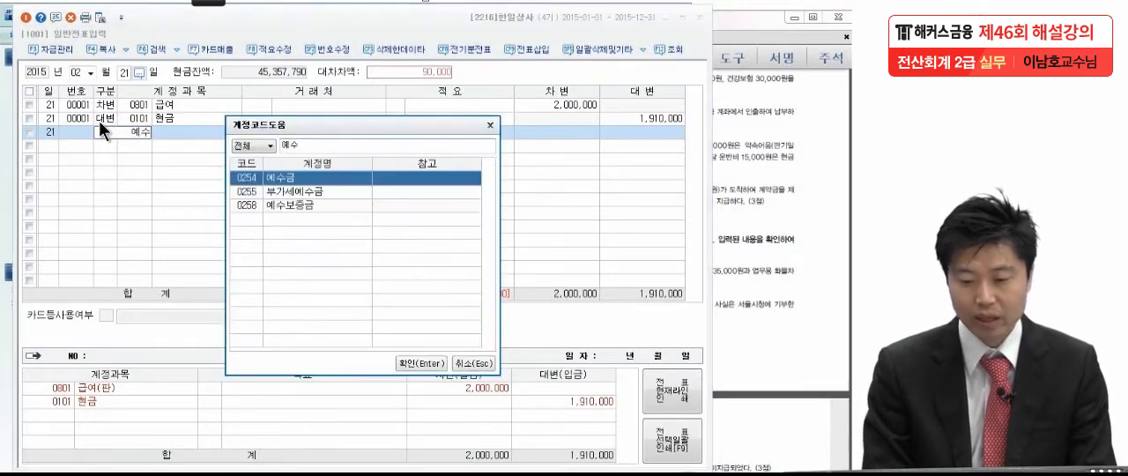
key("Return")
key("Return")
key("Return")
key("Return")
key("Return")
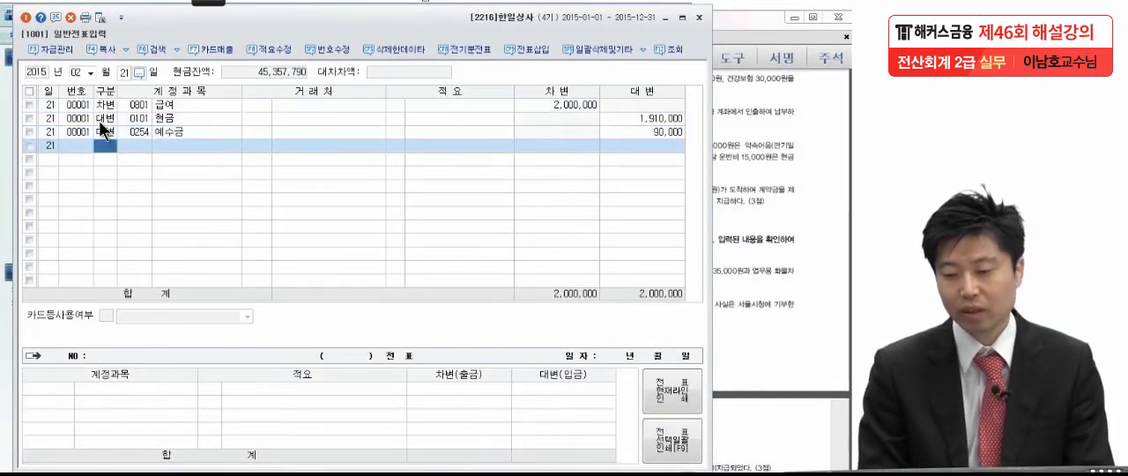
Read the February 25 transaction (6) in the exam PDF and set the general journal voucher's date to day 25 of February
left_click(804, 239)
scroll(793, 255, "down", 2)
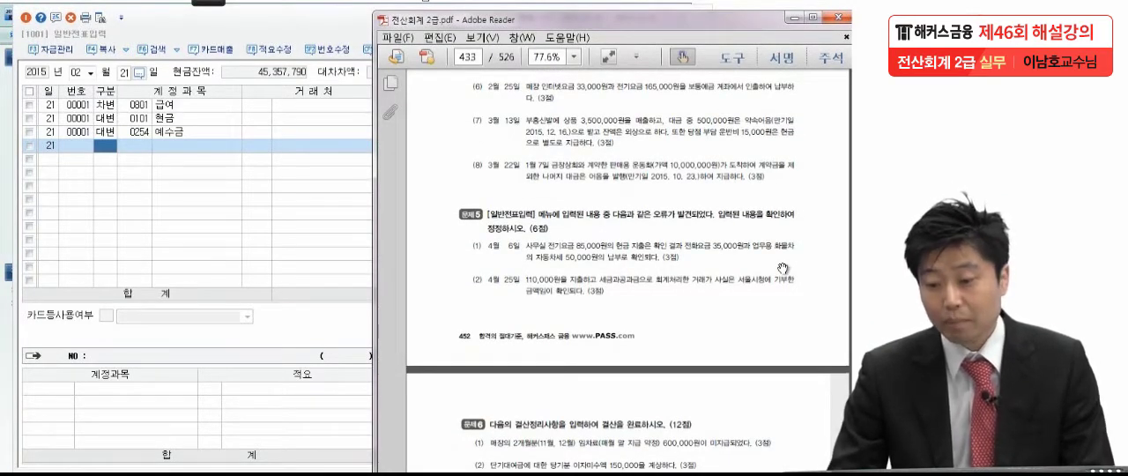
scroll(780, 268, "up", 3)
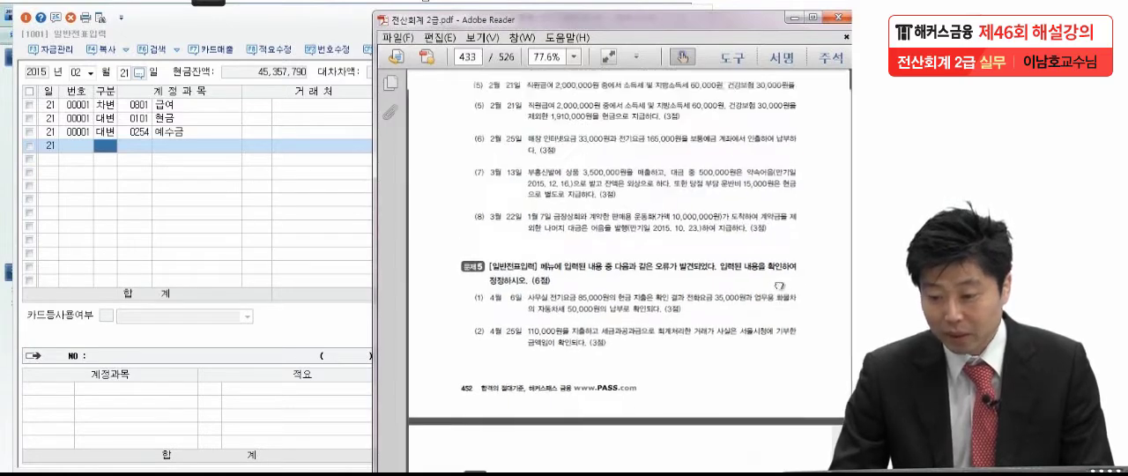
left_click_drag(779, 280, 782, 231)
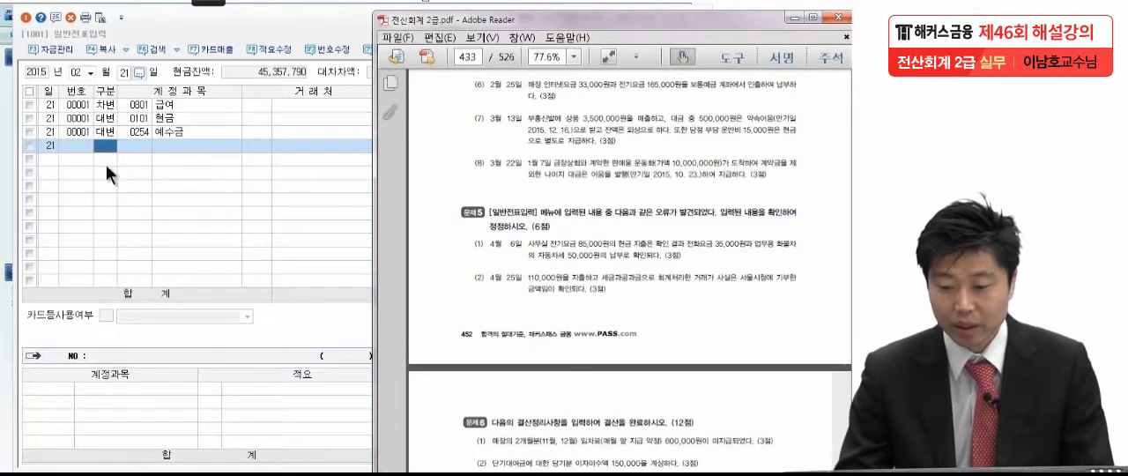
left_click(128, 71)
type("25")
key("Return")
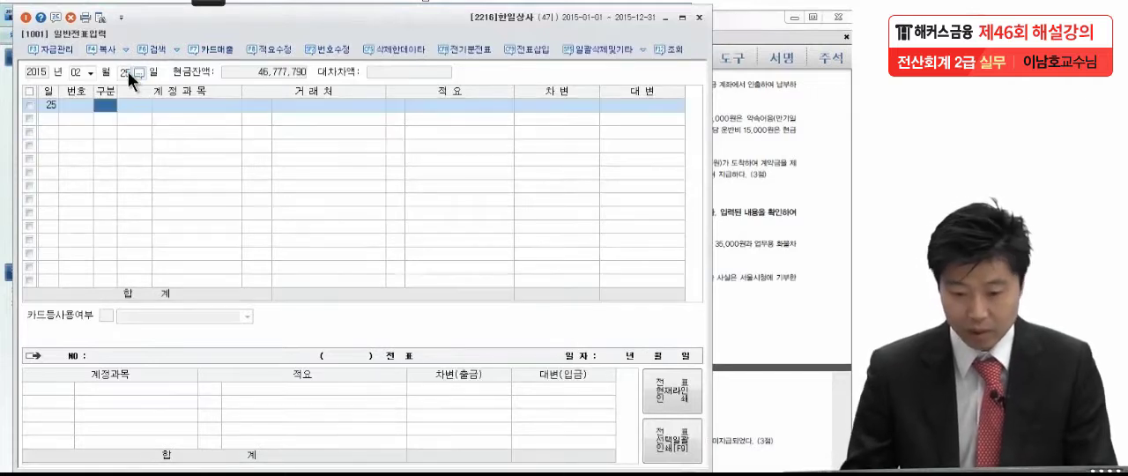
Enter a 차변 line for the selling and administrative account 0814 통신비 with 33,000, leaving customer and description blank
type("3통시")
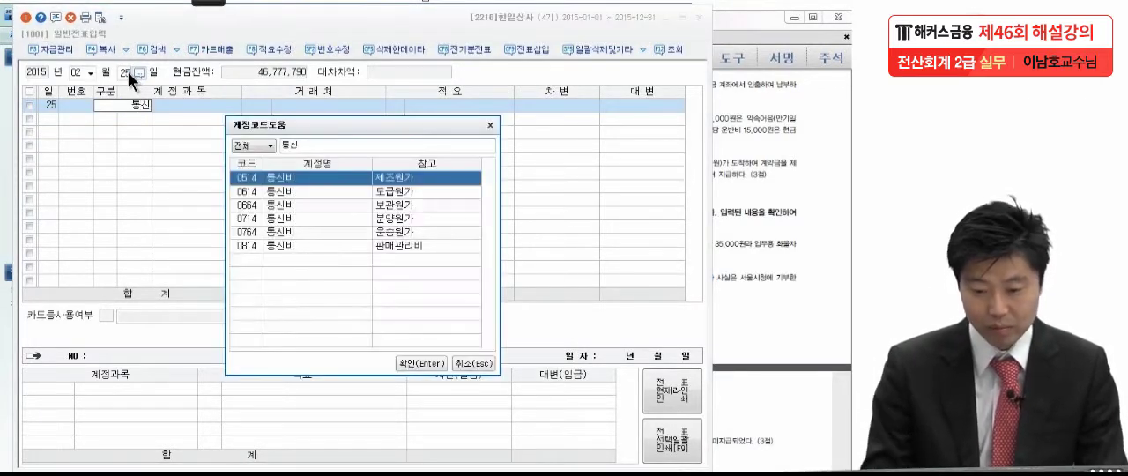
double_click(355, 247)
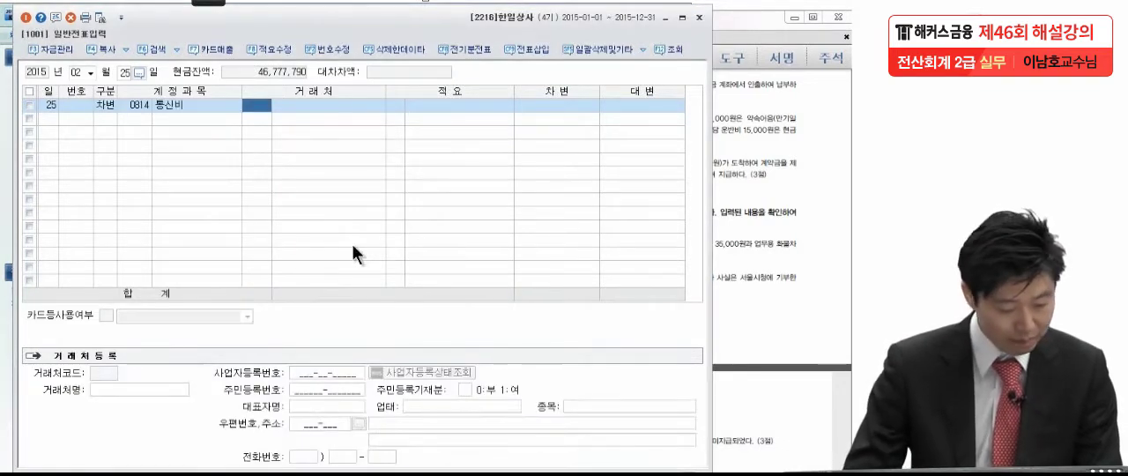
left_click(574, 105)
type("8300")
key("Return")
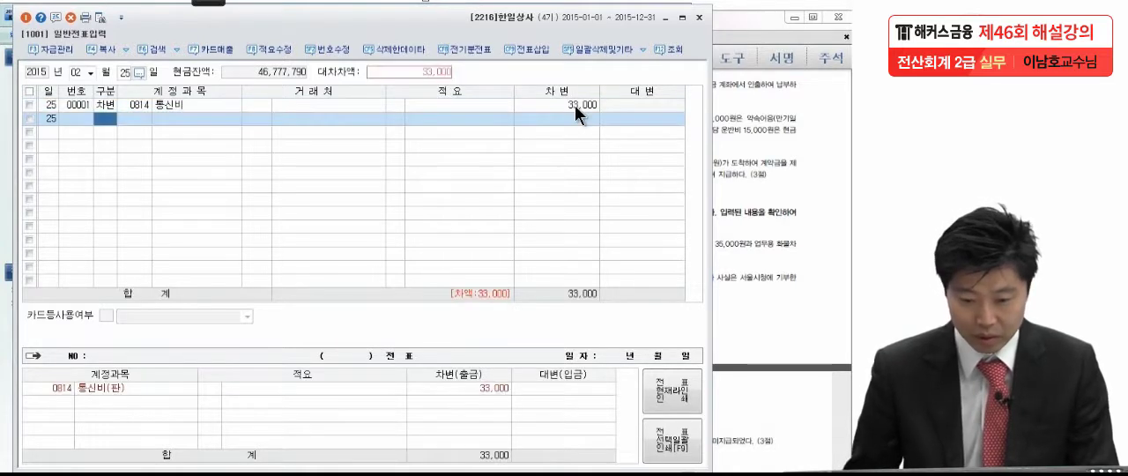
Add a 차변 line for account 0815 수도광열비, check the electricity charge in the exam PDF and enter 165,000 as the debit
type("3")
type("수도")
key("Return")
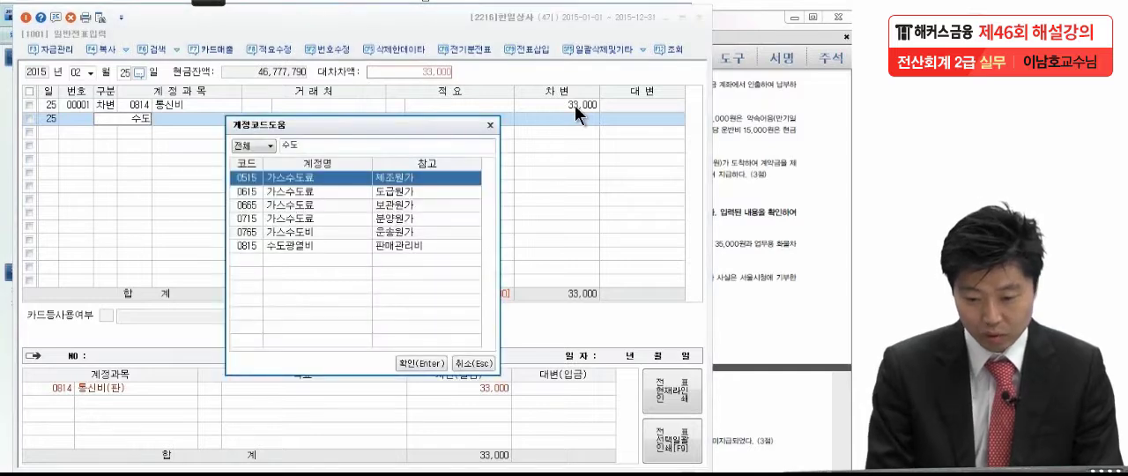
left_click(407, 243)
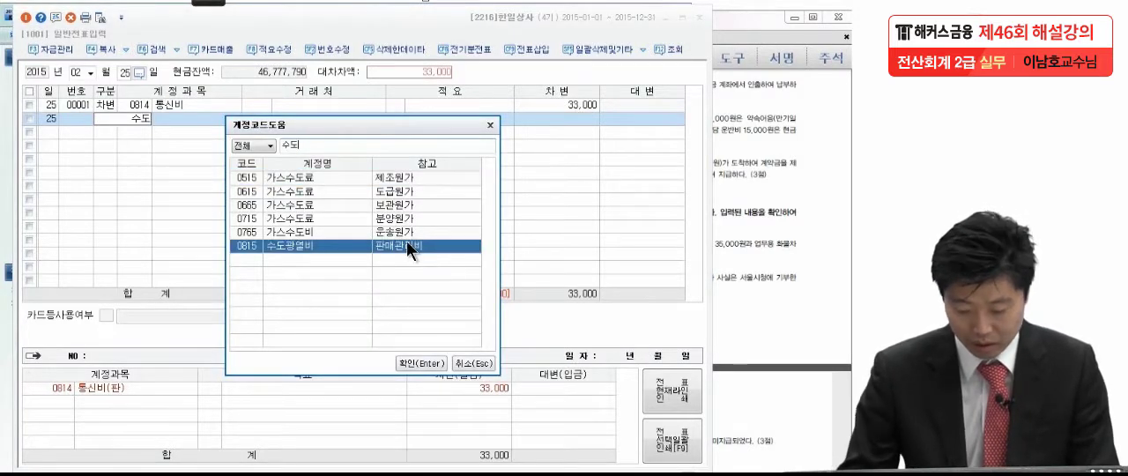
key("Return")
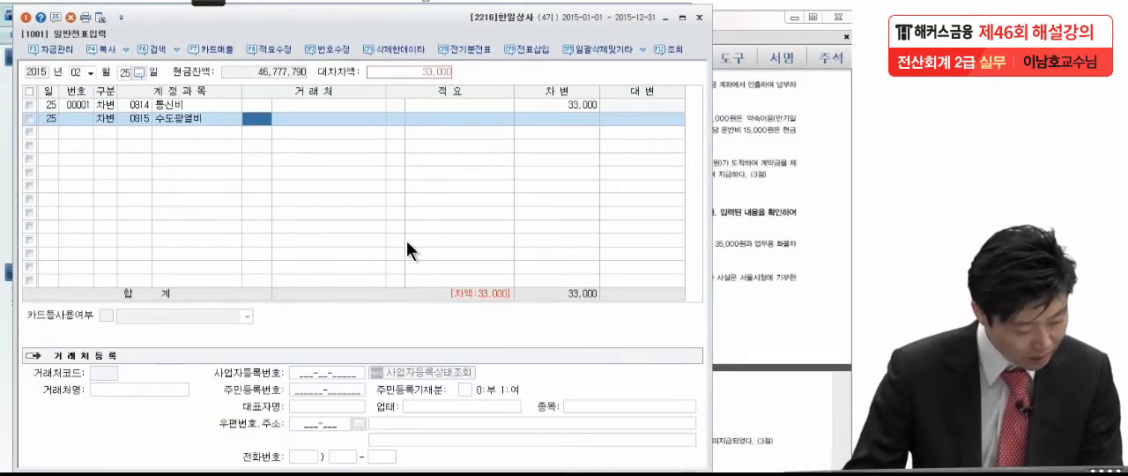
left_click(791, 166)
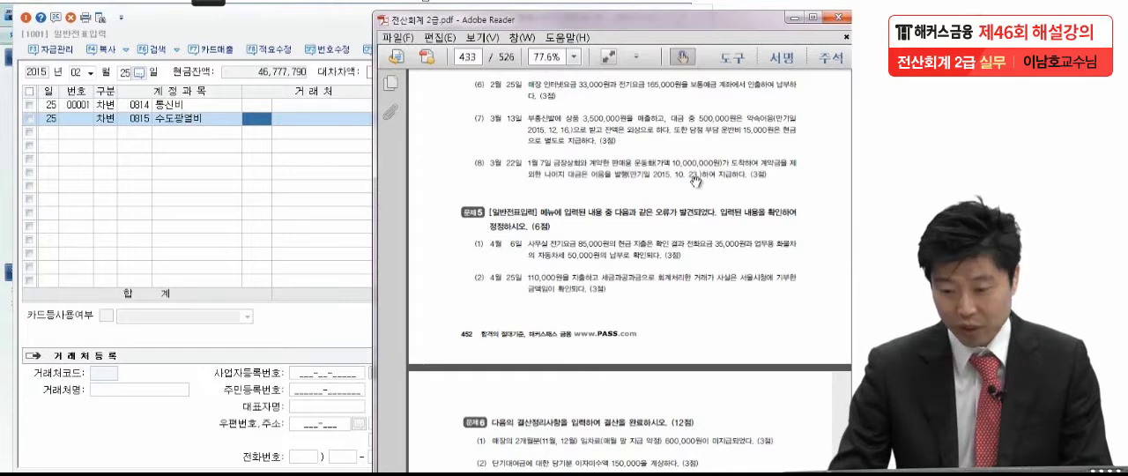
left_click(300, 204)
left_click(559, 117)
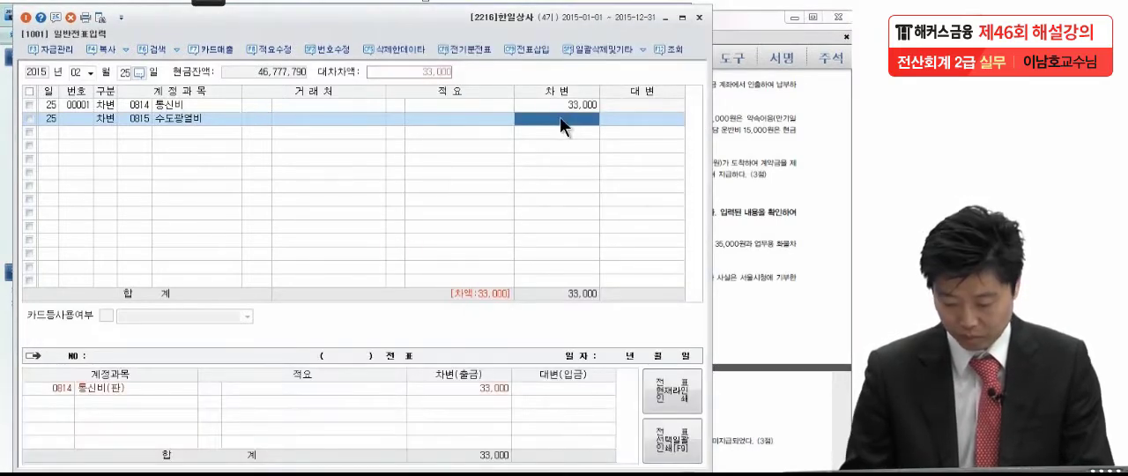
type("1650000")
key("Return")
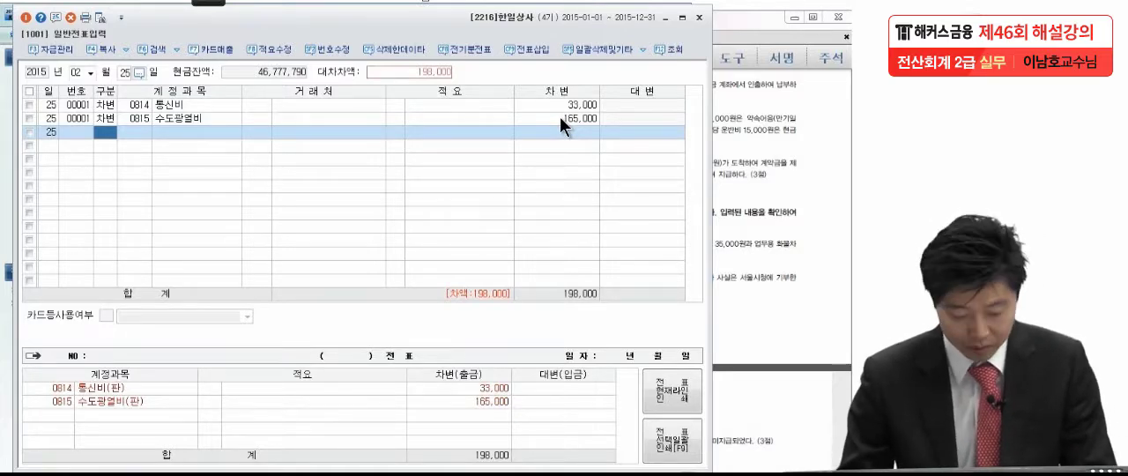
Check the payment method in the exam PDF and add a 대변 line for account 0103 보통예금 with 198,000, leaving the customer blank
key("4")
left_click(762, 150)
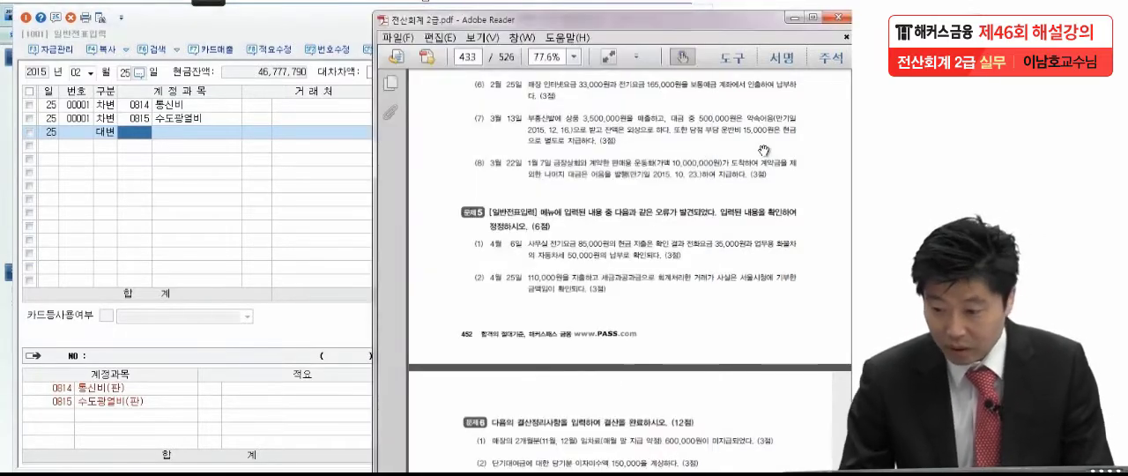
left_click(147, 131)
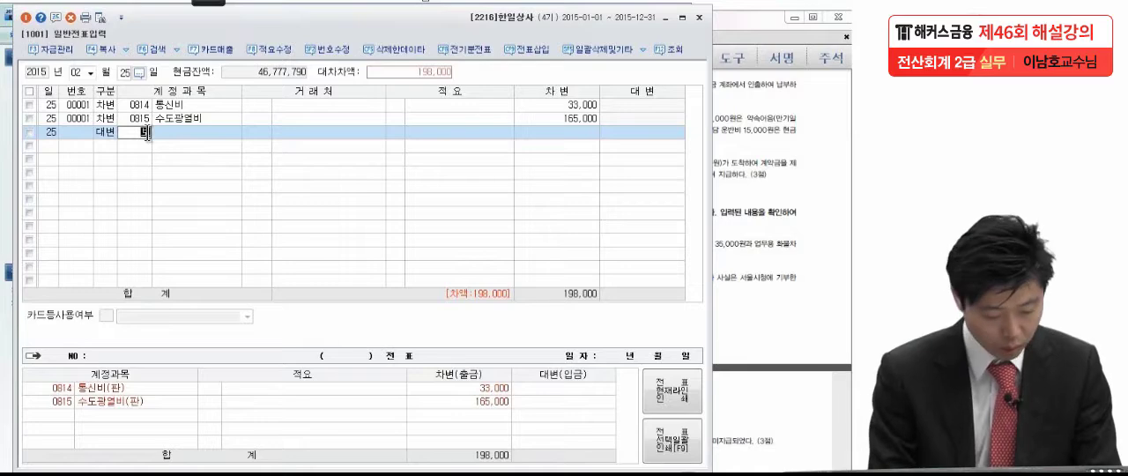
type("보통")
key("Return")
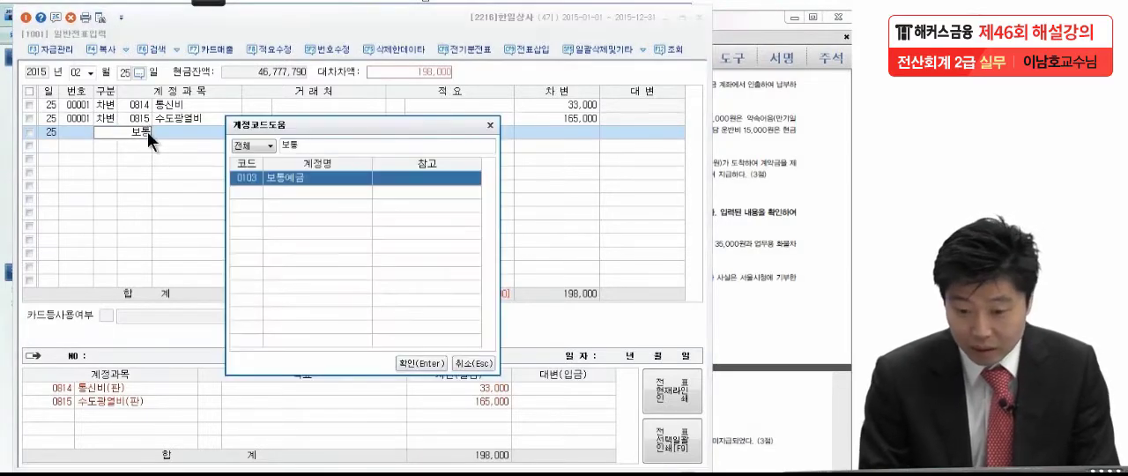
key("Return")
key("Return")
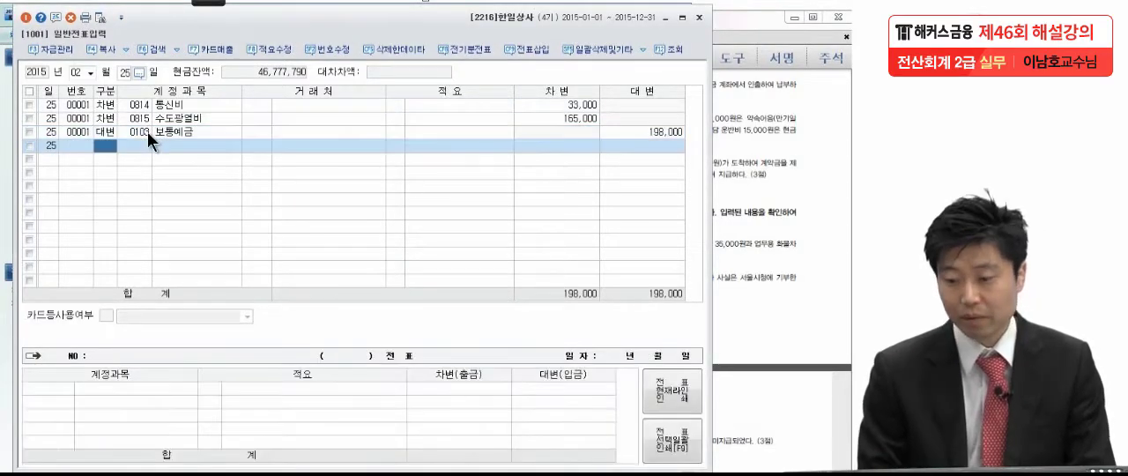
Read the March 13 transaction (7) in the exam PDF
left_click(718, 181)
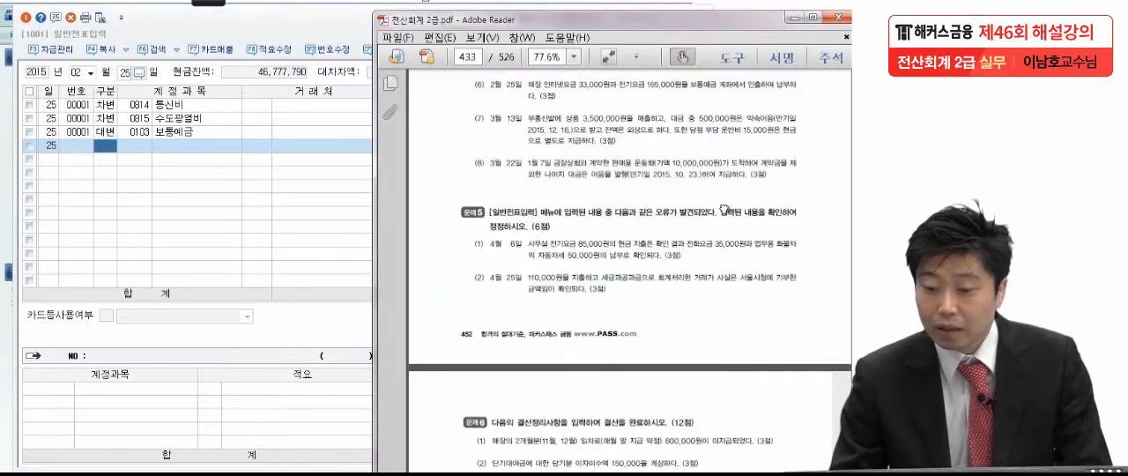
scroll(720, 180, "down", 1)
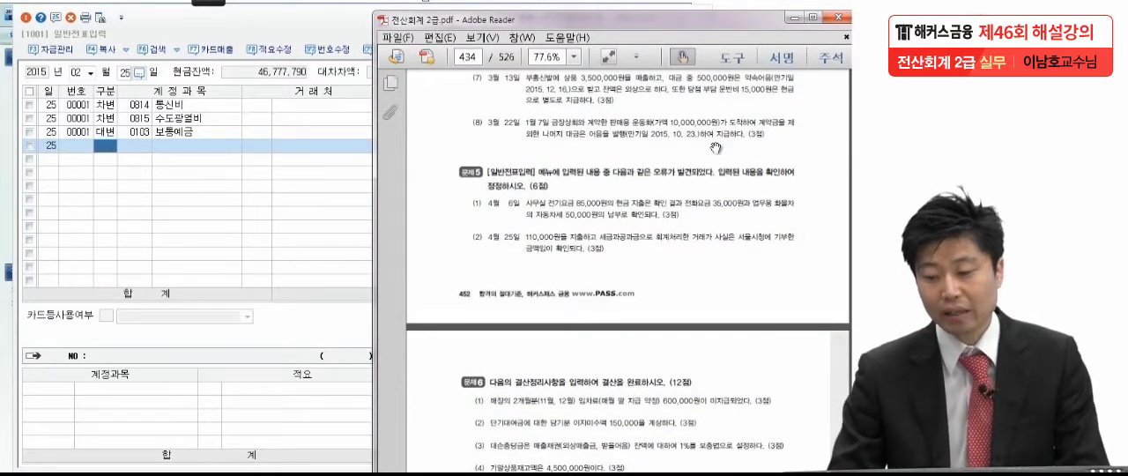
scroll(717, 168, "up", 1)
left_click_drag(715, 178, 715, 157)
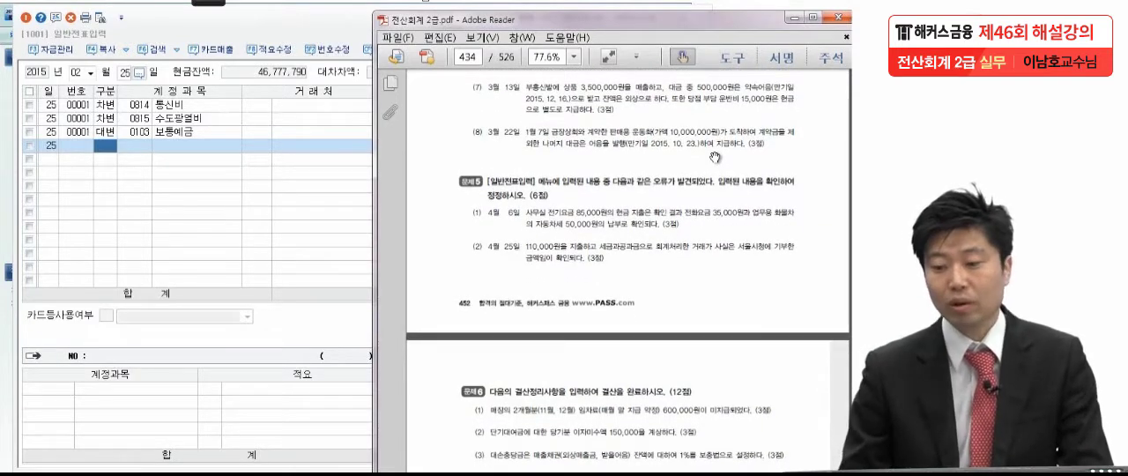
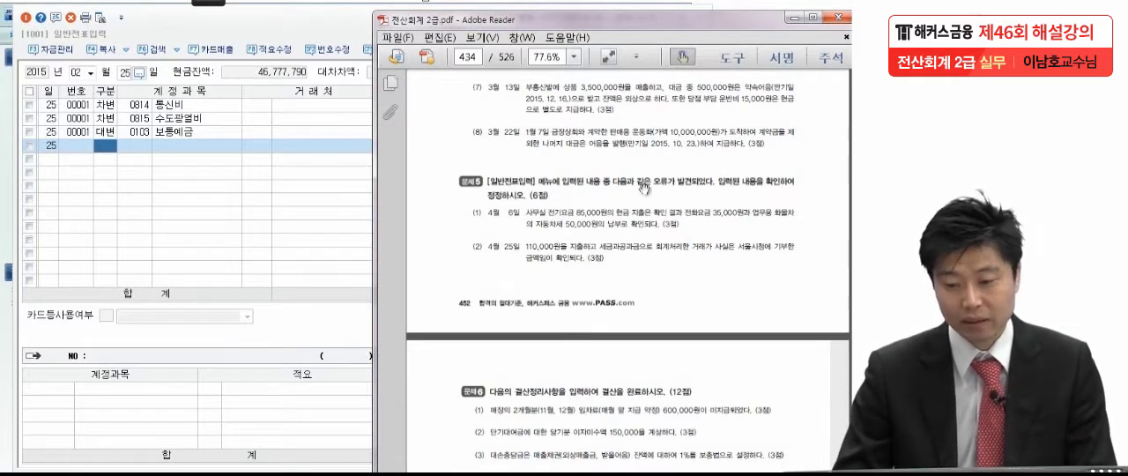
Switch the general voucher entry date to March 13, 2015
left_click(92, 72)
left_click(81, 103)
type("13")
key("Return")
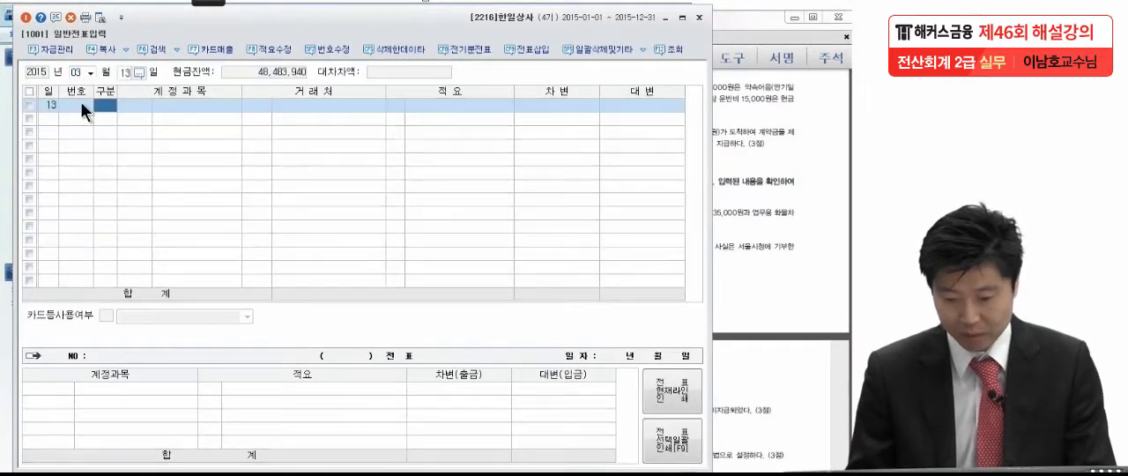
Add a 대변 line for account 0401 상품매출 with 3,500,000, leaving customer and description blank
type("4")
key("Return")
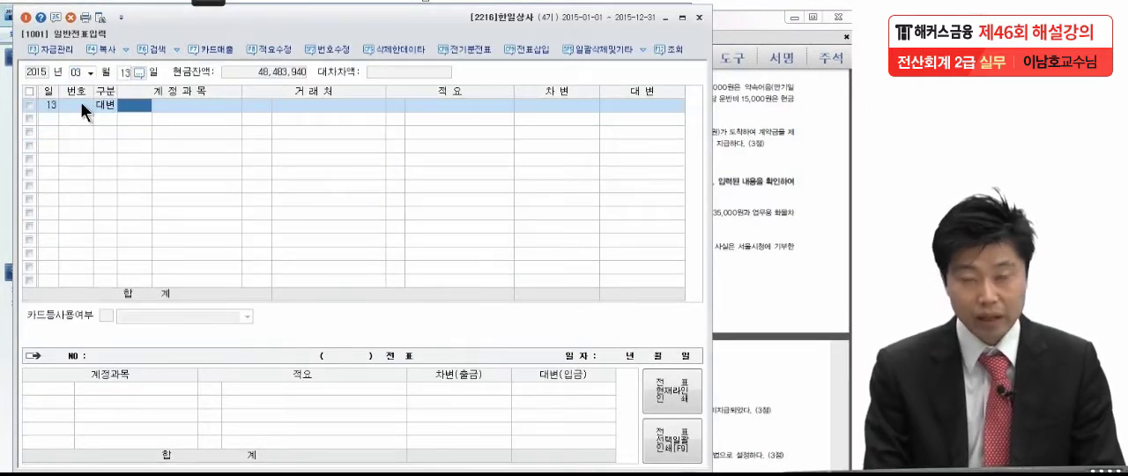
type("매출")
key("BackSpace")
type("출")
key("Return")
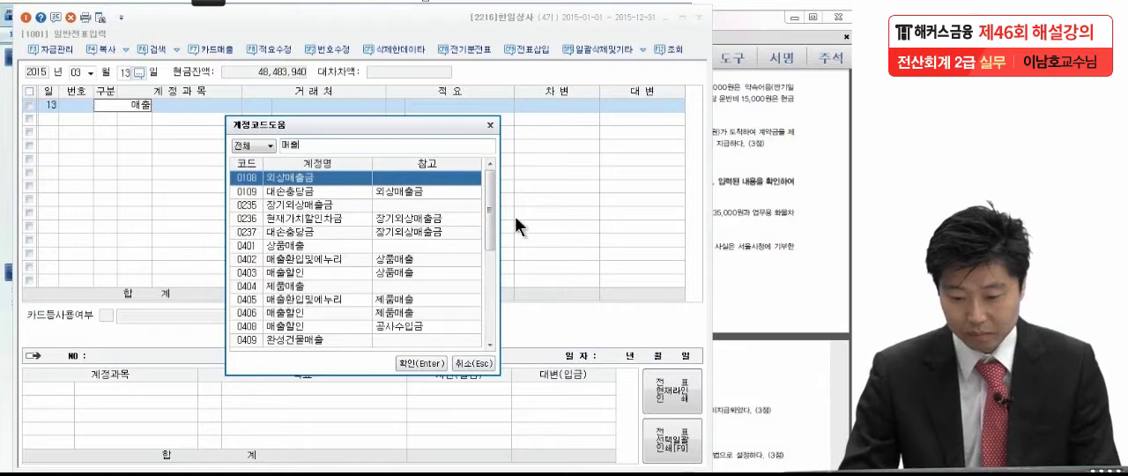
left_click(309, 246)
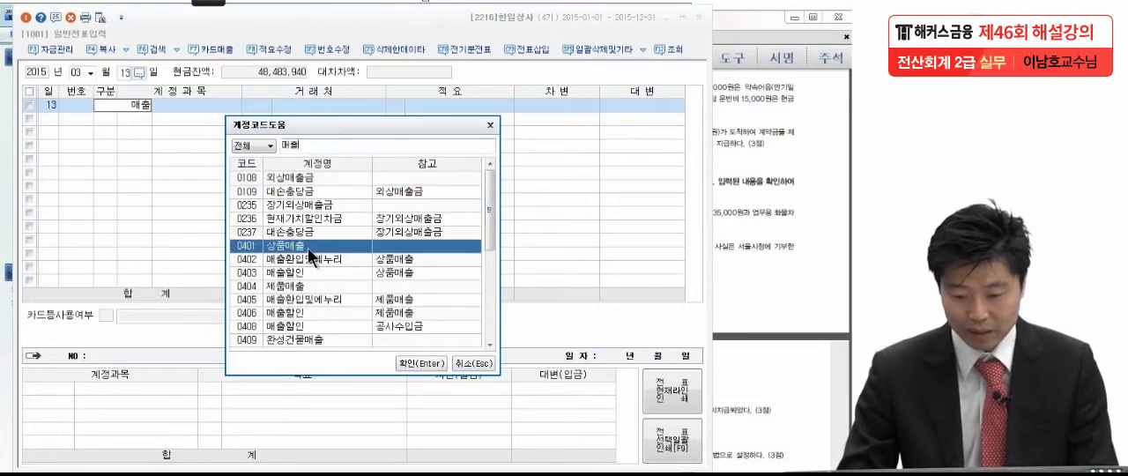
key("Return")
key("Return")
key("Return")
key("Return")
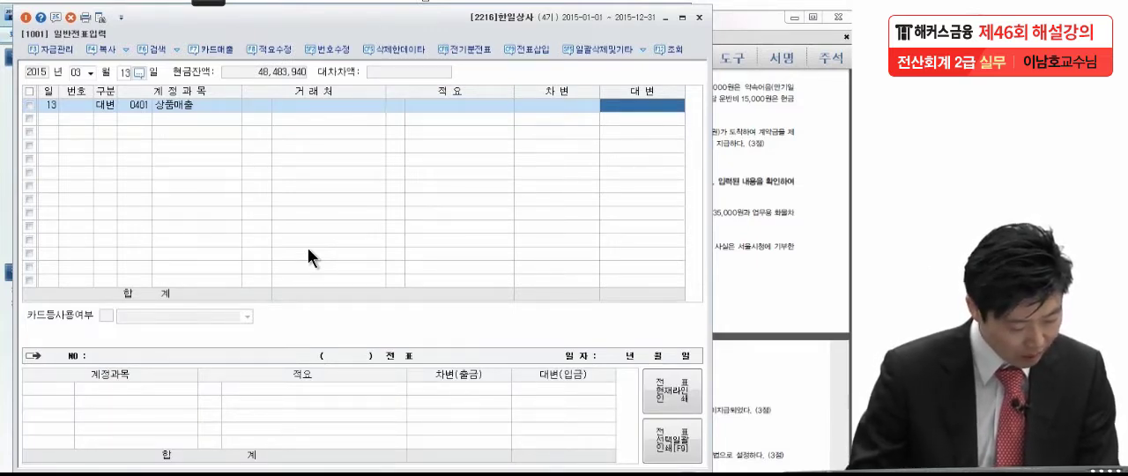
type("3,500,00")
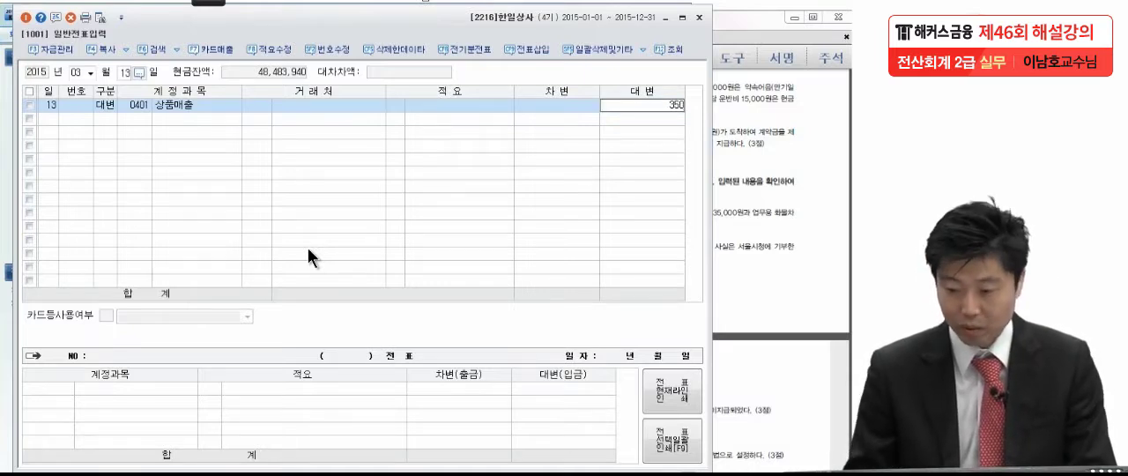
type("0")
key("Return")
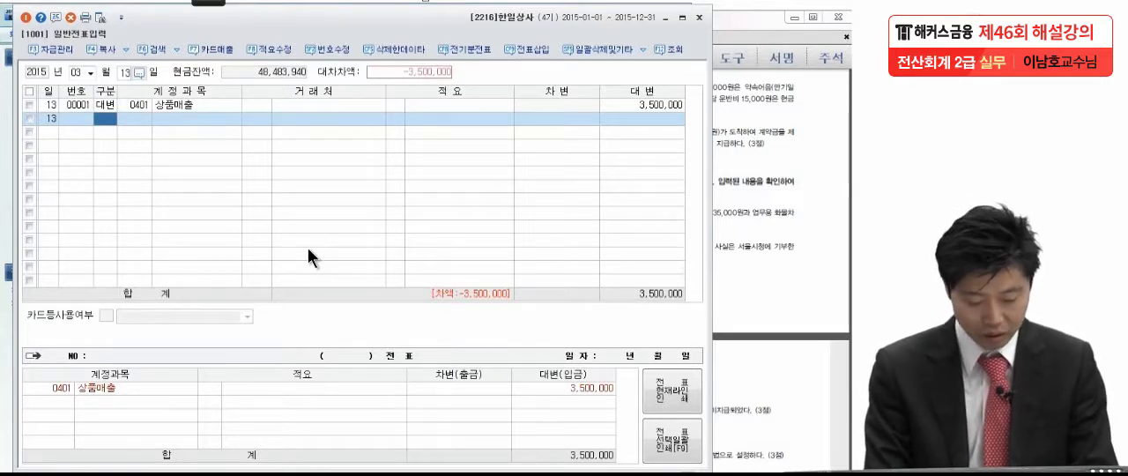
Add a 대변 line for account 0101 현금 with 15,000, leaving customer and description blank
type("4")
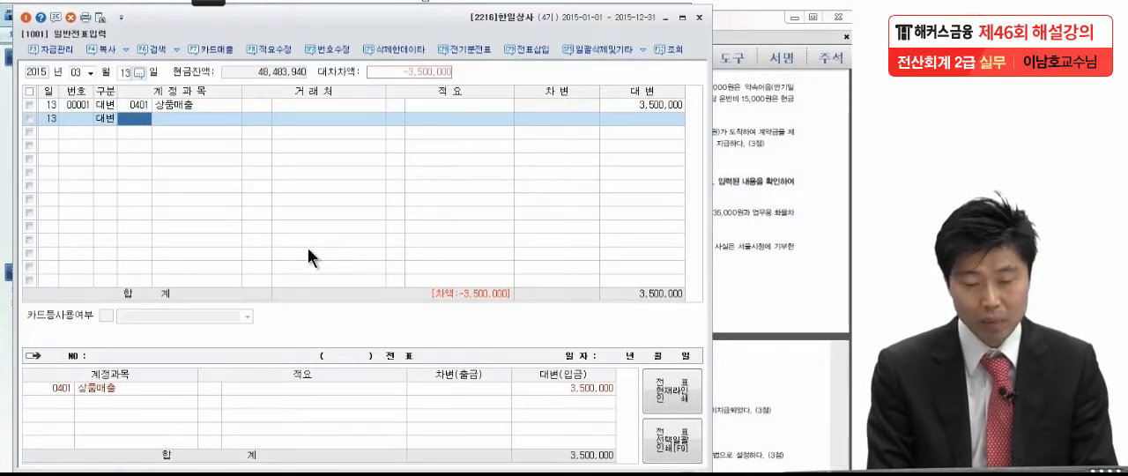
type("101")
key("Return")
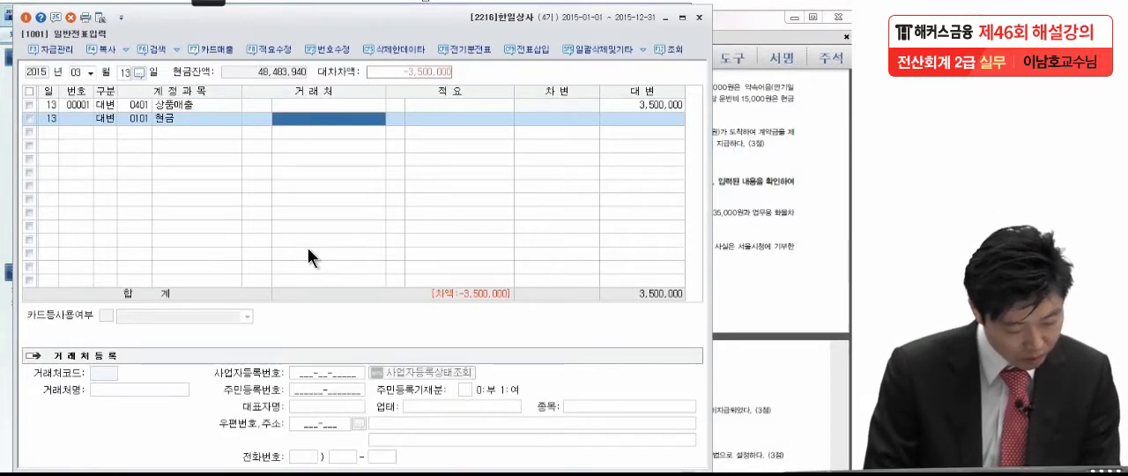
key("Return")
key("Return")
type("1500000")
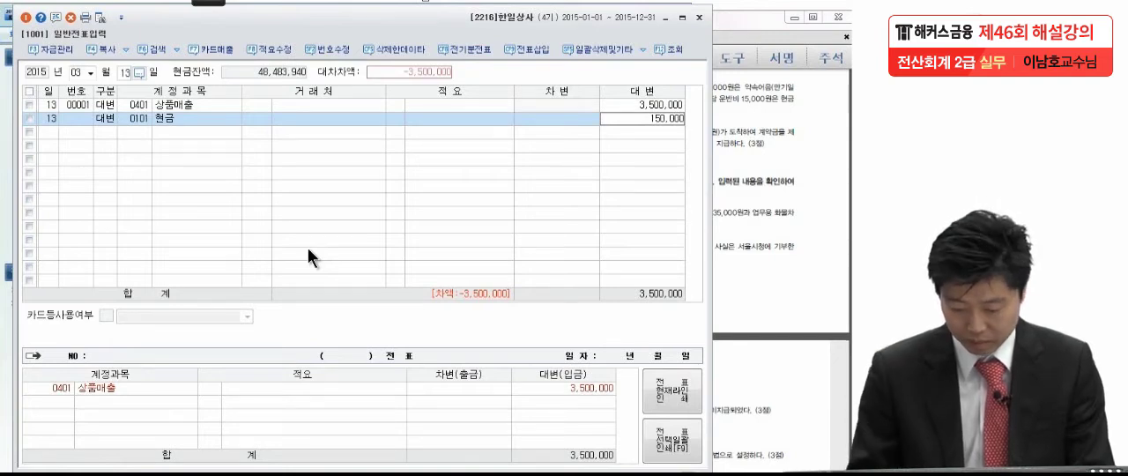
key("BackSpace")
Start a 차변 line and assign it account 0110 받을어음 by searching for 받을
key("Return")
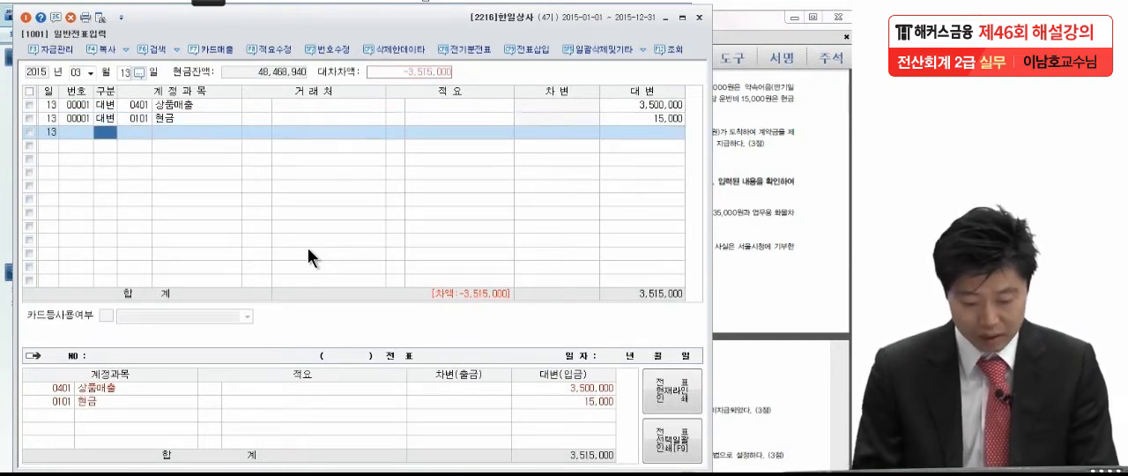
type("3")
key("Return")
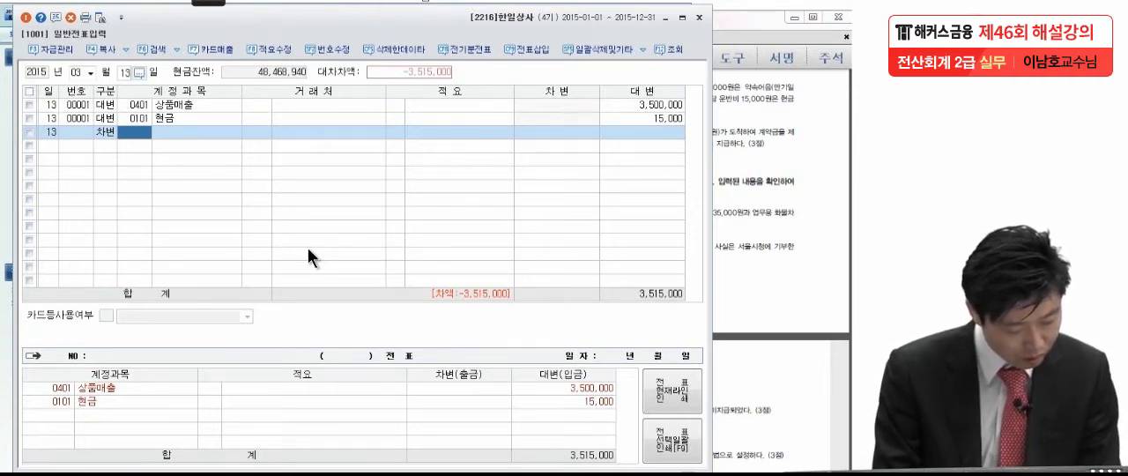
type("야소")
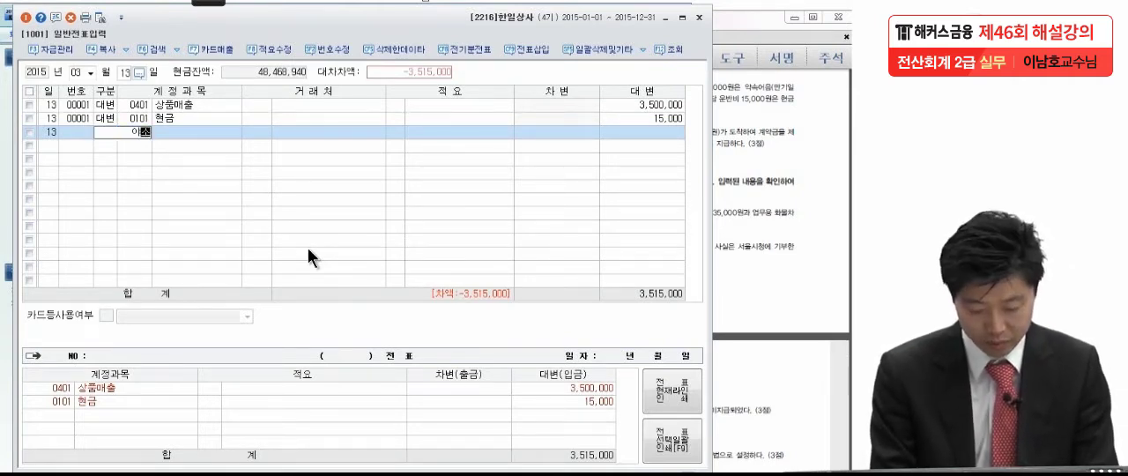
key("BackSpace")
key("BackSpace")
key("BackSpace")
type("받")
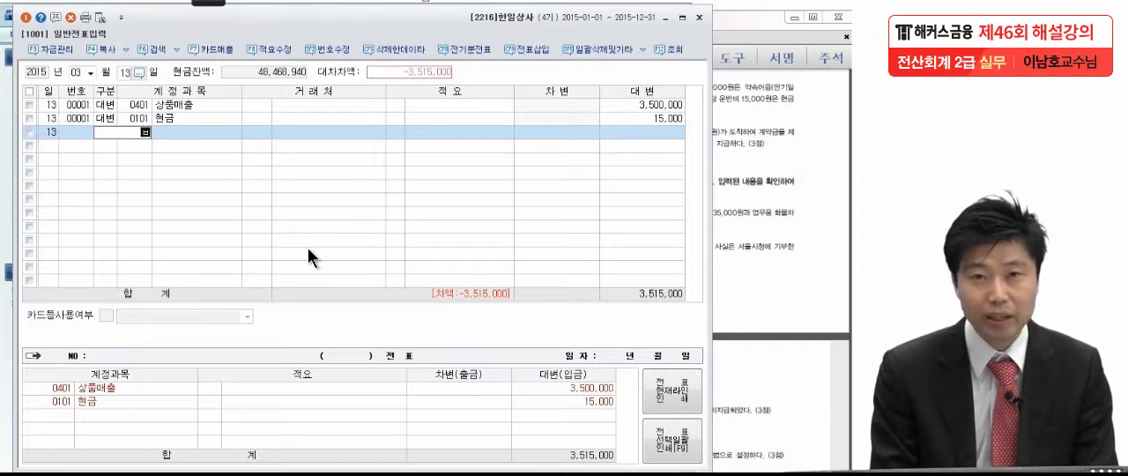
type("음")
key("Return")
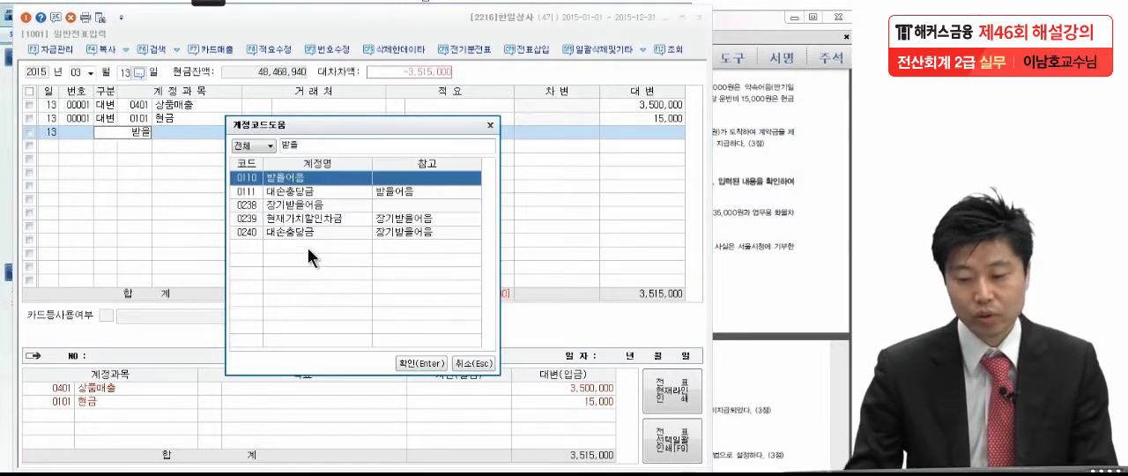
double_click(285, 181)
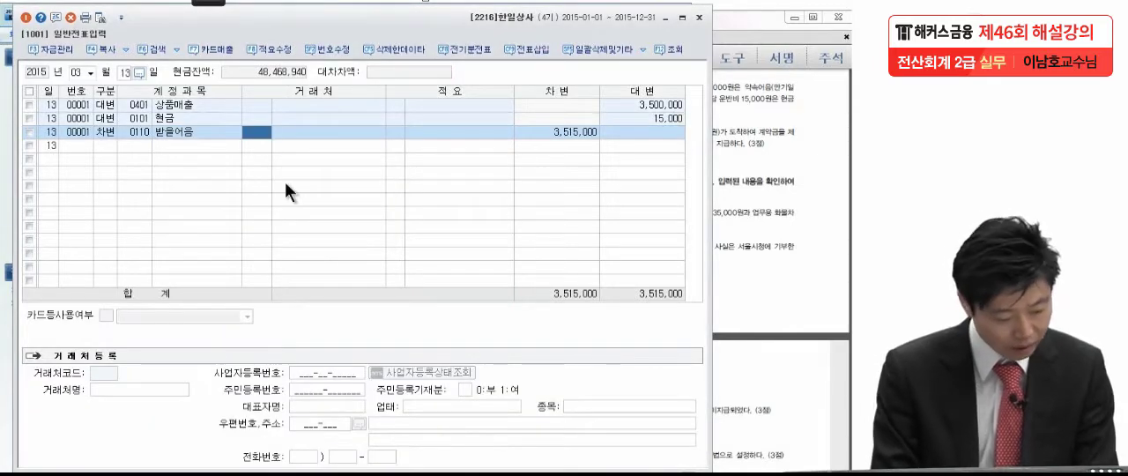
Set the 받을어음 line's customer to 00112 부흥신발 and its debit amount to 500,000
type("부회")
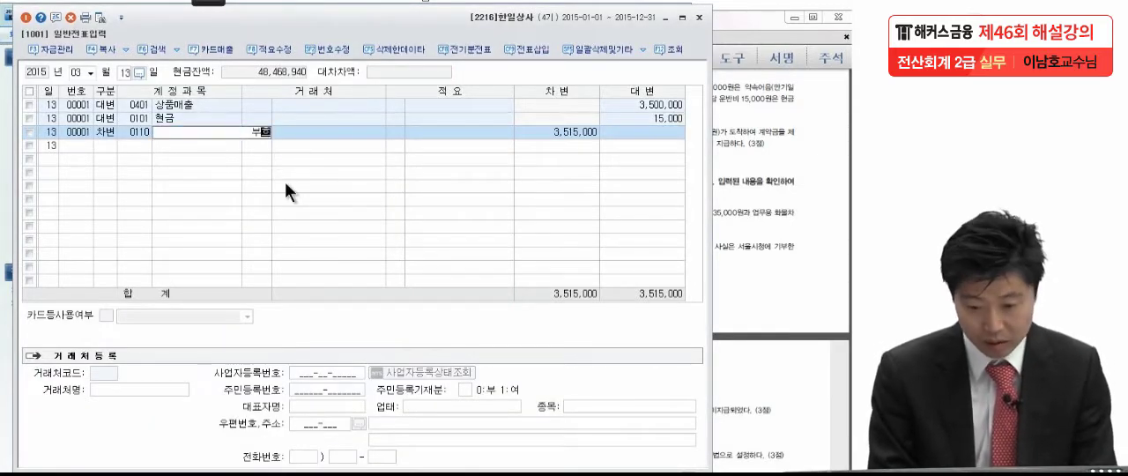
key("Return")
key("Return")
key("Return")
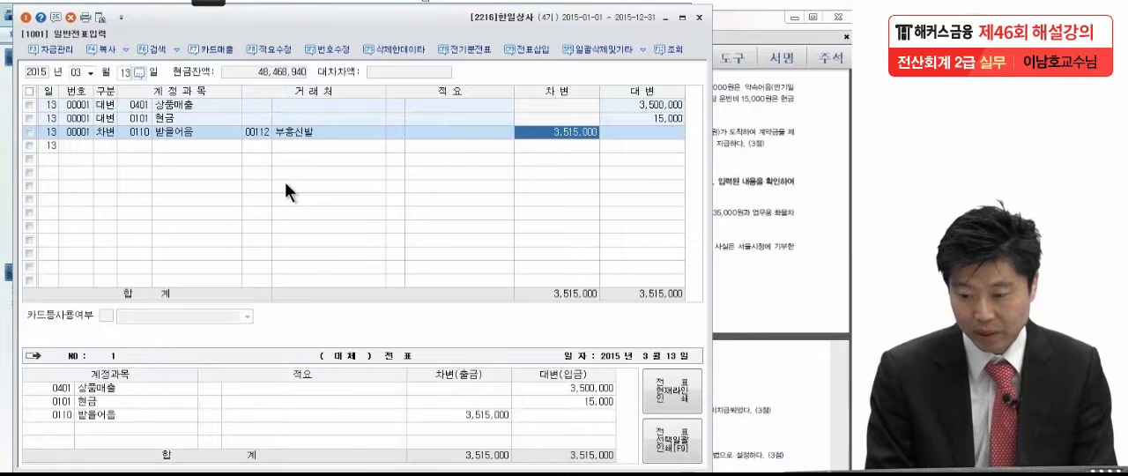
type("500000")
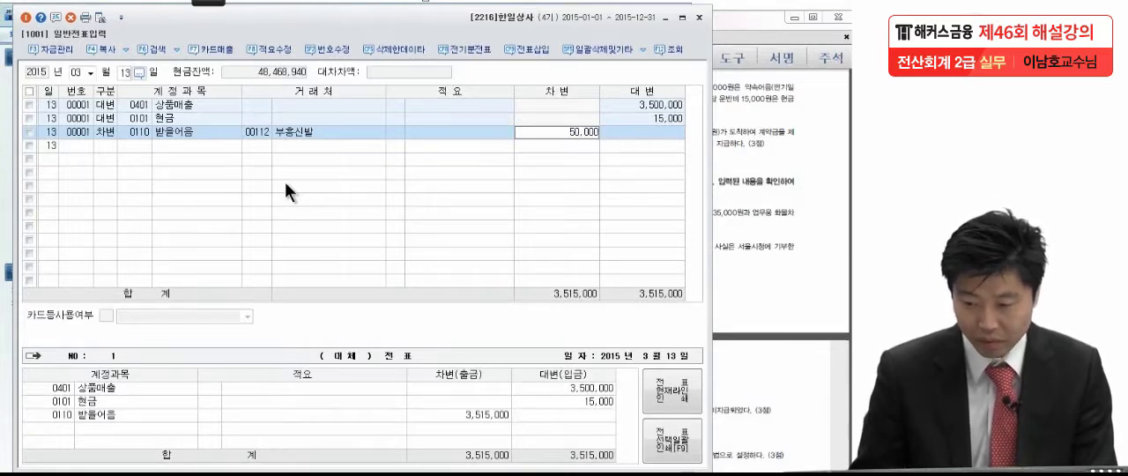
key("Return")
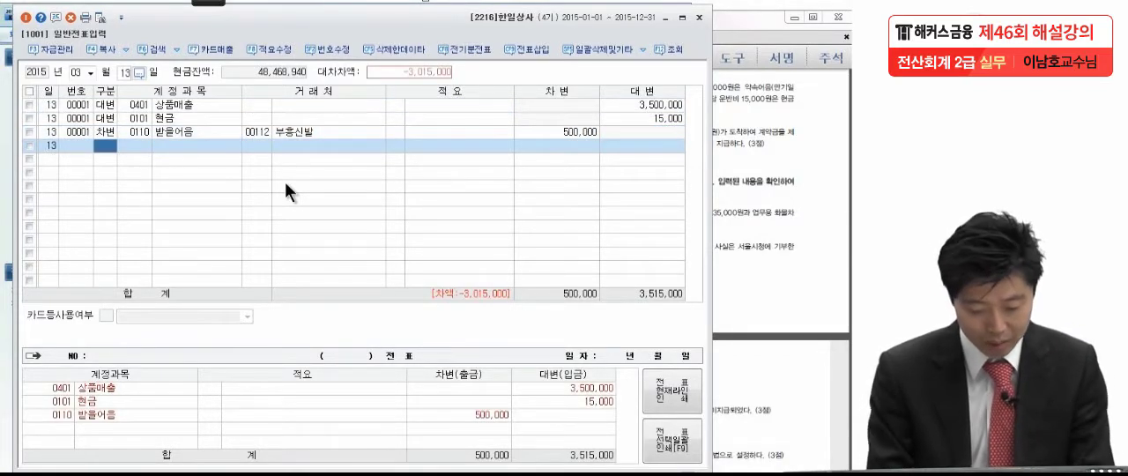
Add a 차변 line for account 0108 외상매출금 with customer 00112 부흥신발 and a debit of 3,000,000
type("3")
key("Return")
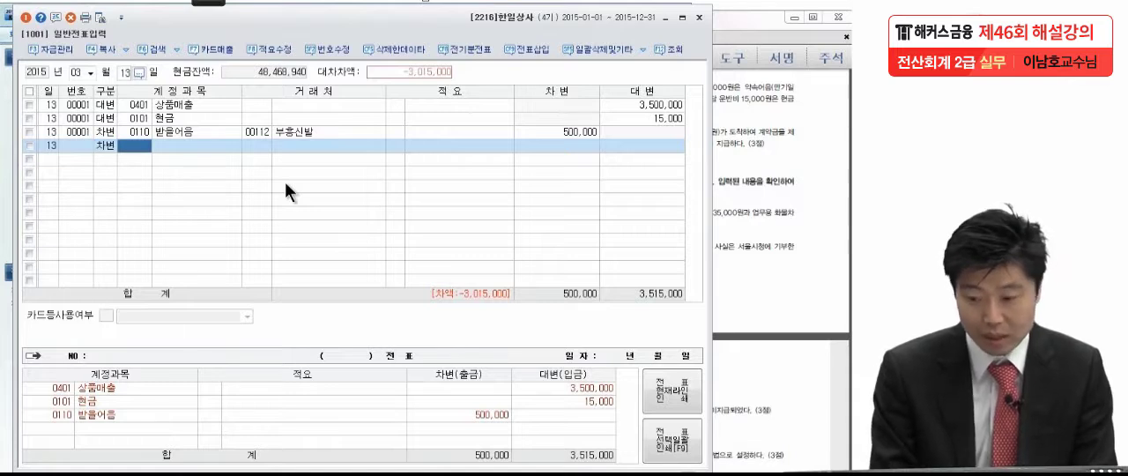
type("외상")
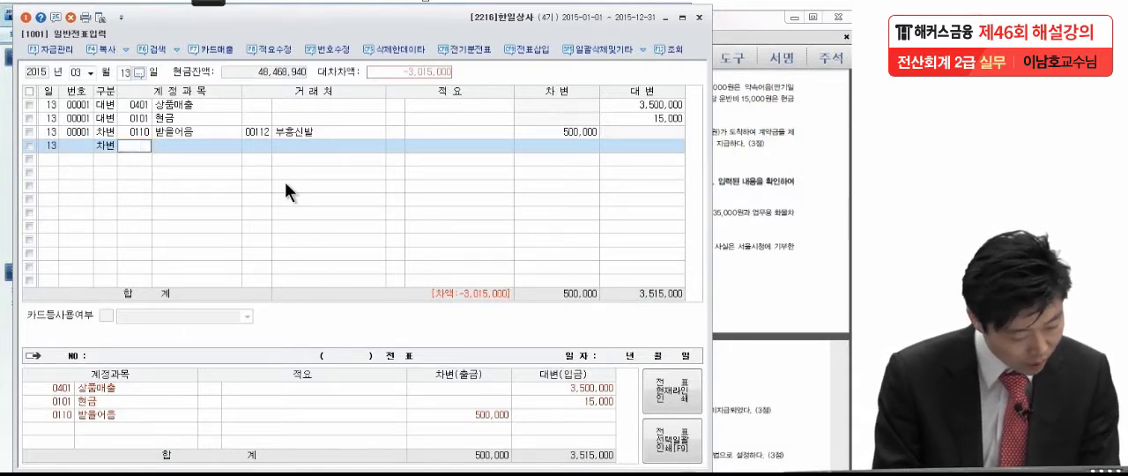
key("Return")
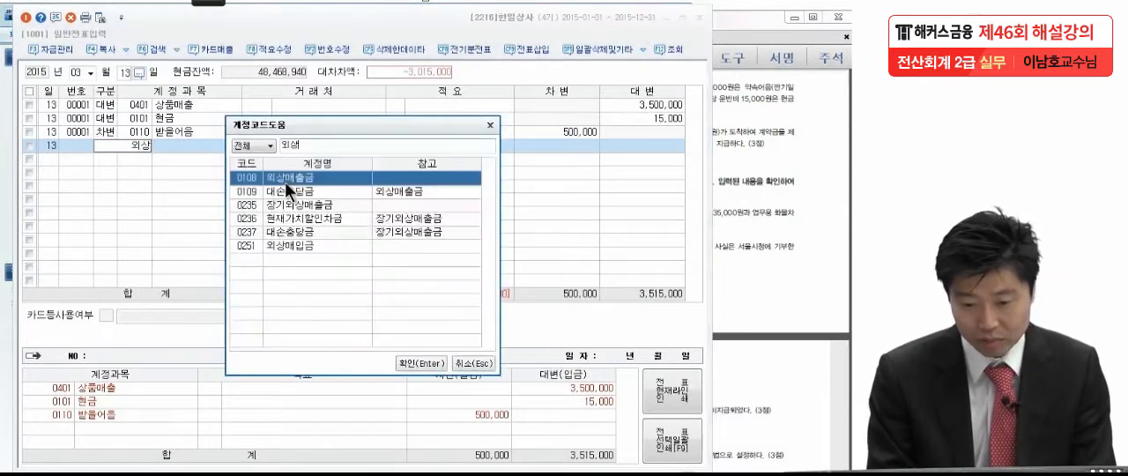
key("Return")
type("112")
key("Return")
key("Return")
key("Return")
type("30,000,000")
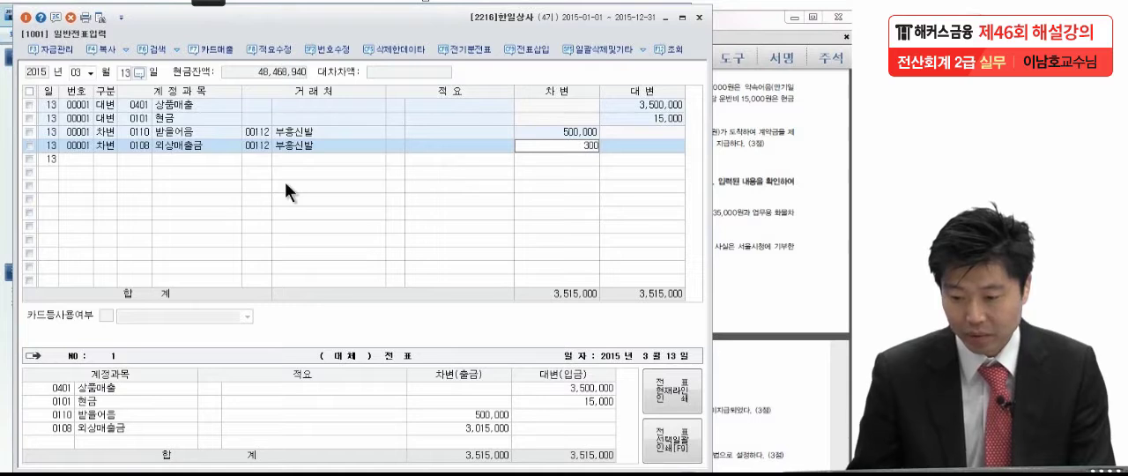
key("BackSpace")
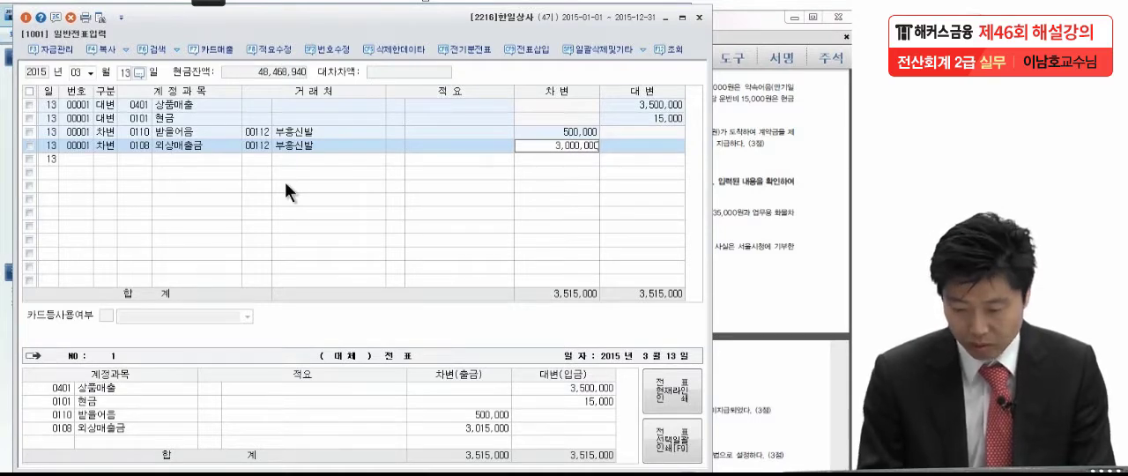
key("Return")
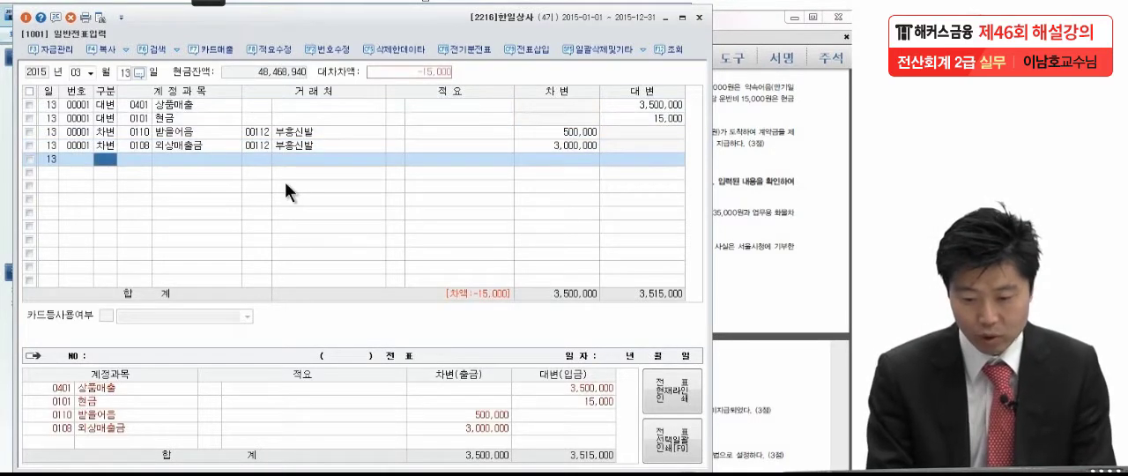
Add a 차변 line for the selling and administrative account 0824 운반비
type("3")
key("Return")
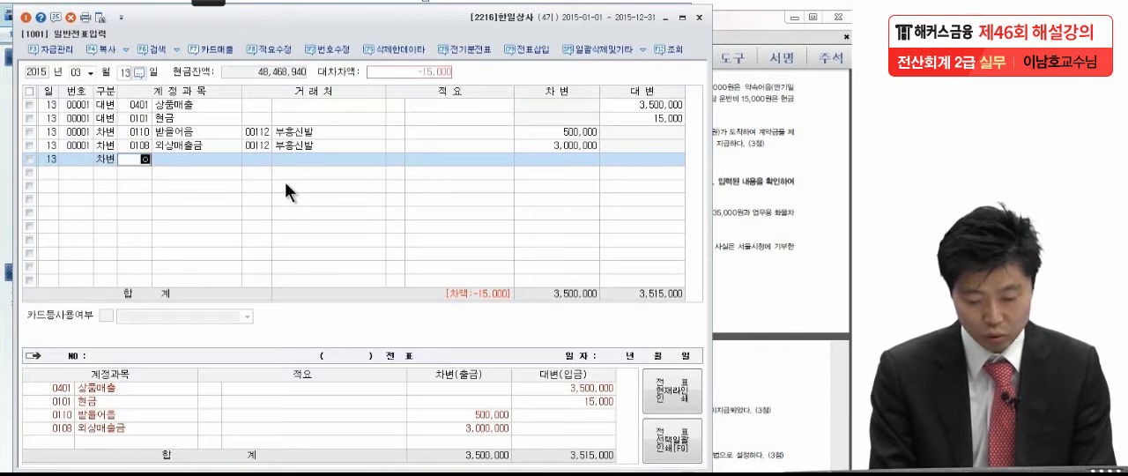
type("운반")
key("Return")
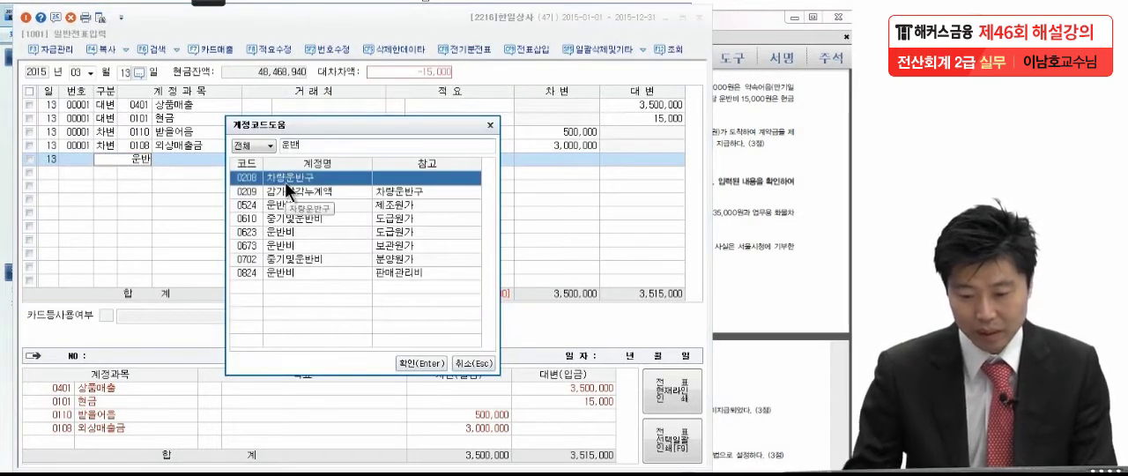
left_click(308, 272)
key("Return")
key("Return")
key("Return")
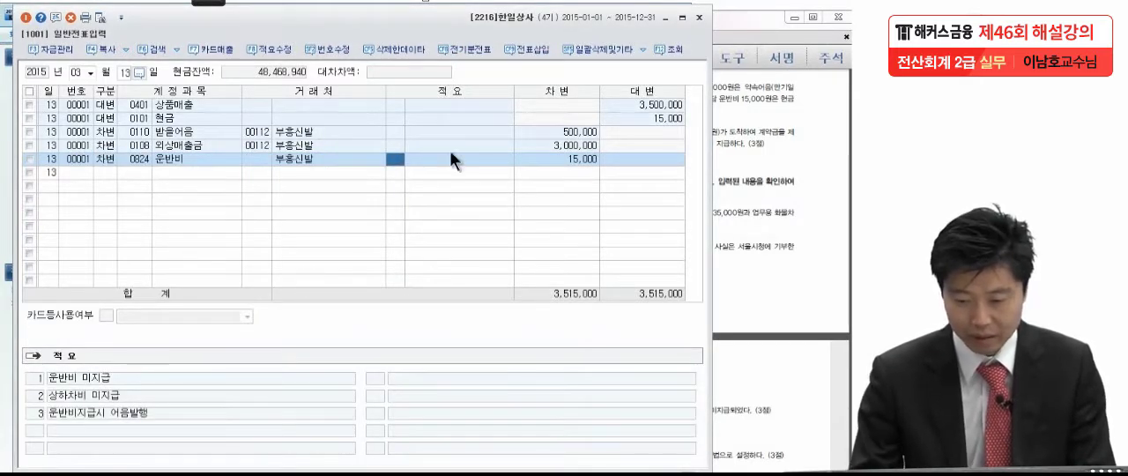
Clear the customer on the 운반비 line and accept 15,000 as its debit amount
left_click(379, 156)
key("Return")
key("Return")
key("Return")
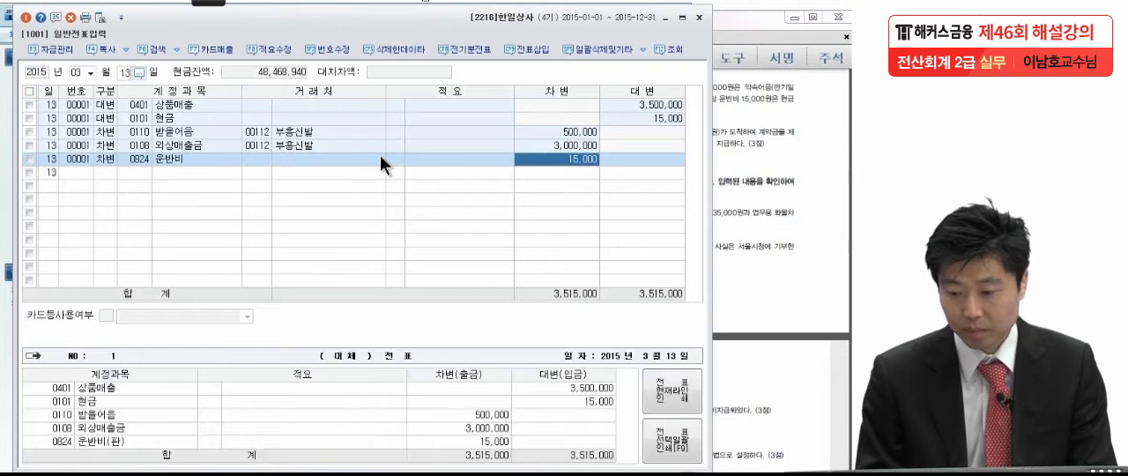
key("Return")
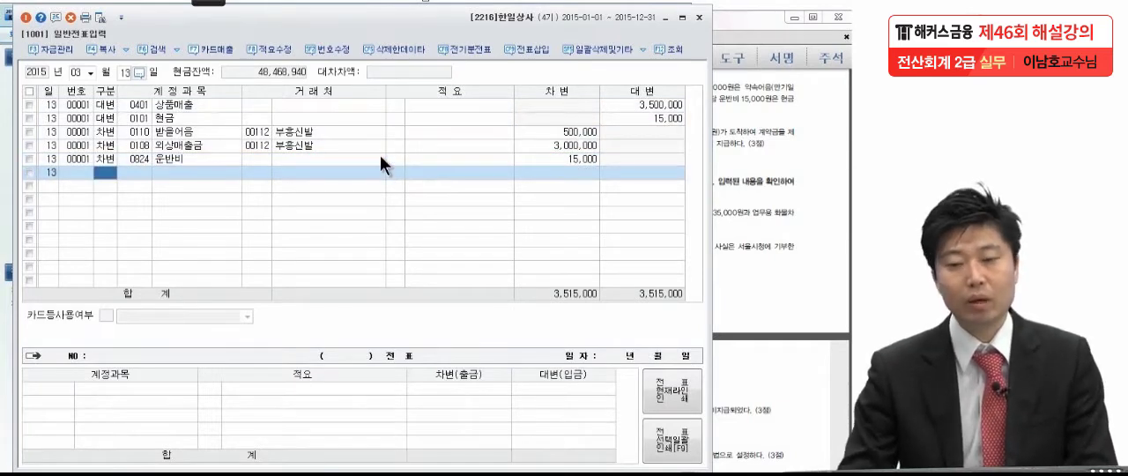
Review the 상품매출, 받을어음 and 외상매출금 amounts in the March 13 voucher
left_click(222, 104)
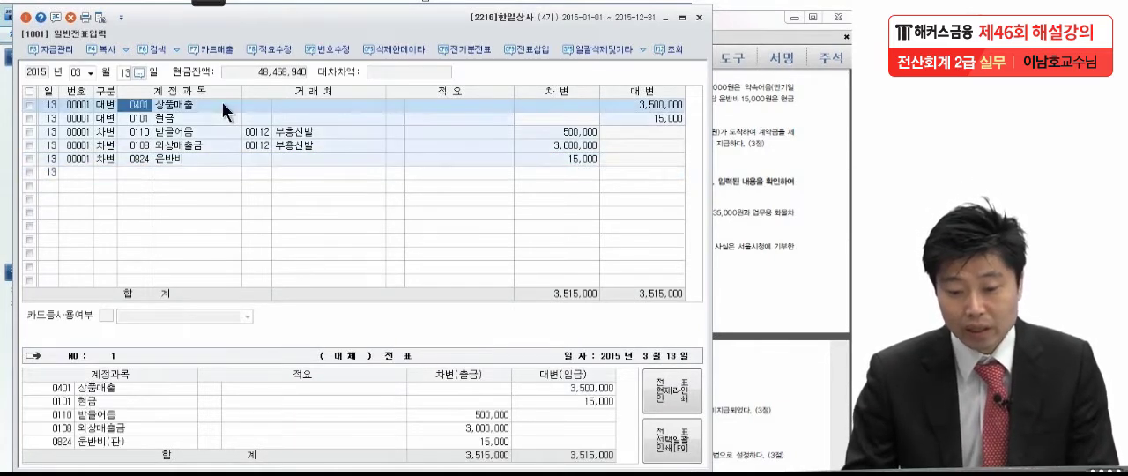
left_click(577, 131)
left_click(574, 144)
left_click(528, 107)
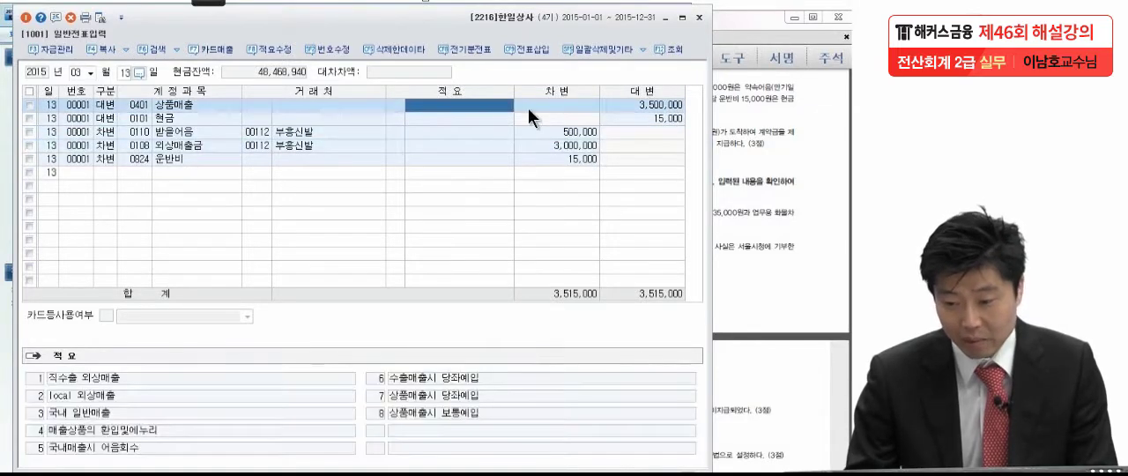
left_click(628, 102)
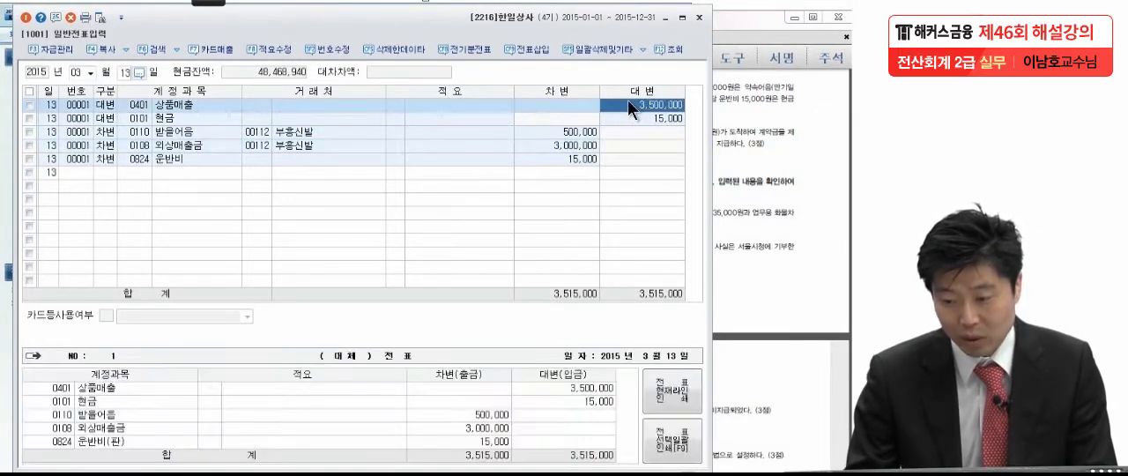
left_click(577, 135)
left_click(571, 147)
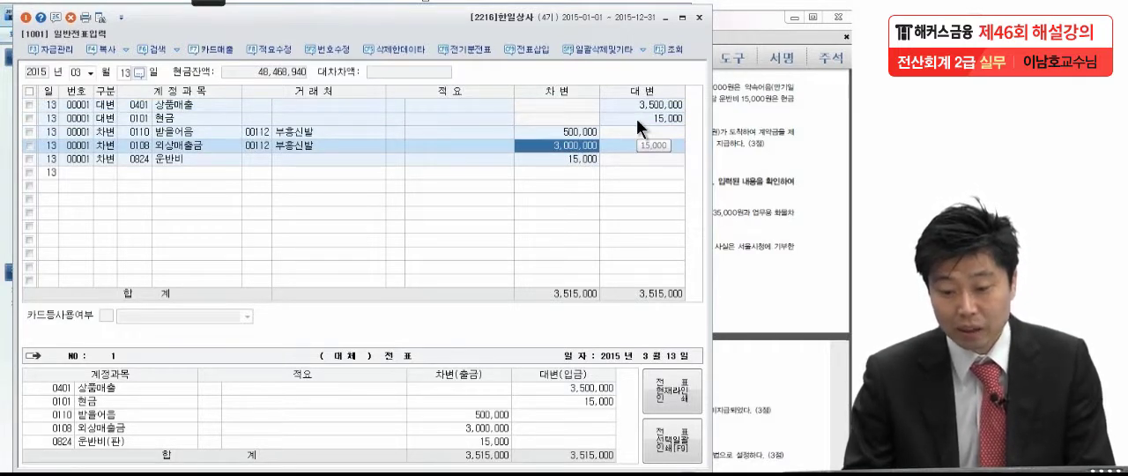
Review the amounts and voucher numbers of the March 13 lines
left_click(636, 118)
left_click(557, 158)
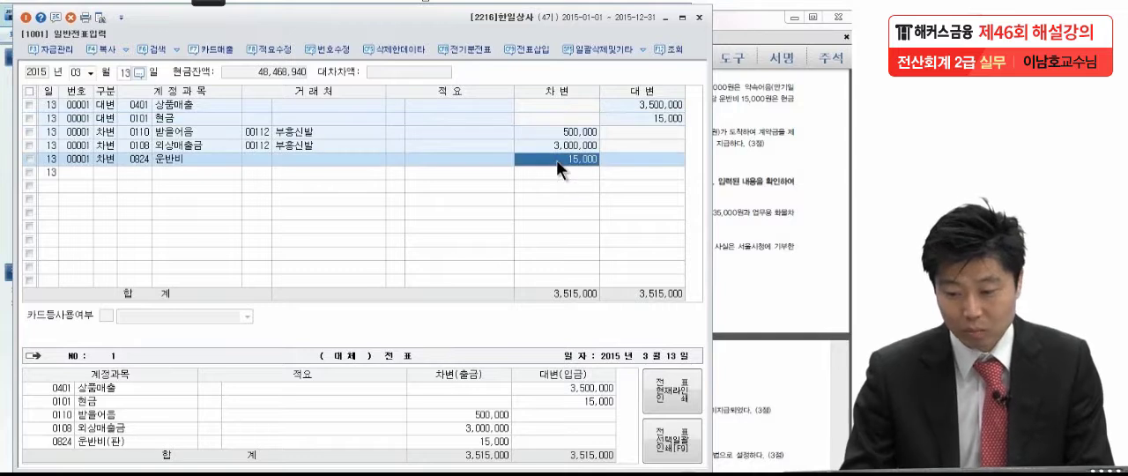
left_click(78, 117)
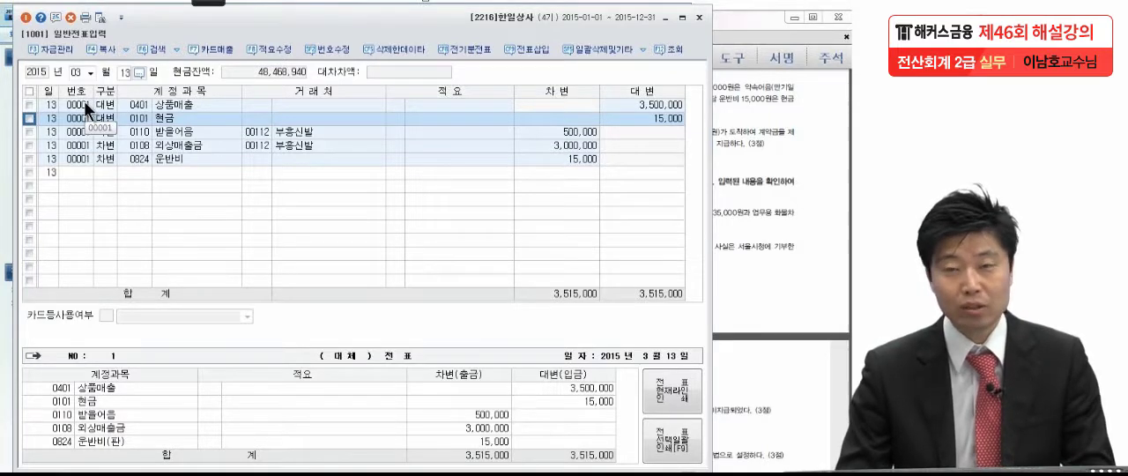
left_click(70, 149)
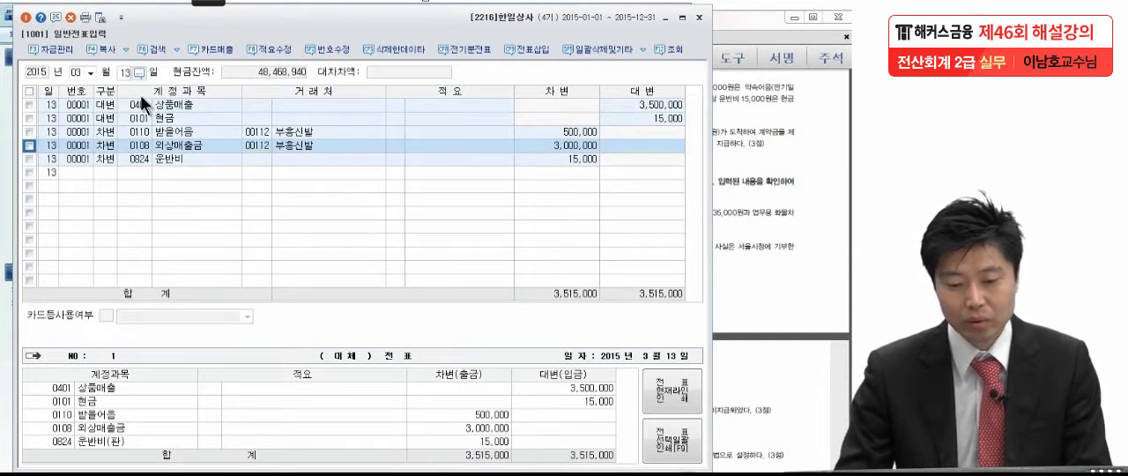
left_click(81, 156)
left_click(80, 172)
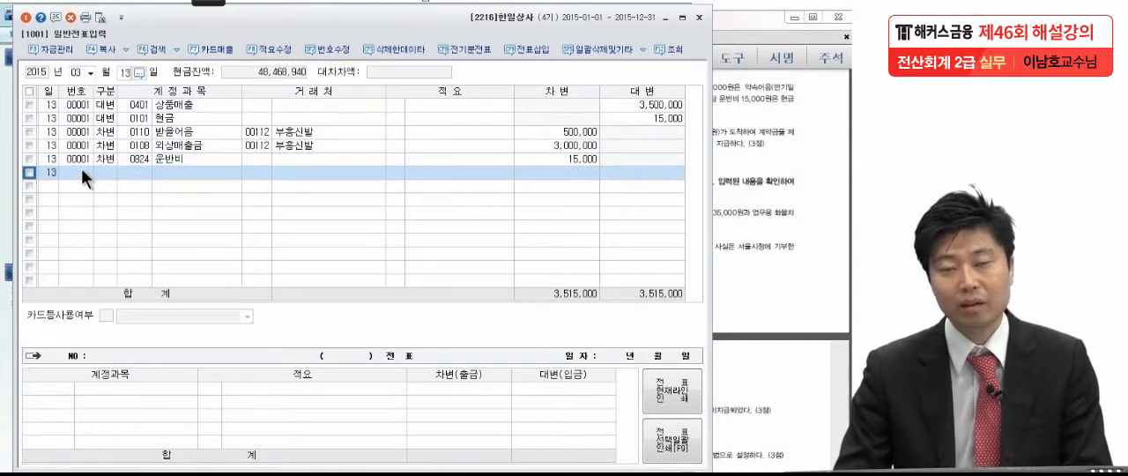
left_click(78, 160)
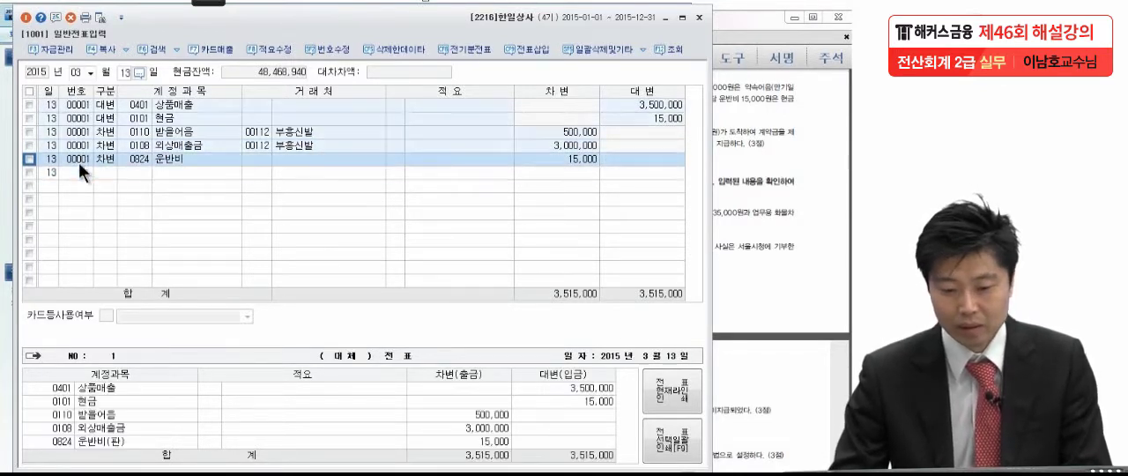
Read item (8) of problem 4, the March 22 transaction with 금장상회, in the exam PDF in Adobe Reader
left_click(729, 226)
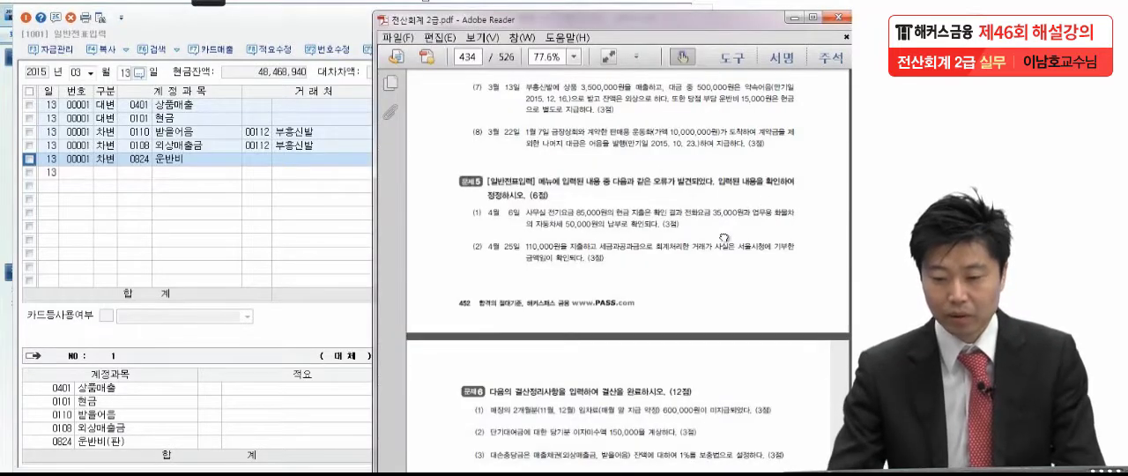
scroll(728, 225, "down", 1)
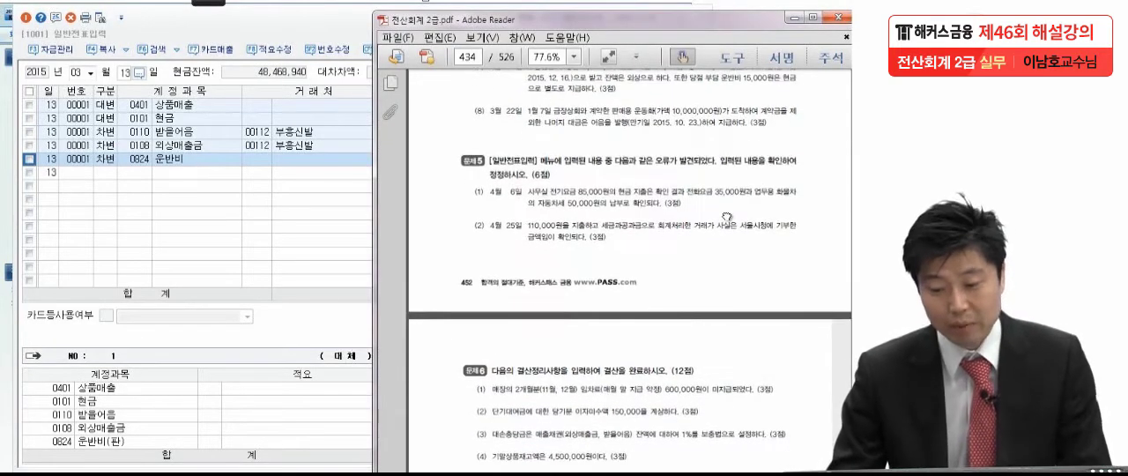
left_click(214, 175)
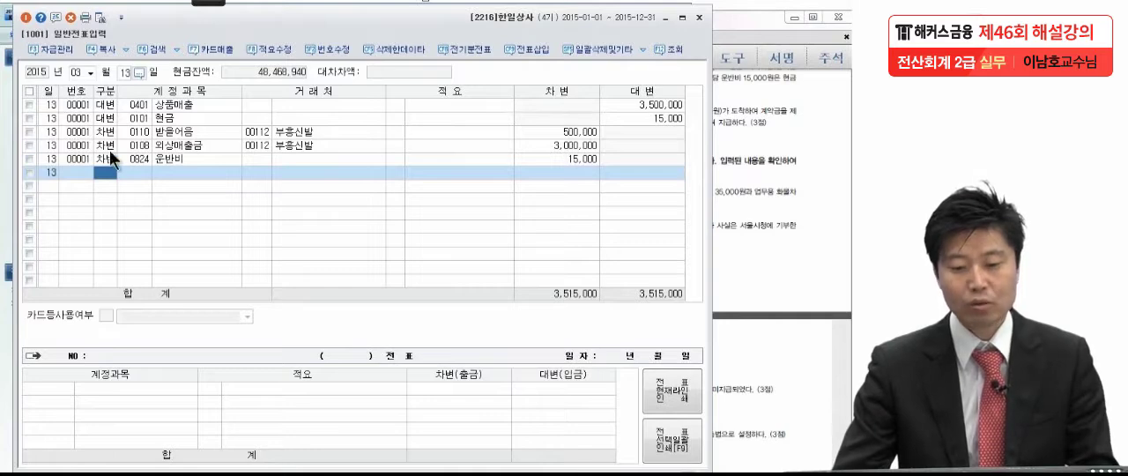
left_click(826, 152)
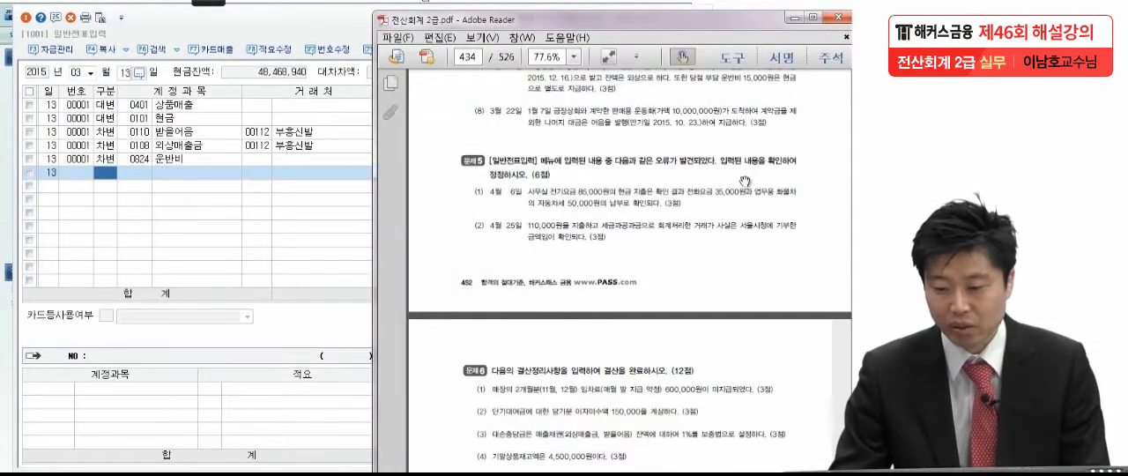
left_click_drag(744, 180, 742, 159)
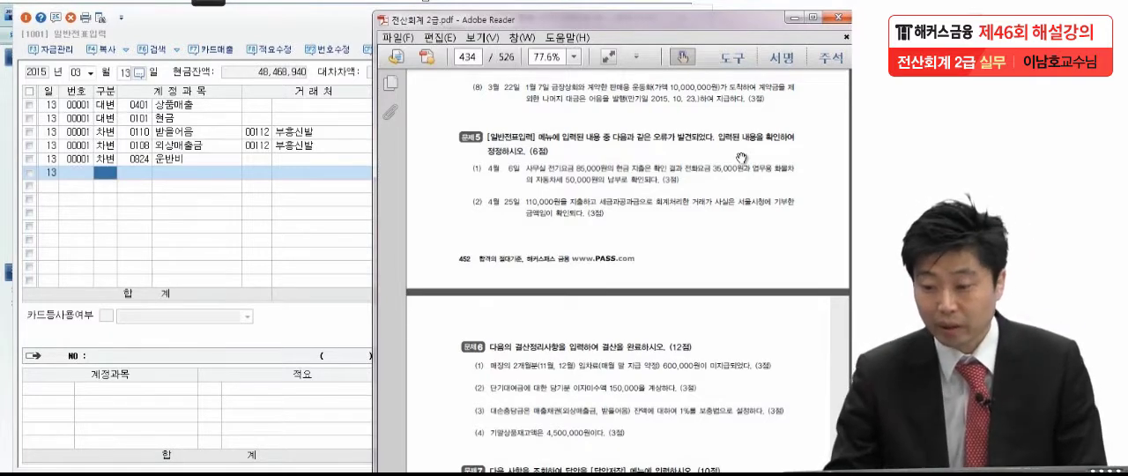
Look up the January 7 voucher in KcLep and check its 선급금 payment to 금장상회 against the problem text
left_click(90, 75)
left_click(80, 84)
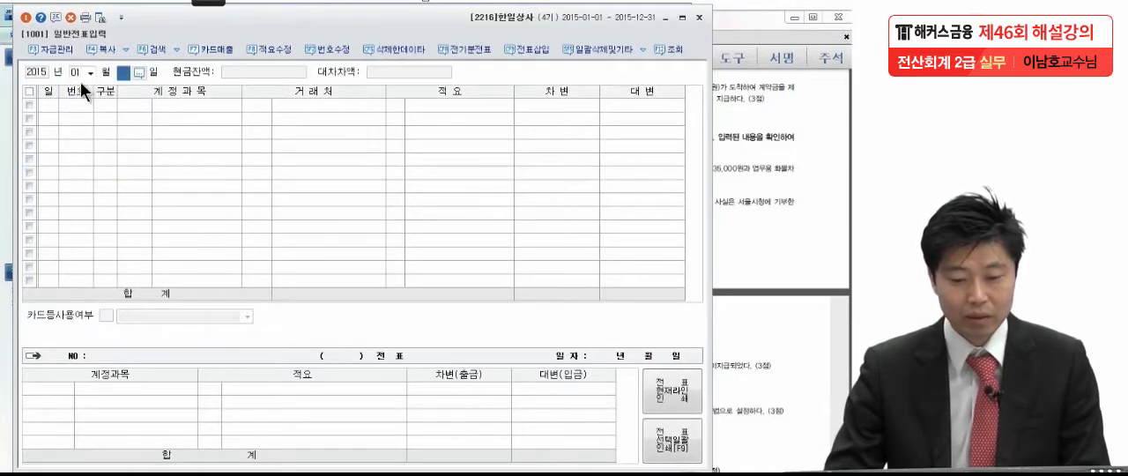
type("7")
key("Return")
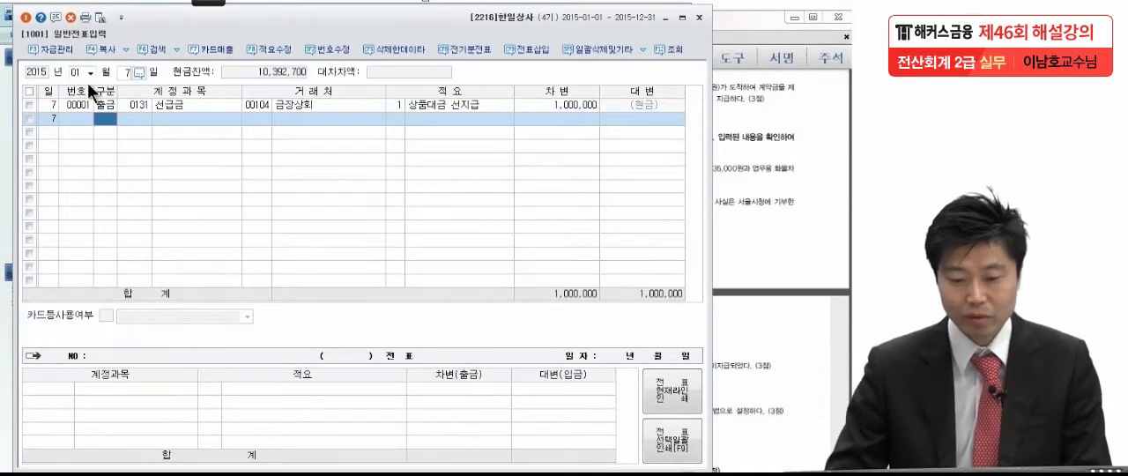
left_click(176, 103)
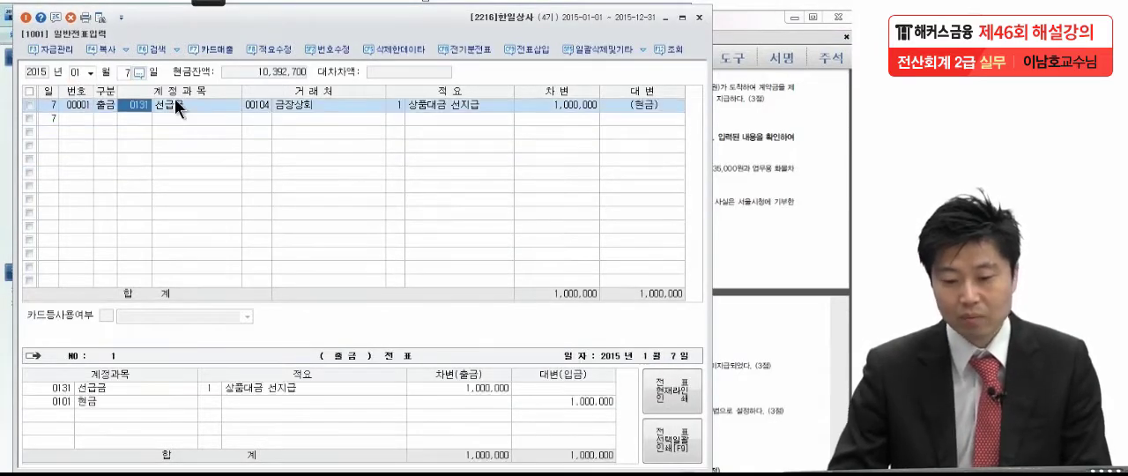
left_click(583, 108)
left_click(778, 170)
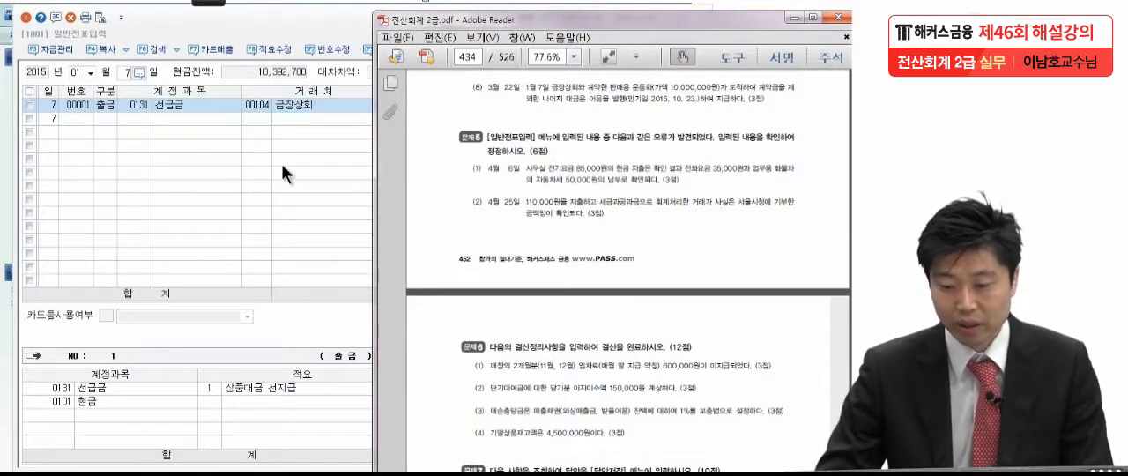
Set the general voucher date to March 22 in KcLep
left_click(88, 69)
type("3")
key("Return")
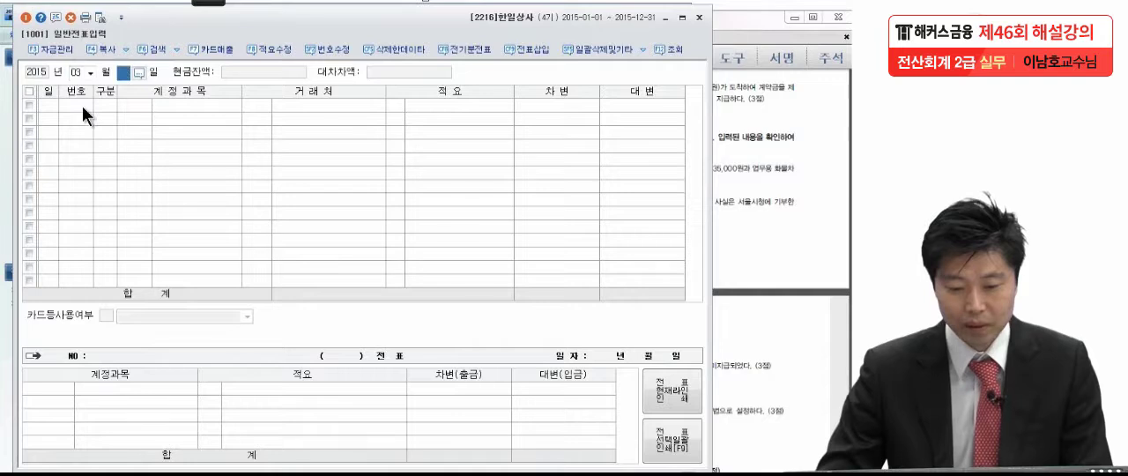
type("22")
key("Return")
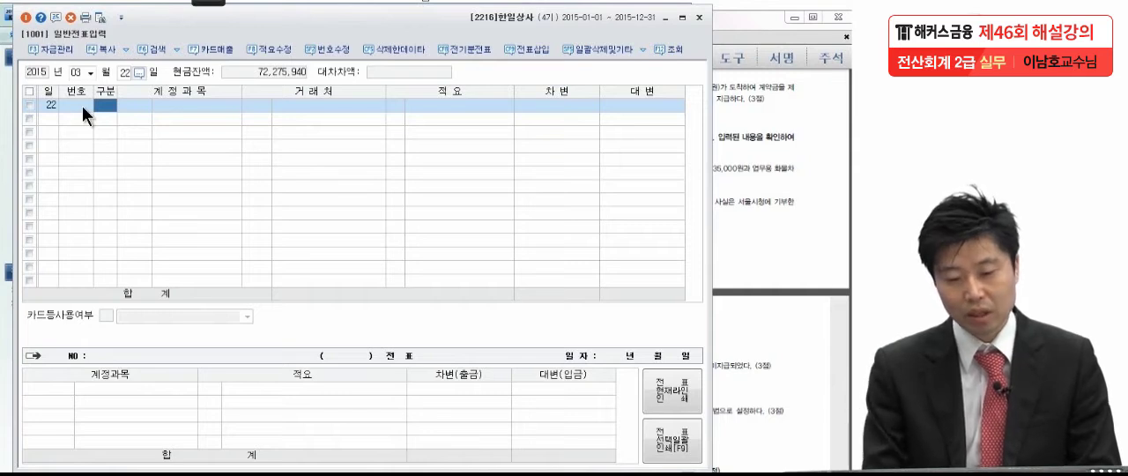
Start a 대변 line in the March 22 voucher with account 0131 선급금
type("4")
key("Return")
type("서ㄴ급")
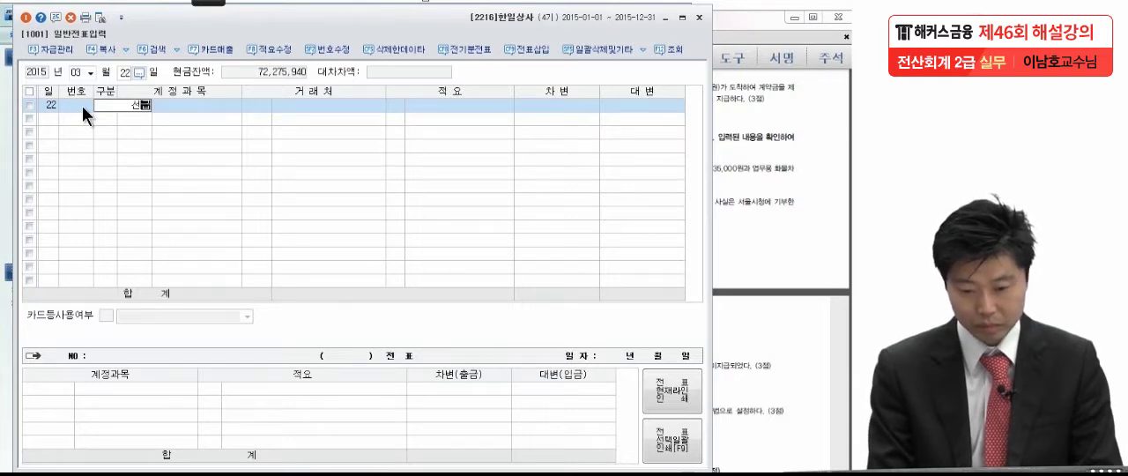
key("Return")
Give the 선급금 line customer 00104 금장상회 and a credit of 1,000,000, without a 적요
key("Return")
type("금장")
key("Return")
key("Return")
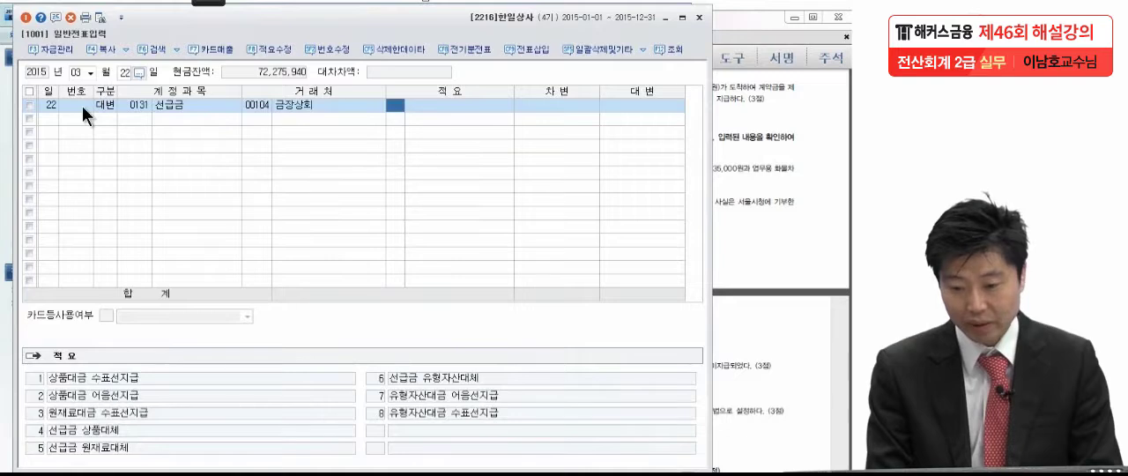
key("Return")
type("1,000")
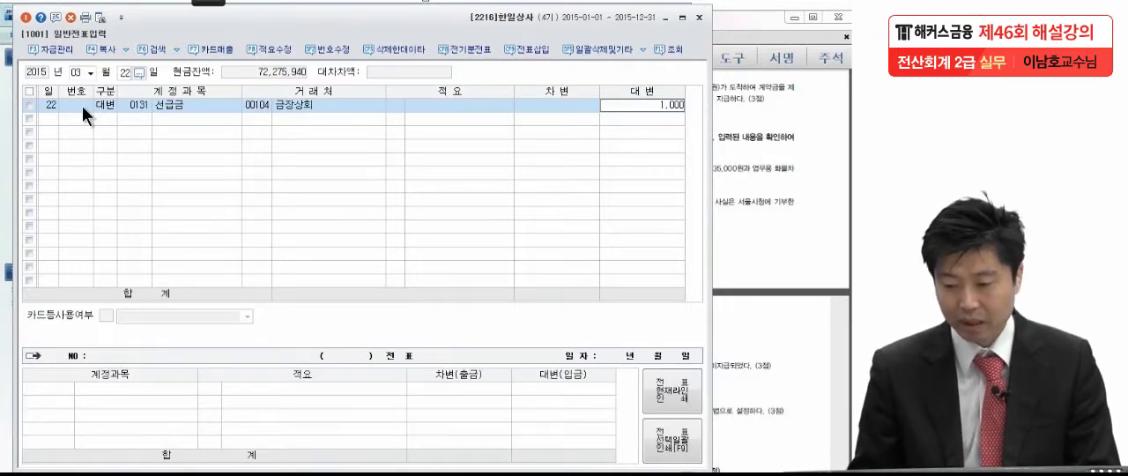
type(",000")
key("Return")
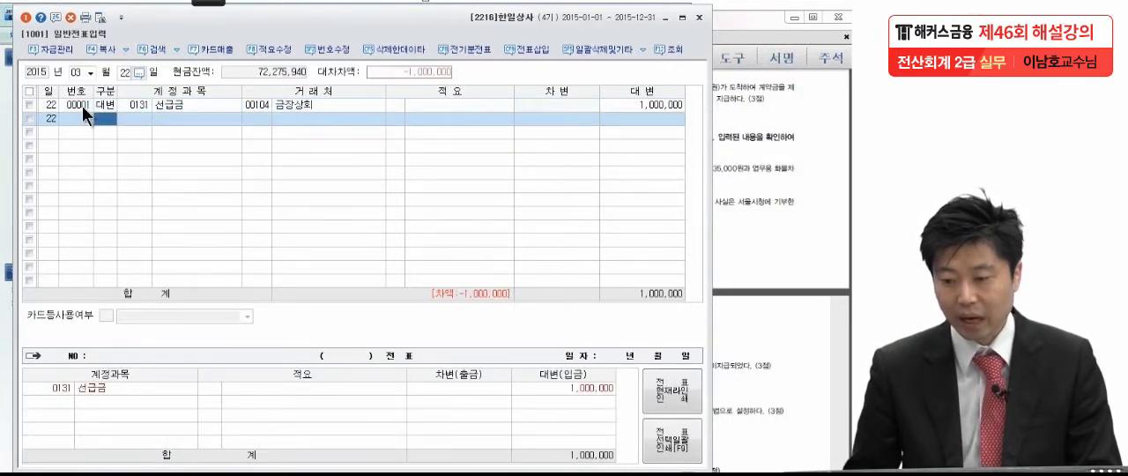
Recheck the transaction in the exam PDF and start a second 대변 line with account 0252 지급어음
left_click(782, 139)
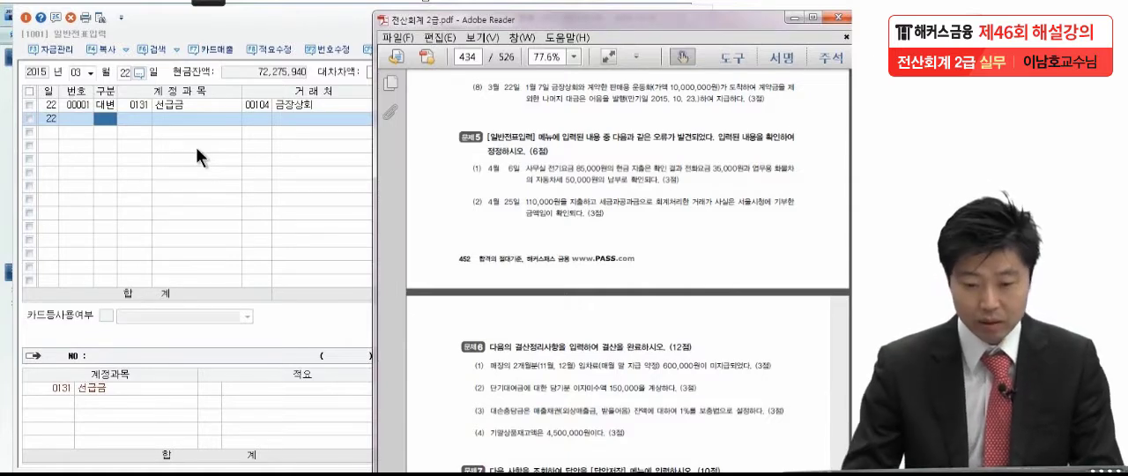
left_click(102, 117)
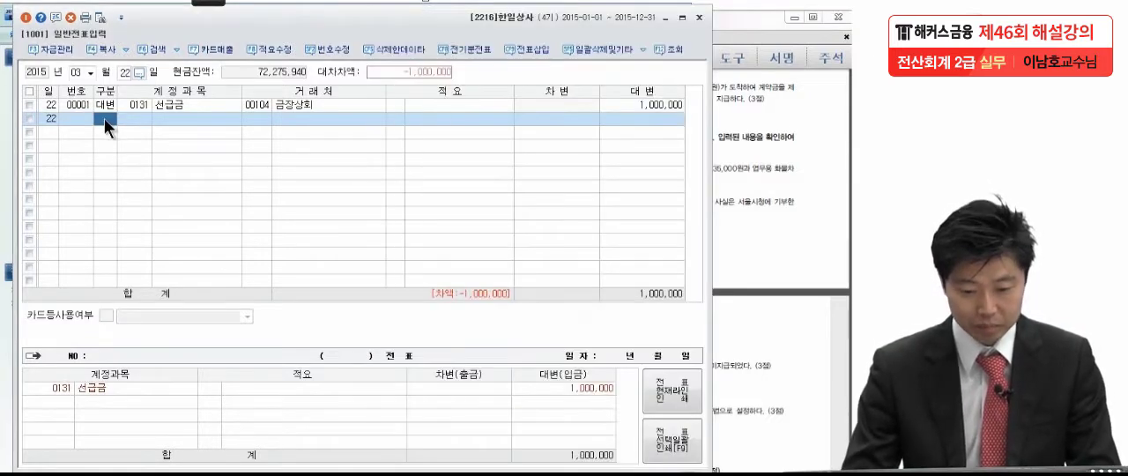
key("4")
key("Return")
type("지급")
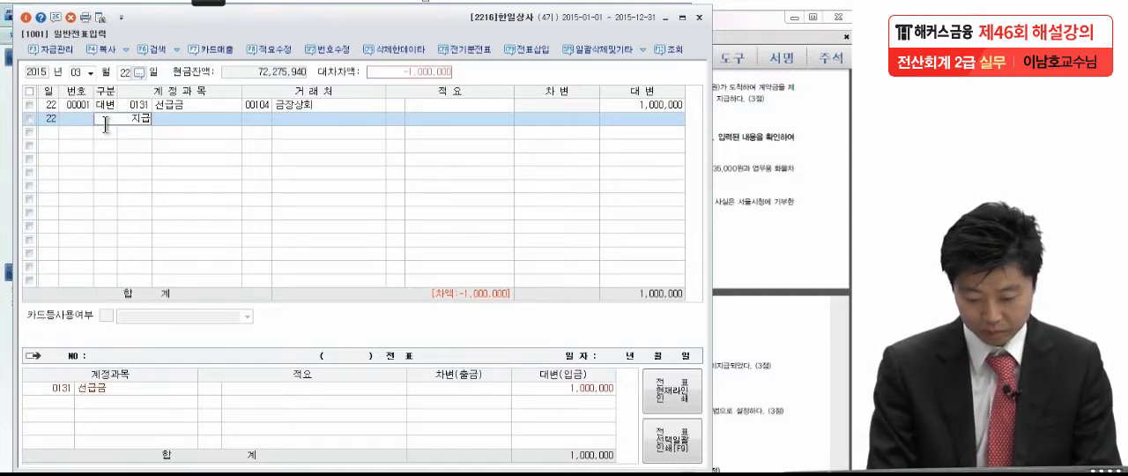
key("Return")
left_click(292, 191)
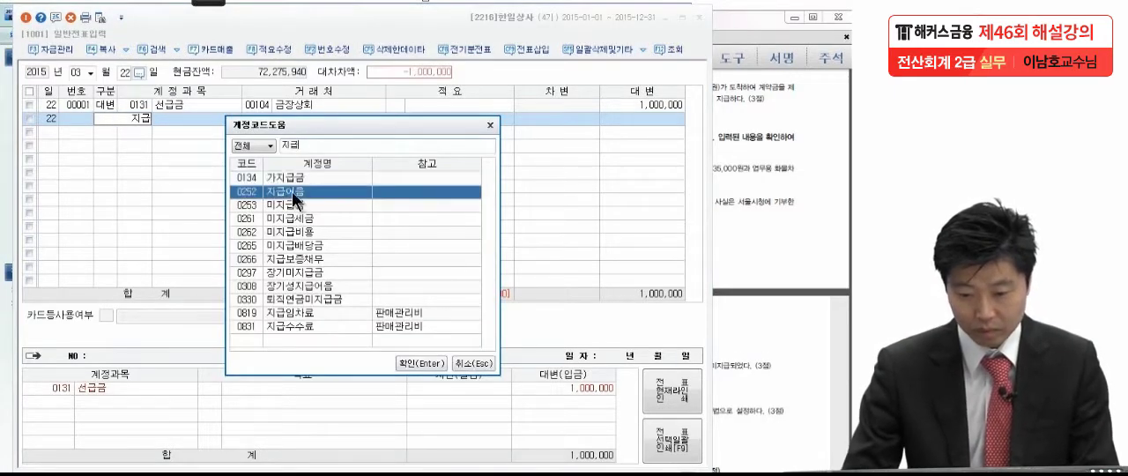
key("Return")
Give the 지급어음 line customer 00104 금장상회 and a credit of 9,000,000
type("금장")
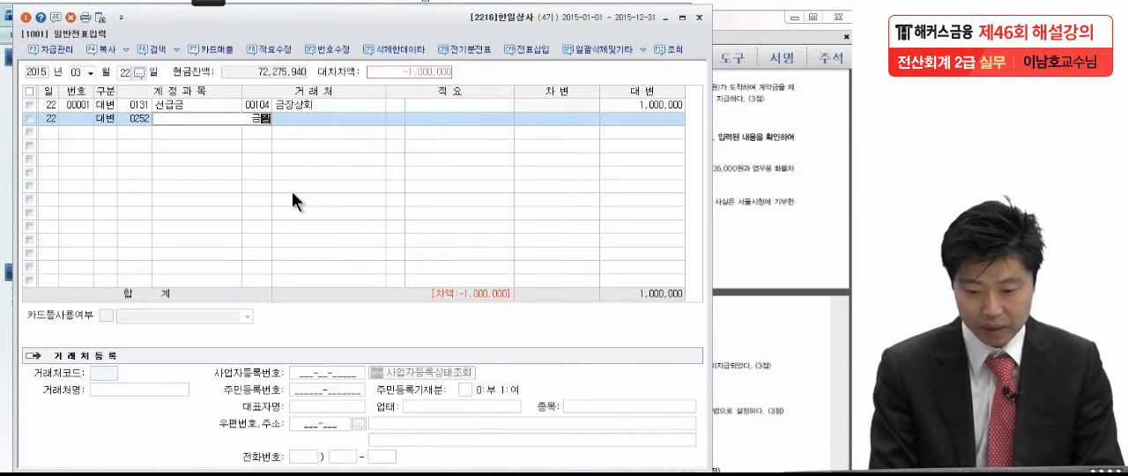
key("Return")
key("Return")
key("Return")
key("Return")
type("90000000")
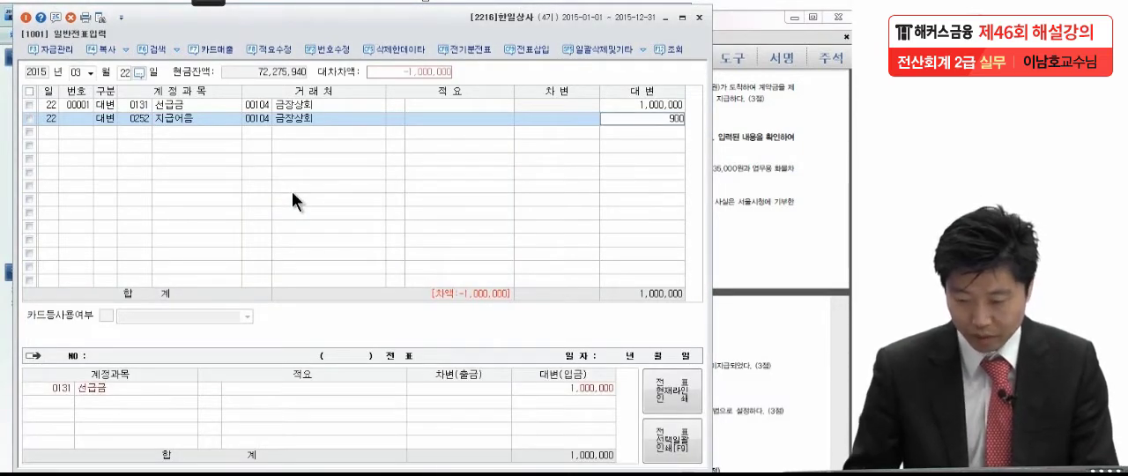
key("BackSpace")
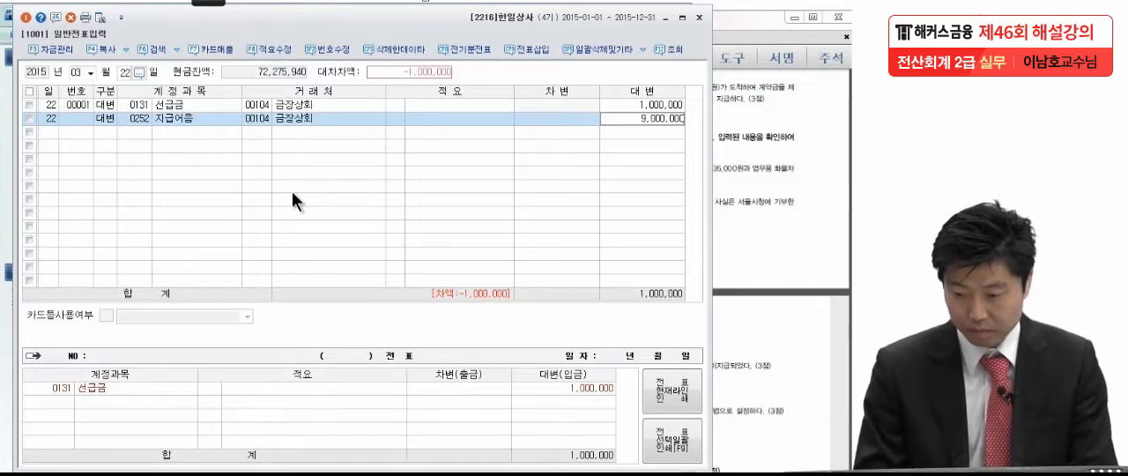
key("Return")
Add a 차변 line for account 0146 상품 with a debit of 10,000,000 and no customer
type("3146")
key("Return")
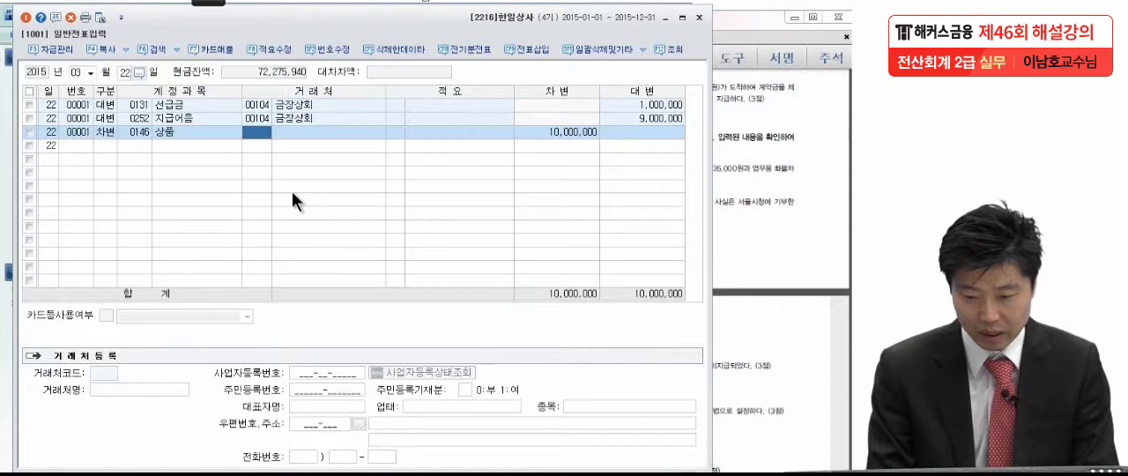
key("Return")
key("Return")
key("Return")
left_click(296, 130)
key("Delete")
left_click(313, 152)
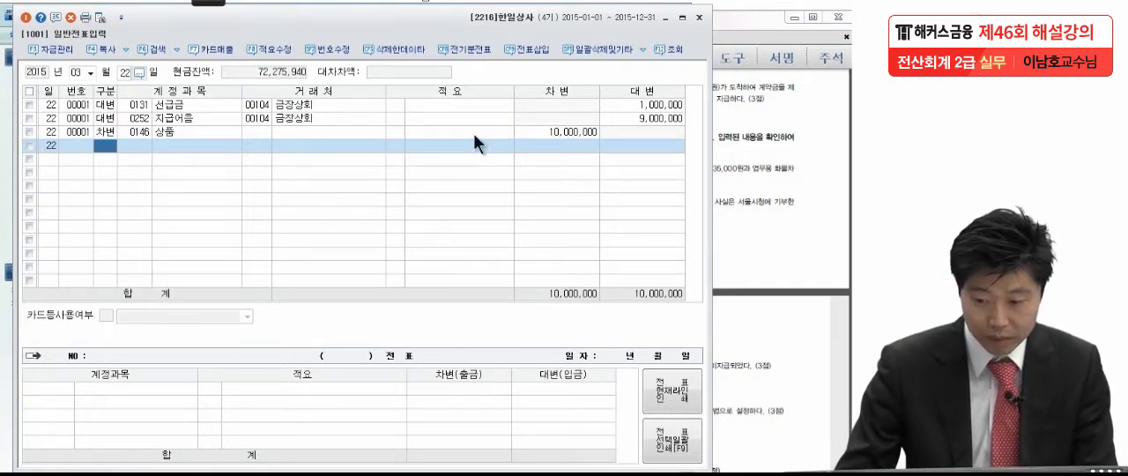
Read problem 5 in the exam PDF and open the April 6 general voucher in KcLep
left_click(814, 211)
scroll(812, 187, "down", 1)
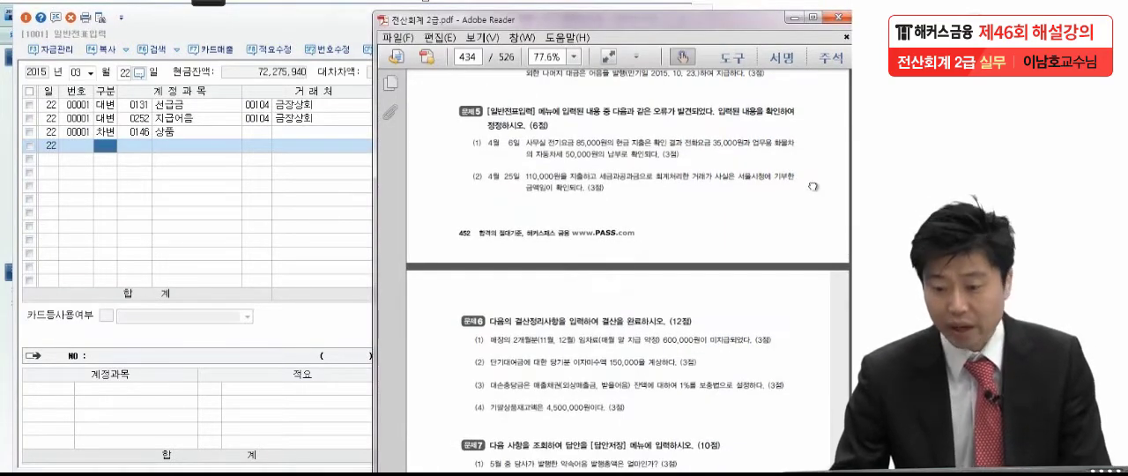
scroll(783, 208, "down", 1)
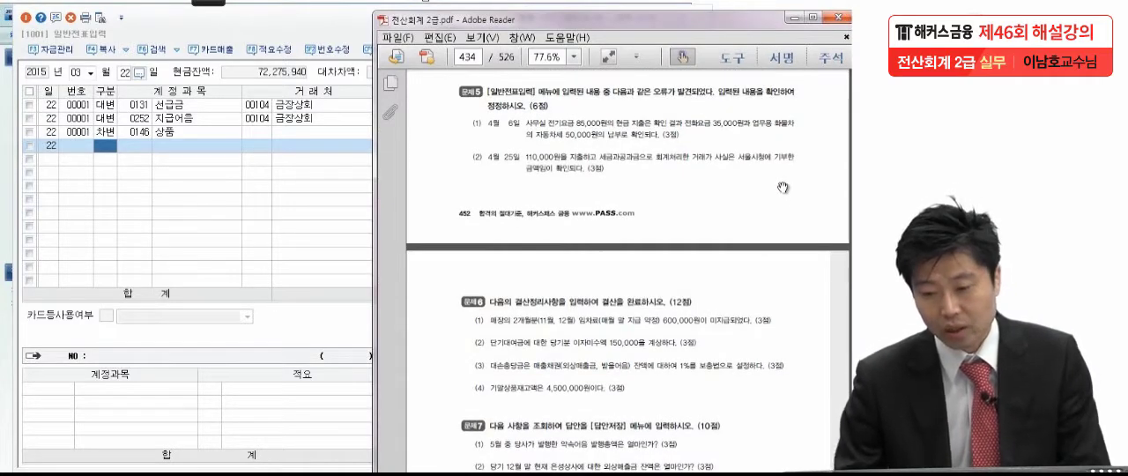
left_click(90, 70)
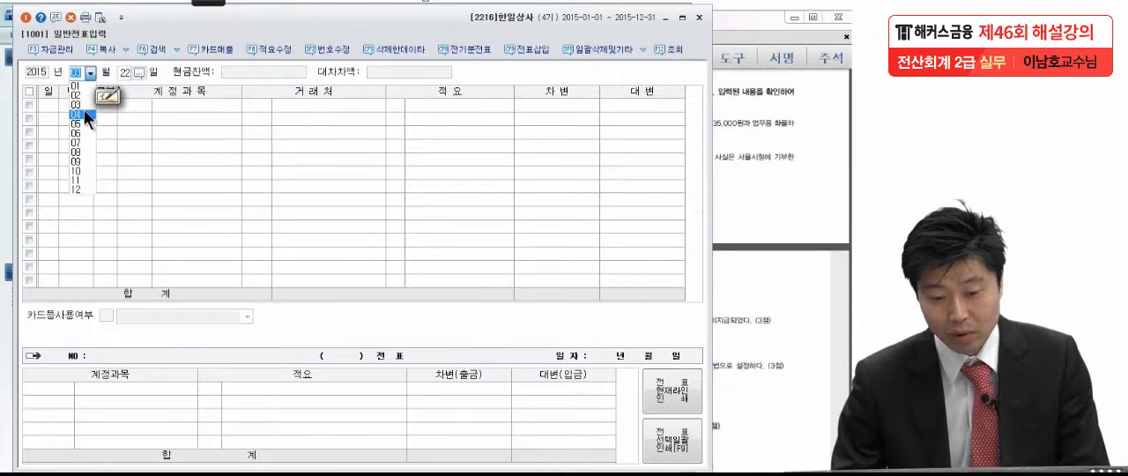
left_click(84, 109)
type("6")
key("Return")
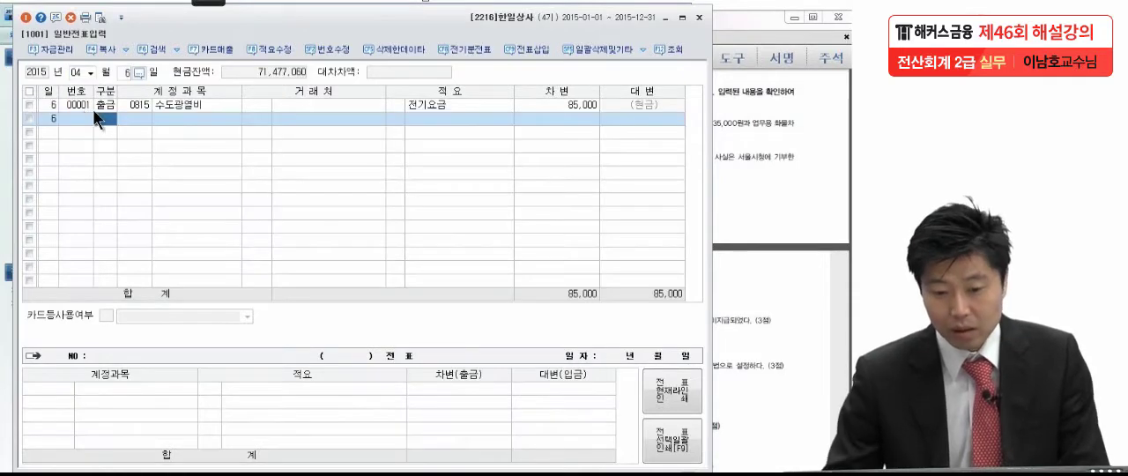
Compare the April 6 수도광열비 line with item (1) of problem 5 in the exam PDF
left_click(166, 105)
left_click(734, 139)
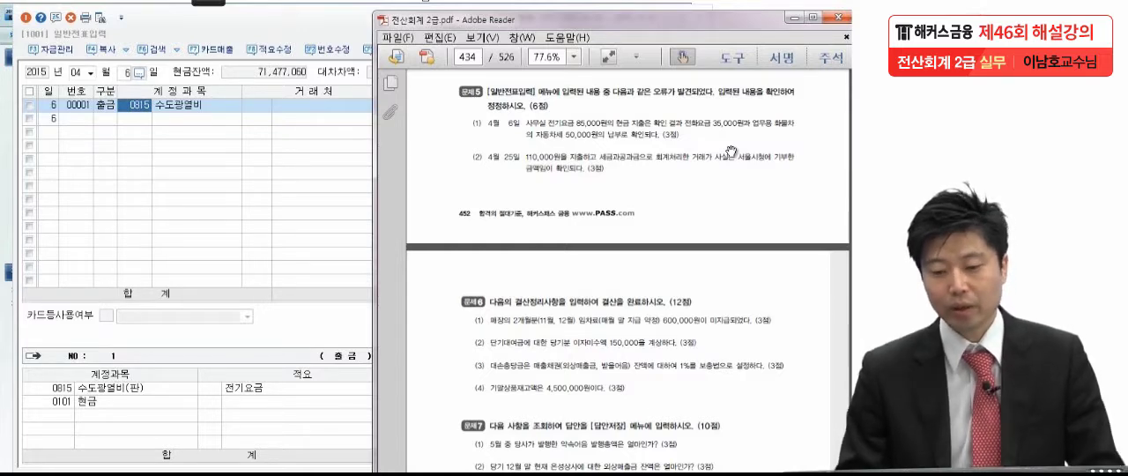
left_click(248, 160)
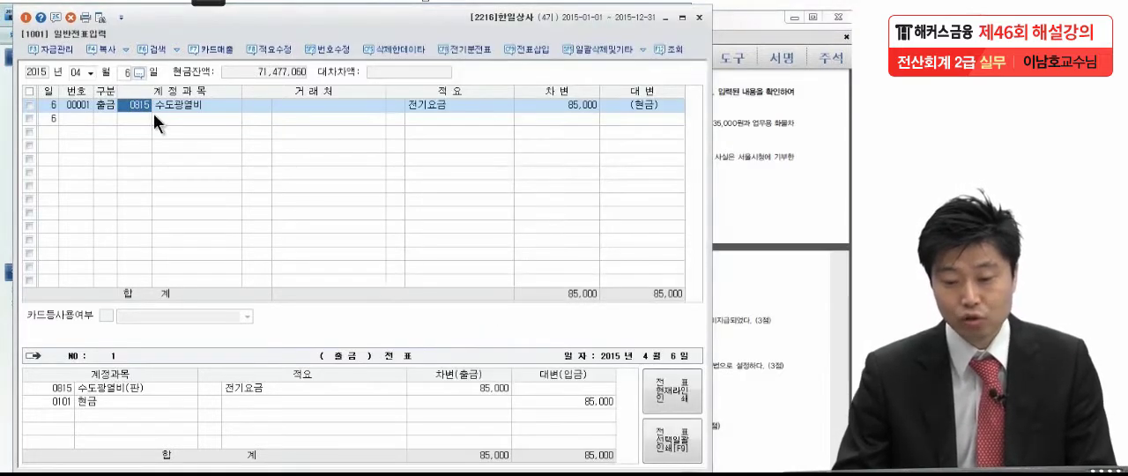
Add a 대변 line to the April 6 voucher for account 0101 현금 with a credit of 85,000
left_click(110, 106)
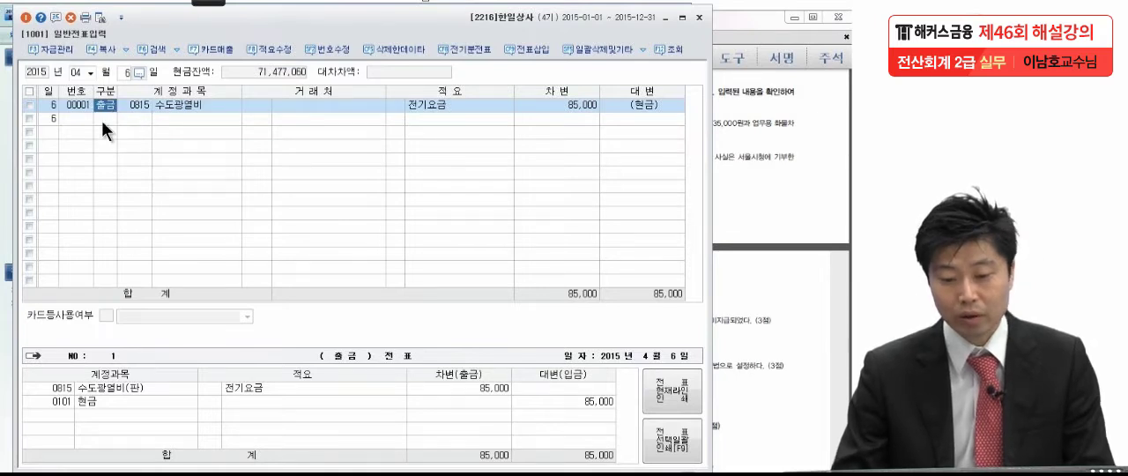
left_click(102, 121)
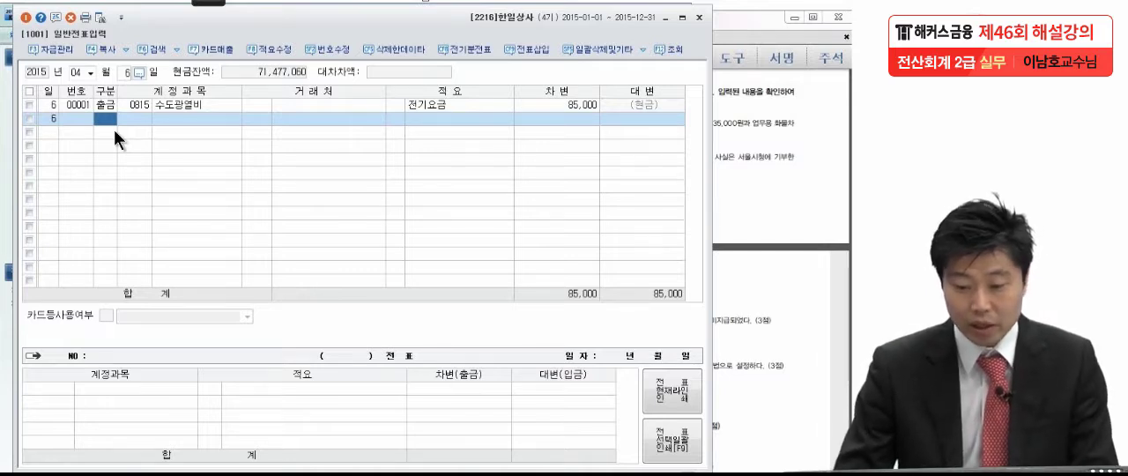
type("4")
key("Return")
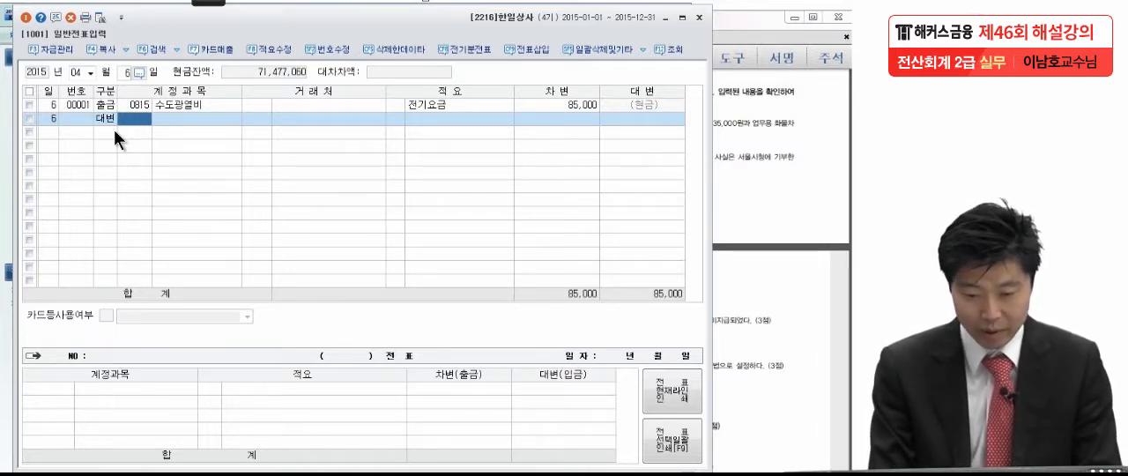
type("101")
key("Return")
key("Return")
key("Return")
type("85+")
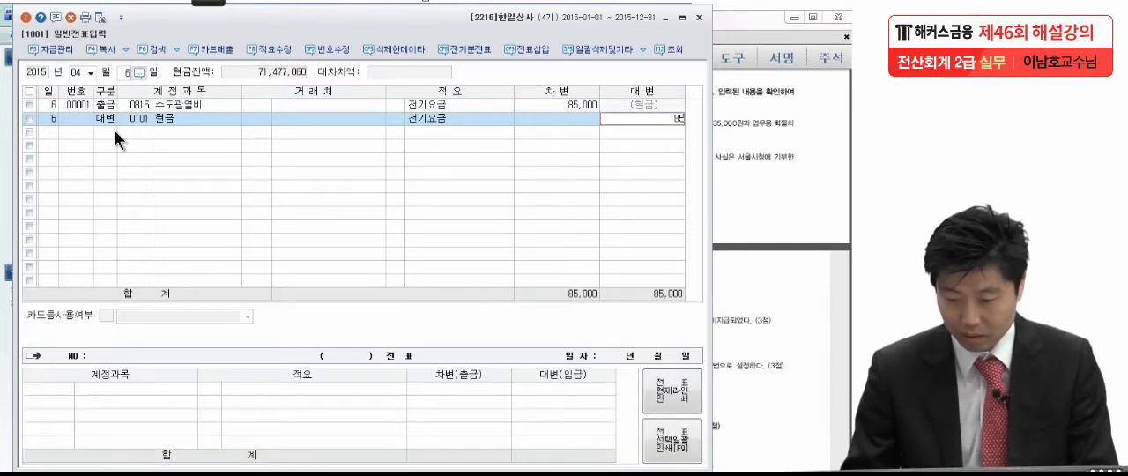
key("Return")
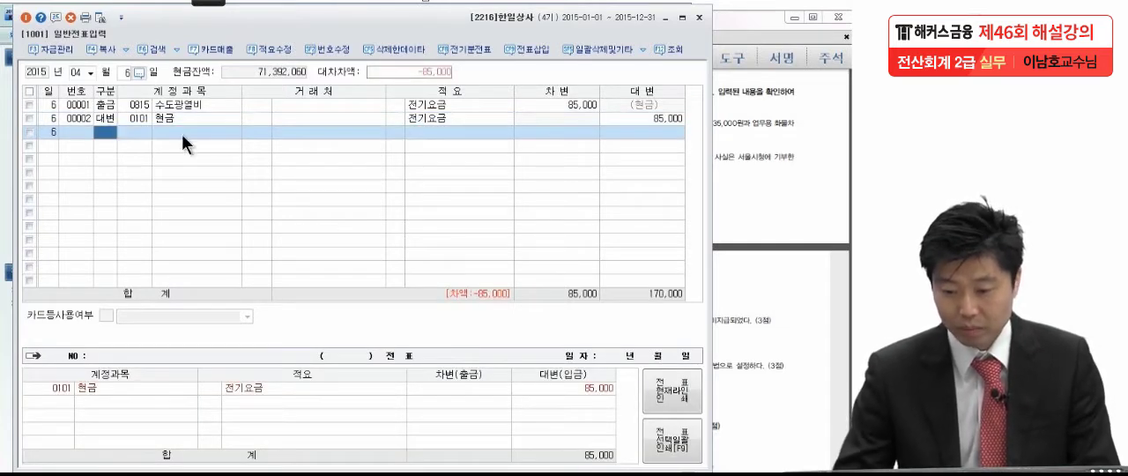
Clear the 적요 text from the new 현금 line
left_click(410, 117)
key("Delete")
left_click(432, 135)
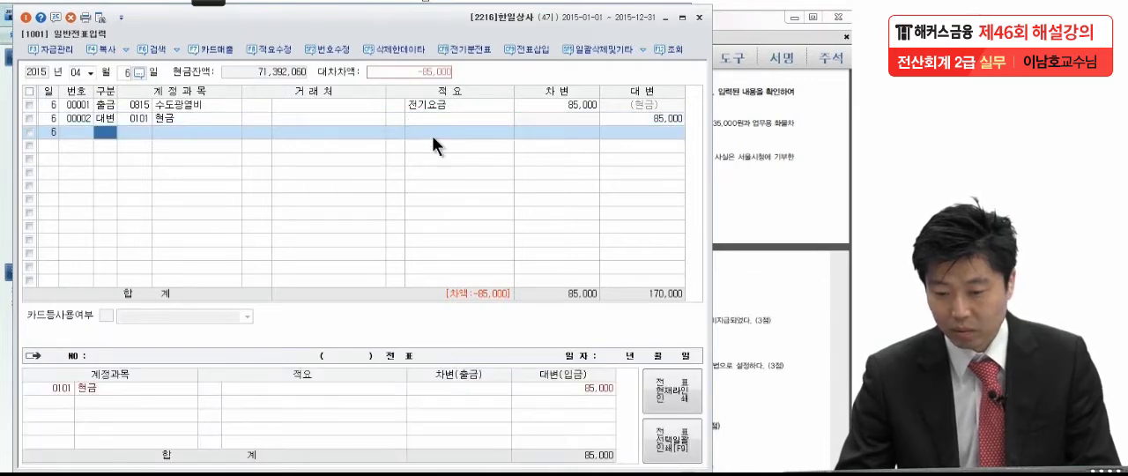
Check item (1) of problem 5 in the exam PDF and add an April 6 차변 line for account 0514 통신비
left_click(783, 147)
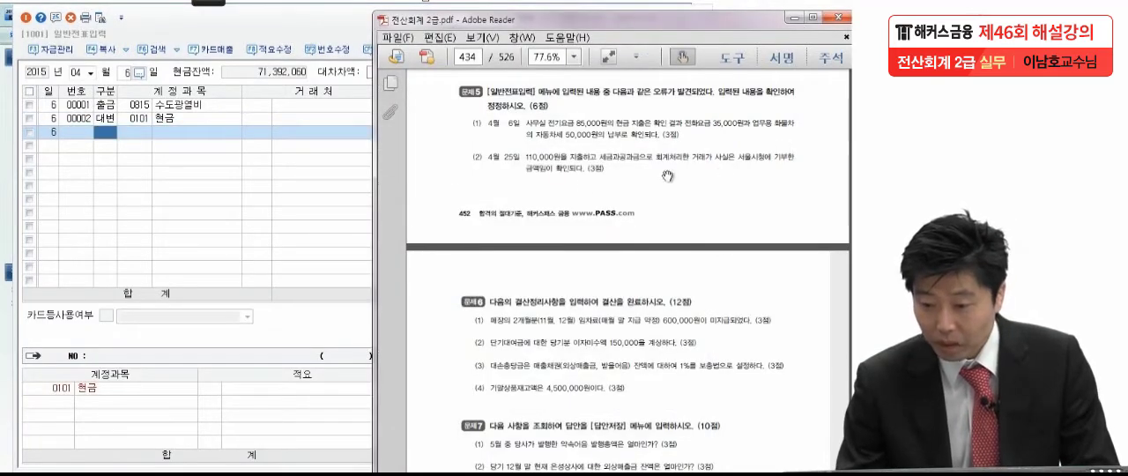
left_click(113, 139)
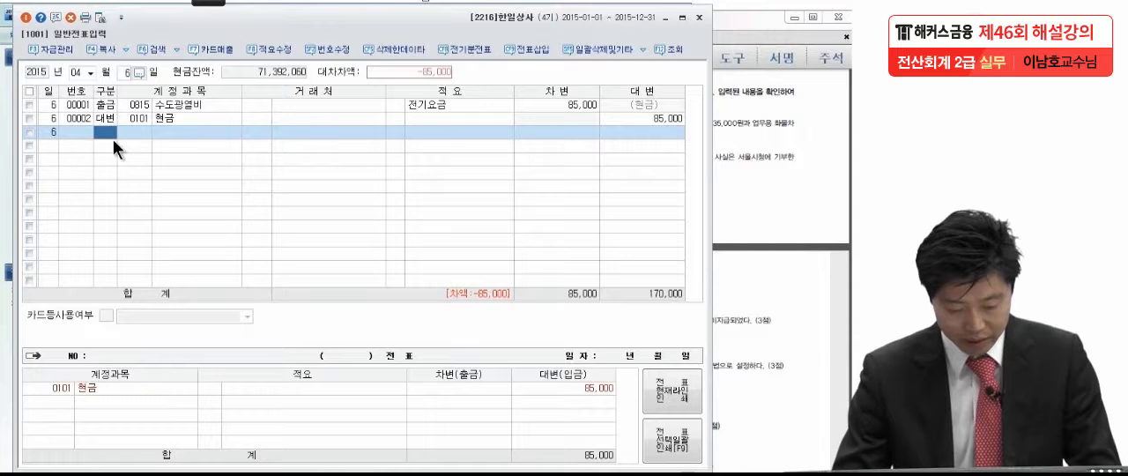
type("3")
key("Return")
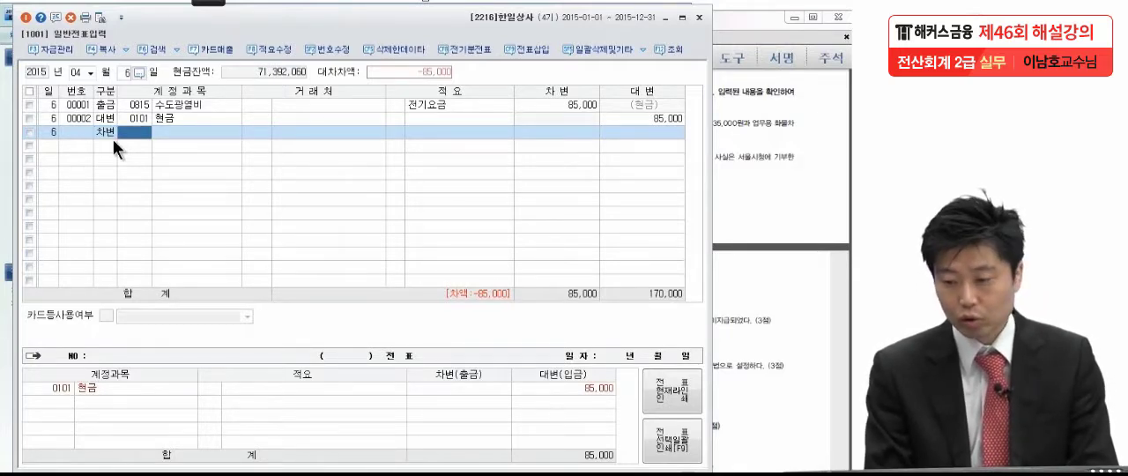
left_click(765, 121)
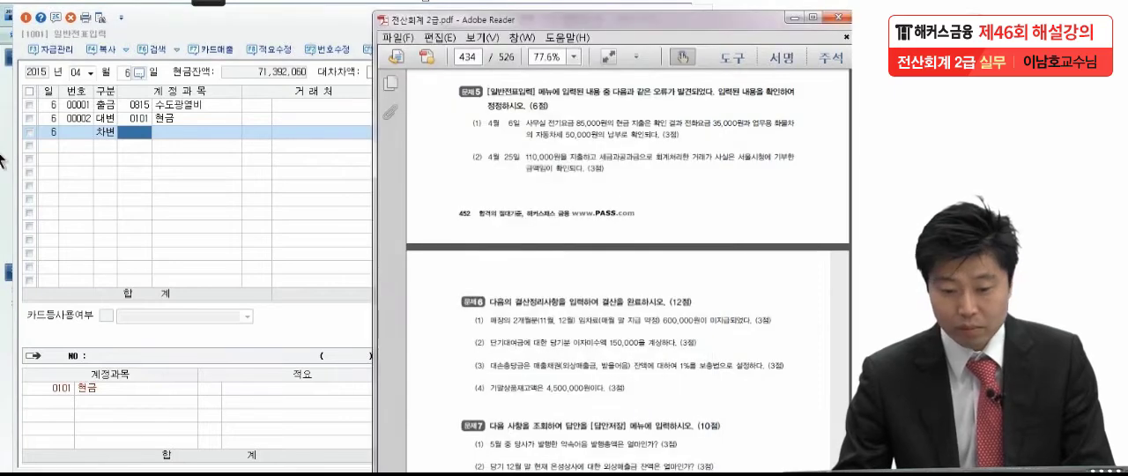
left_click(131, 131)
type("통신비")
key("Return")
Leave the customer and 적요 of the 통신비 line empty and set its debit to 35,000
key("Return")
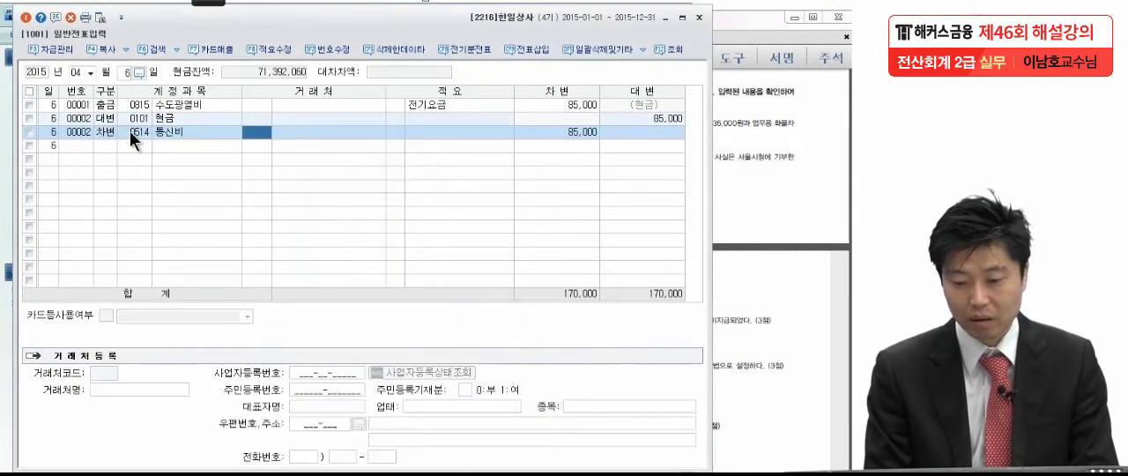
key("Return")
key("Return")
key("Return")
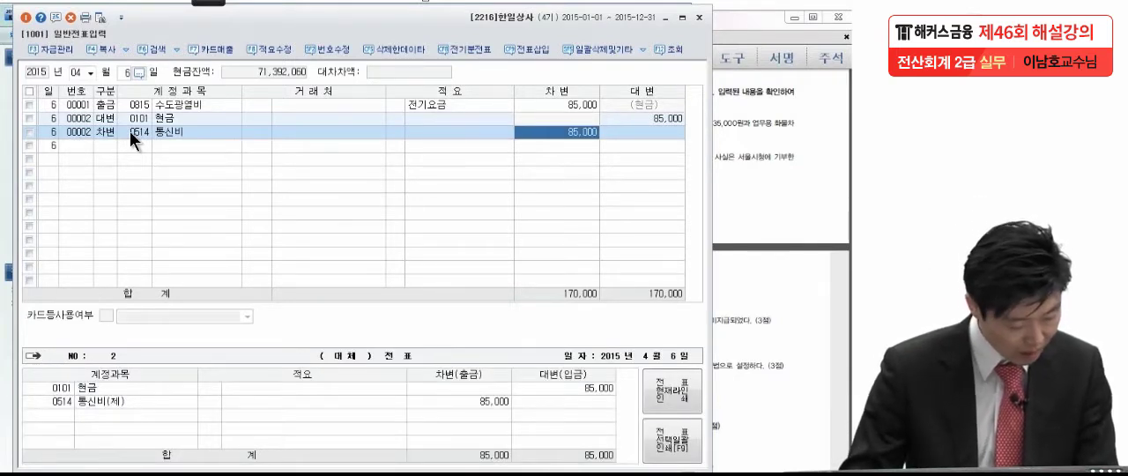
type("35000")
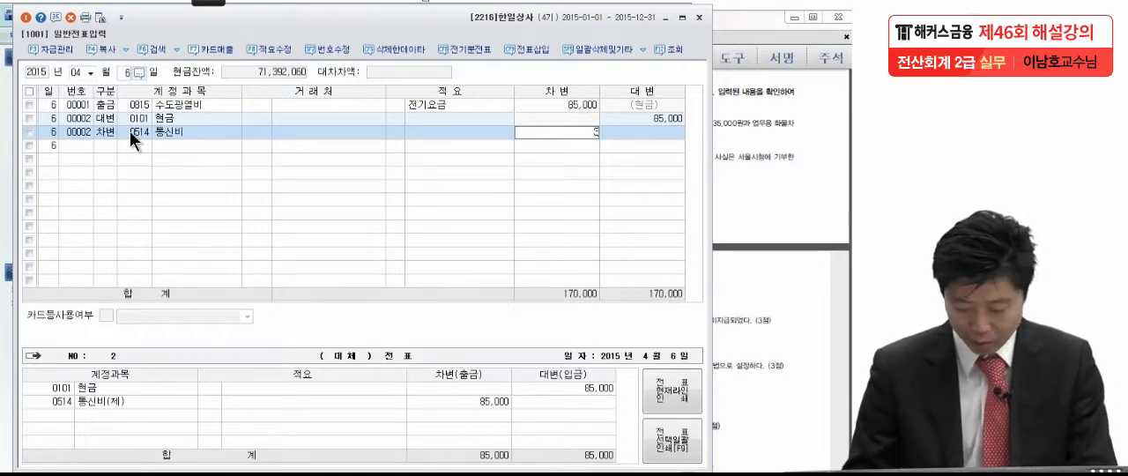
key("Return")
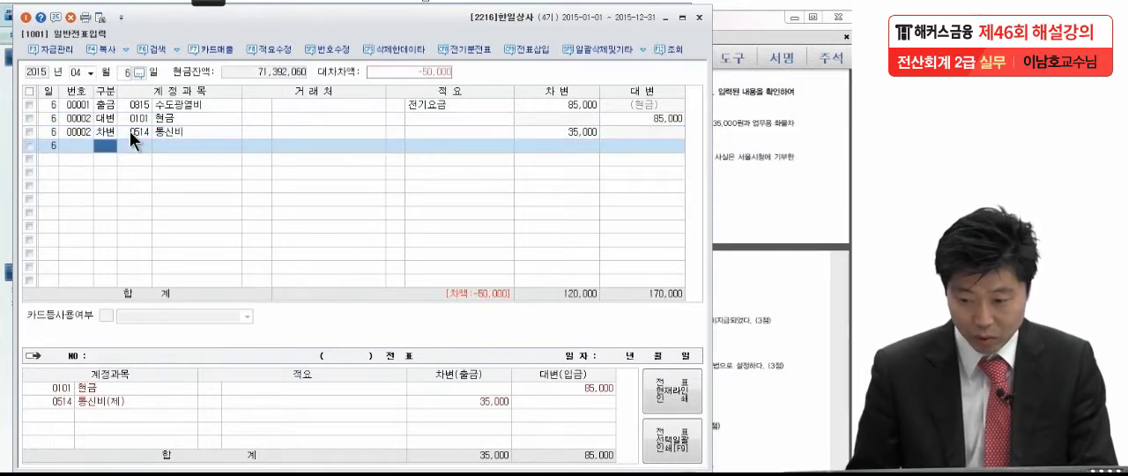
Add a 차변 line for account 0817 세금과공과금 (판매관리비) with a debit of 50,000 and no customer
key("3")
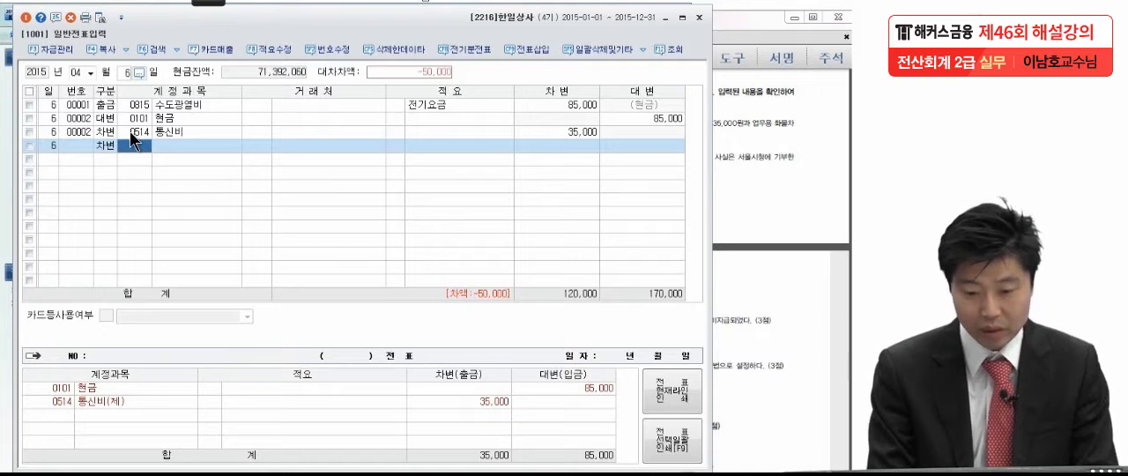
type("세금과")
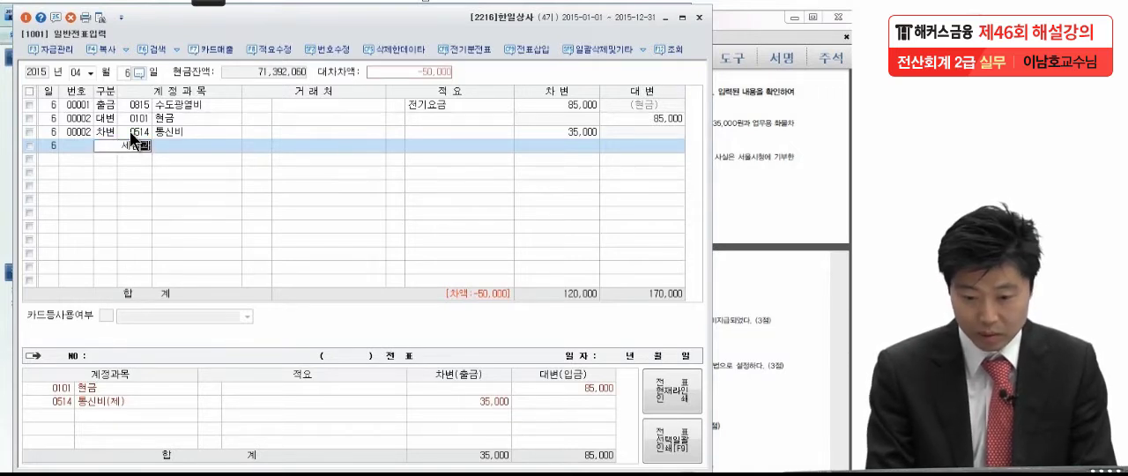
key("Return")
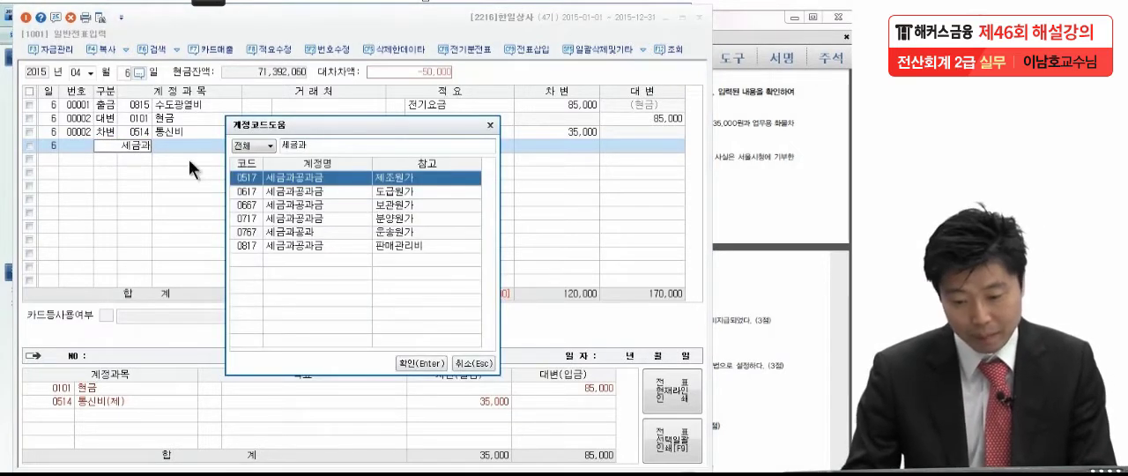
left_click(273, 245)
key("Return")
key("Return")
key("Return")
key("Return")
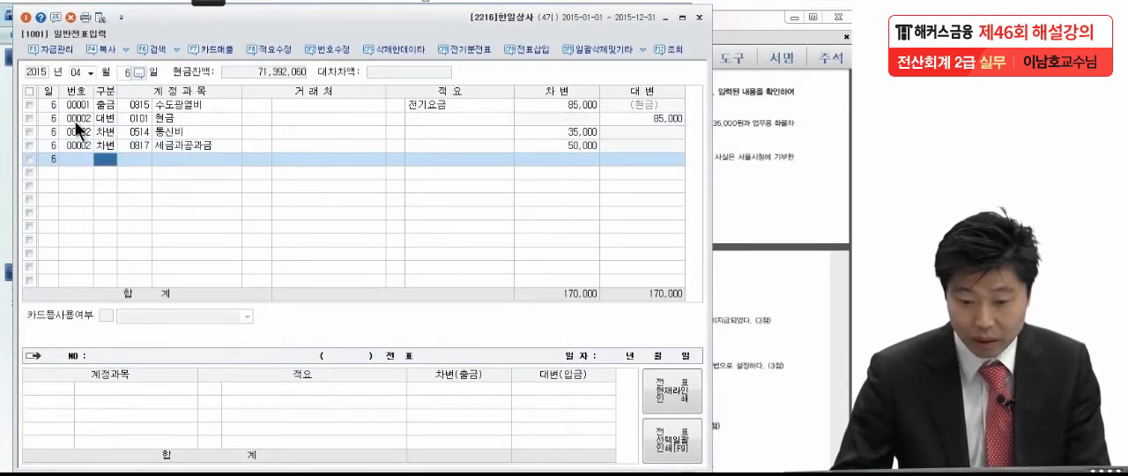
Delete the original April 6 출금 line for 수도광열비 and review the remaining voucher lines
left_click(29, 104)
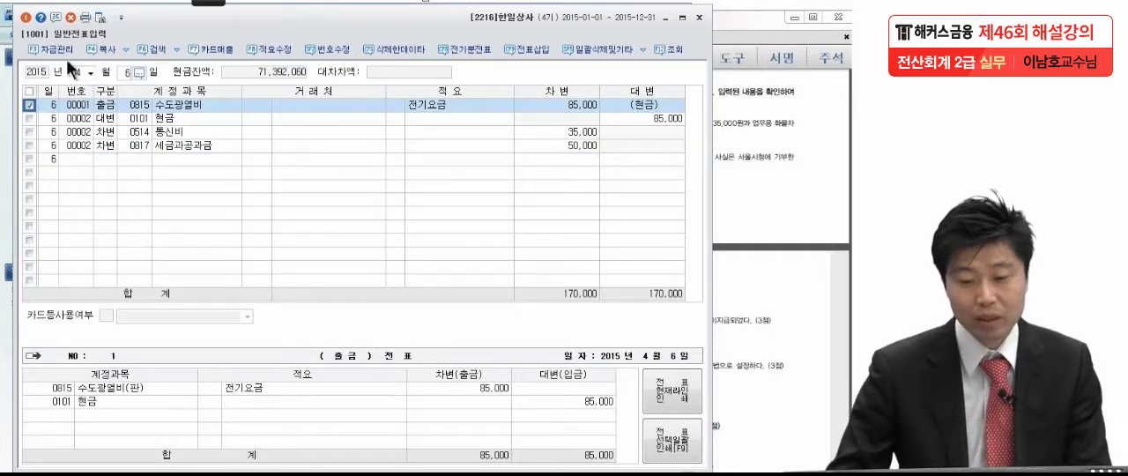
left_click(71, 17)
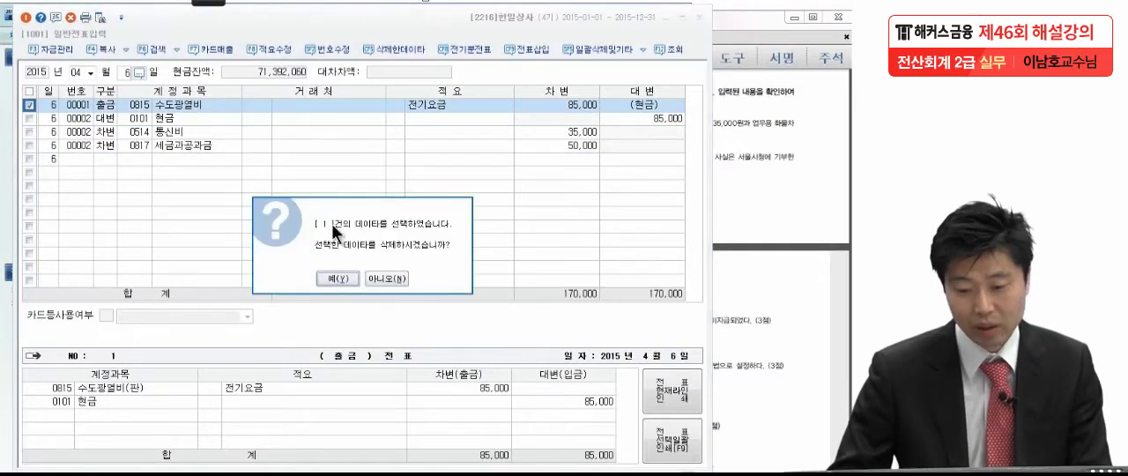
left_click(338, 278)
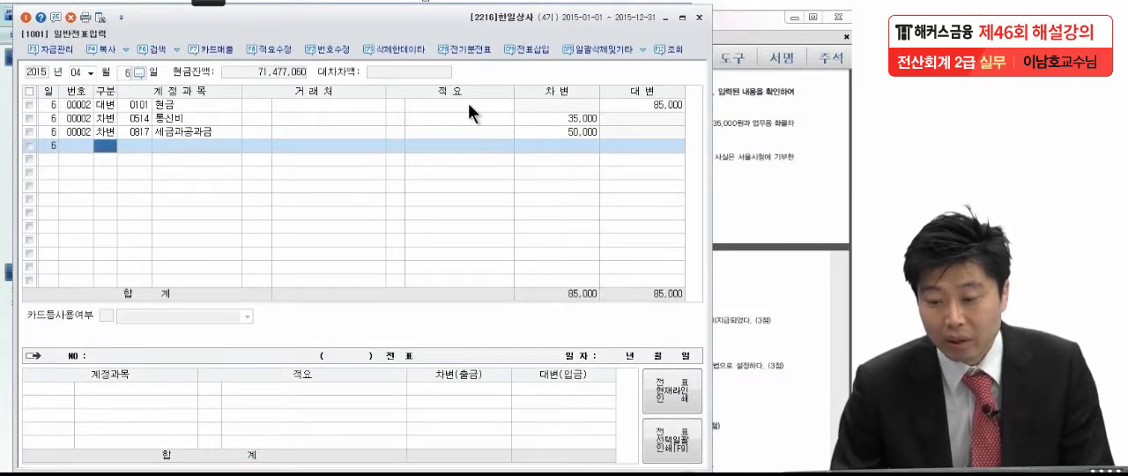
left_click(521, 117)
left_click(523, 131)
left_click(533, 104)
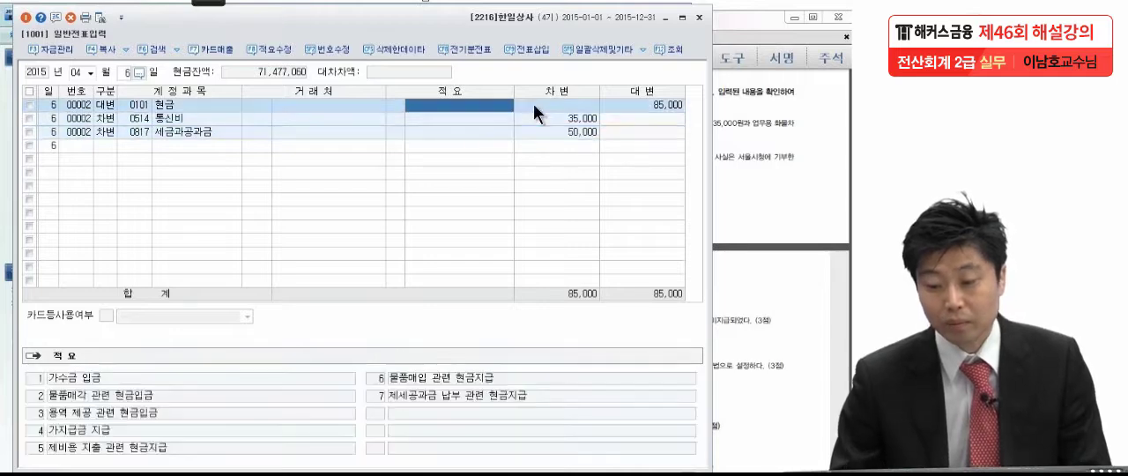
left_click(516, 148)
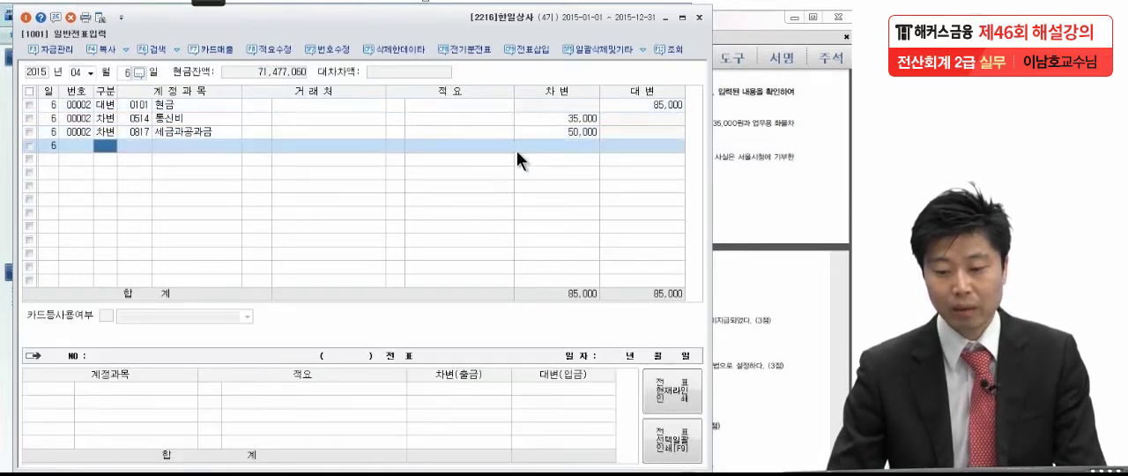
Read item (2) of problem 5 in the exam PDF and open the April 25 general voucher in KcLep
left_click(755, 169)
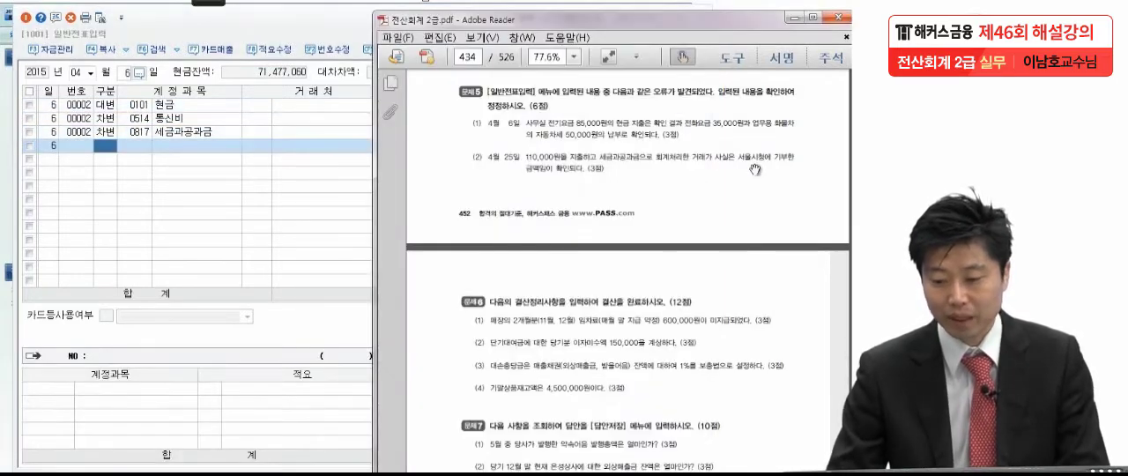
left_click(124, 71)
type("25")
key("Return")
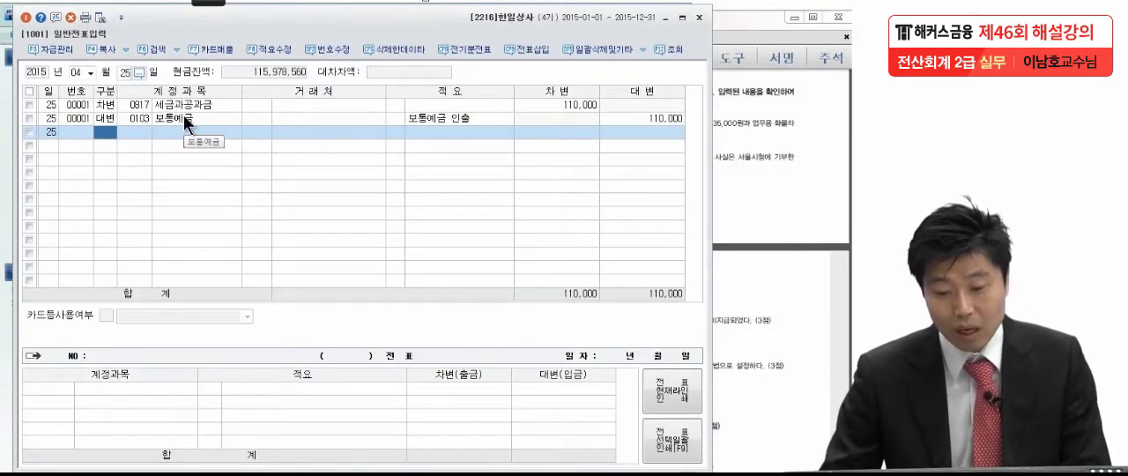
left_click(779, 172)
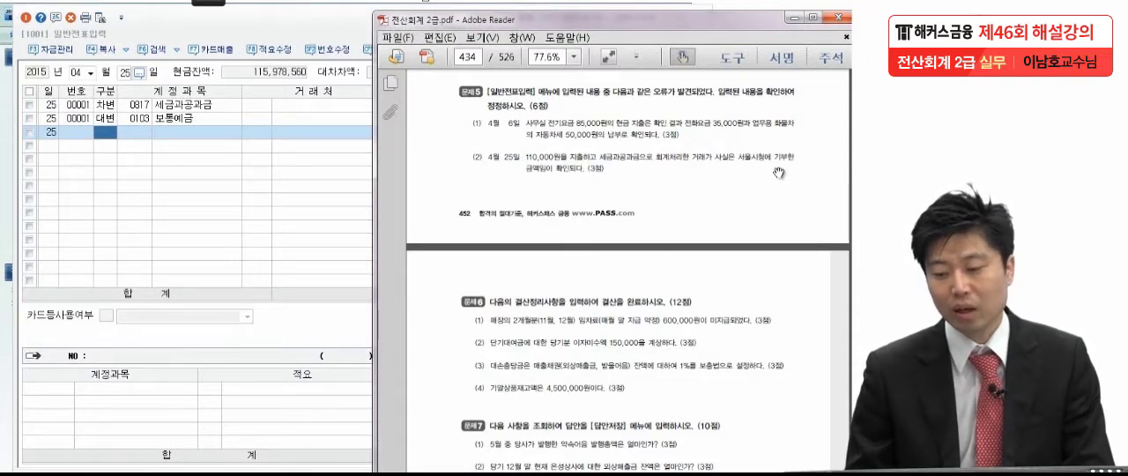
left_click(78, 203)
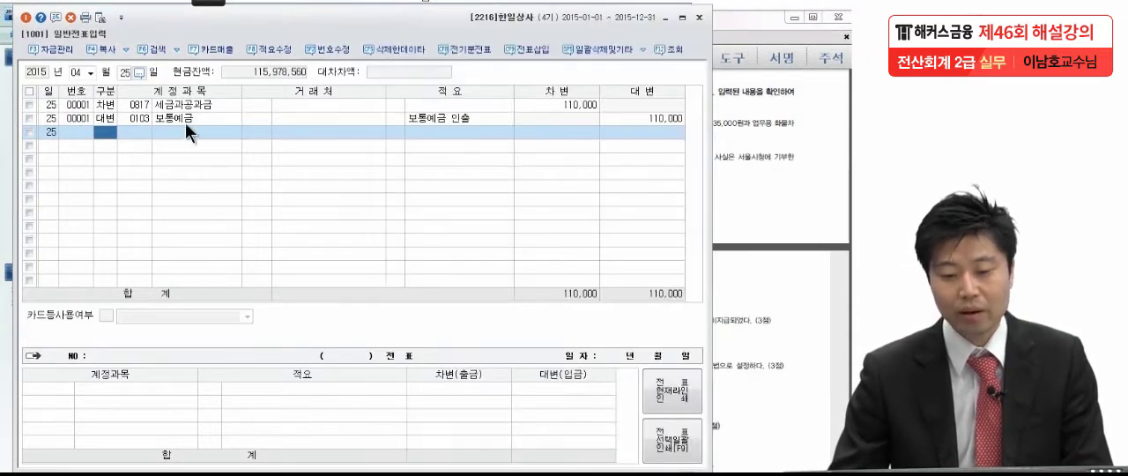
Change the account of the April 25 세금과공과금 debit line to 0953 기부금
left_click(185, 106)
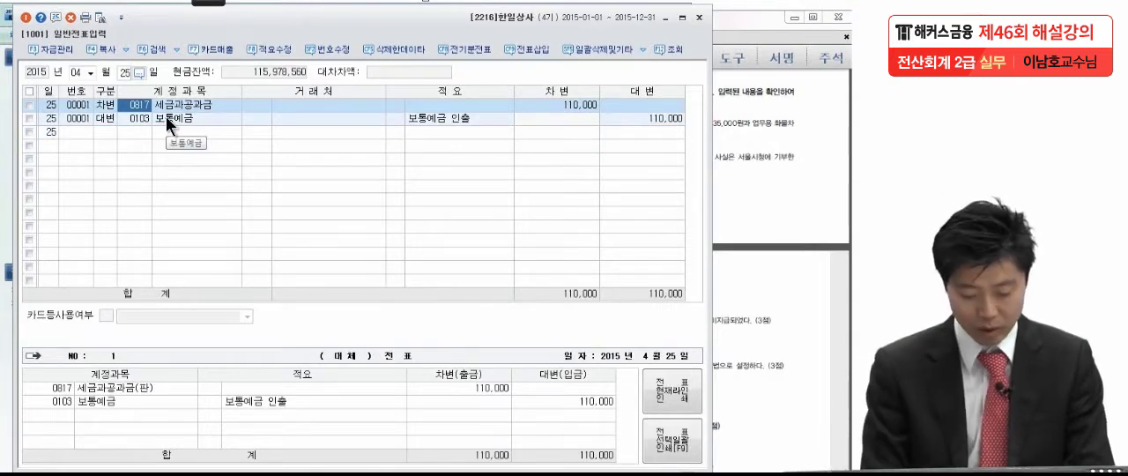
type("기부")
key("Return")
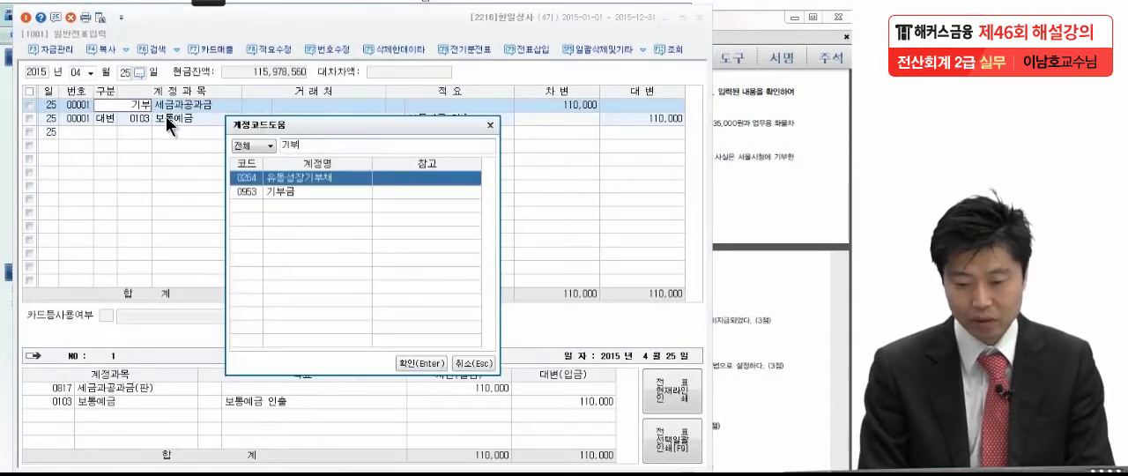
left_click(317, 191)
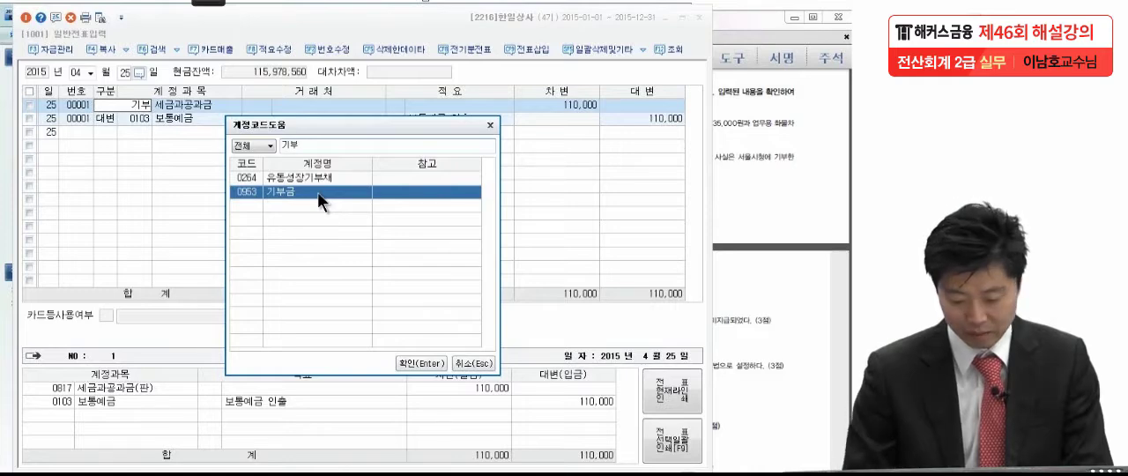
key("Return")
Compare the corrected April 25 voucher lines with item (2) of problem 5 in the exam PDF
left_click(446, 106)
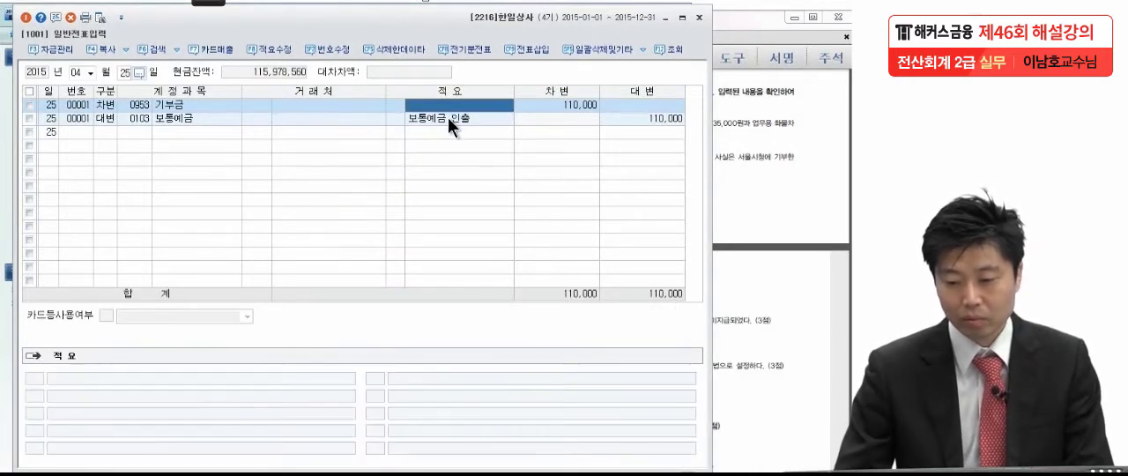
left_click(448, 118)
left_click(798, 189)
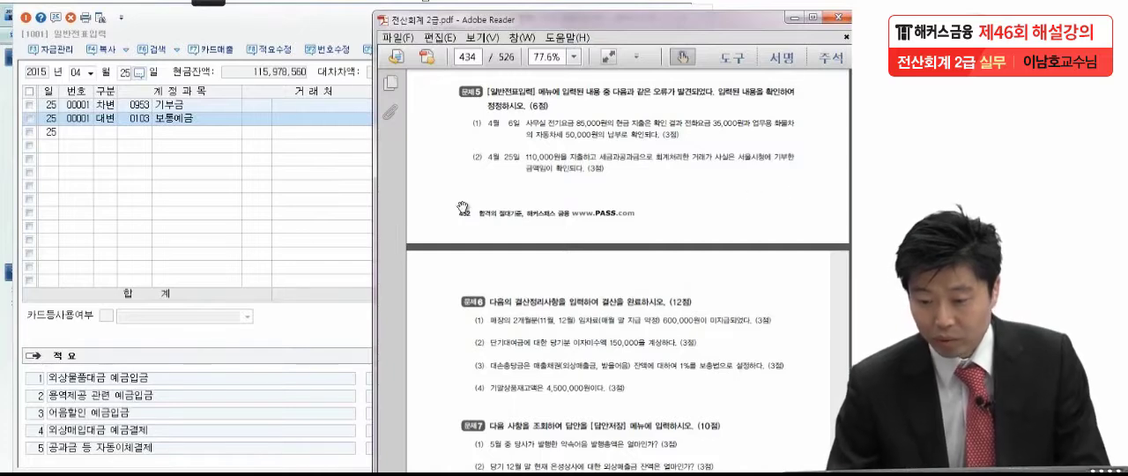
left_click(308, 164)
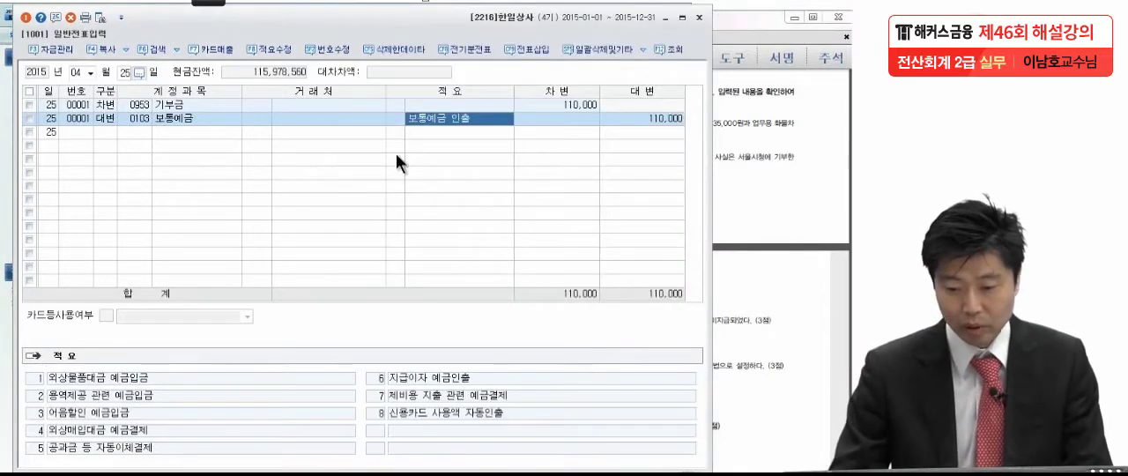
left_click(615, 114)
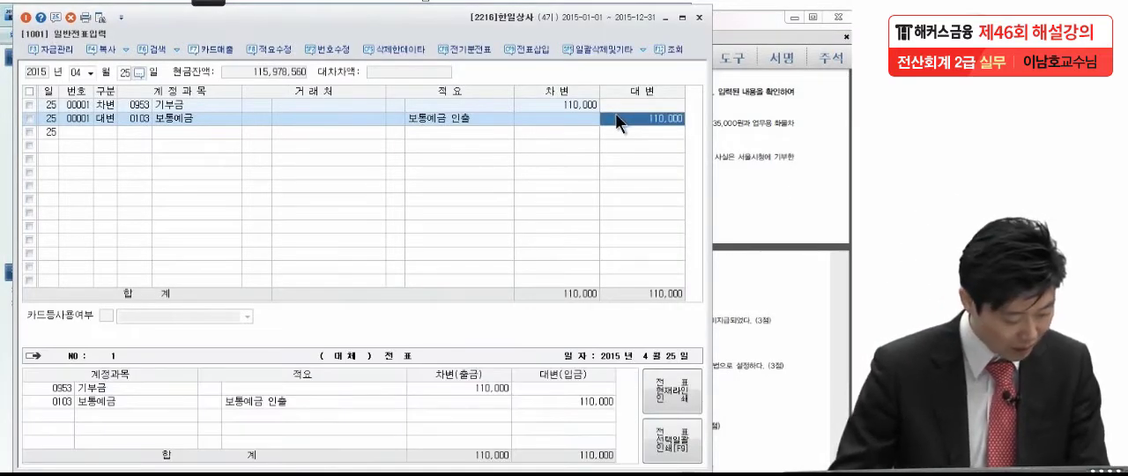
key("Return")
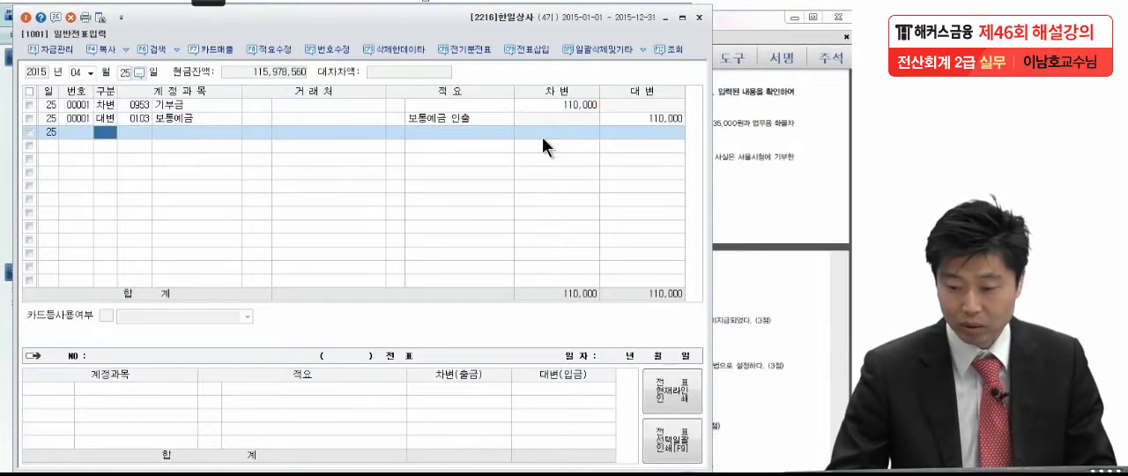
Read problem 6's closing adjustments in the exam PDF and open the December 31 general voucher in KcLep
left_click(747, 137)
scroll(730, 302, "down", 4)
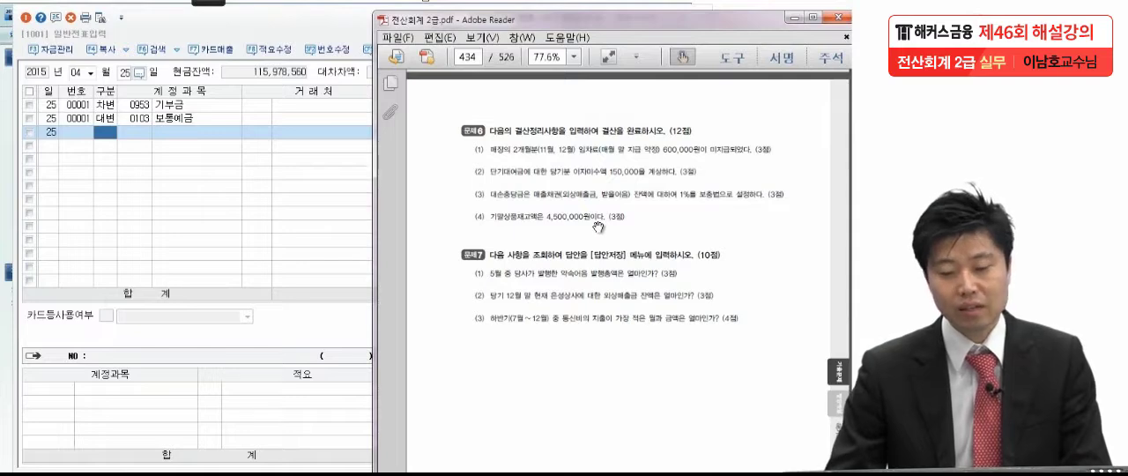
left_click(117, 195)
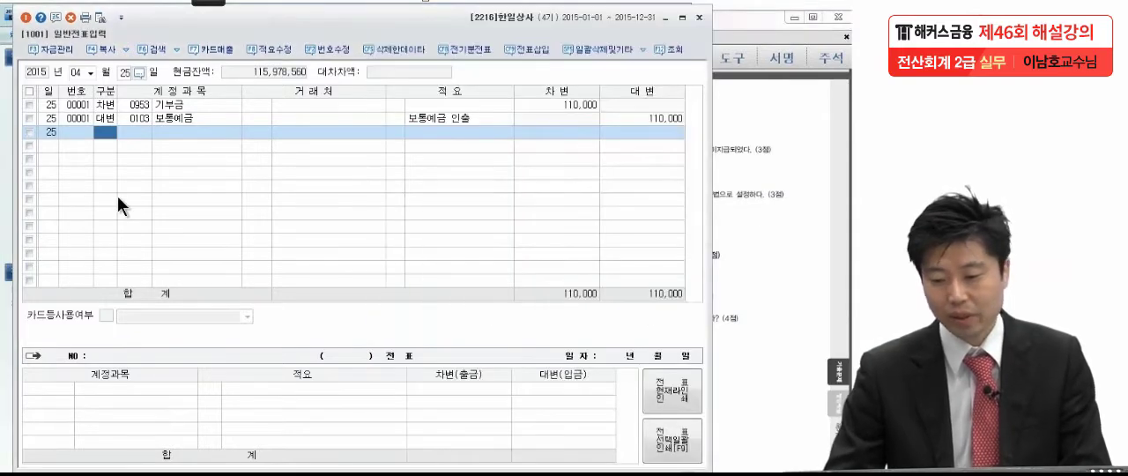
left_click(811, 206)
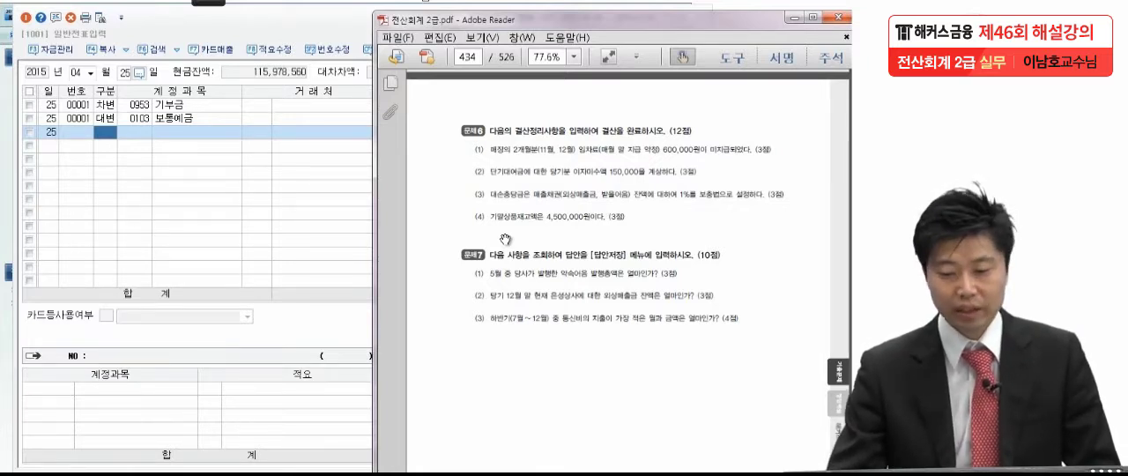
left_click(283, 176)
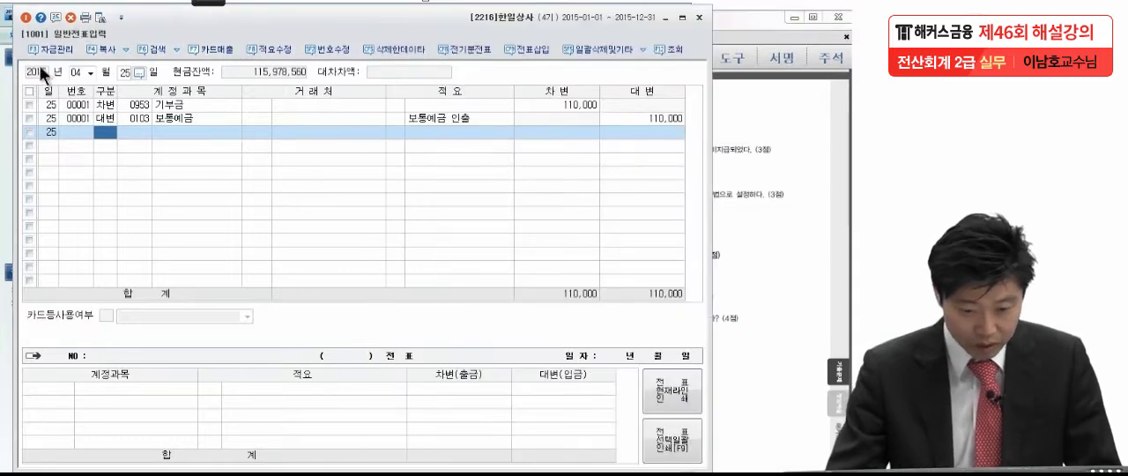
left_click(83, 71)
left_click(89, 73)
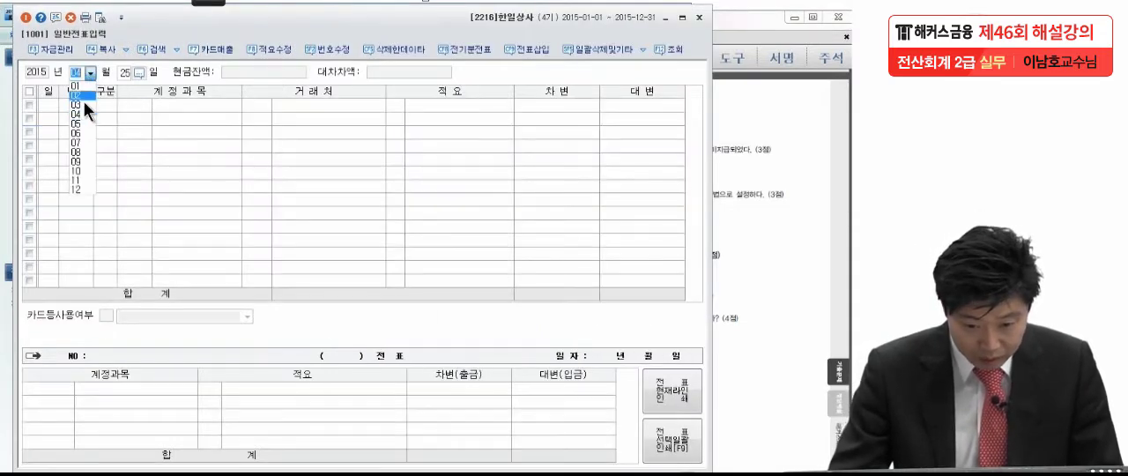
left_click(77, 189)
type("31")
key("Return")
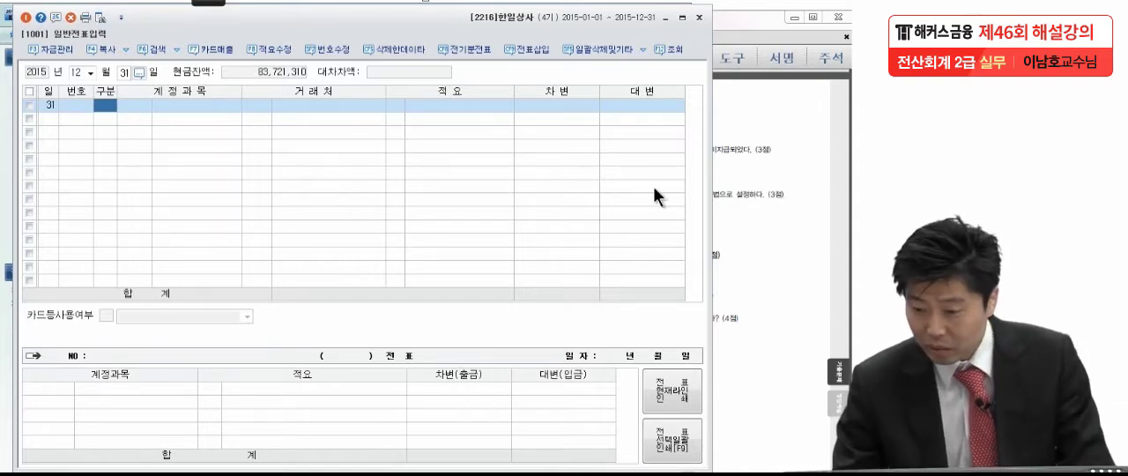
Enter a December 31 debit line of 600,000 for the selling-expense account 0819 지급임차료, per item (1) of problem 6
left_click(727, 188)
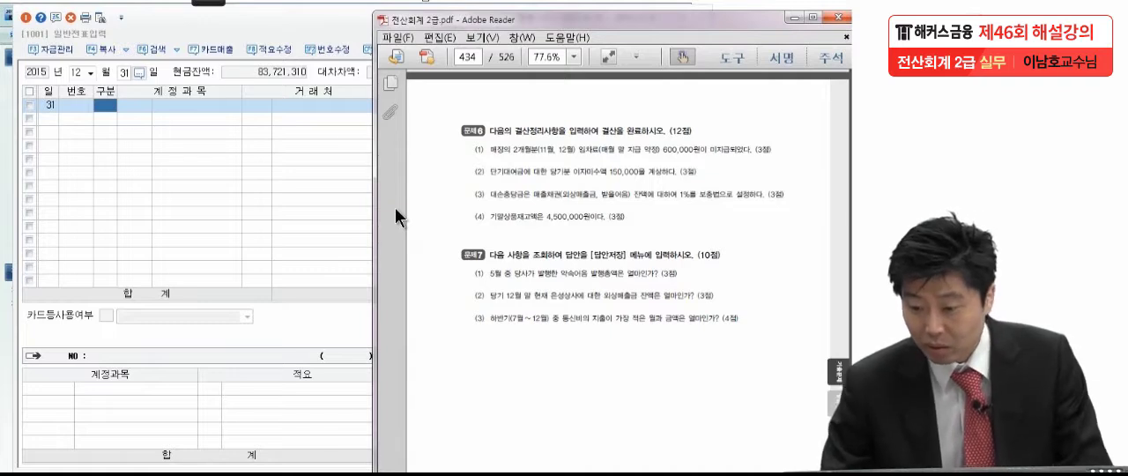
left_click(115, 113)
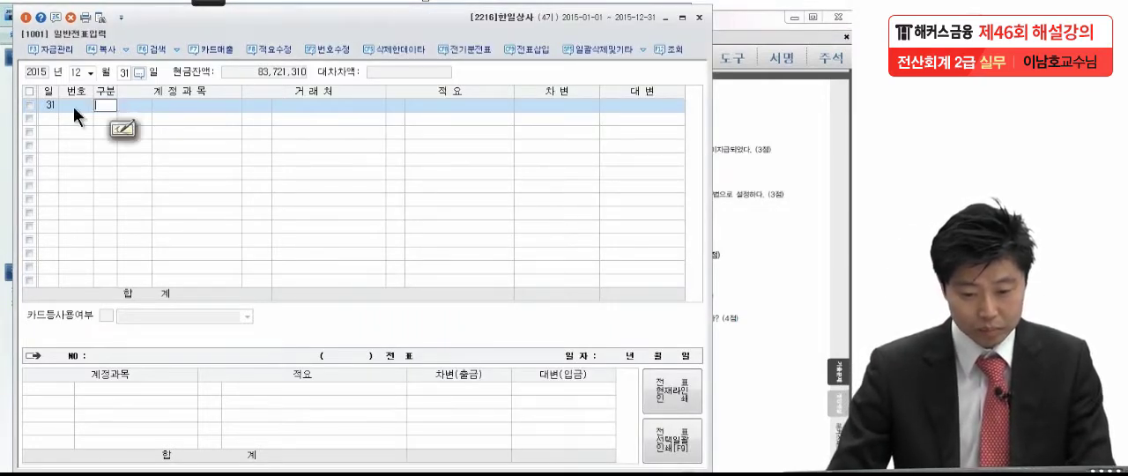
type("3")
key("Return")
type("임채")
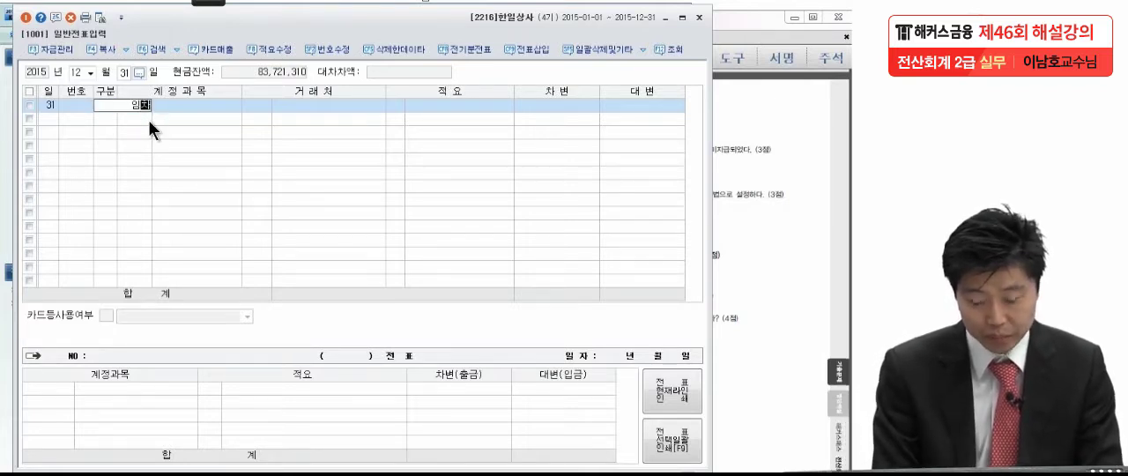
key("Return")
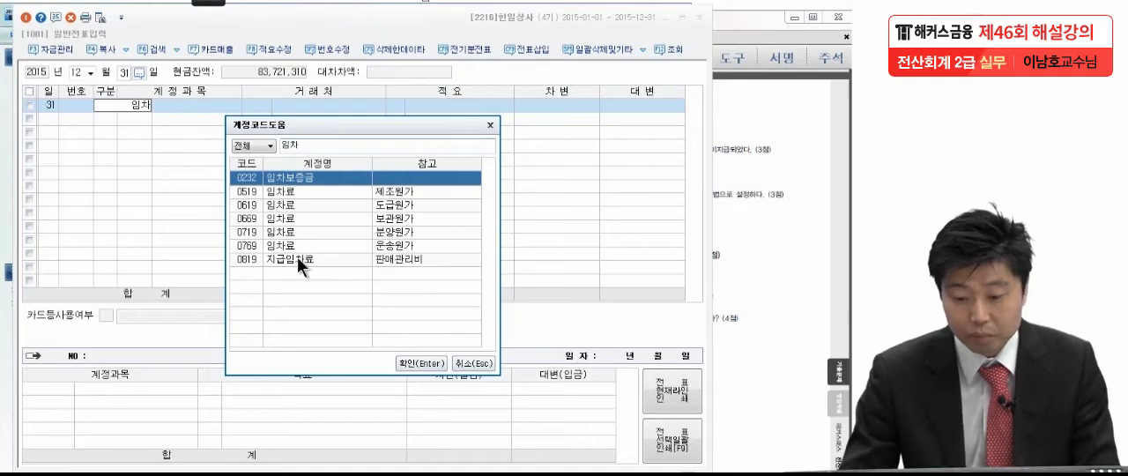
left_click(291, 258)
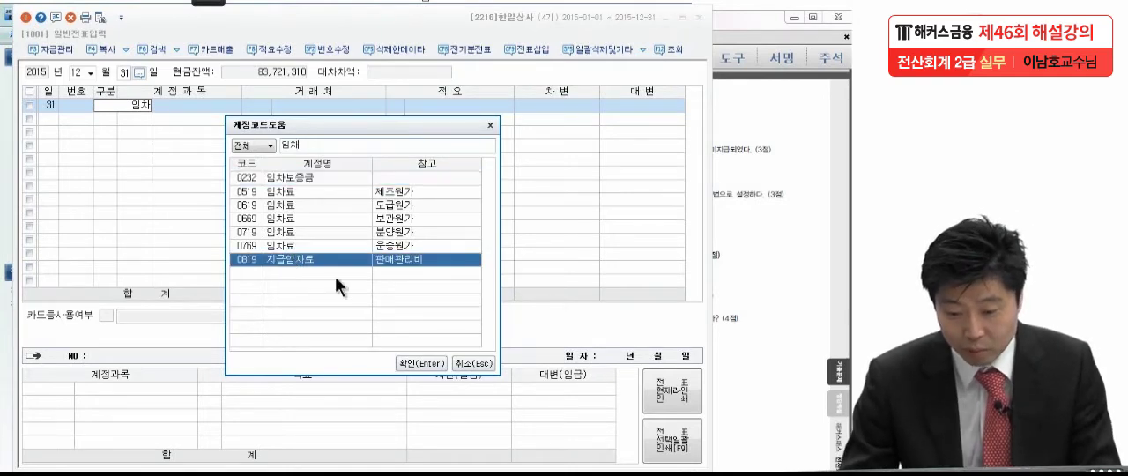
left_click(411, 363)
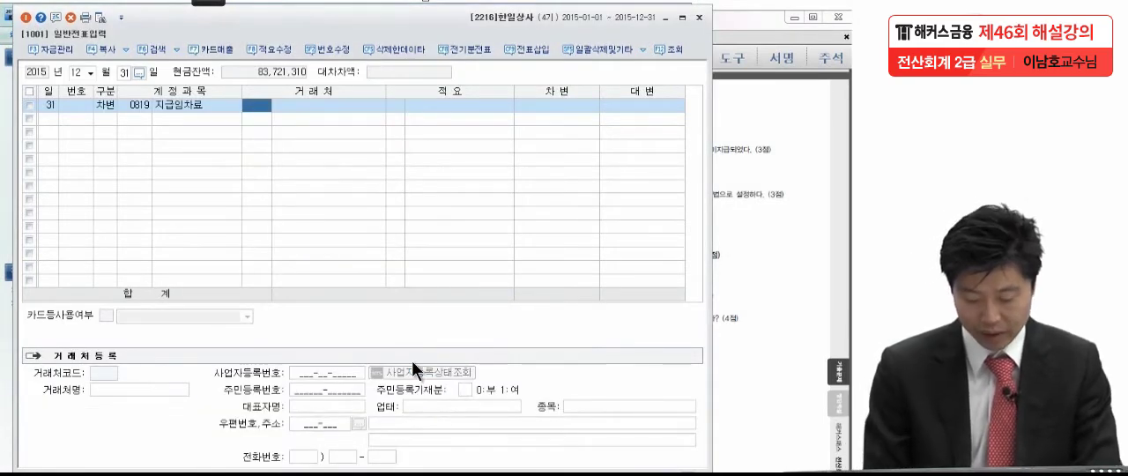
key("Return")
key("Return")
type("6000000")
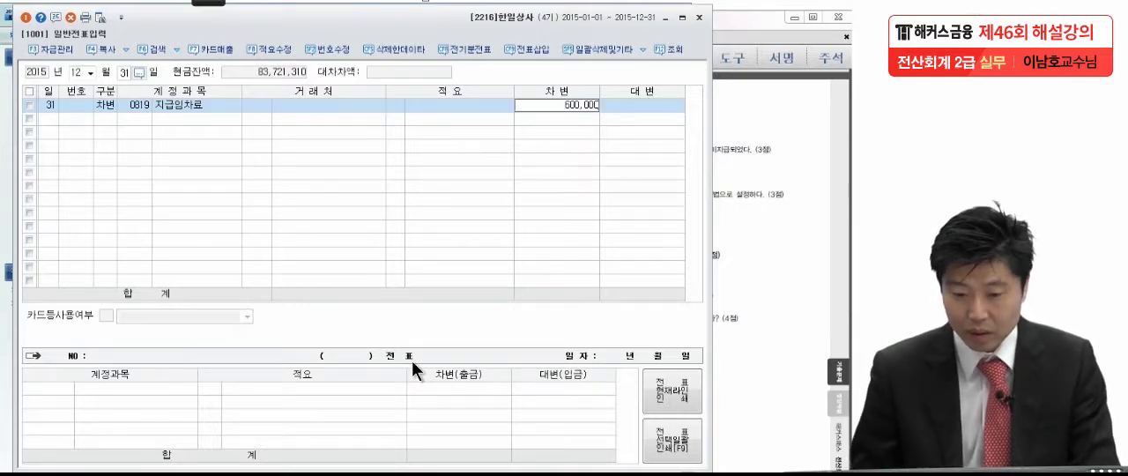
key("Return")
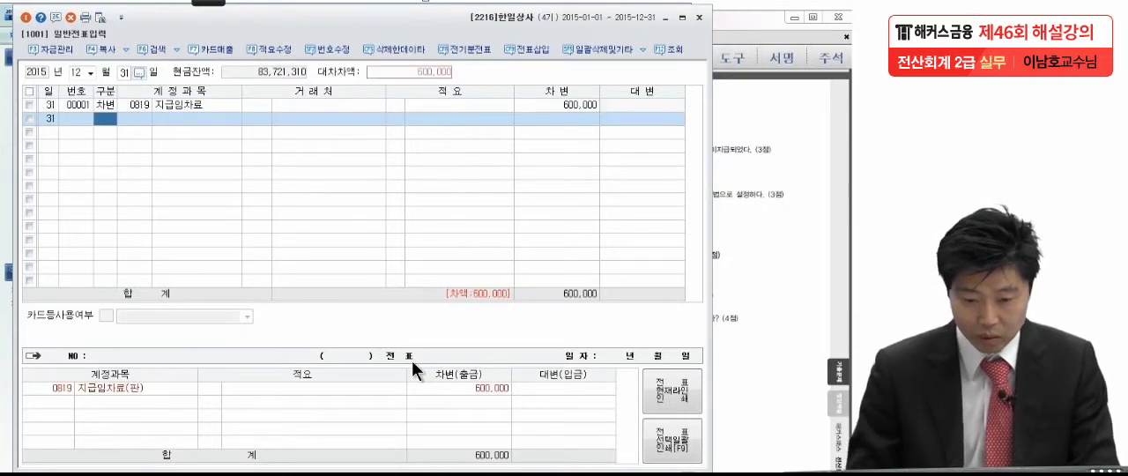
Add the matching 600,000 credit line for 0253 미지급금 and check the entry against item (1) of problem 6
type("4")
type("미지급")
key("Return")
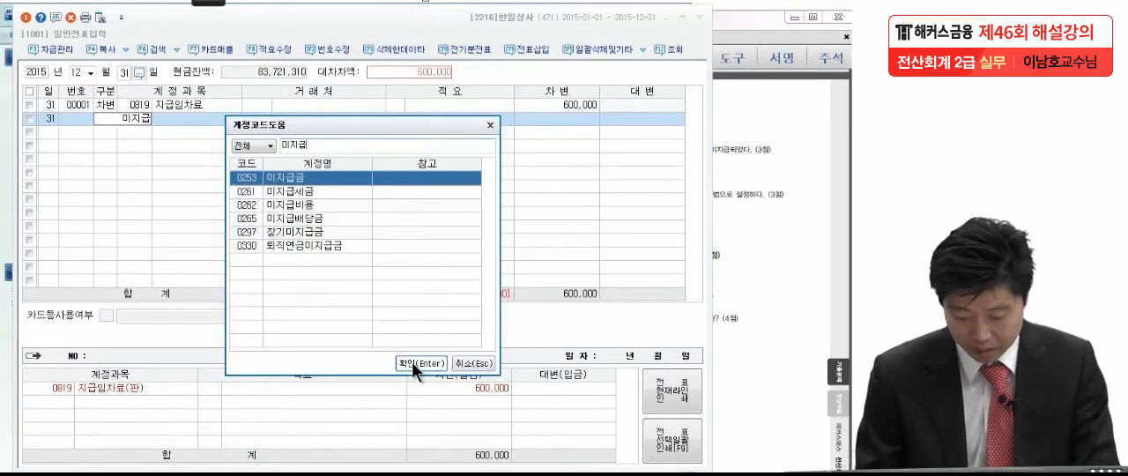
left_click(416, 363)
left_click(763, 172)
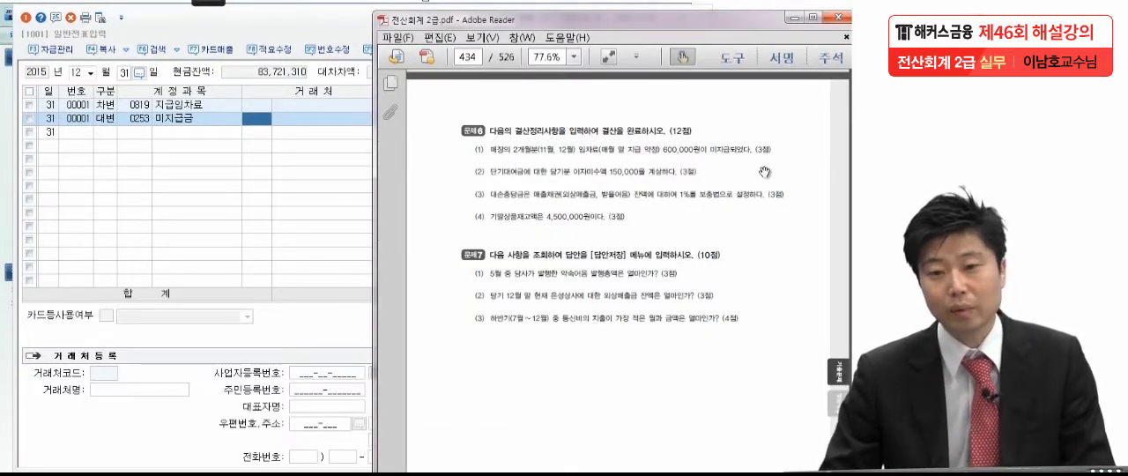
left_click(322, 119)
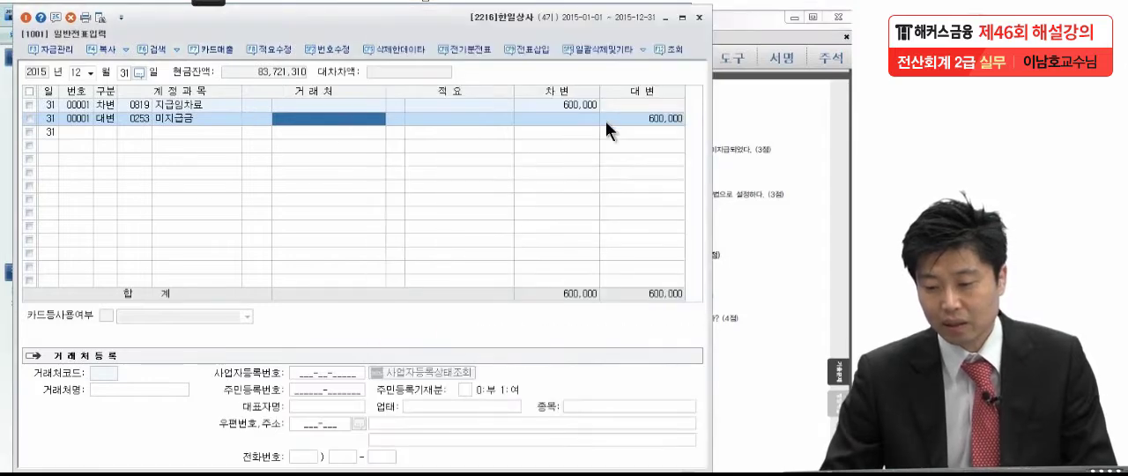
left_click(629, 118)
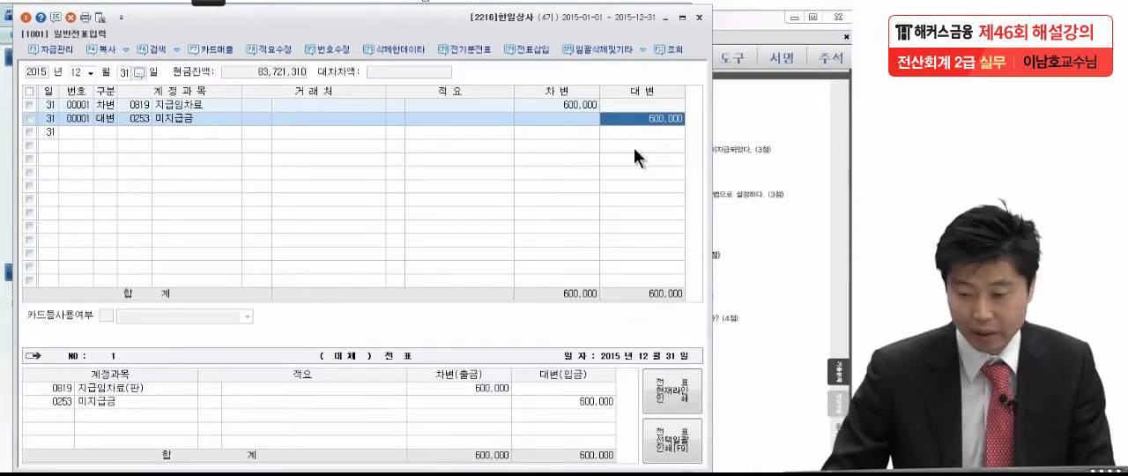
key("Return")
left_click(167, 117)
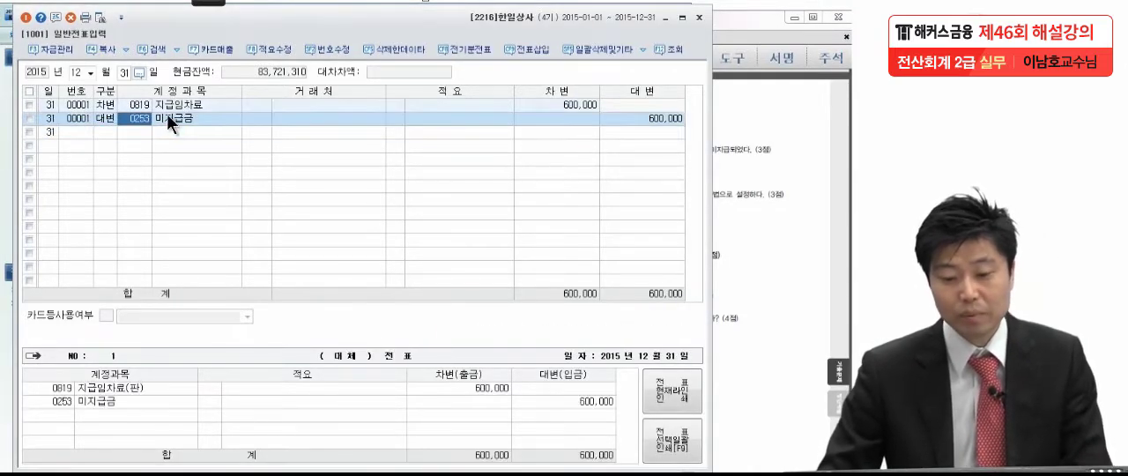
left_click(767, 118)
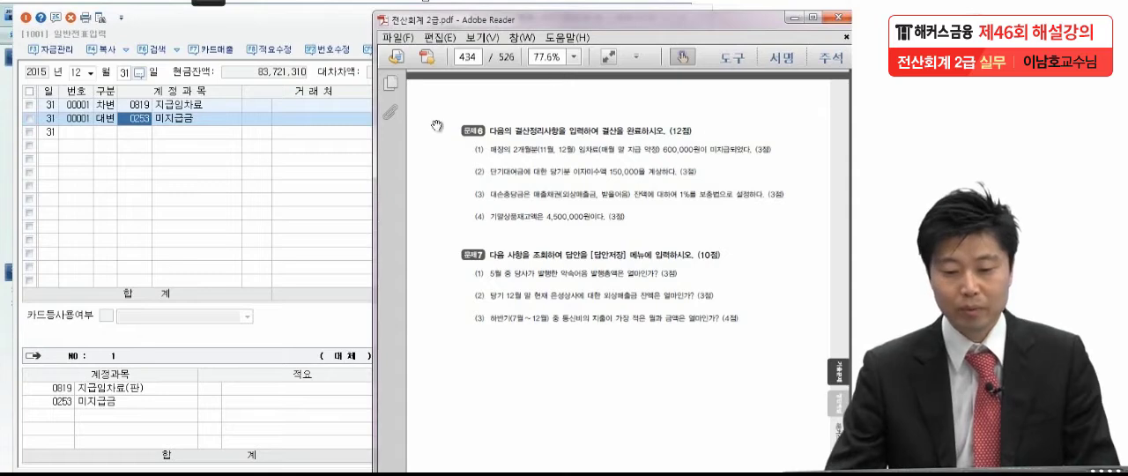
left_click(207, 133)
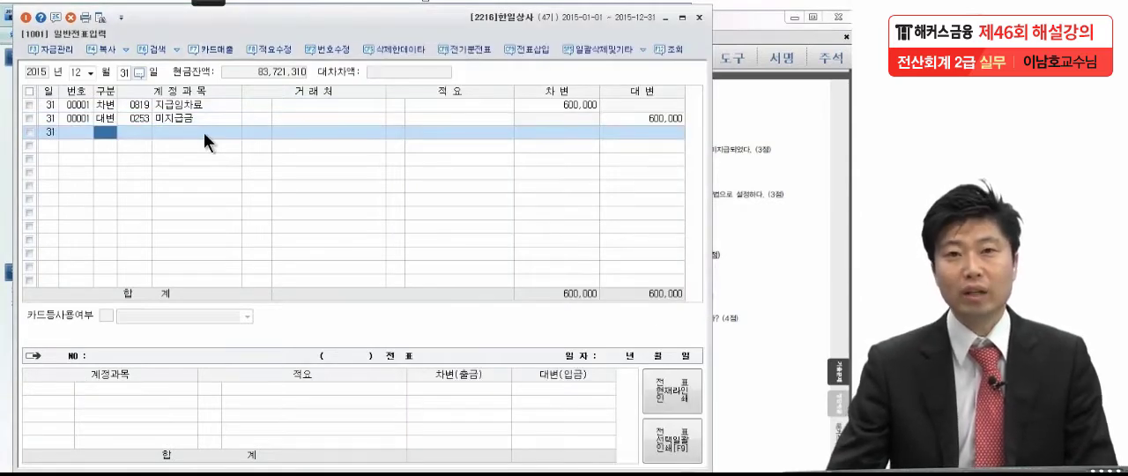
Read item (2) of problem 6 in the exam PDF and enter a December 31 debit line of 150,000 for 0116 미수수익
left_click(745, 163)
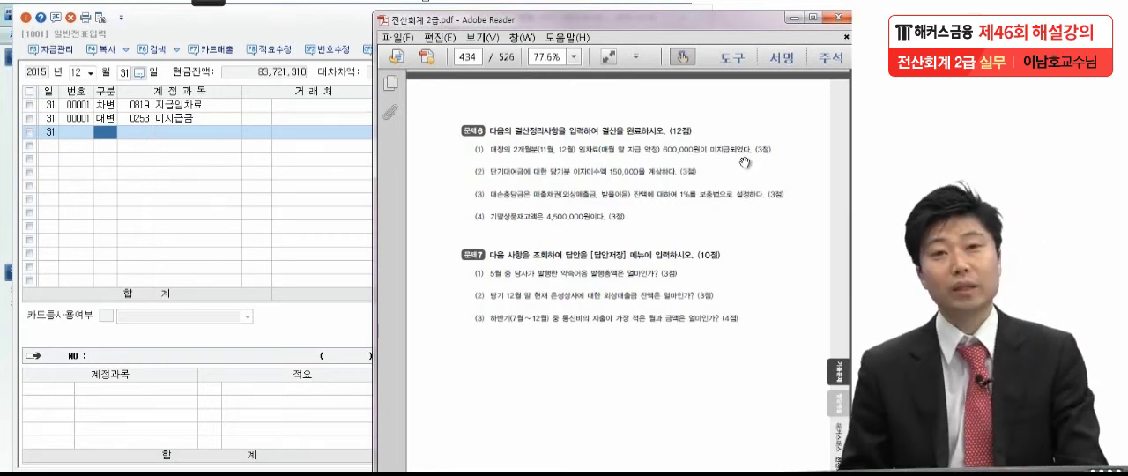
left_click_drag(741, 280, 728, 226)
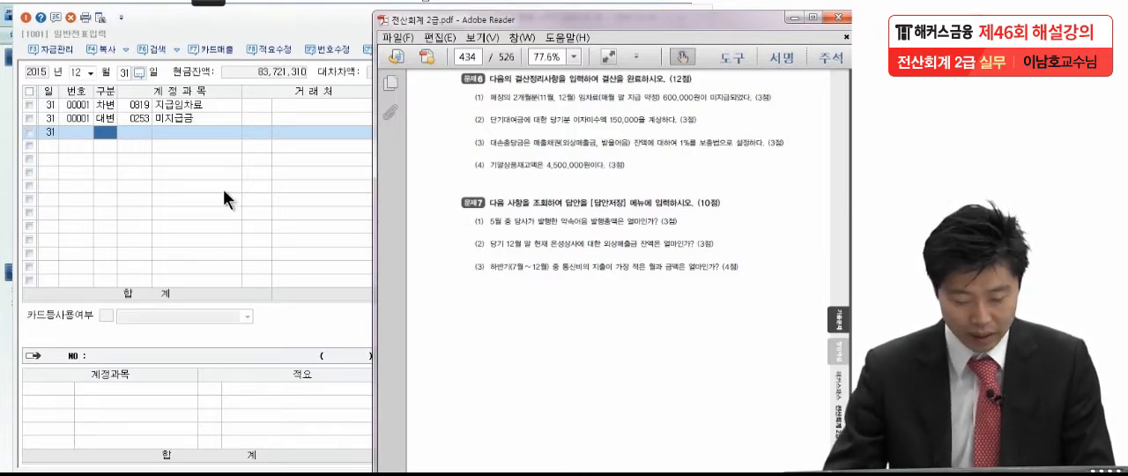
left_click(106, 131)
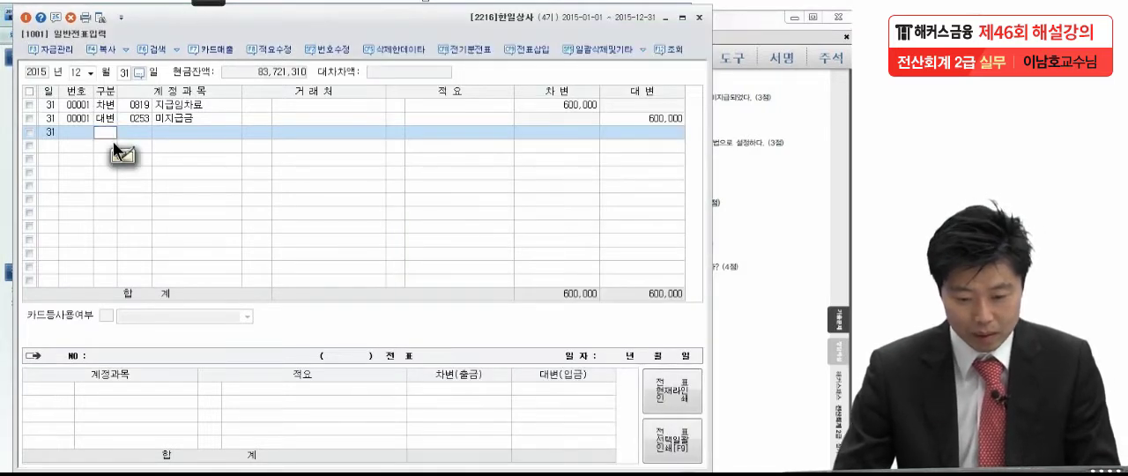
type("3")
key("Return")
type("미수수")
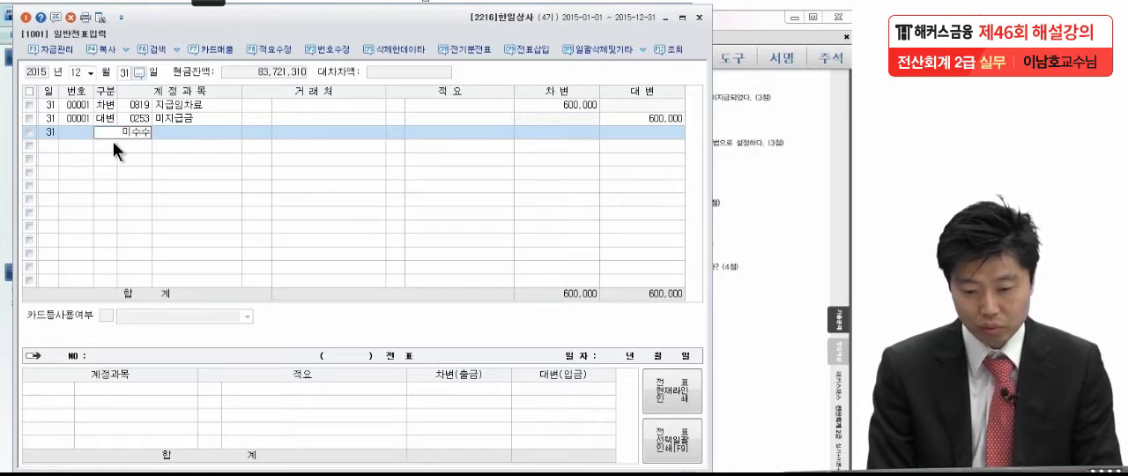
key("Return")
key("Return")
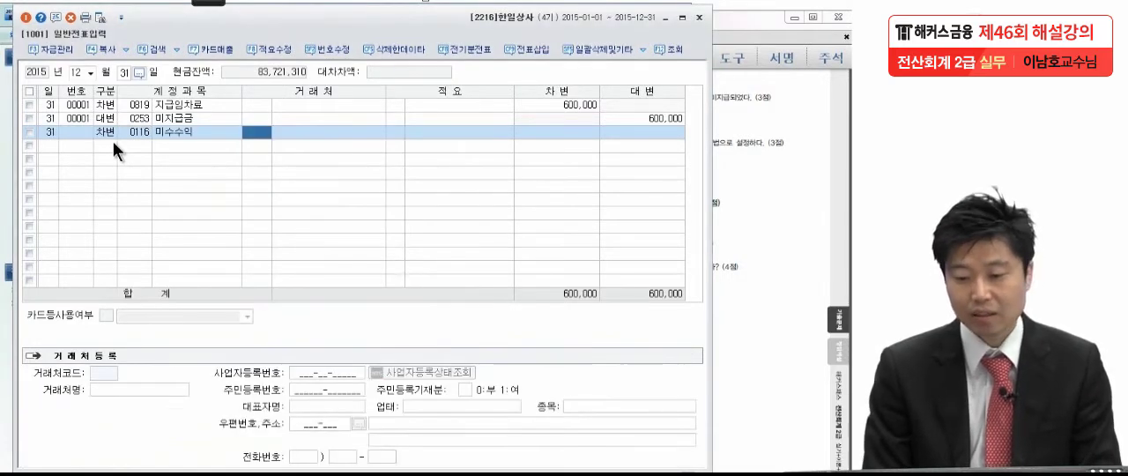
key("Return")
key("Return")
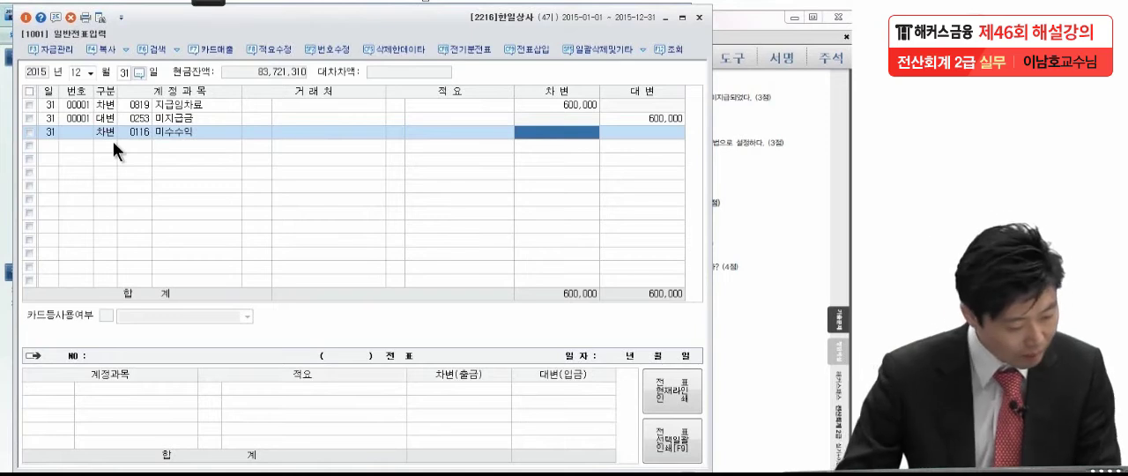
type("15")
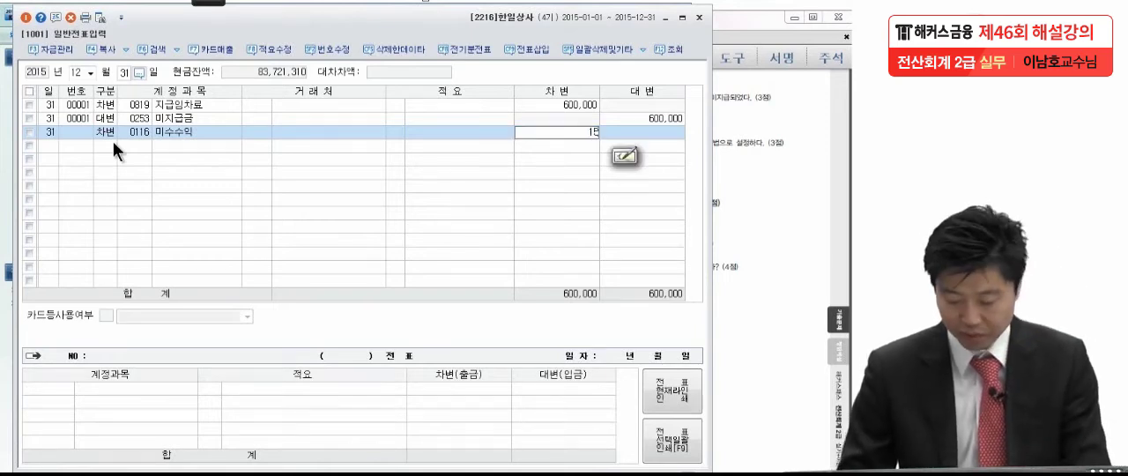
type("0,0")
key("Return")
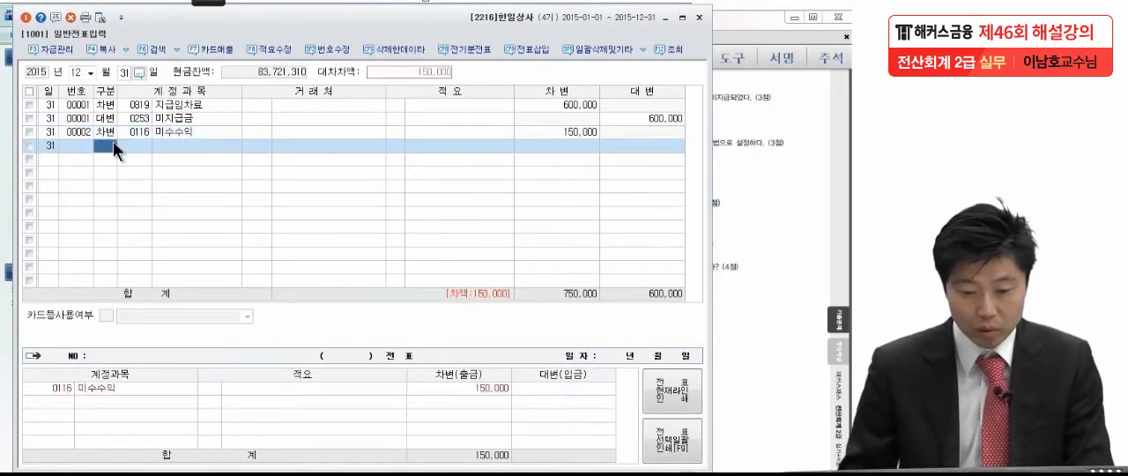
Add the matching 150,000 credit line for 0901 이자수익 to complete the accrued interest entry
type("4")
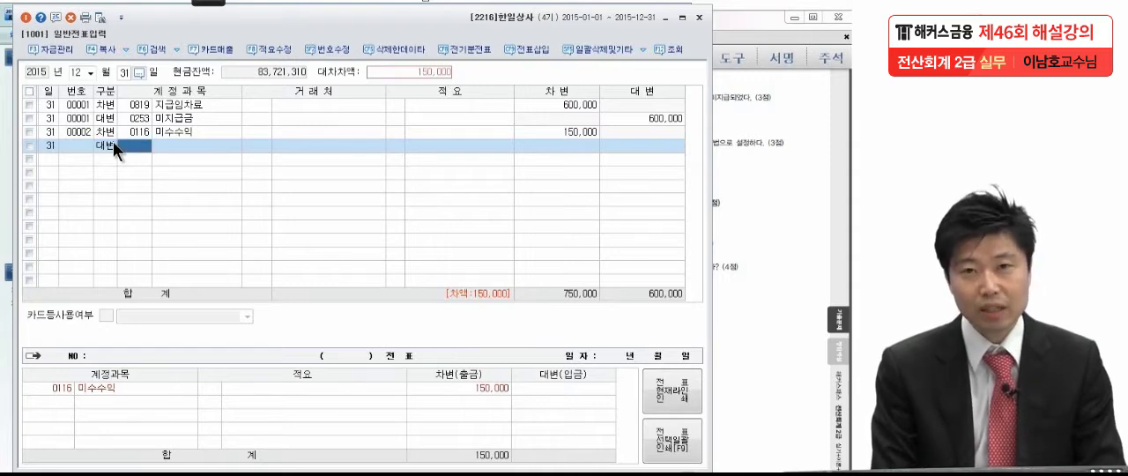
type("이자수")
key("Return")
key("Return")
key("Return")
key("Return")
key("Return")
key("Return")
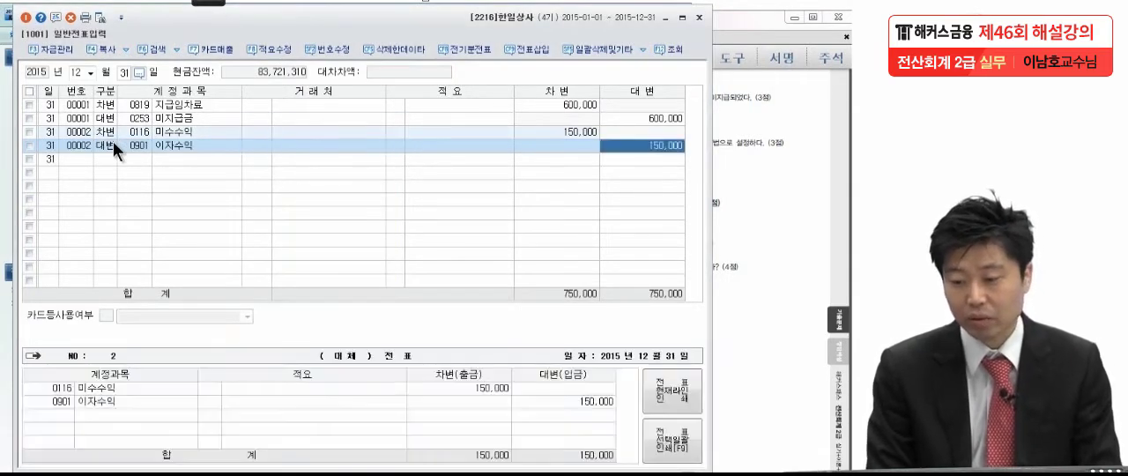
key("Return")
Read item (3) of problem 6 in the exam PDF and display the 합계잔액시산표 as of December 31 in KcLep
left_click(785, 228)
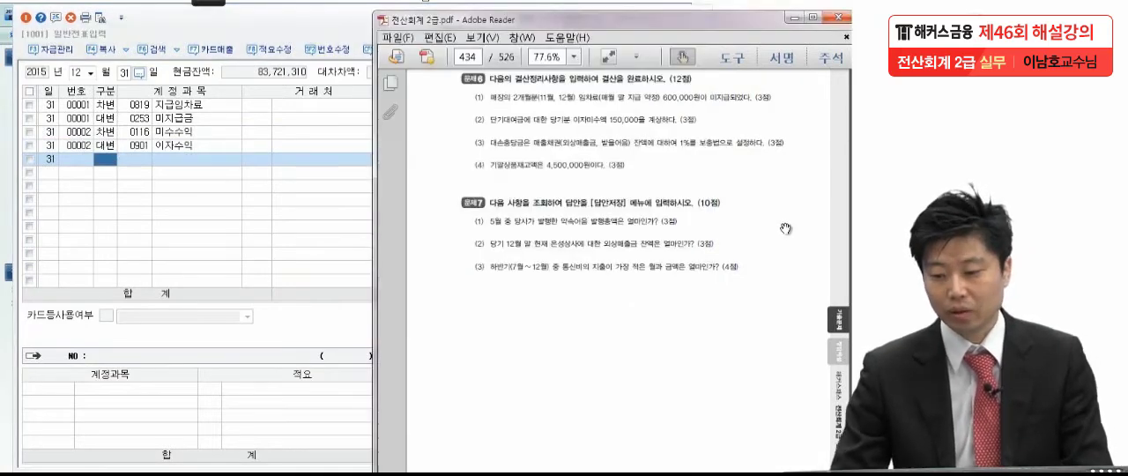
scroll(784, 228, "down", 1)
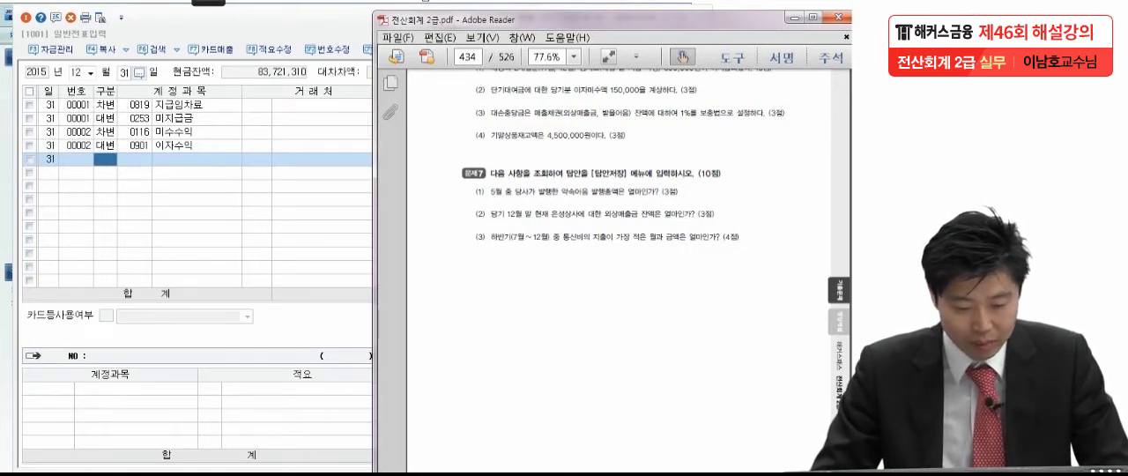
left_click(8, 427)
left_click(451, 73)
left_click_drag(89, 121, 274, 42)
left_click(187, 98)
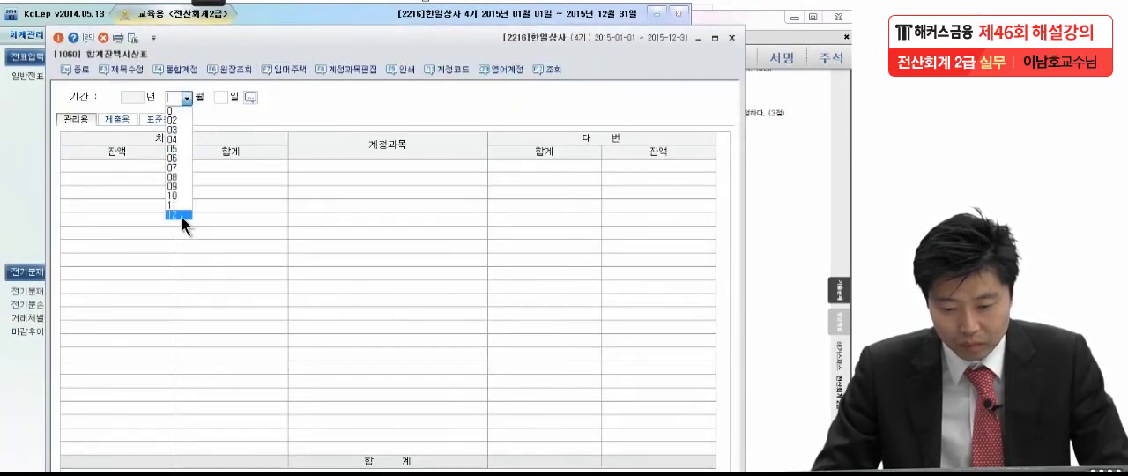
left_click(180, 215)
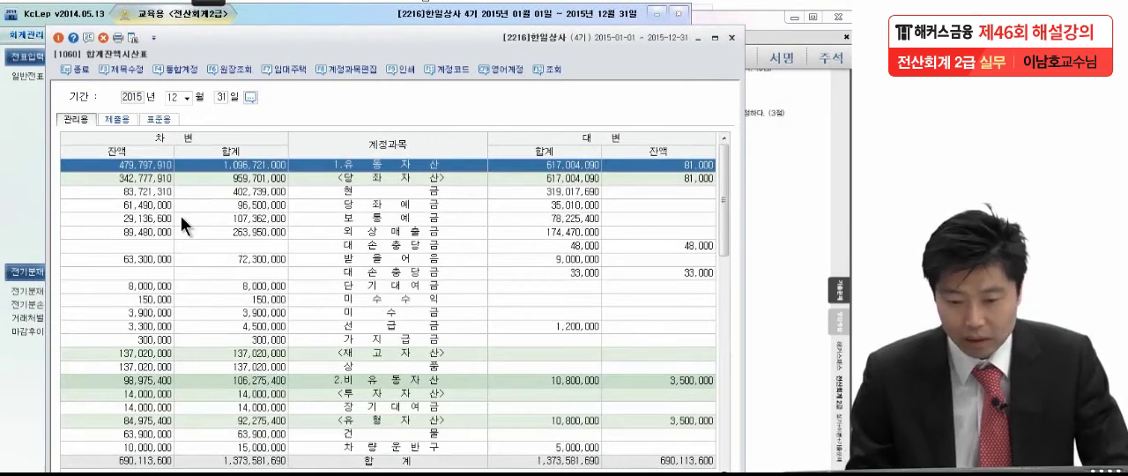
Circle the December 31 balances of 외상매출금 and 받을어음 and their 대손충당금 balances in the trial balance with the annotation pen
left_click(204, 2)
left_click(25, 31)
mouse_move(173, 233)
left_mouse_down()
mouse_move(124, 244)
mouse_move(174, 235)
left_mouse_up()
left_click_drag(705, 238, 668, 250)
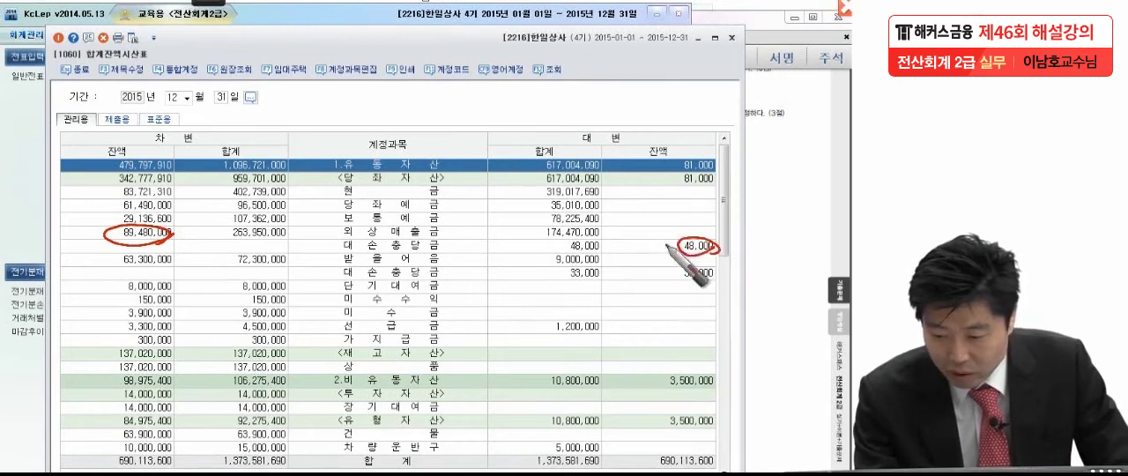
mouse_move(174, 261)
left_mouse_down()
mouse_move(106, 268)
mouse_move(163, 279)
left_mouse_up()
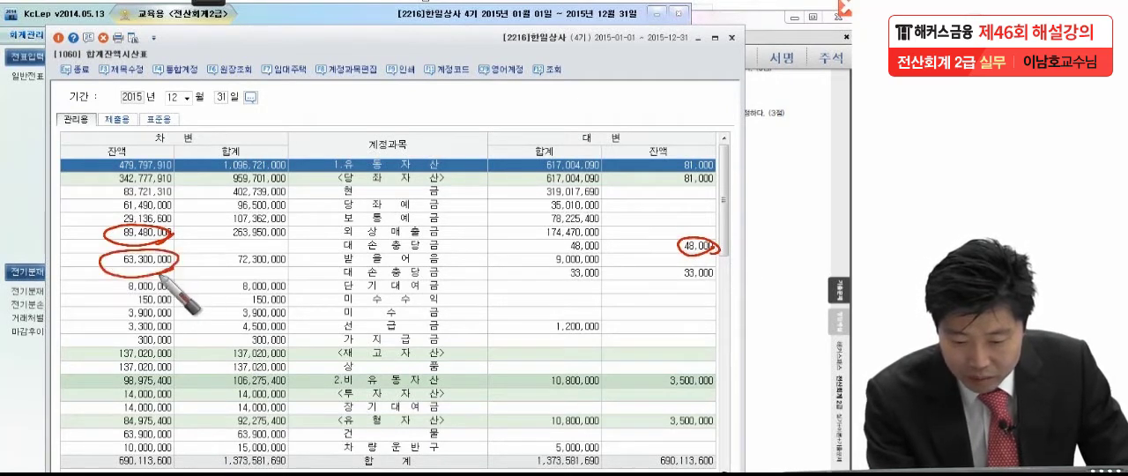
mouse_move(705, 266)
left_mouse_down()
mouse_move(727, 278)
mouse_move(677, 280)
left_mouse_up()
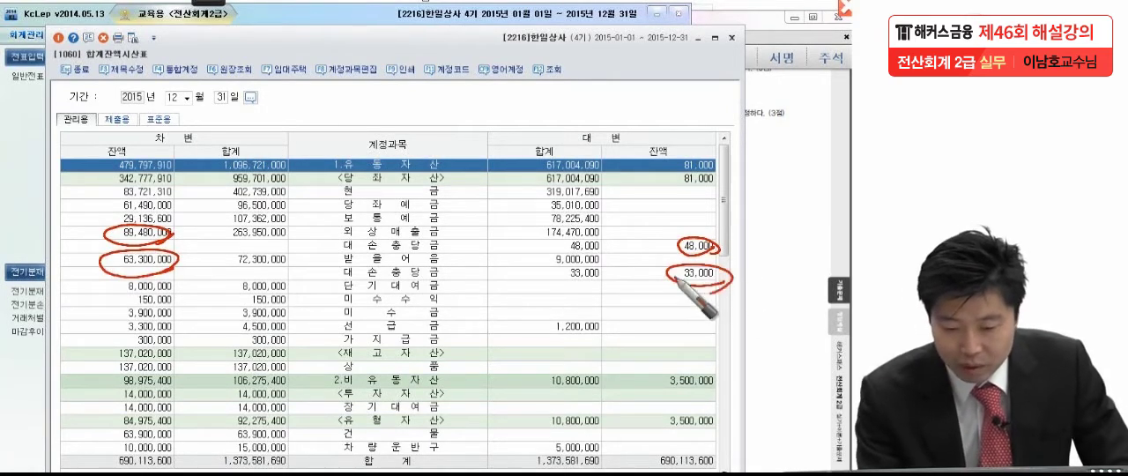
Write out 894,800 − 48,000 = 846,800 and 633,000 − 33,000 = 600,000 over the trial balance, and clear the pen notes
mouse_move(168, 299)
left_mouse_down()
mouse_move(181, 316)
mouse_move(202, 297)
mouse_move(259, 294)
mouse_move(282, 311)
mouse_move(509, 303)
left_mouse_up()
left_click_drag(492, 310, 510, 310)
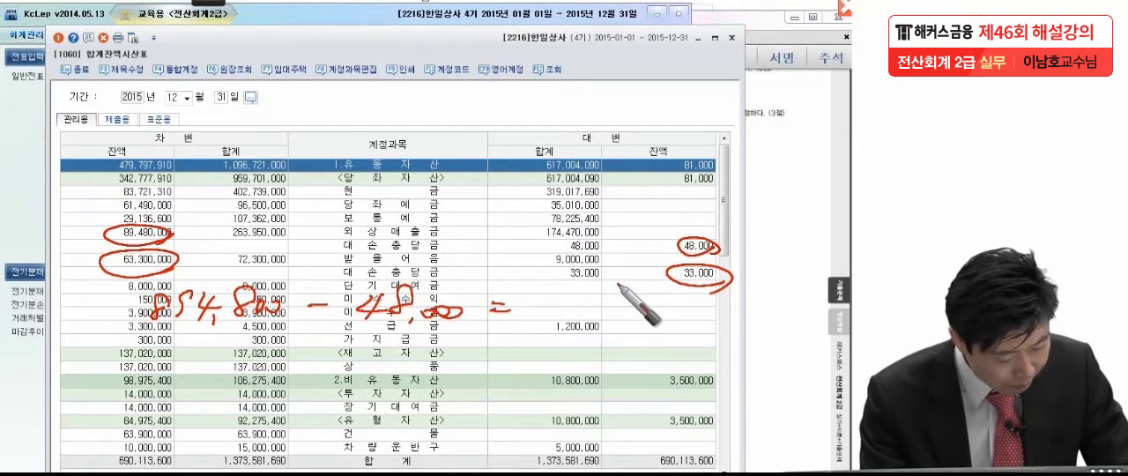
mouse_move(538, 304)
left_mouse_down()
mouse_move(582, 304)
mouse_move(592, 318)
mouse_move(627, 310)
mouse_move(648, 327)
mouse_move(673, 310)
left_mouse_up()
mouse_move(166, 345)
left_mouse_down()
mouse_move(167, 359)
mouse_move(272, 359)
mouse_move(382, 347)
mouse_move(395, 335)
mouse_move(403, 347)
mouse_move(649, 356)
mouse_move(709, 322)
left_mouse_up()
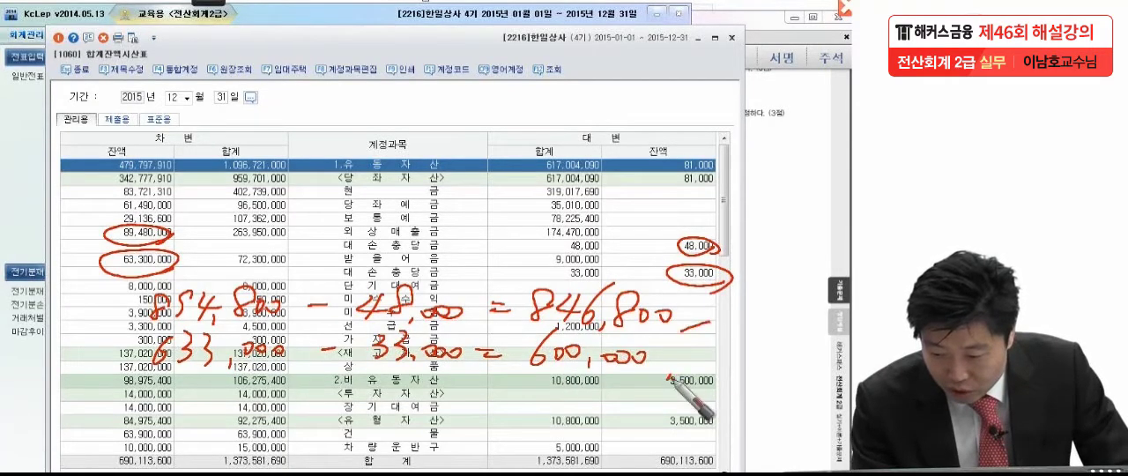
left_click_drag(669, 374, 709, 361)
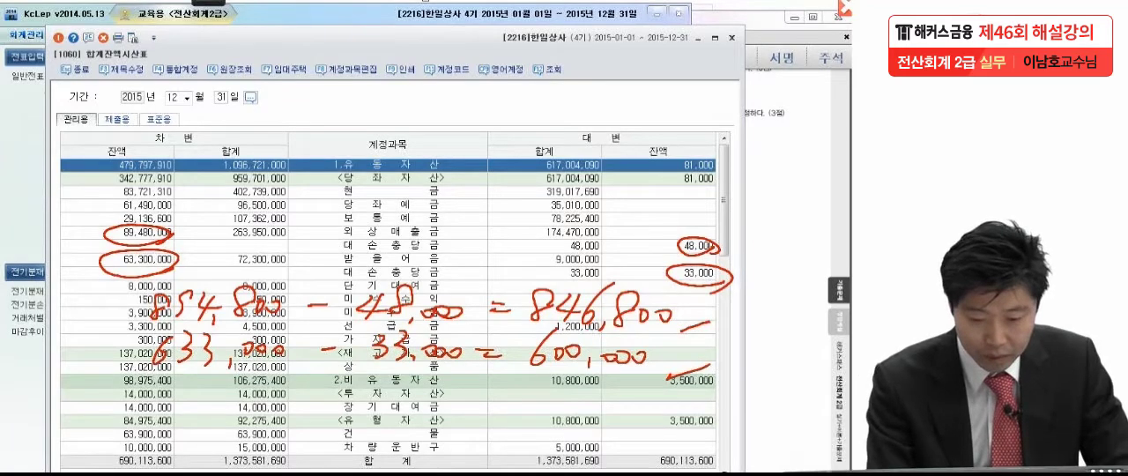
key("Escape")
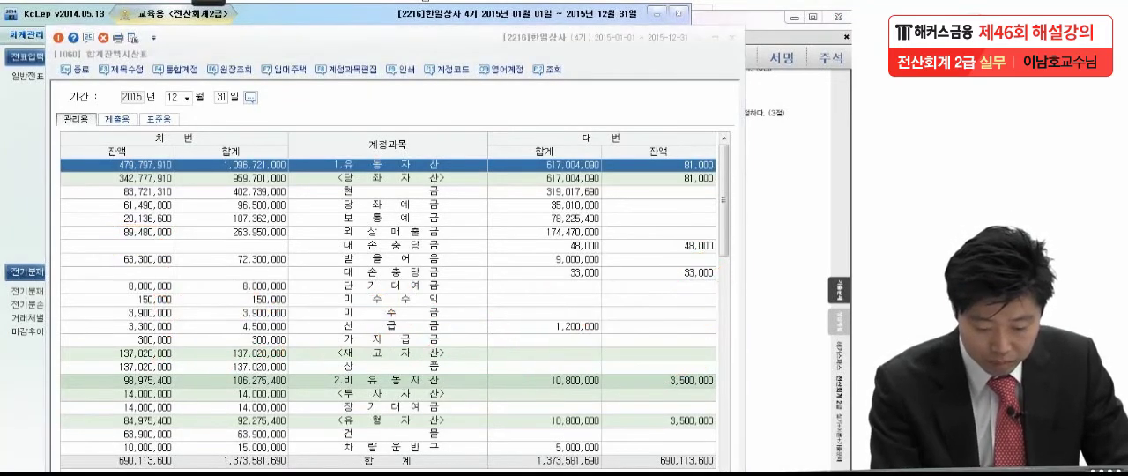
Return to 일반전표입력 and start a December 31 credit line with account 0109 대손충당금 for 외상매출금, leaving the trading partner blank
left_click(28, 77)
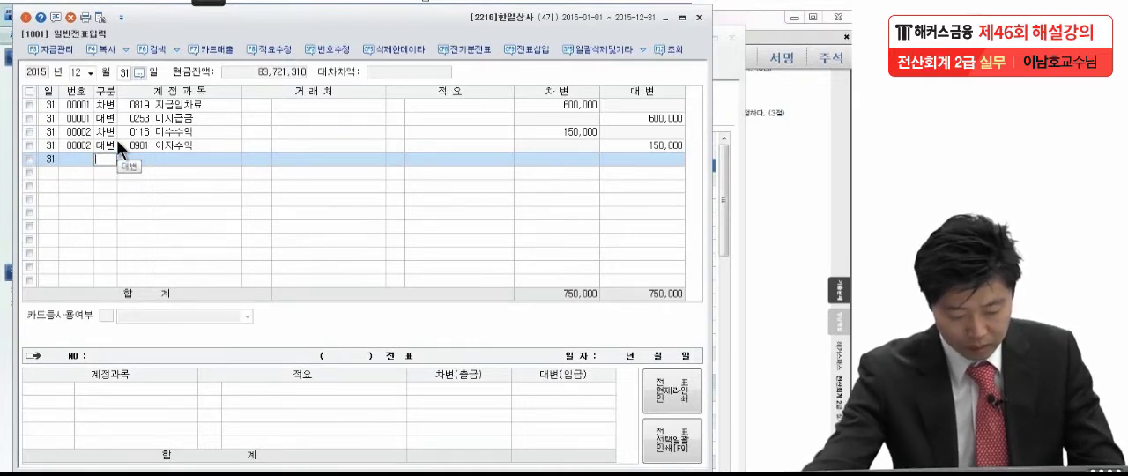
type("외상")
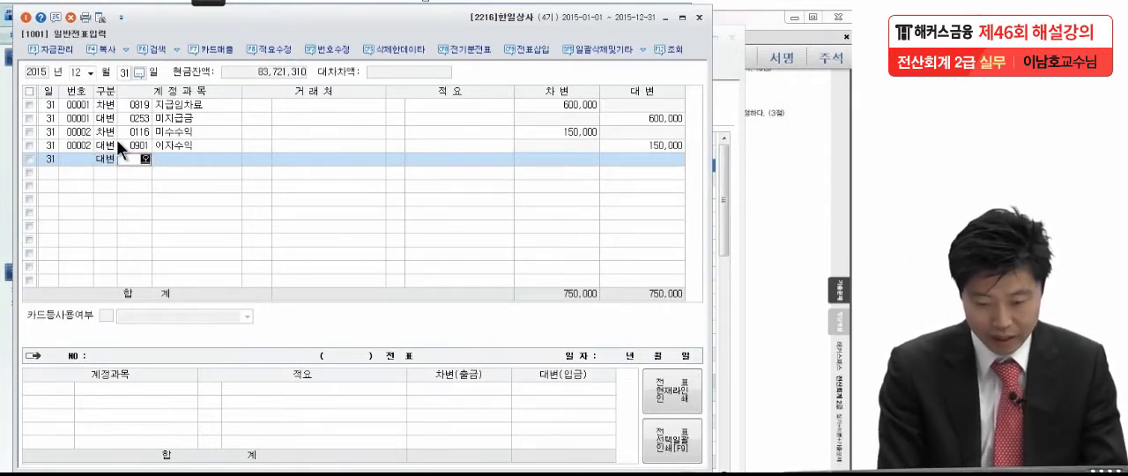
key("Return")
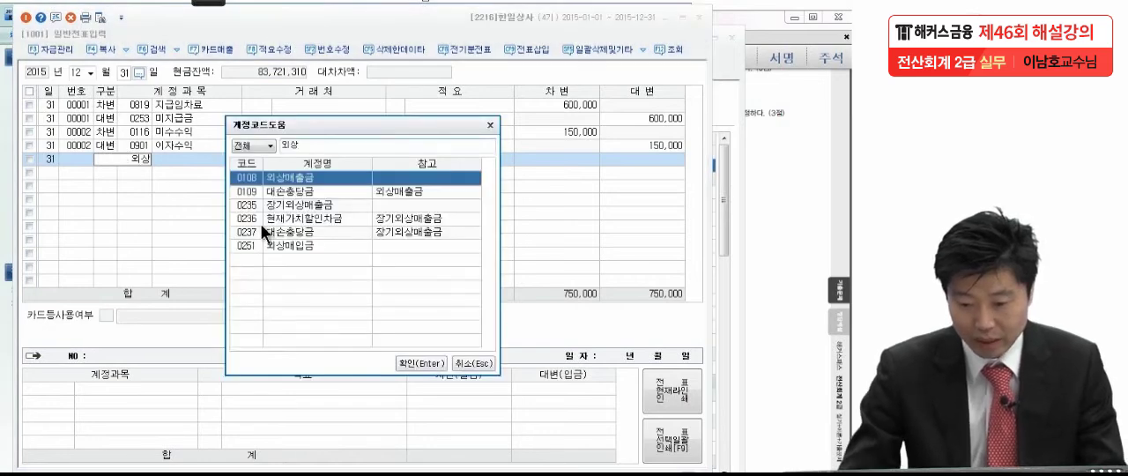
left_click(326, 194)
key("Return")
key("Return")
key("Return")
key("Return")
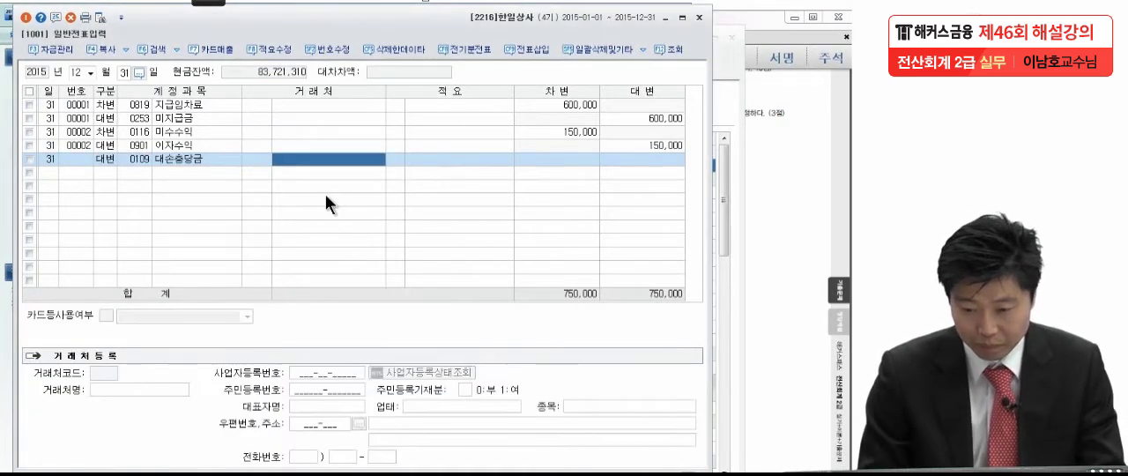
key("Return")
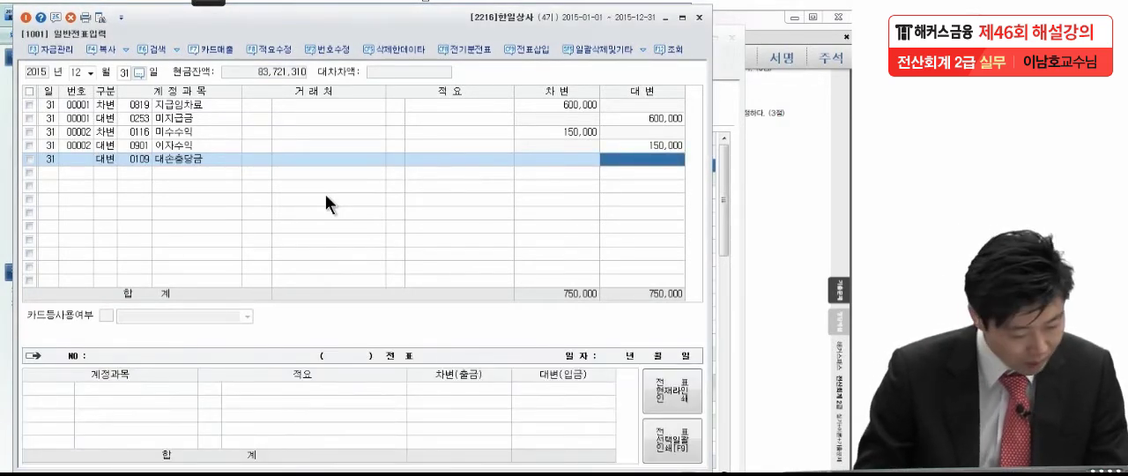
Set the credit amount of the 0109 대손충당금 line to 846,800
type("8,4")
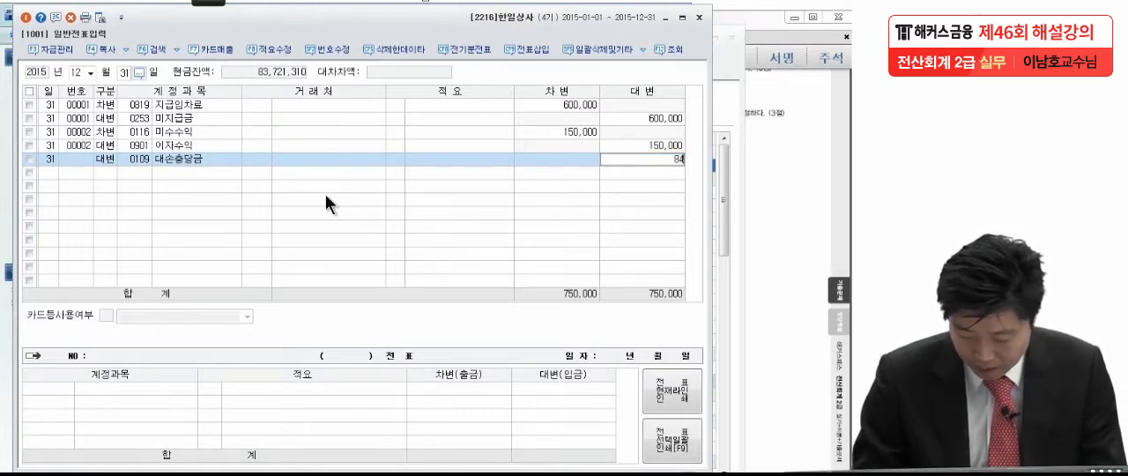
type("68,200")
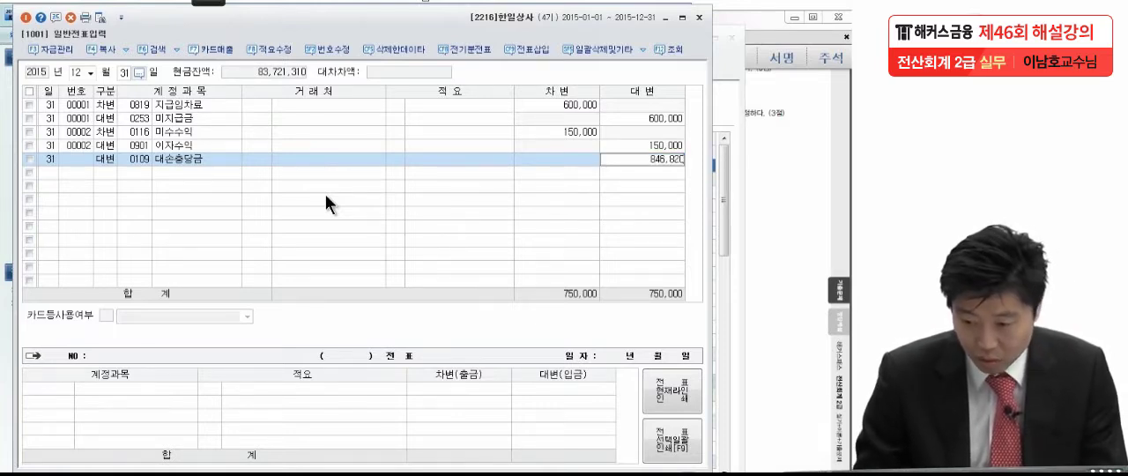
key("BackSpace")
key("BackSpace")
key("BackSpace")
key("BackSpace")
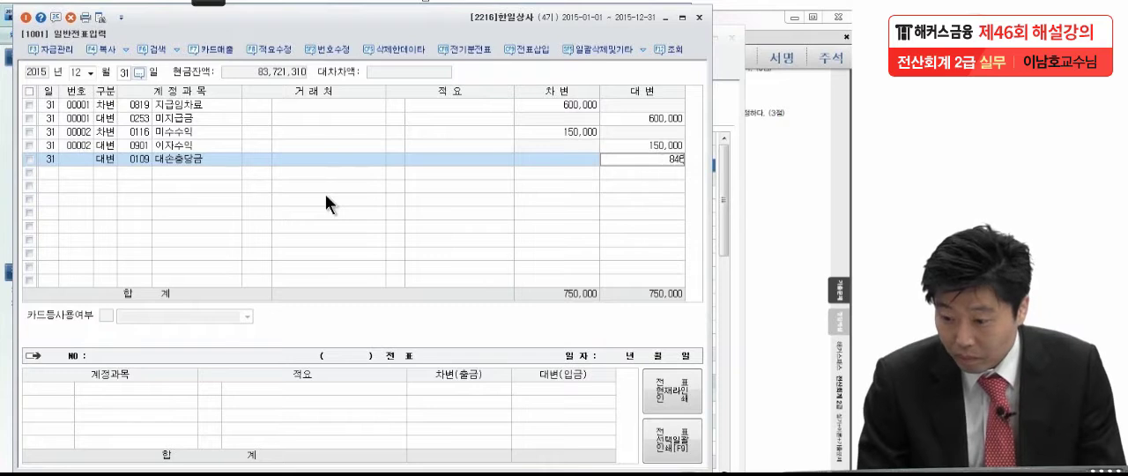
type("800")
key("Return")
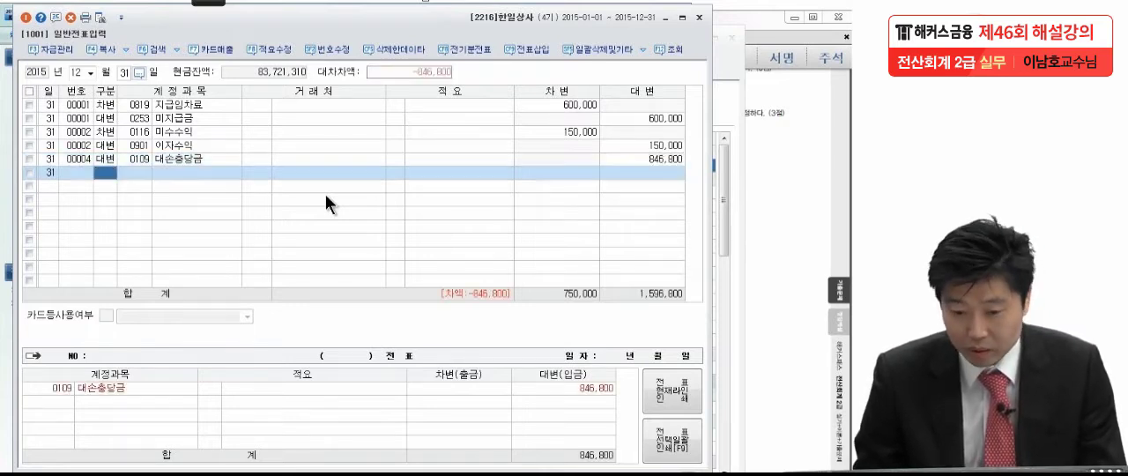
Add a December 31 credit line of 600,000 for 0111 대손충당금, the allowance for 받을어음
type("4")
key("Return")
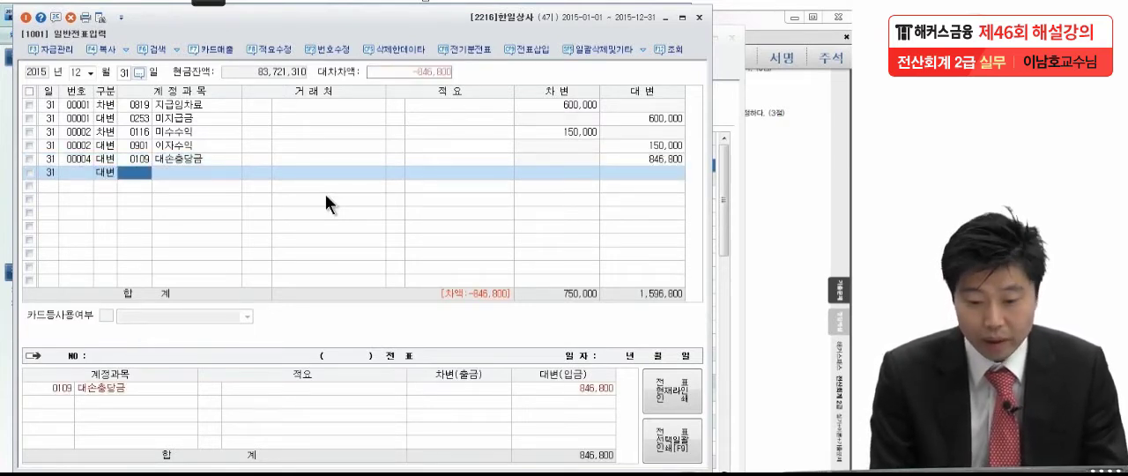
type("받을")
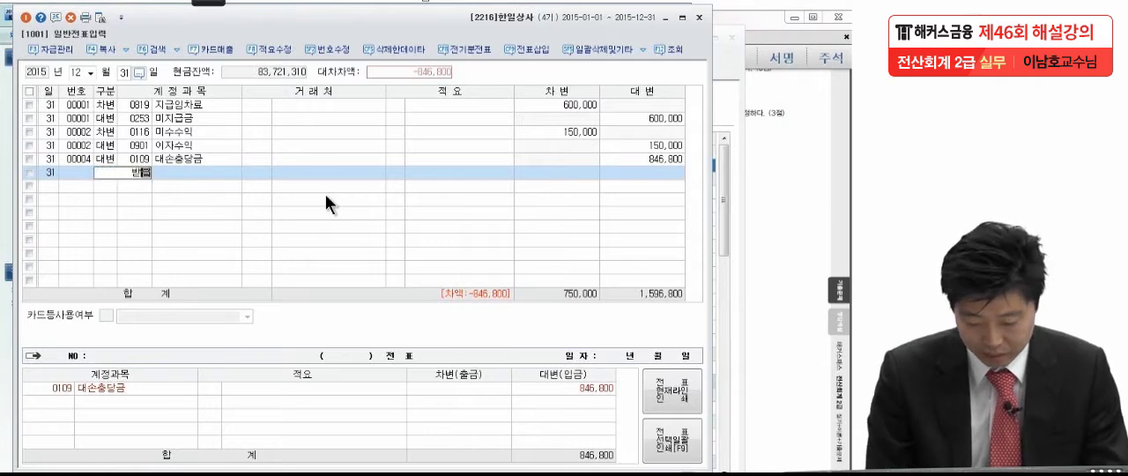
key("Return")
key("Down")
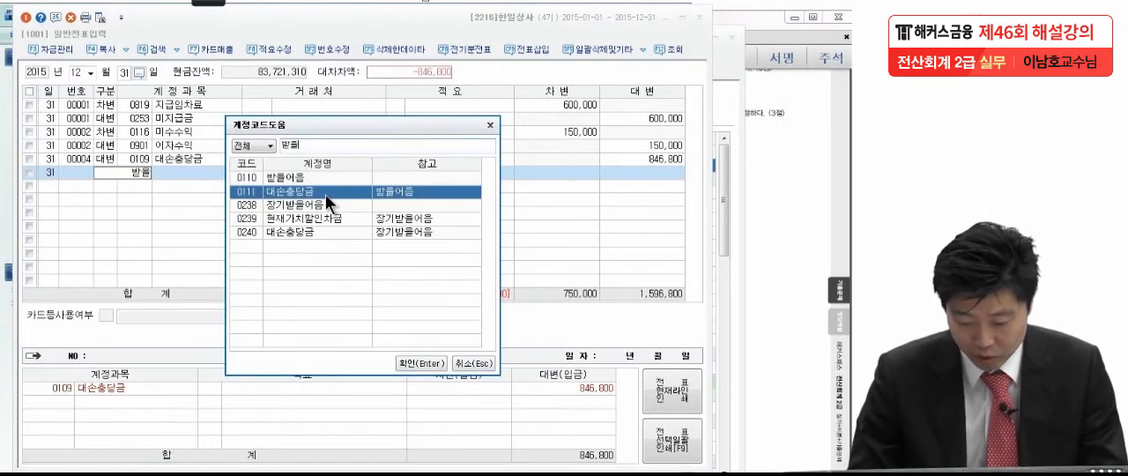
key("Return")
key("Return")
key("Return")
type("6000")
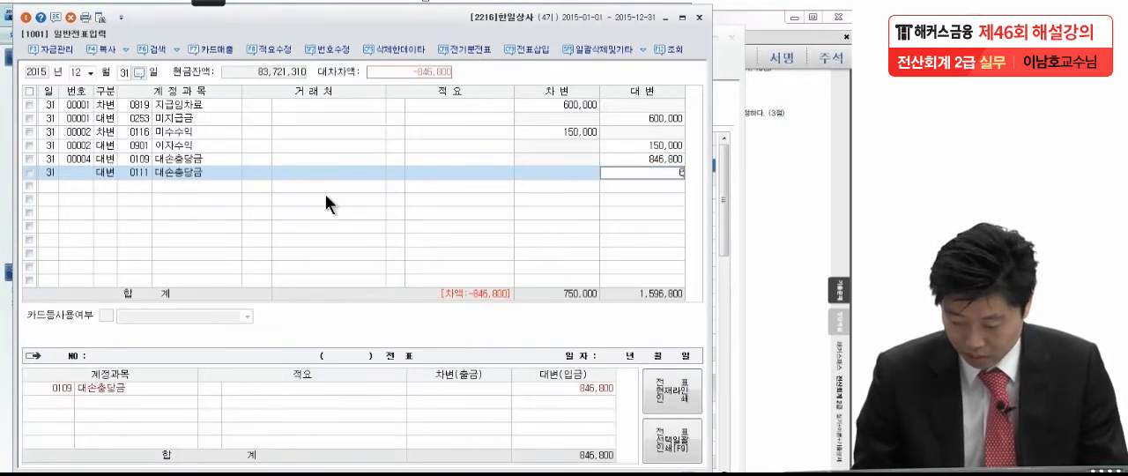
key("Return")
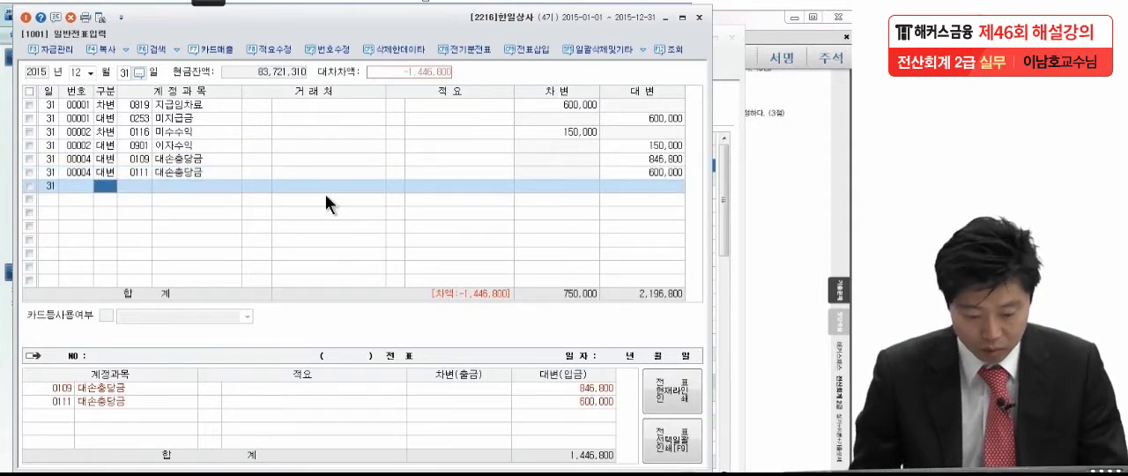
Add the balancing debit line of 1,446,800 for 0835 대손상각비 to complete the bad debt entry
type("3대손충")
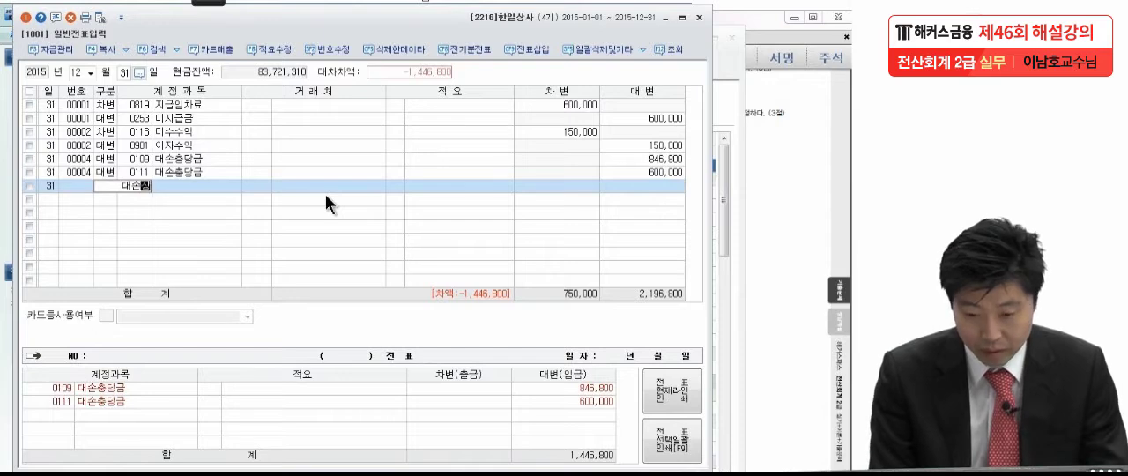
key("Return")
key("Return")
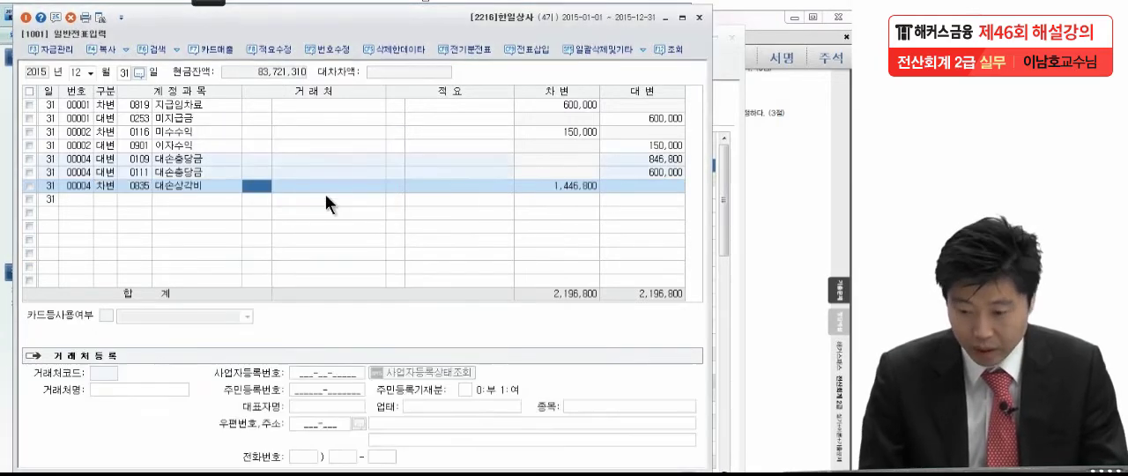
key("Return")
key("Return")
key("Return")
key("Return")
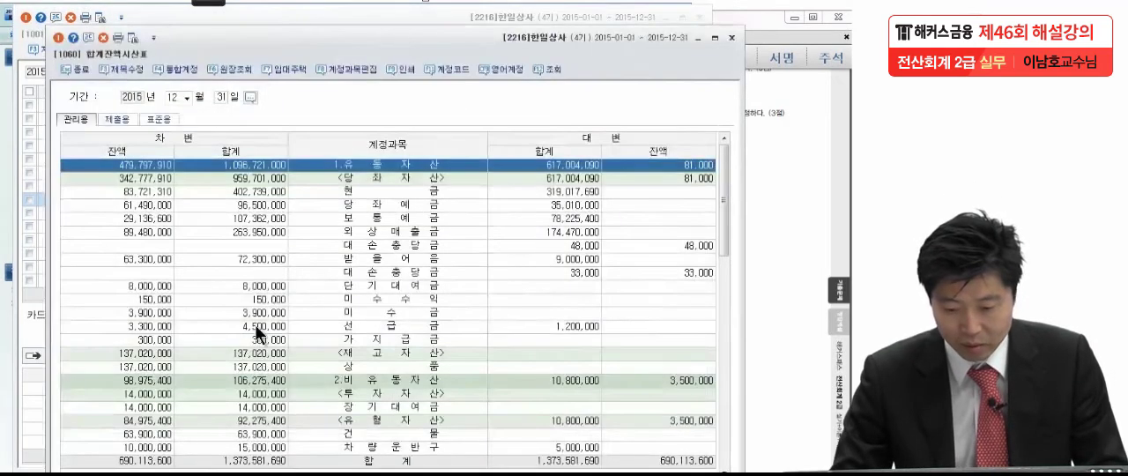
Bring 합계잔액시산표 back to the front and select the 상품 row to read its debit balance
left_click(254, 324)
left_click(270, 256)
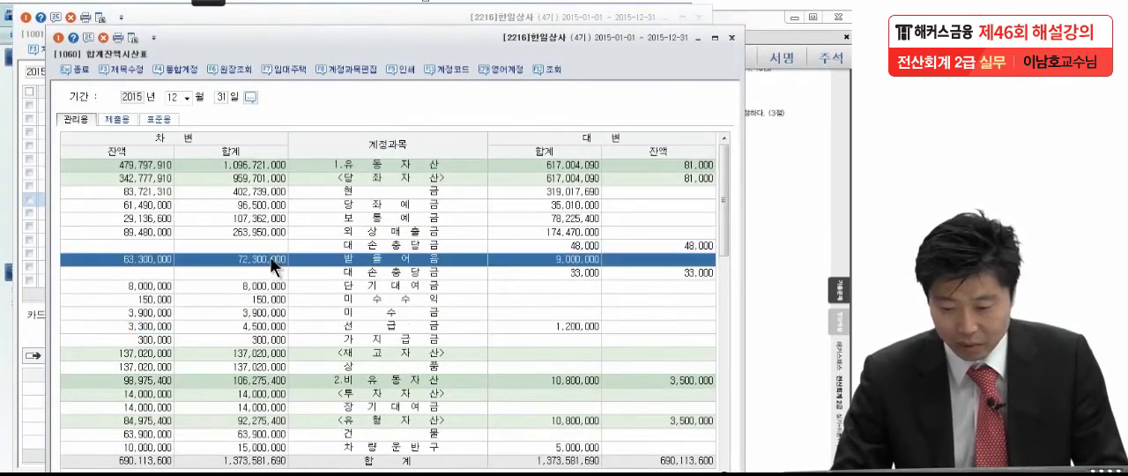
left_click(178, 365)
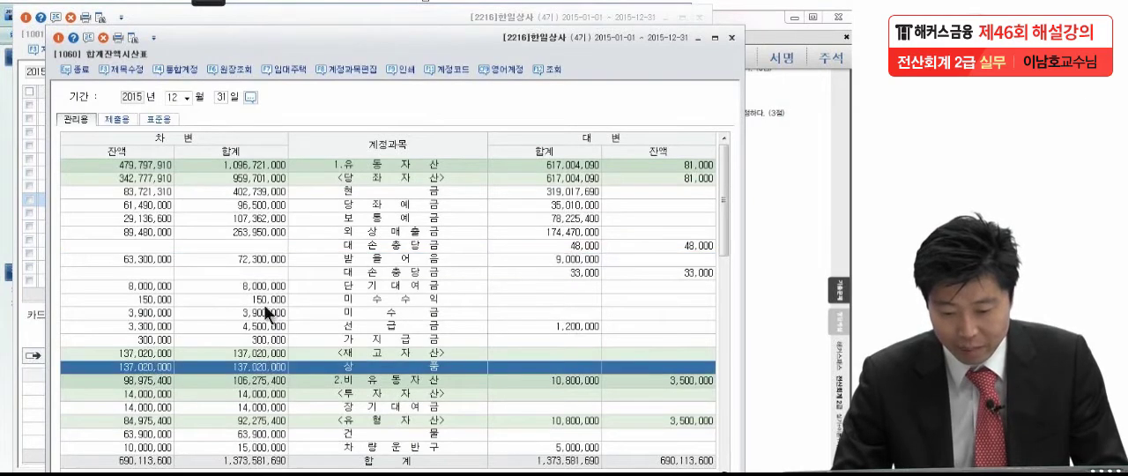
Circle the 상품 balance, write out the subtraction of 4,500,000 giving 132,520,000 with the annotation pen, and clear the notes
left_click(215, 3)
left_click(9, 24)
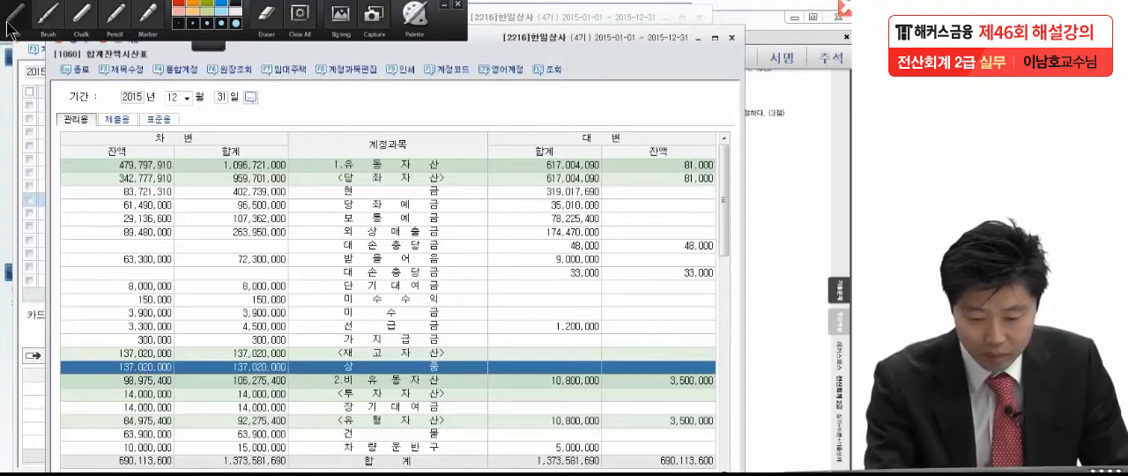
mouse_move(173, 374)
left_mouse_down()
mouse_move(156, 383)
mouse_move(132, 357)
mouse_move(176, 374)
mouse_move(227, 347)
mouse_move(279, 349)
mouse_move(296, 324)
mouse_move(311, 339)
mouse_move(365, 323)
mouse_move(445, 326)
left_mouse_up()
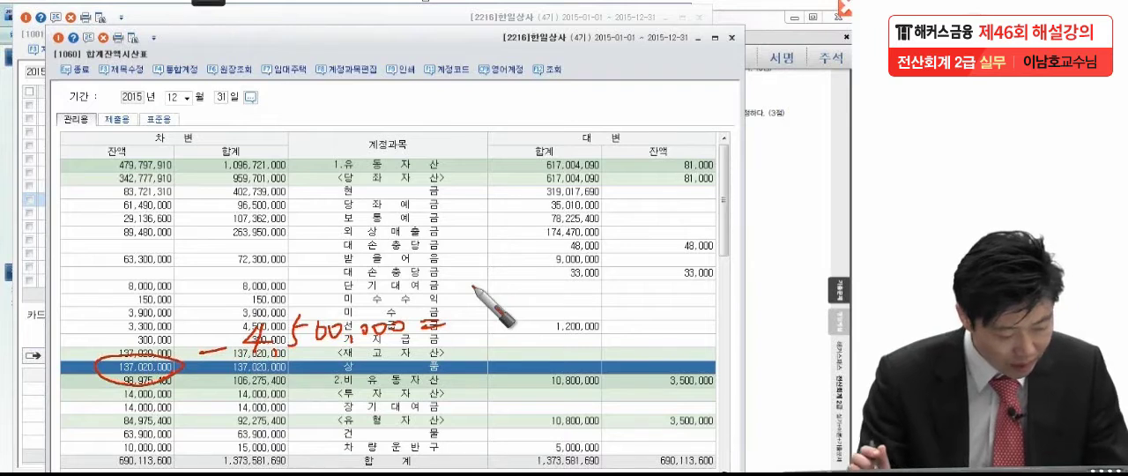
mouse_move(483, 299)
left_mouse_down()
mouse_move(472, 335)
mouse_move(539, 334)
left_mouse_up()
mouse_move(564, 299)
left_mouse_down()
mouse_move(559, 326)
mouse_move(596, 322)
mouse_move(608, 303)
mouse_move(621, 330)
mouse_move(667, 324)
left_mouse_up()
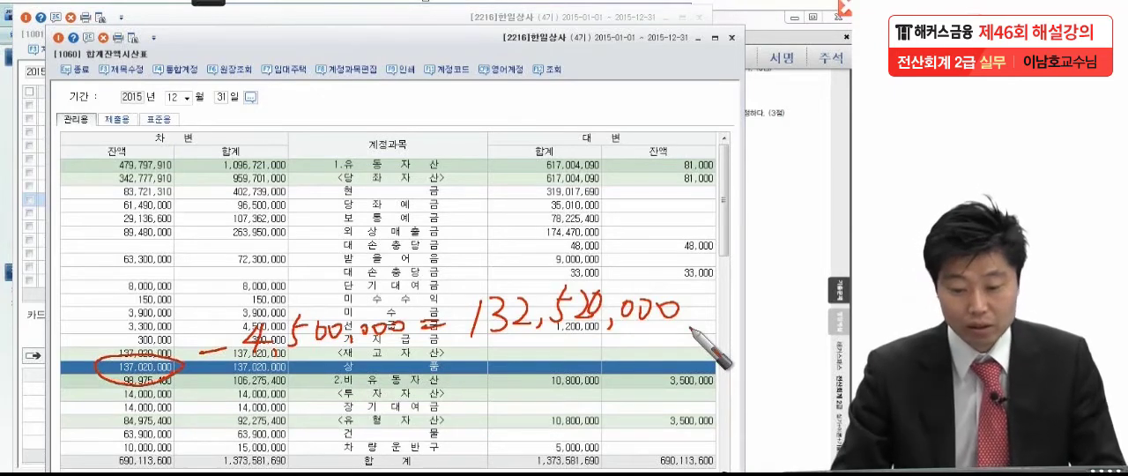
mouse_move(195, 8)
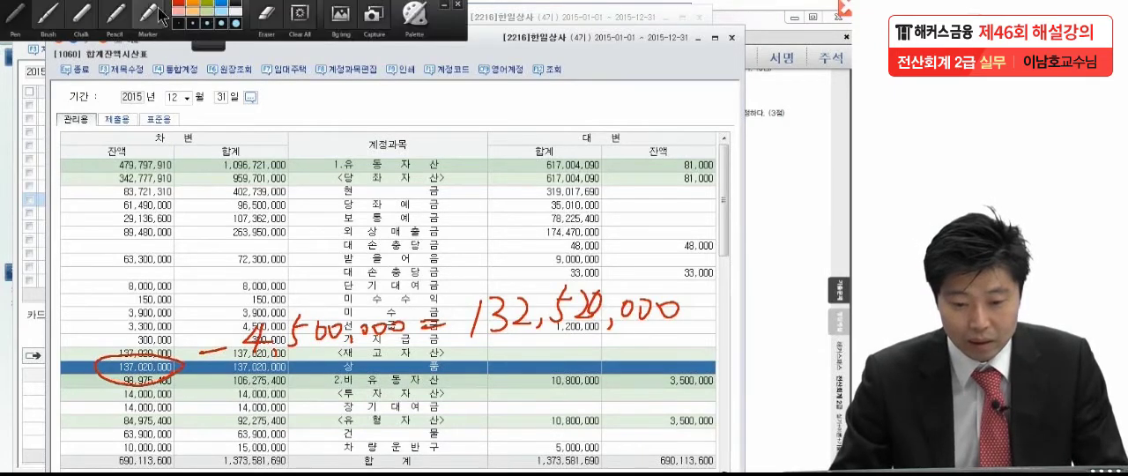
left_click(7, 15)
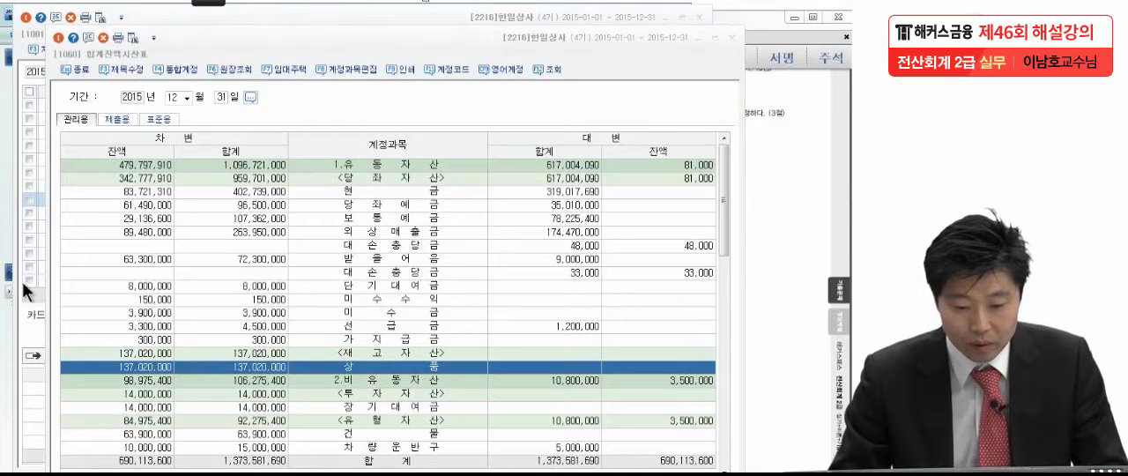
Back in 일반전표입력, add a December 31 debit line of 132,520,000 for 0451 상품매출원가
left_click(28, 327)
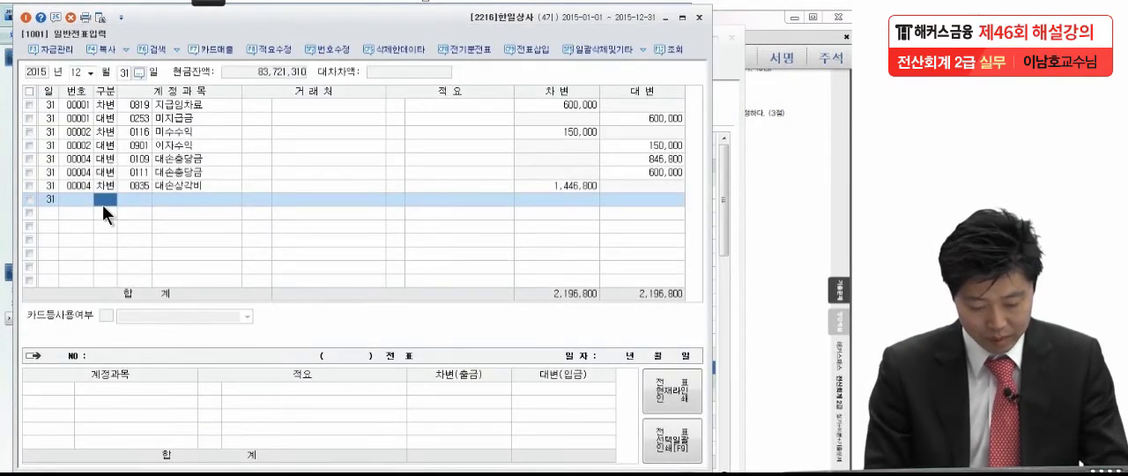
key("3")
type("상품")
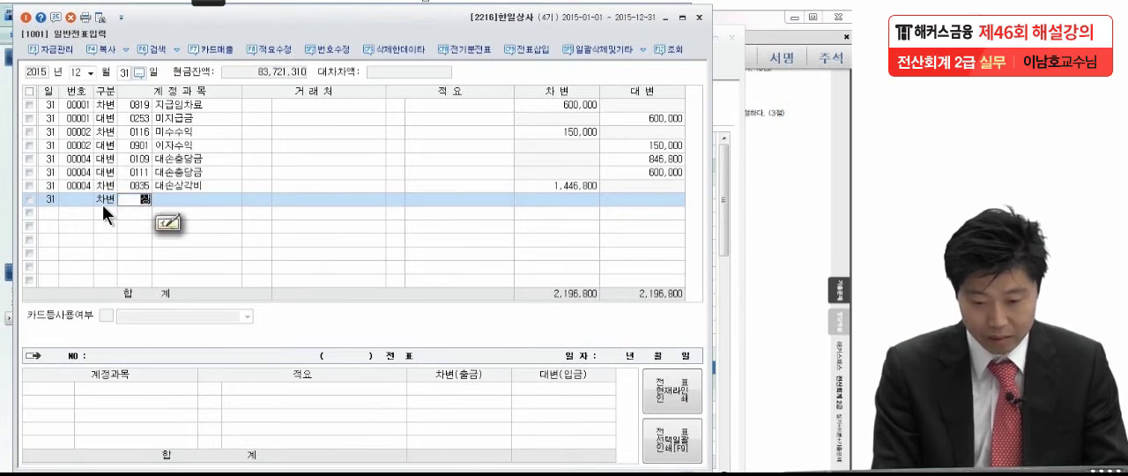
type("매")
key("Return")
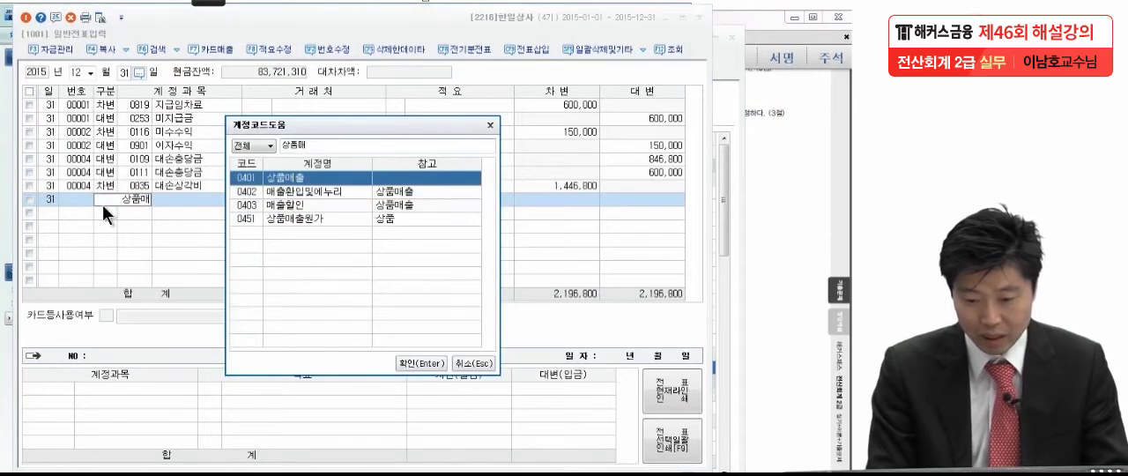
key("Down")
key("Down")
key("Down")
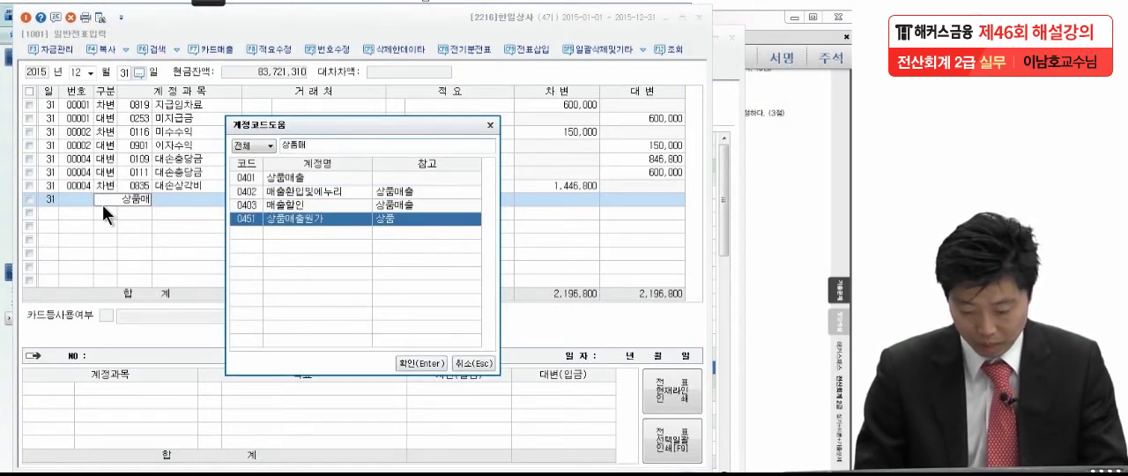
key("Return")
key("Return")
key("Return")
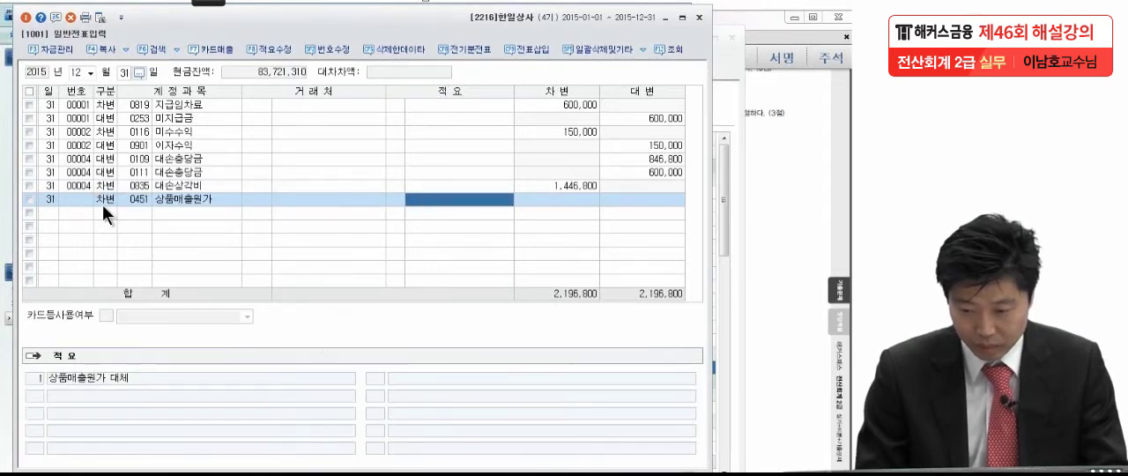
key("Return")
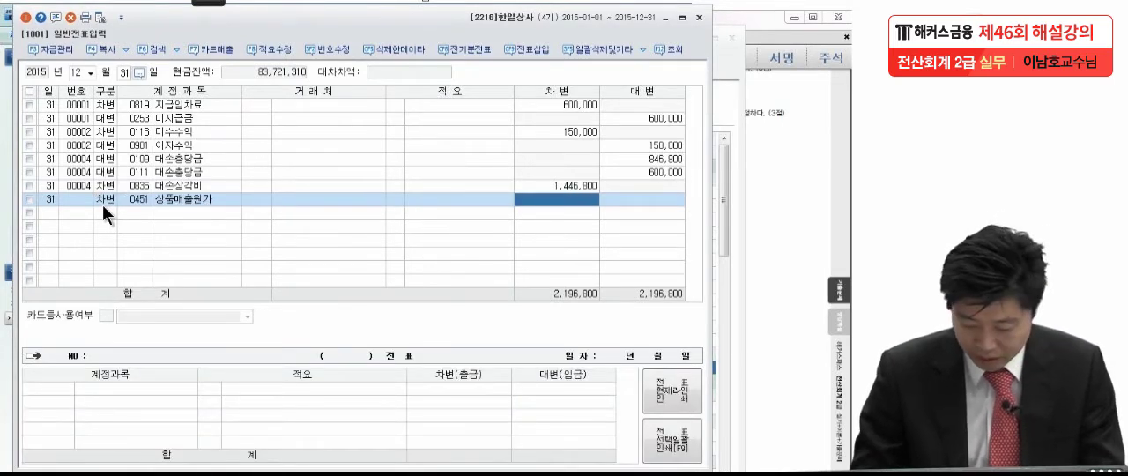
type("132520000")
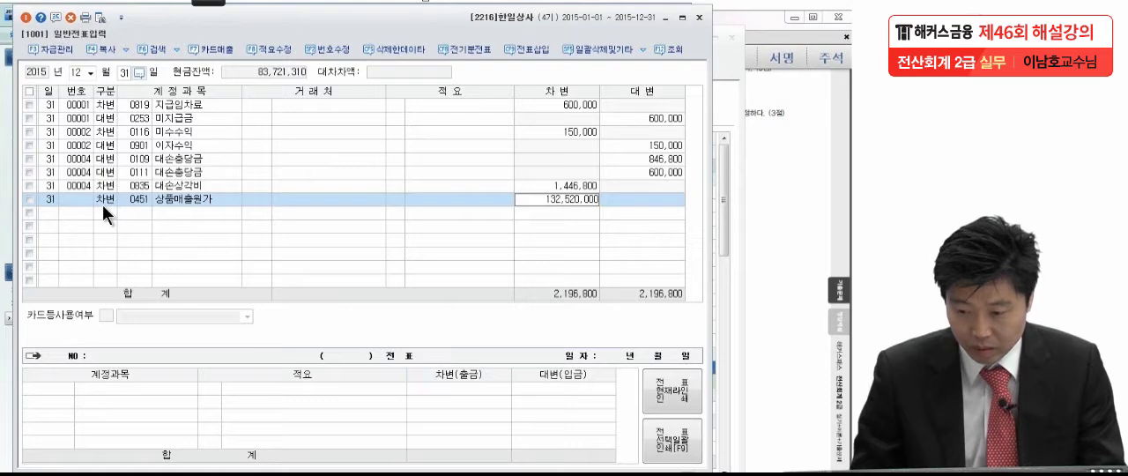
key("Return")
Add the balancing December 31 credit line of 132,520,000 for 0146 상품 to complete the cost of goods sold entry
type("상품")
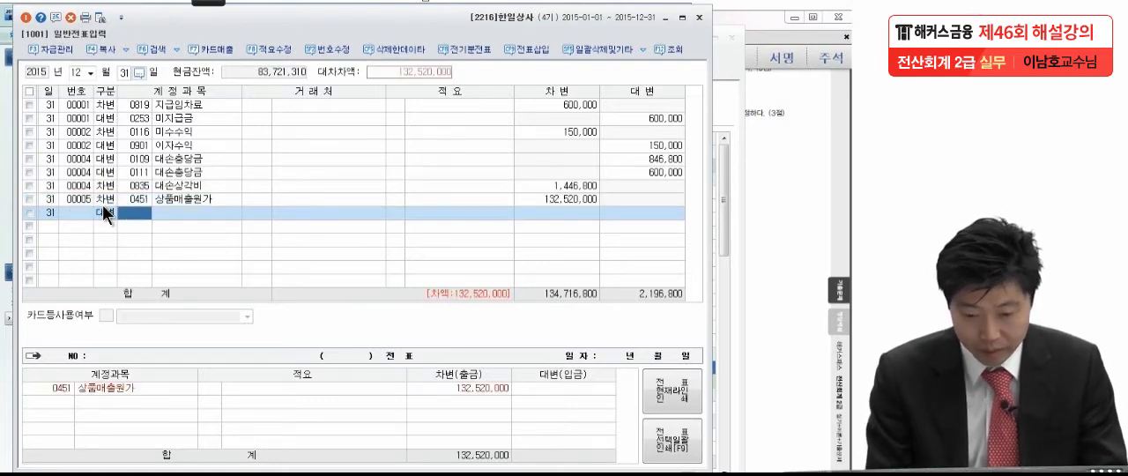
key("Return")
key("Return")
key("Return")
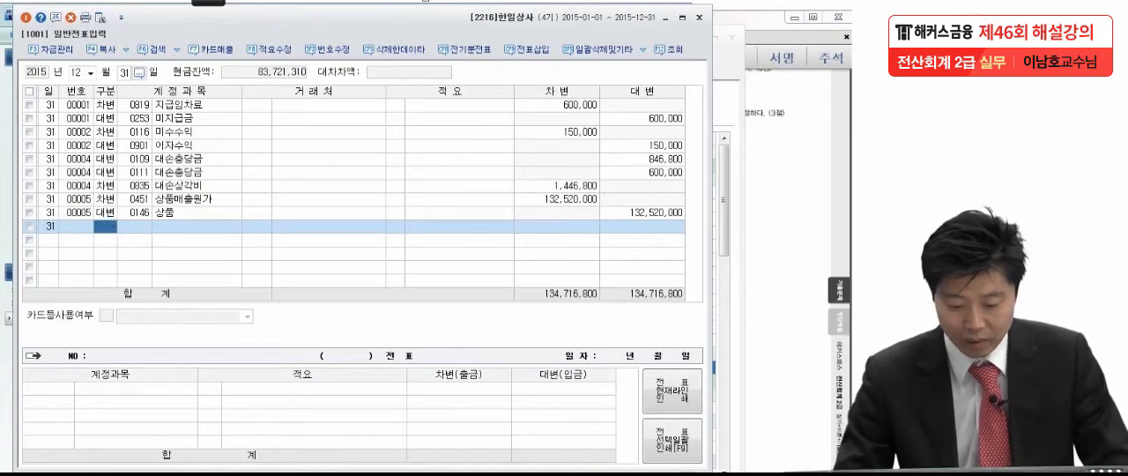
Refresh 합계잔액시산표 and check the adjusted balances of both 대손충당금 rows and the 상품 row
left_click(182, 474)
left_click(551, 69)
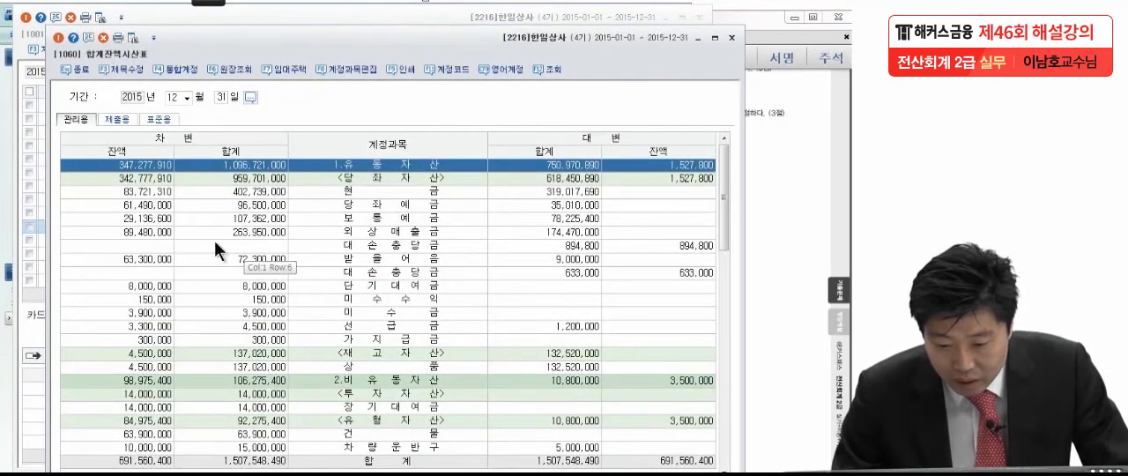
left_click(154, 234)
left_click(640, 245)
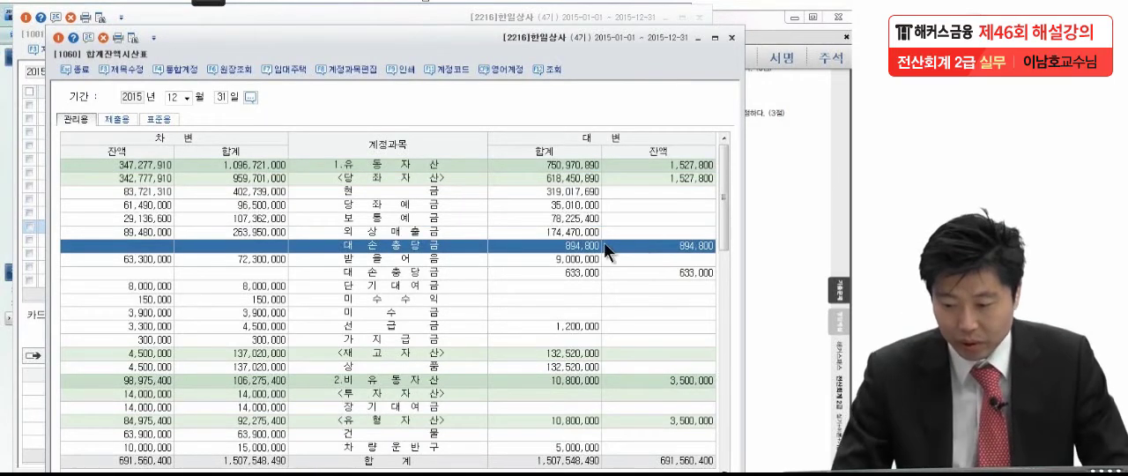
left_click(117, 255)
left_click(637, 271)
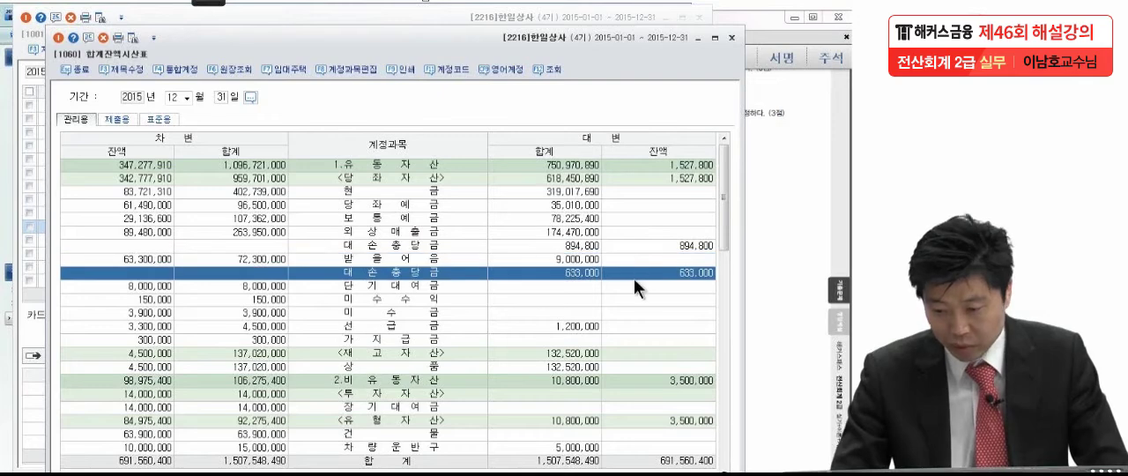
left_click_drag(720, 184, 723, 213)
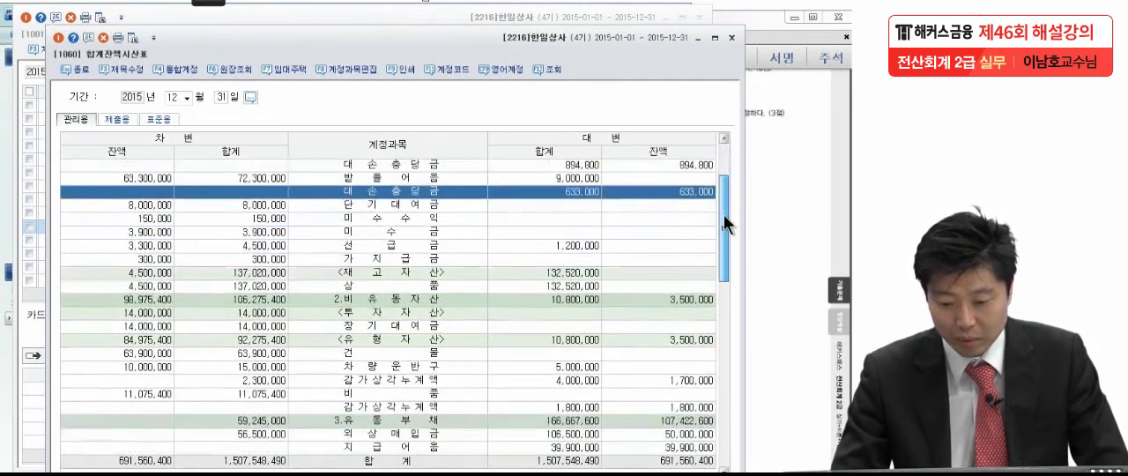
left_click(163, 288)
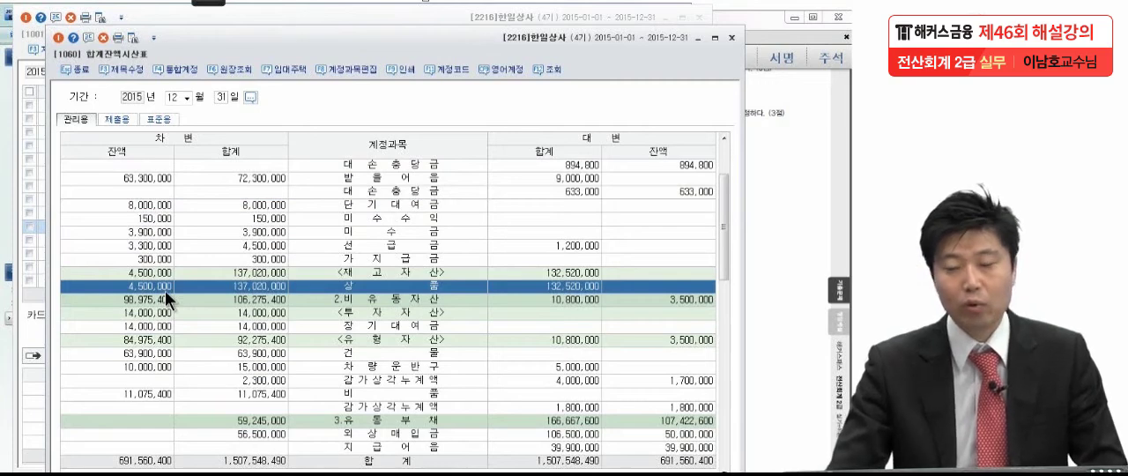
Switch to the exam PDF in Adobe Reader and read the lookup questions of problem 7
left_click(8, 233)
left_click(794, 252)
left_click_drag(799, 321, 799, 269)
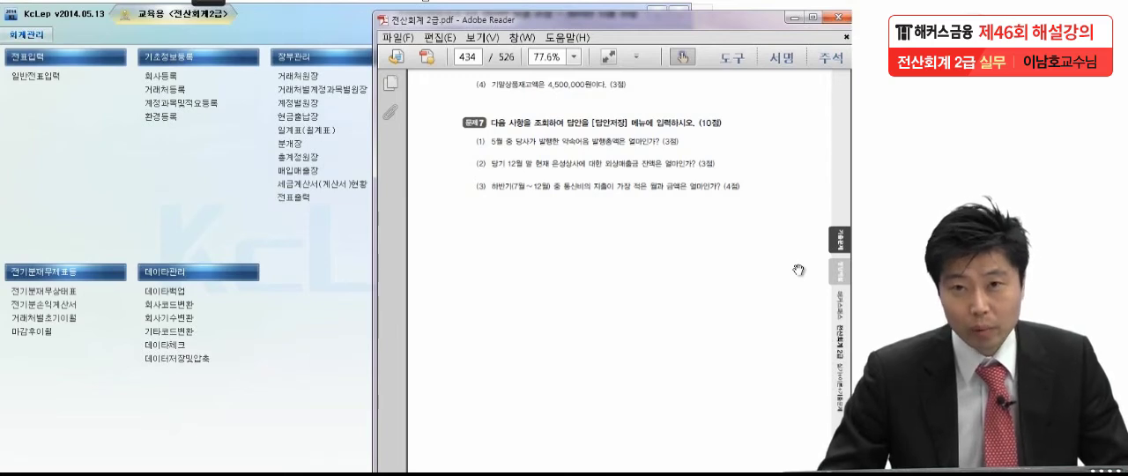
Switch to KcLep, open 총계정원장 and set its period to May 1 through May 31, 2015
left_click(252, 252)
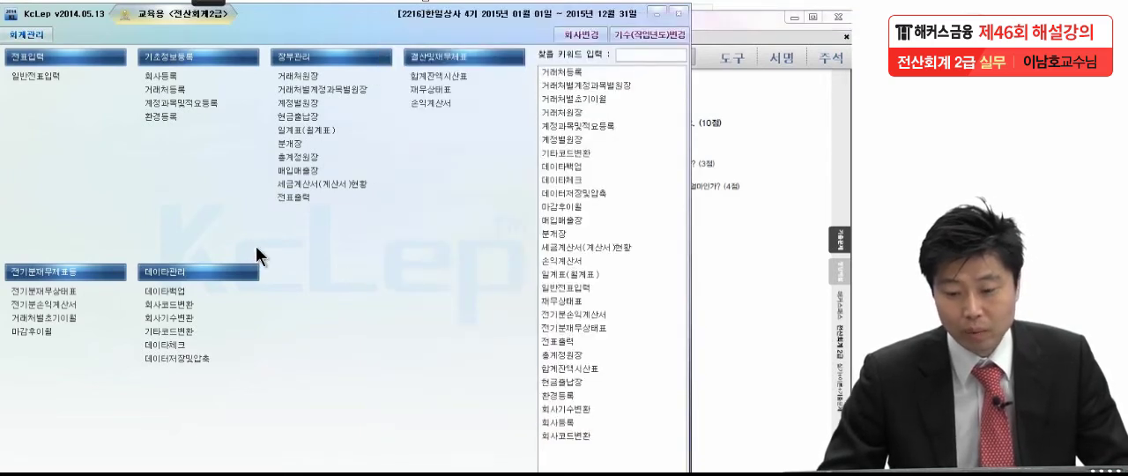
left_click(296, 158)
left_click_drag(77, 111, 514, 60)
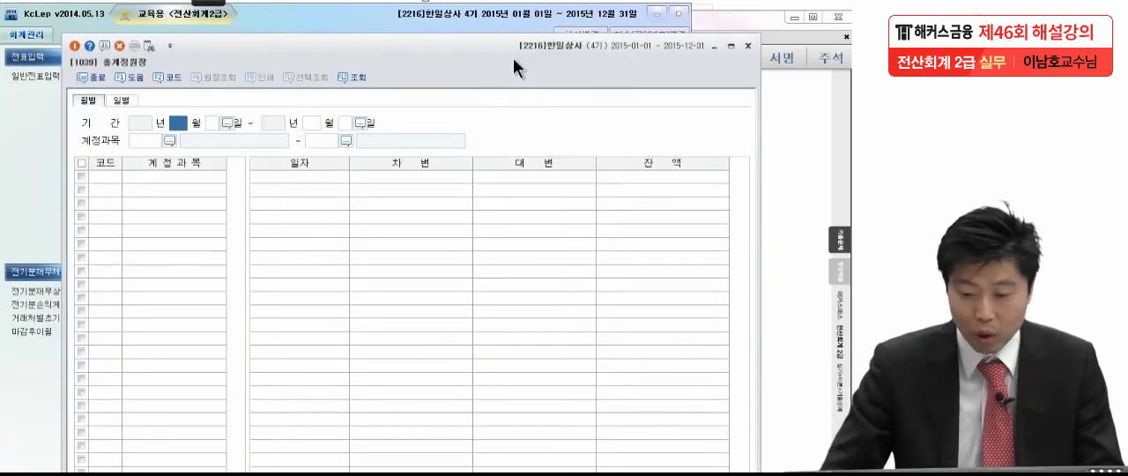
type("05")
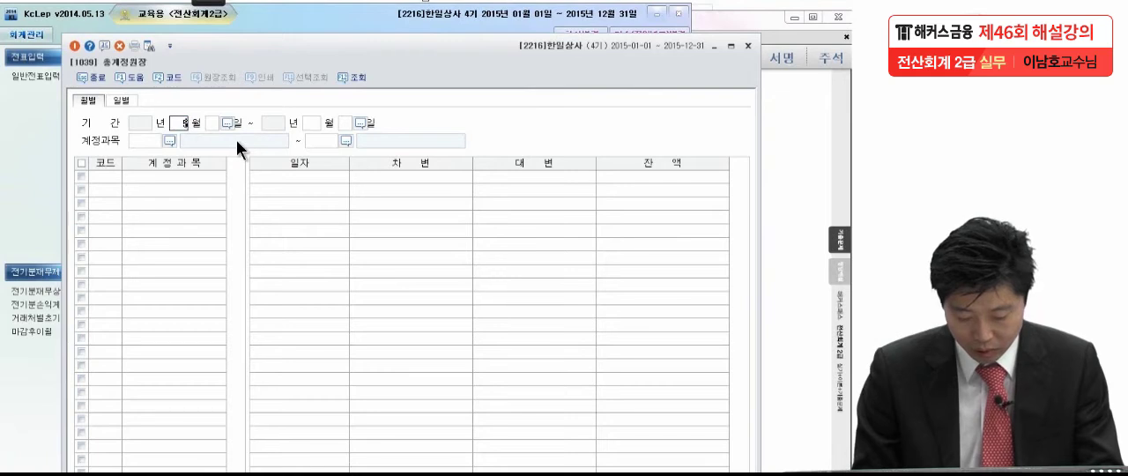
key("Return")
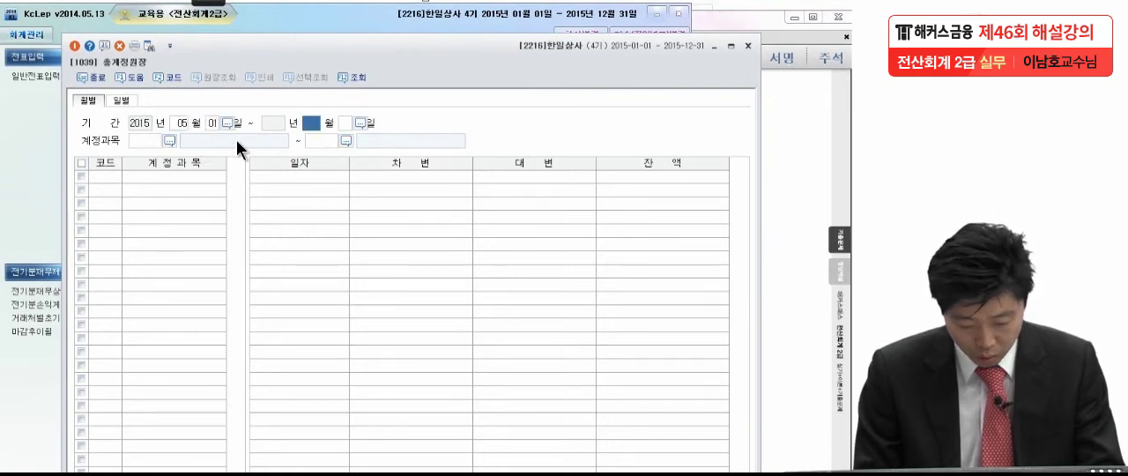
type("05")
key("Return")
key("Return")
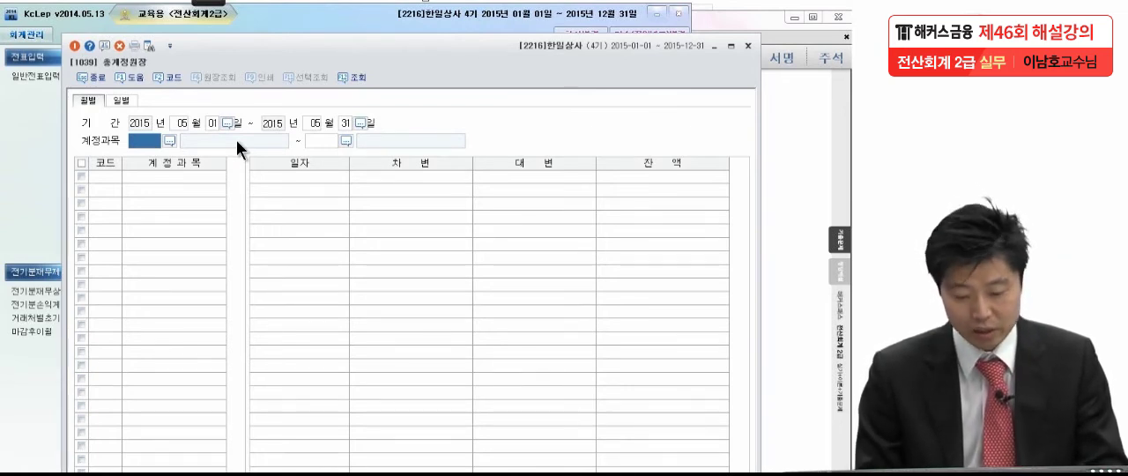
Search the account codes for 지급 and query the ledger starting from account 0252 지급어음
key("F2")
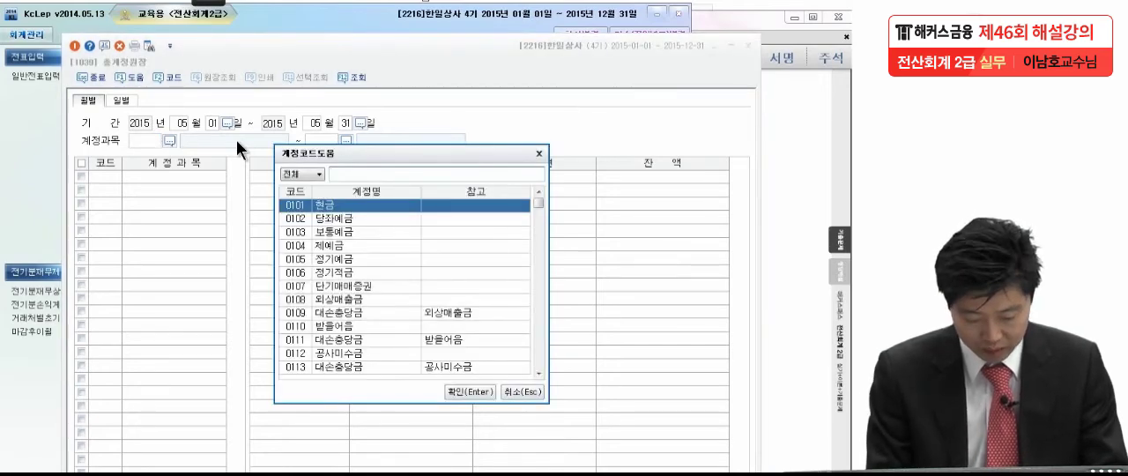
type("지급")
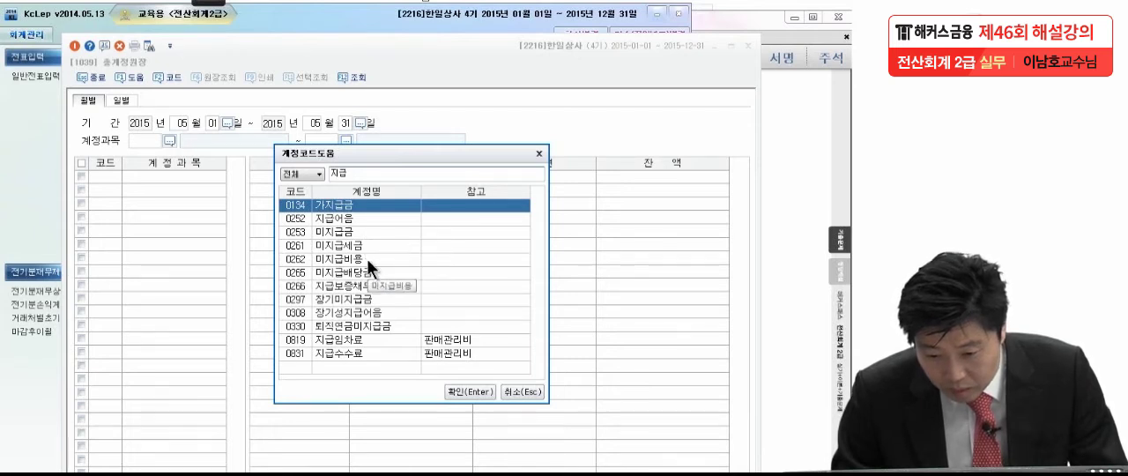
left_click(354, 217)
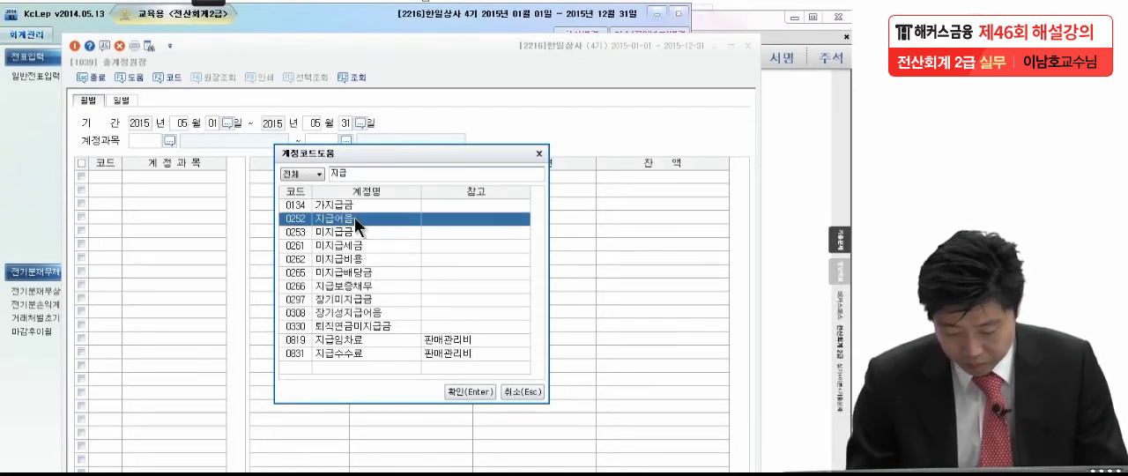
key("Return")
key("Return")
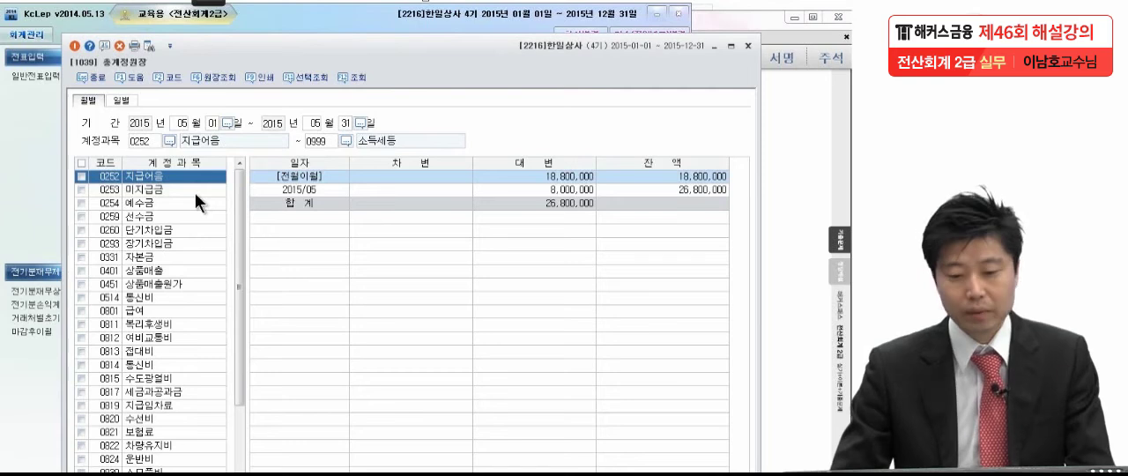
Open the May ledger detail of 지급어음, examine the voucher behind the May 15 재고자산 어음매입 entry, and close the detail
left_click(144, 187)
left_click(144, 177)
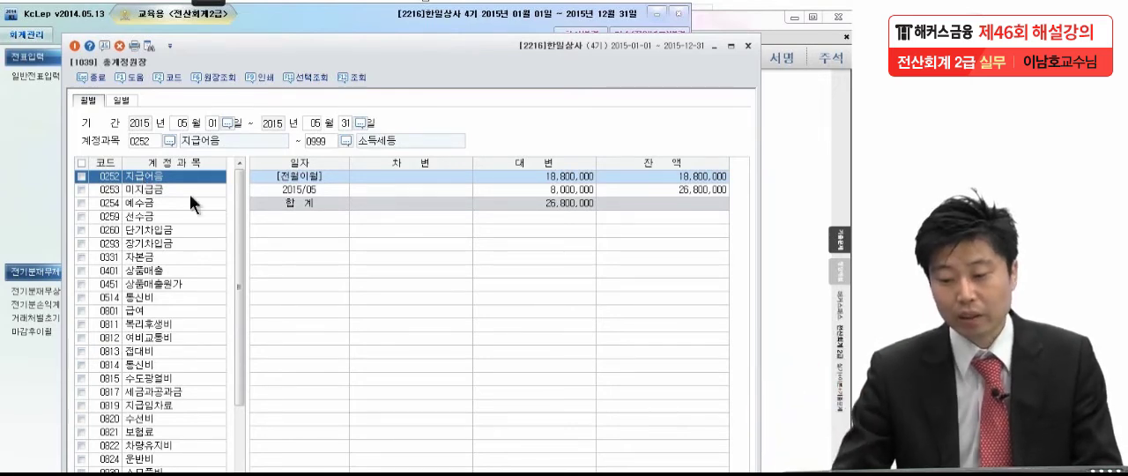
double_click(552, 190)
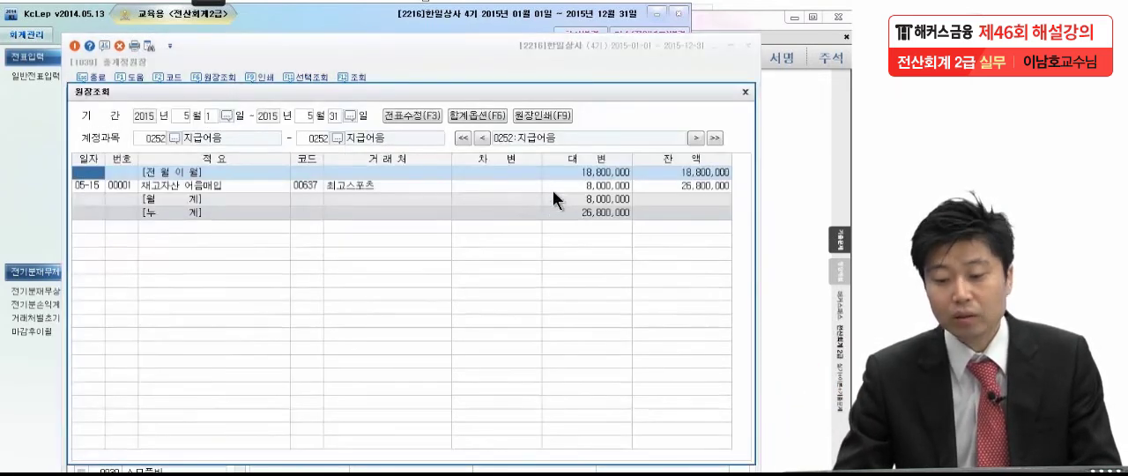
left_click_drag(520, 92, 519, 61)
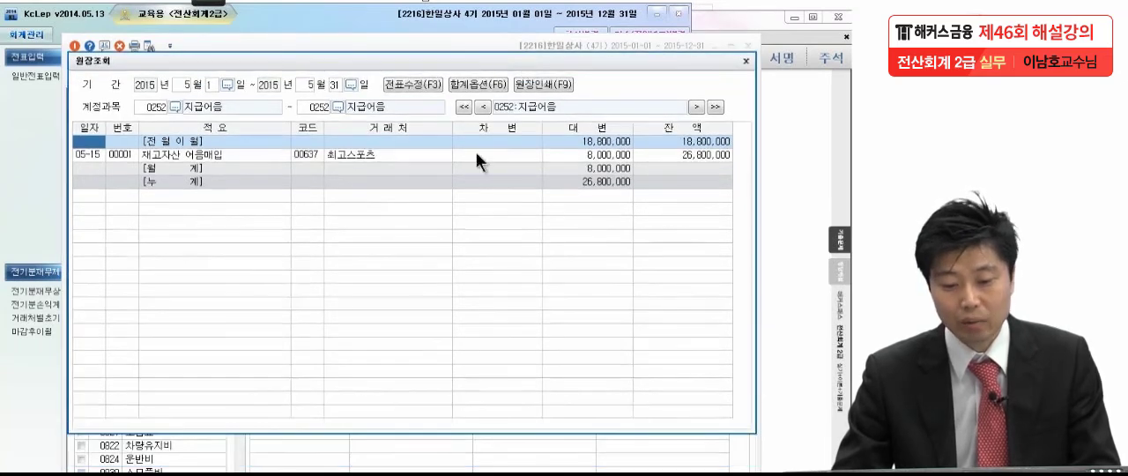
double_click(192, 156)
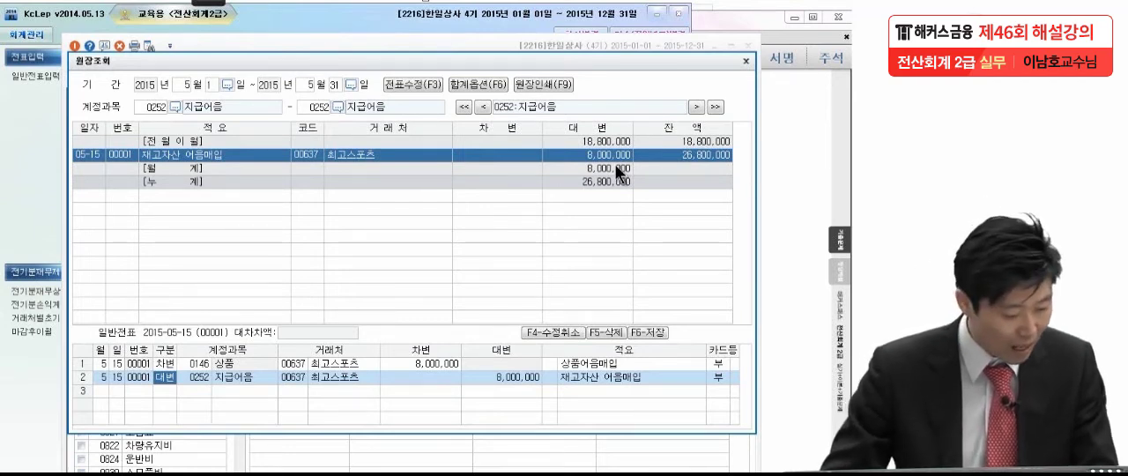
left_click(748, 63)
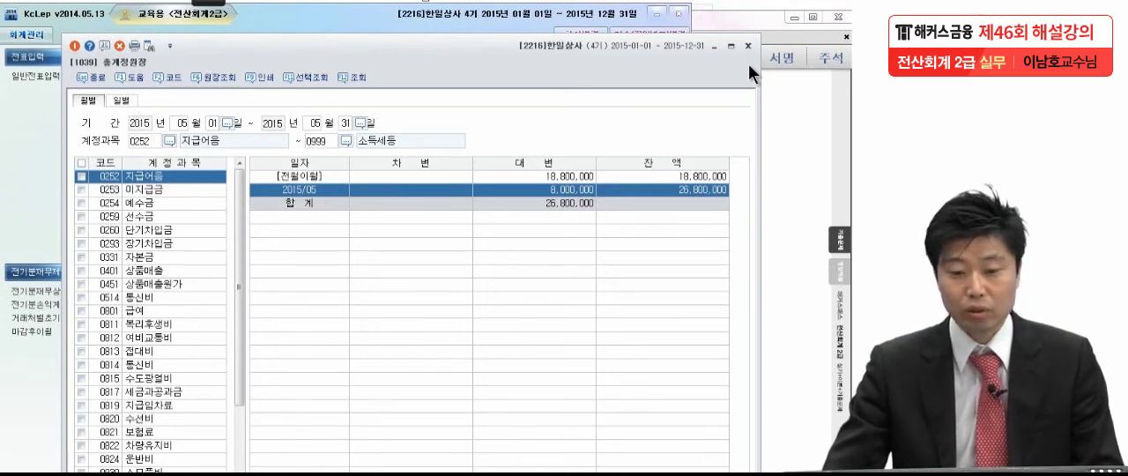
Inspect the May ledger detail of 미지급금 for comparison, close it, and return to the 지급어음 account
left_click(176, 187)
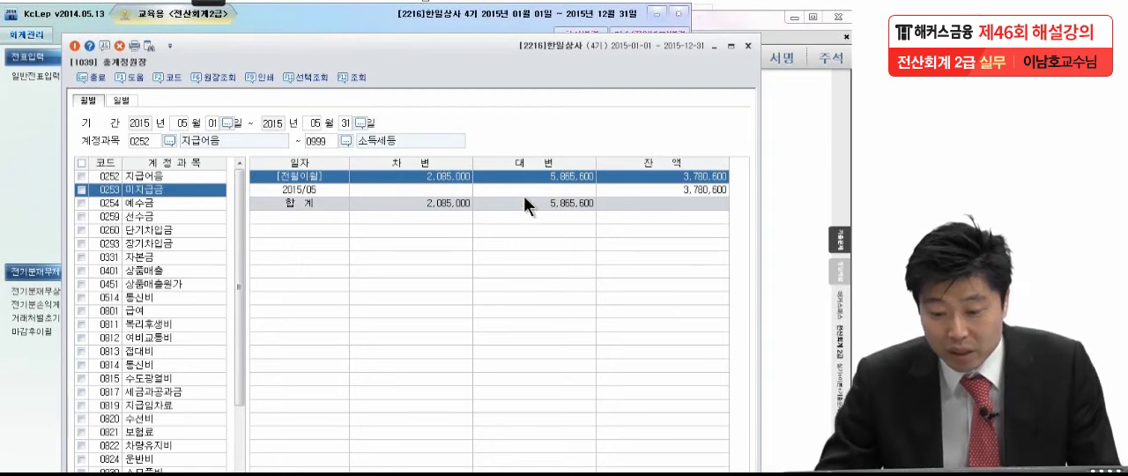
left_click(430, 187)
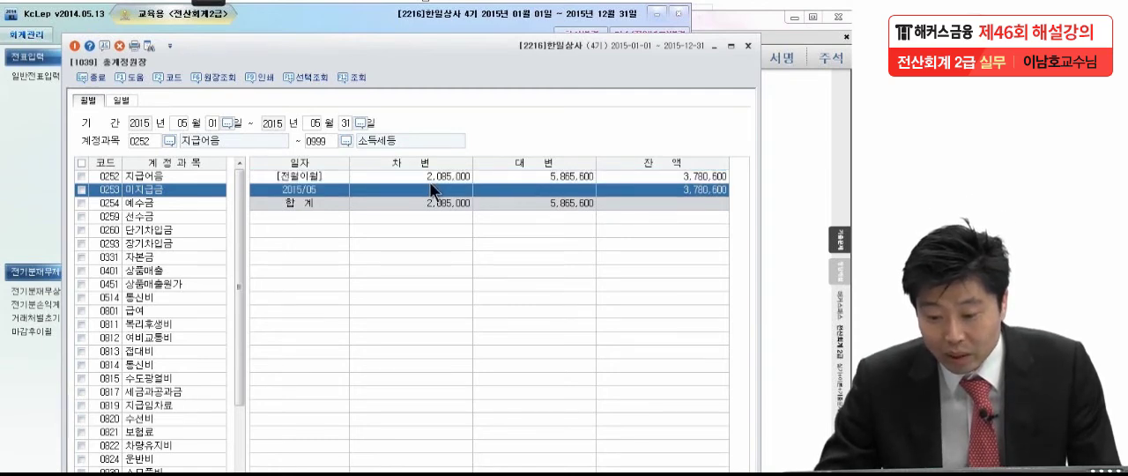
double_click(512, 192)
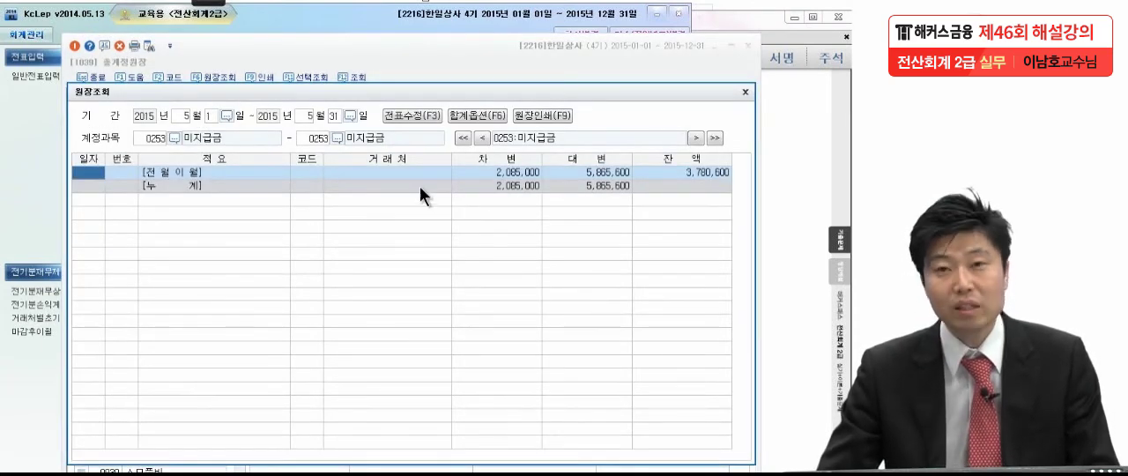
left_click(745, 93)
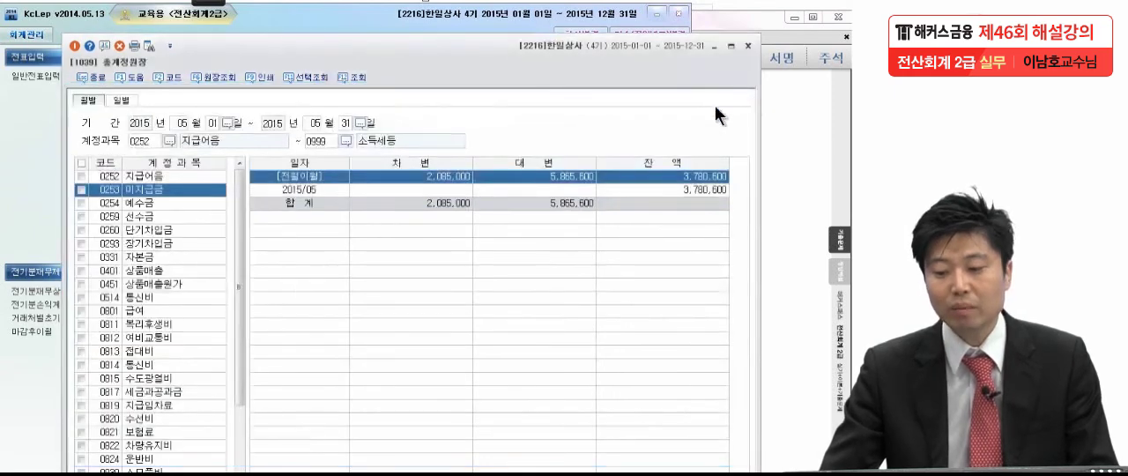
left_click(494, 189)
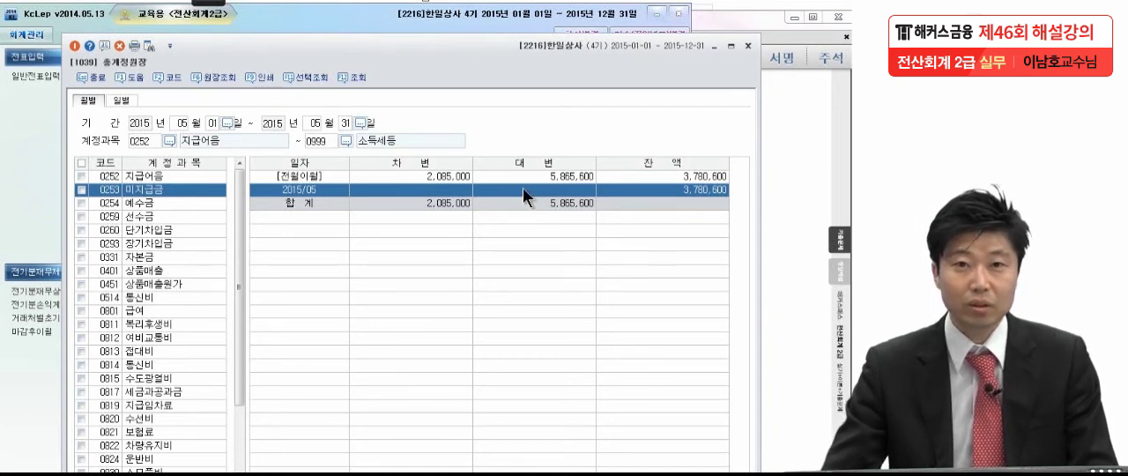
key("Up")
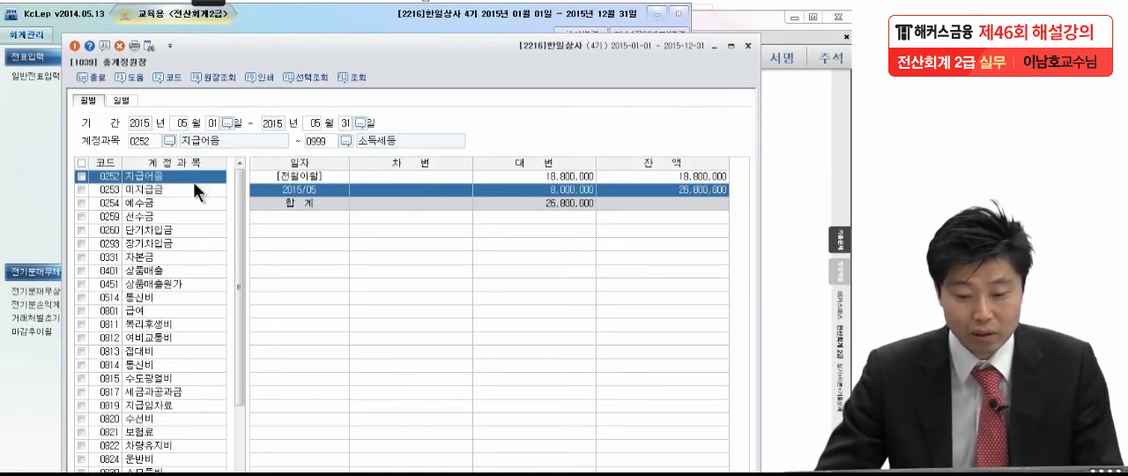
Reopen the 지급어음 detail for May, check the voucher behind the May 15 purchase entry, and close the detail
double_click(568, 191)
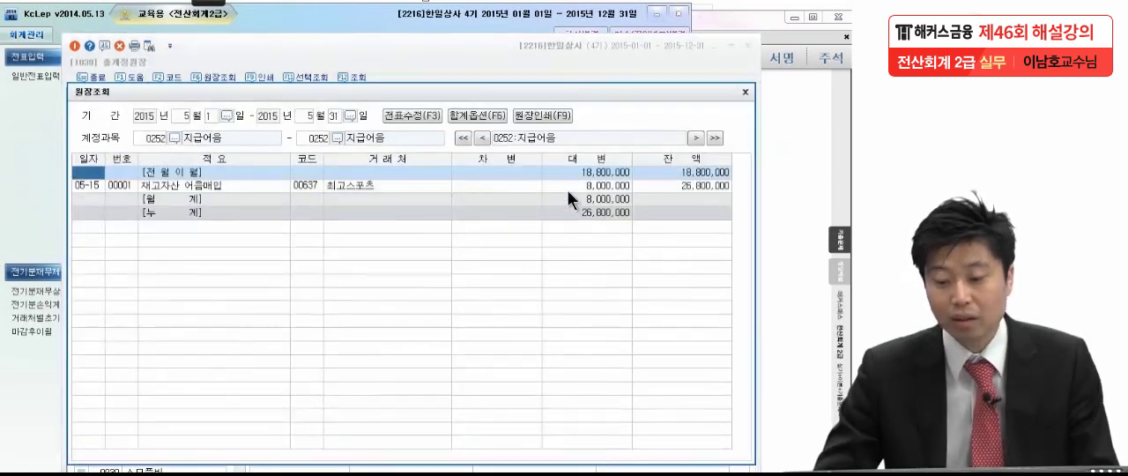
left_click(494, 185)
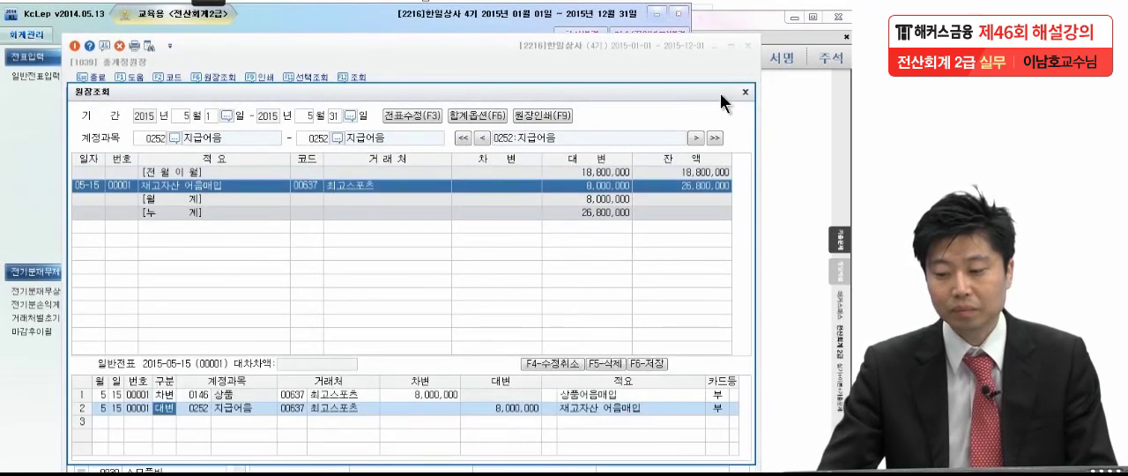
left_click(744, 91)
Compare the May ledger rows of 미지급금 and 지급어음, and close 총계정원장
left_click(115, 189)
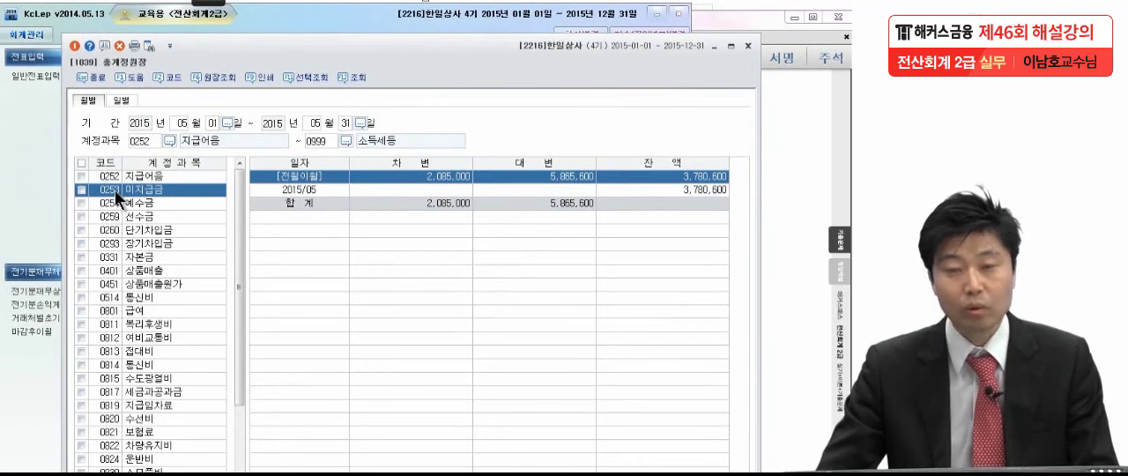
left_click(550, 191)
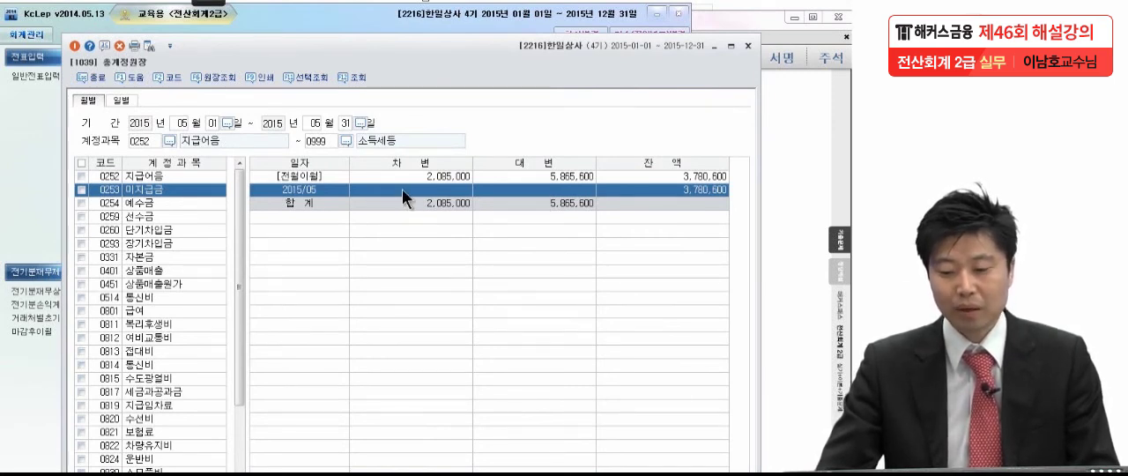
left_click(203, 178)
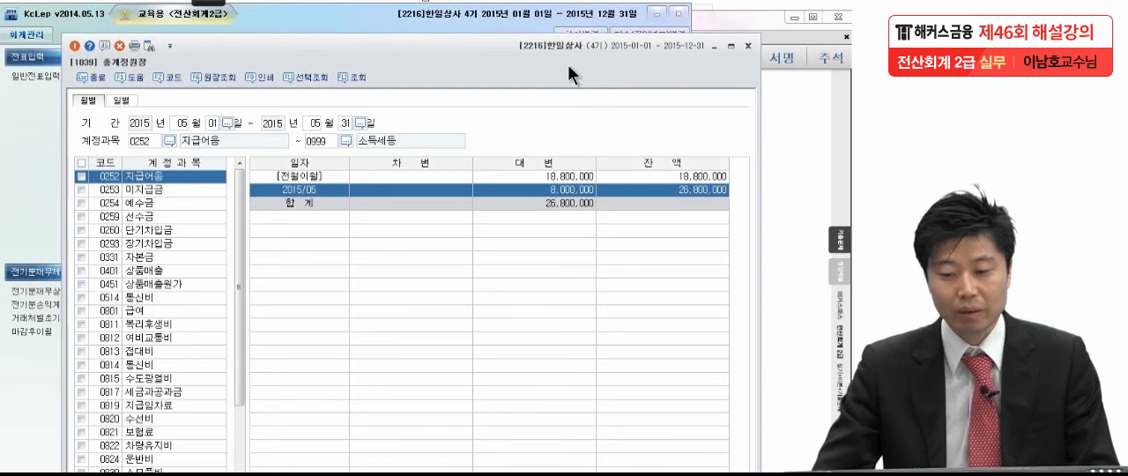
left_click(748, 45)
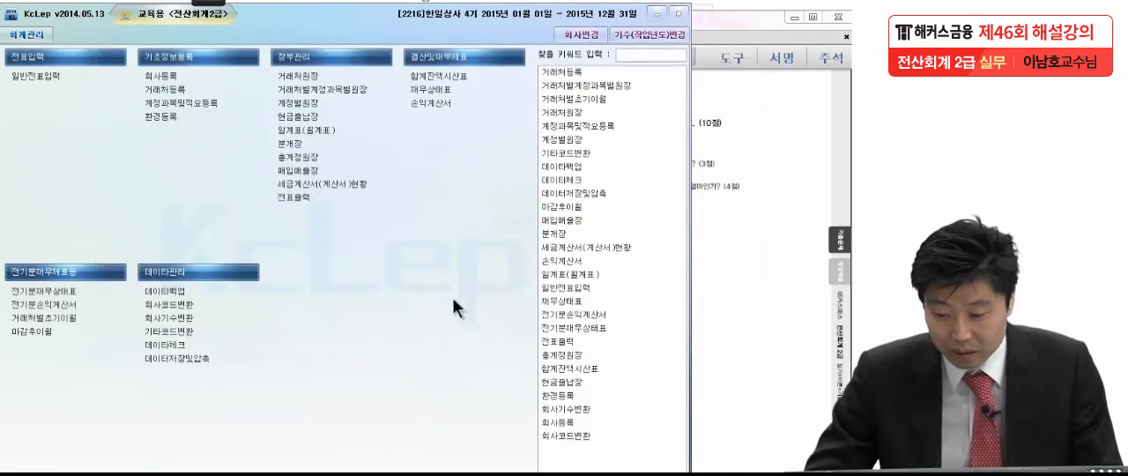
Check question 2 in the exam PDF, open 거래처원장 in KcLep and set its period to January 1 through December 31, 2015
left_click(840, 300)
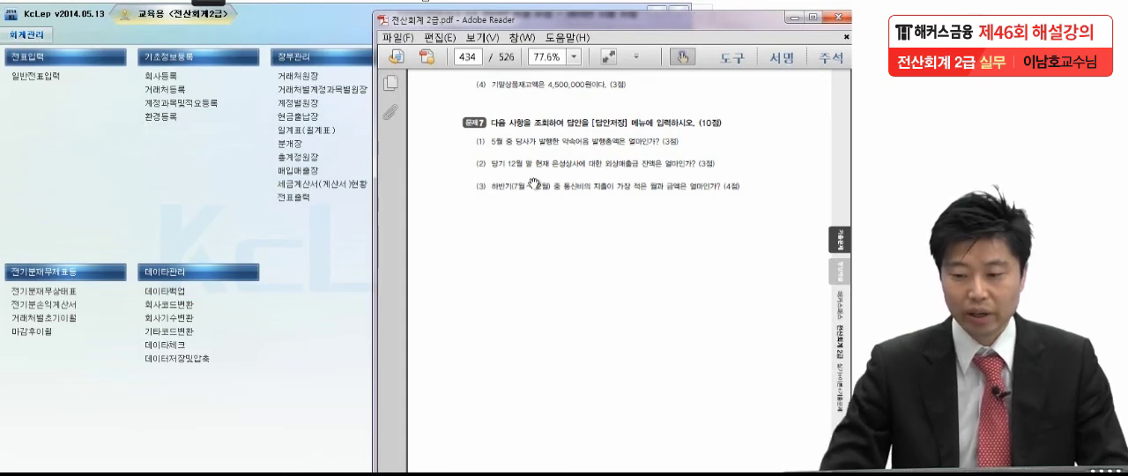
left_click(312, 77)
left_click_drag(0, 24, 466, 25)
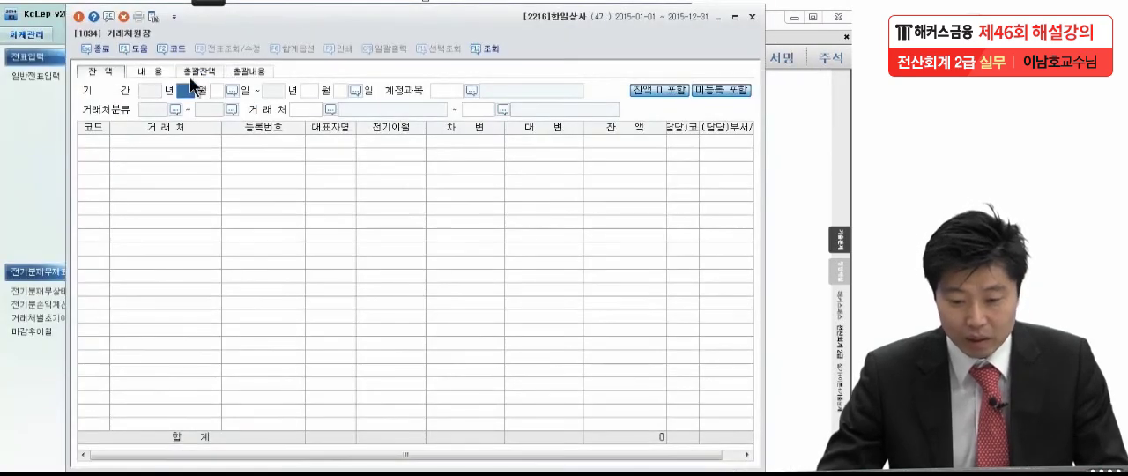
type("1")
key("Return")
type("12")
key("Return")
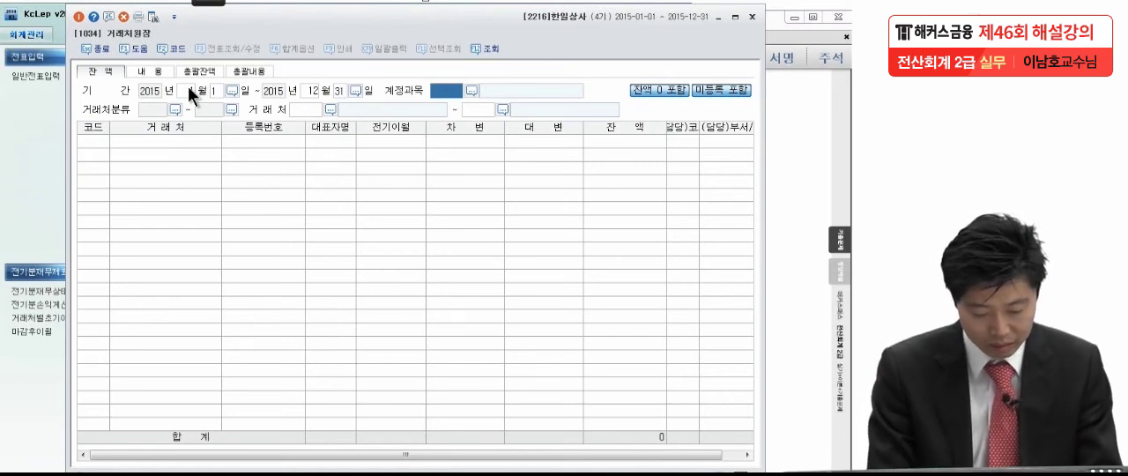
Search the account codes for 외상 and set the ledger's account to 0108 외상매출금
key("F2")
type("회")
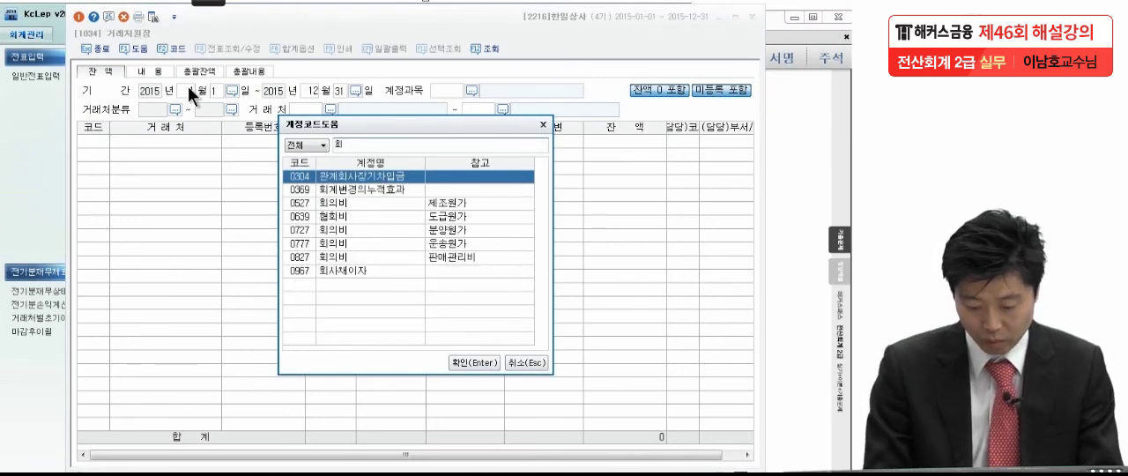
key("BackSpace")
type("외상")
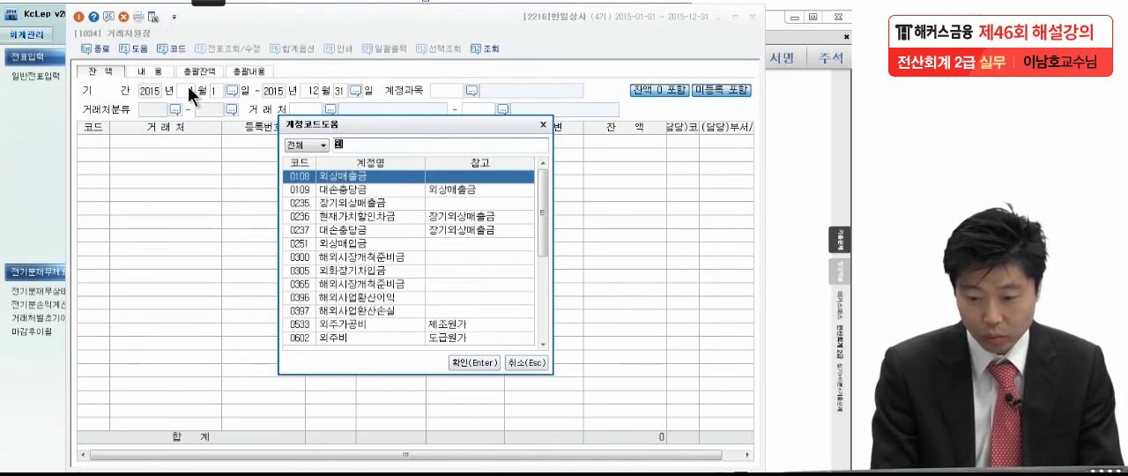
key("Return")
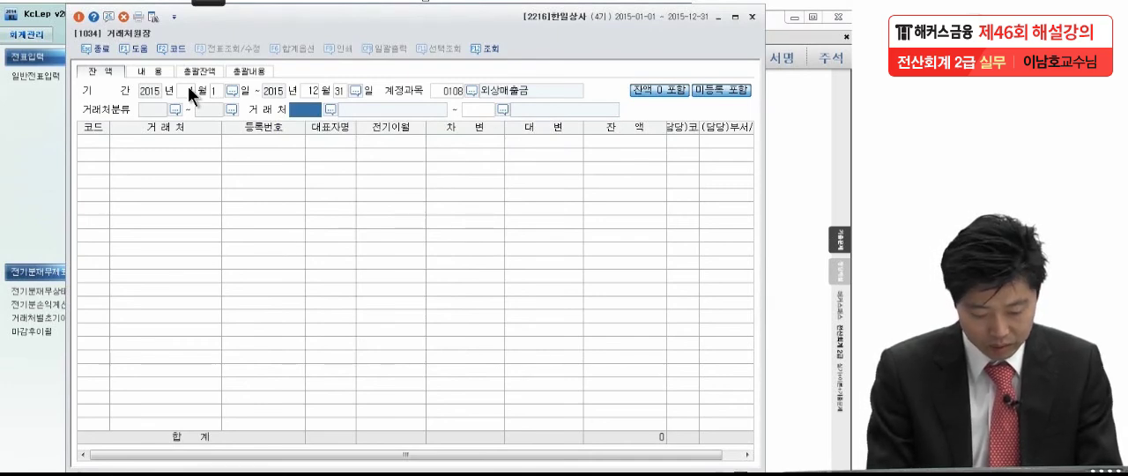
Search the customers for 은성, query the ledger starting from 은성상사, and examine its 외상매출금 balance
key("F2")
type("ㄷㅇ")
key("BackSpace")
key("BackSpace")
type("은성")
key("Return")
key("Return")
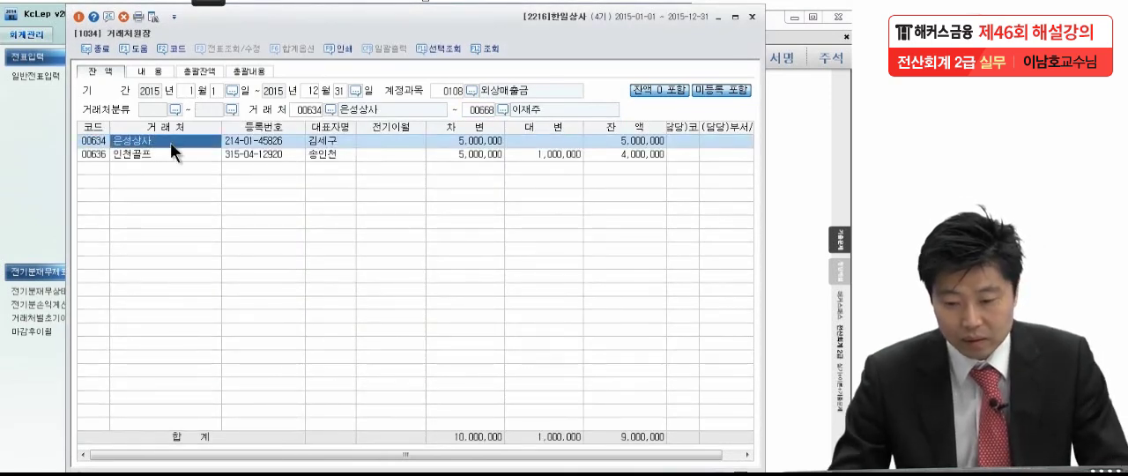
left_click(620, 143)
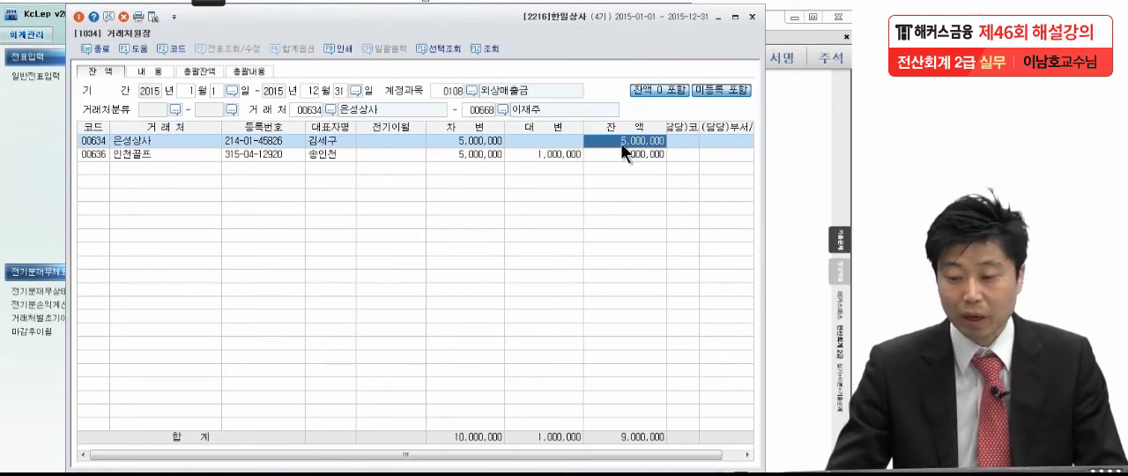
Read question 3 in the exam PDF, open 총계정원장 in KcLep and set its period to July 1 through December 31, 2015
left_click(791, 145)
left_click_drag(767, 250, 766, 225)
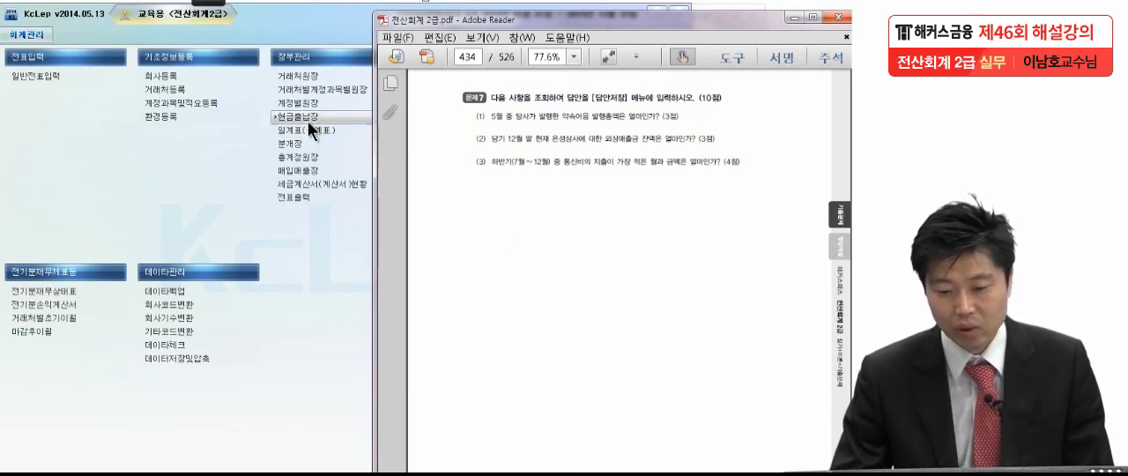
left_click(316, 158)
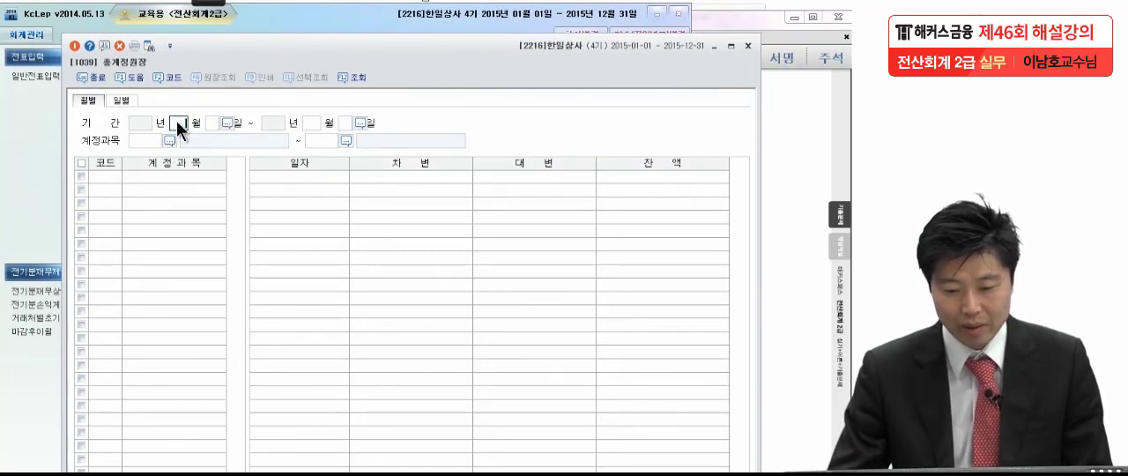
type("07")
key("Return")
Query the accounts from 0101 현금 through 0999 소득세등 and browse the monthly totals of several accounts
key("Return")
key("Return")
key("Return")
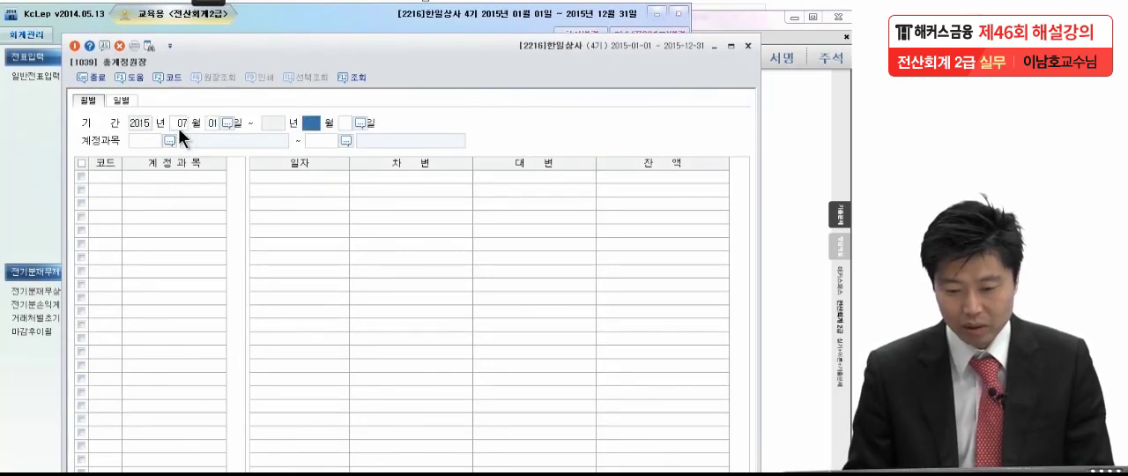
type("101")
key("Return")
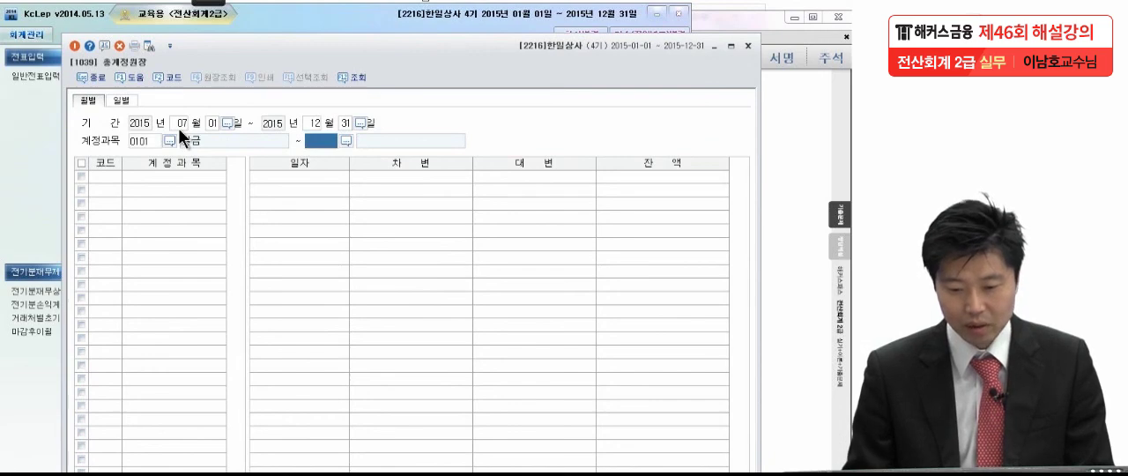
key("Return")
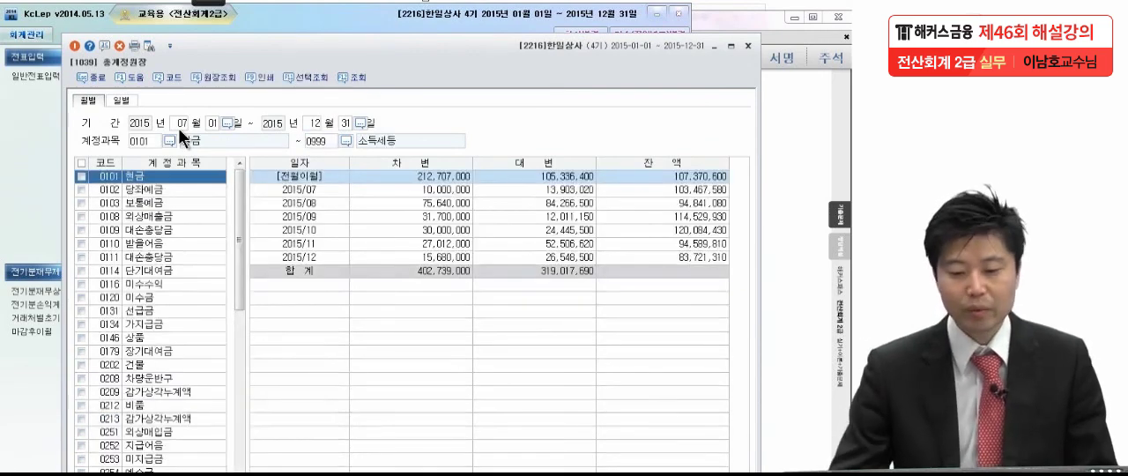
left_click(163, 216)
left_click(163, 270)
left_click(212, 311)
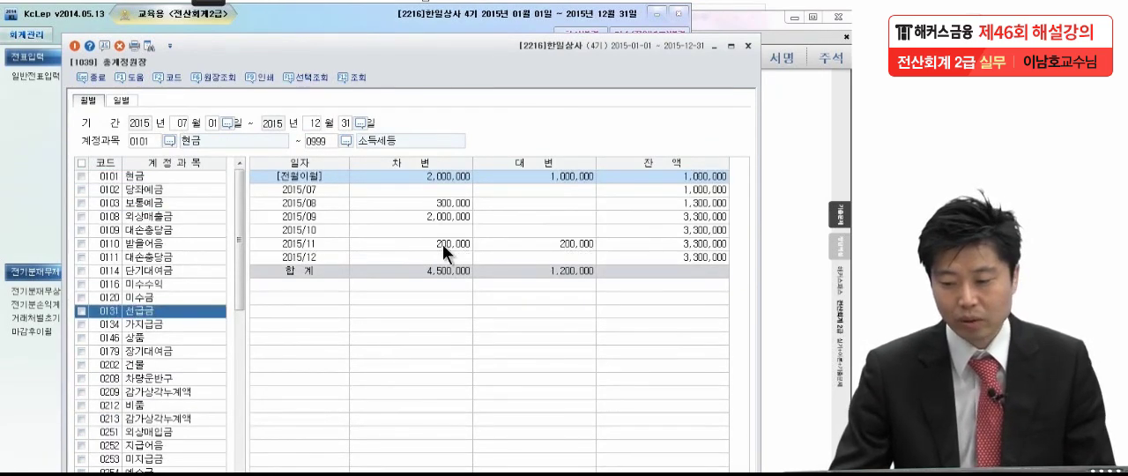
Recheck question 3, compare the monthly debits of 0814 통신비, select the November row, and return to the exam PDF
left_click(772, 179)
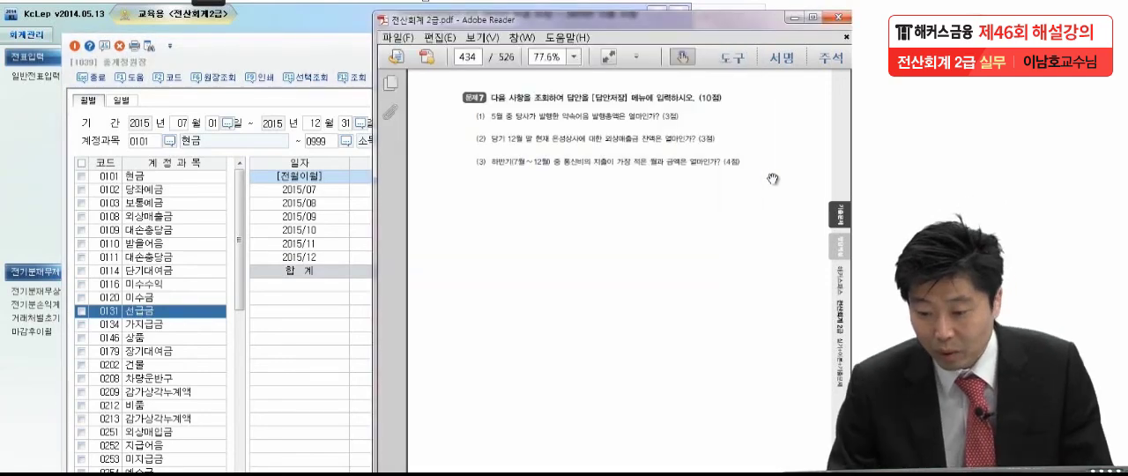
left_click_drag(239, 197, 244, 344)
left_click(173, 326)
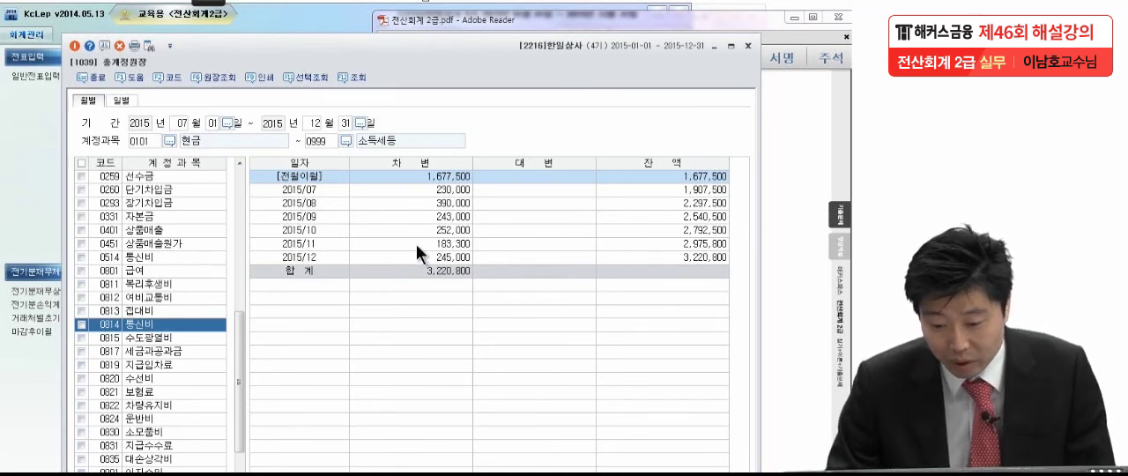
left_click(392, 245)
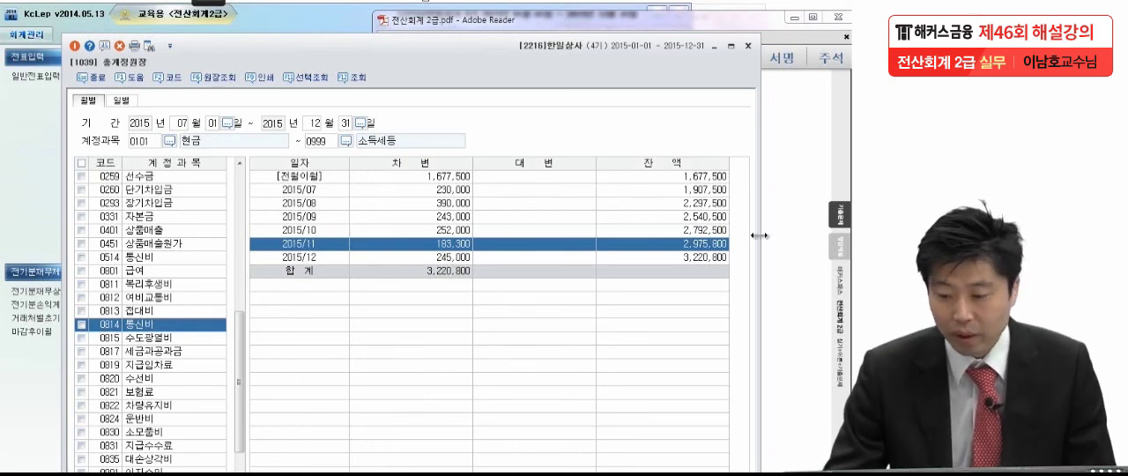
left_click(794, 230)
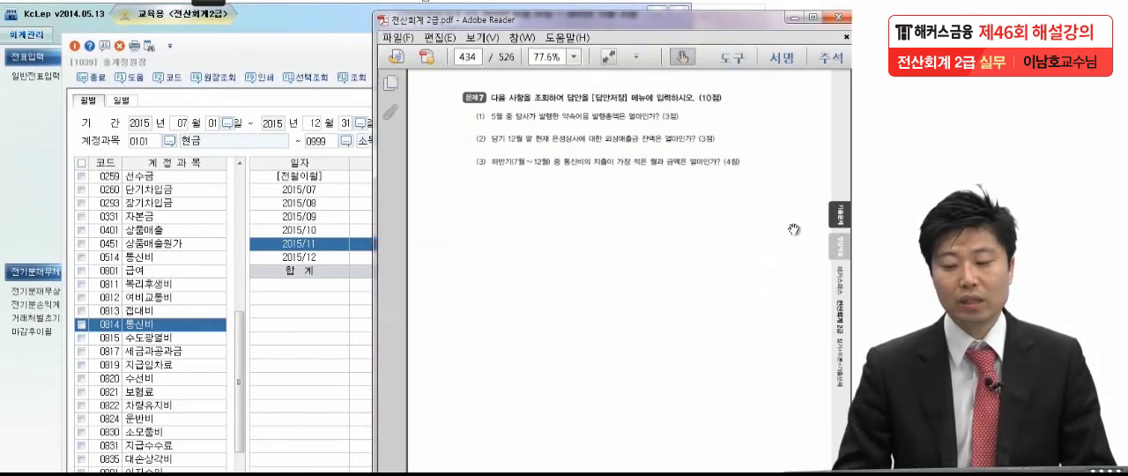